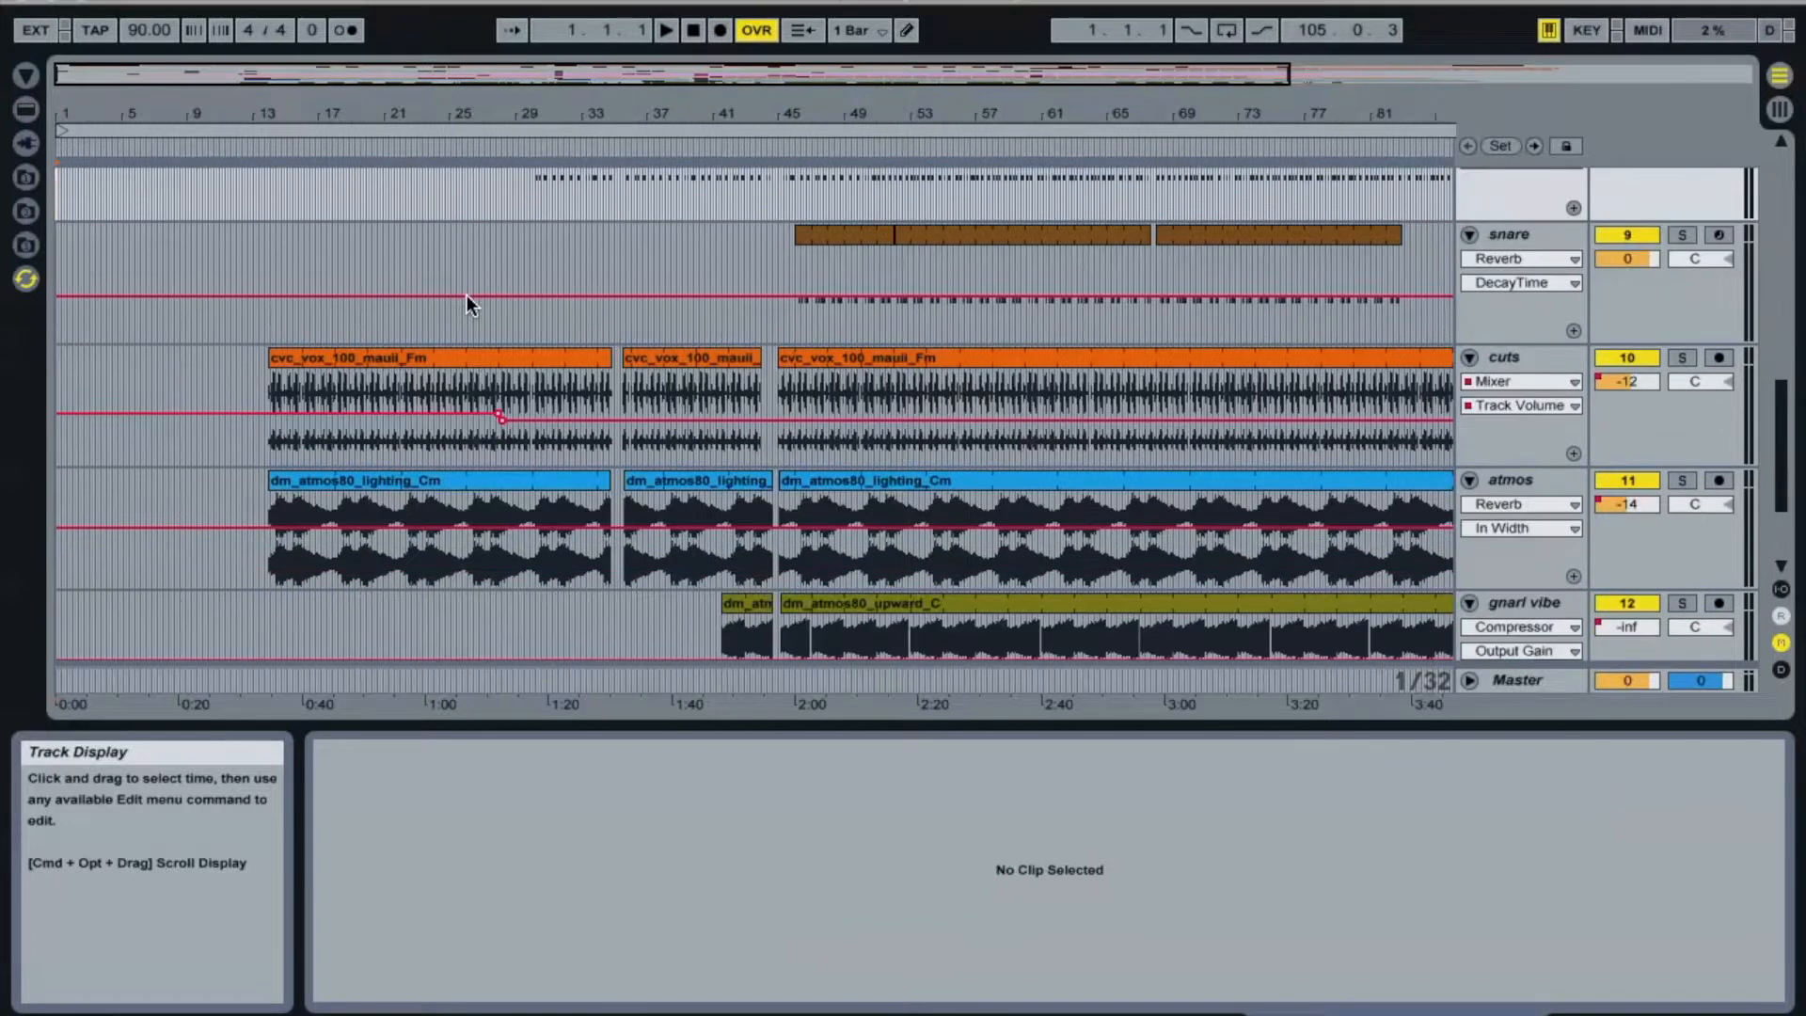
Step: Look through the arrangement's tracks from bass down to 13 Audio, examining their clips and volume automation
scroll(466, 295, "down", 5)
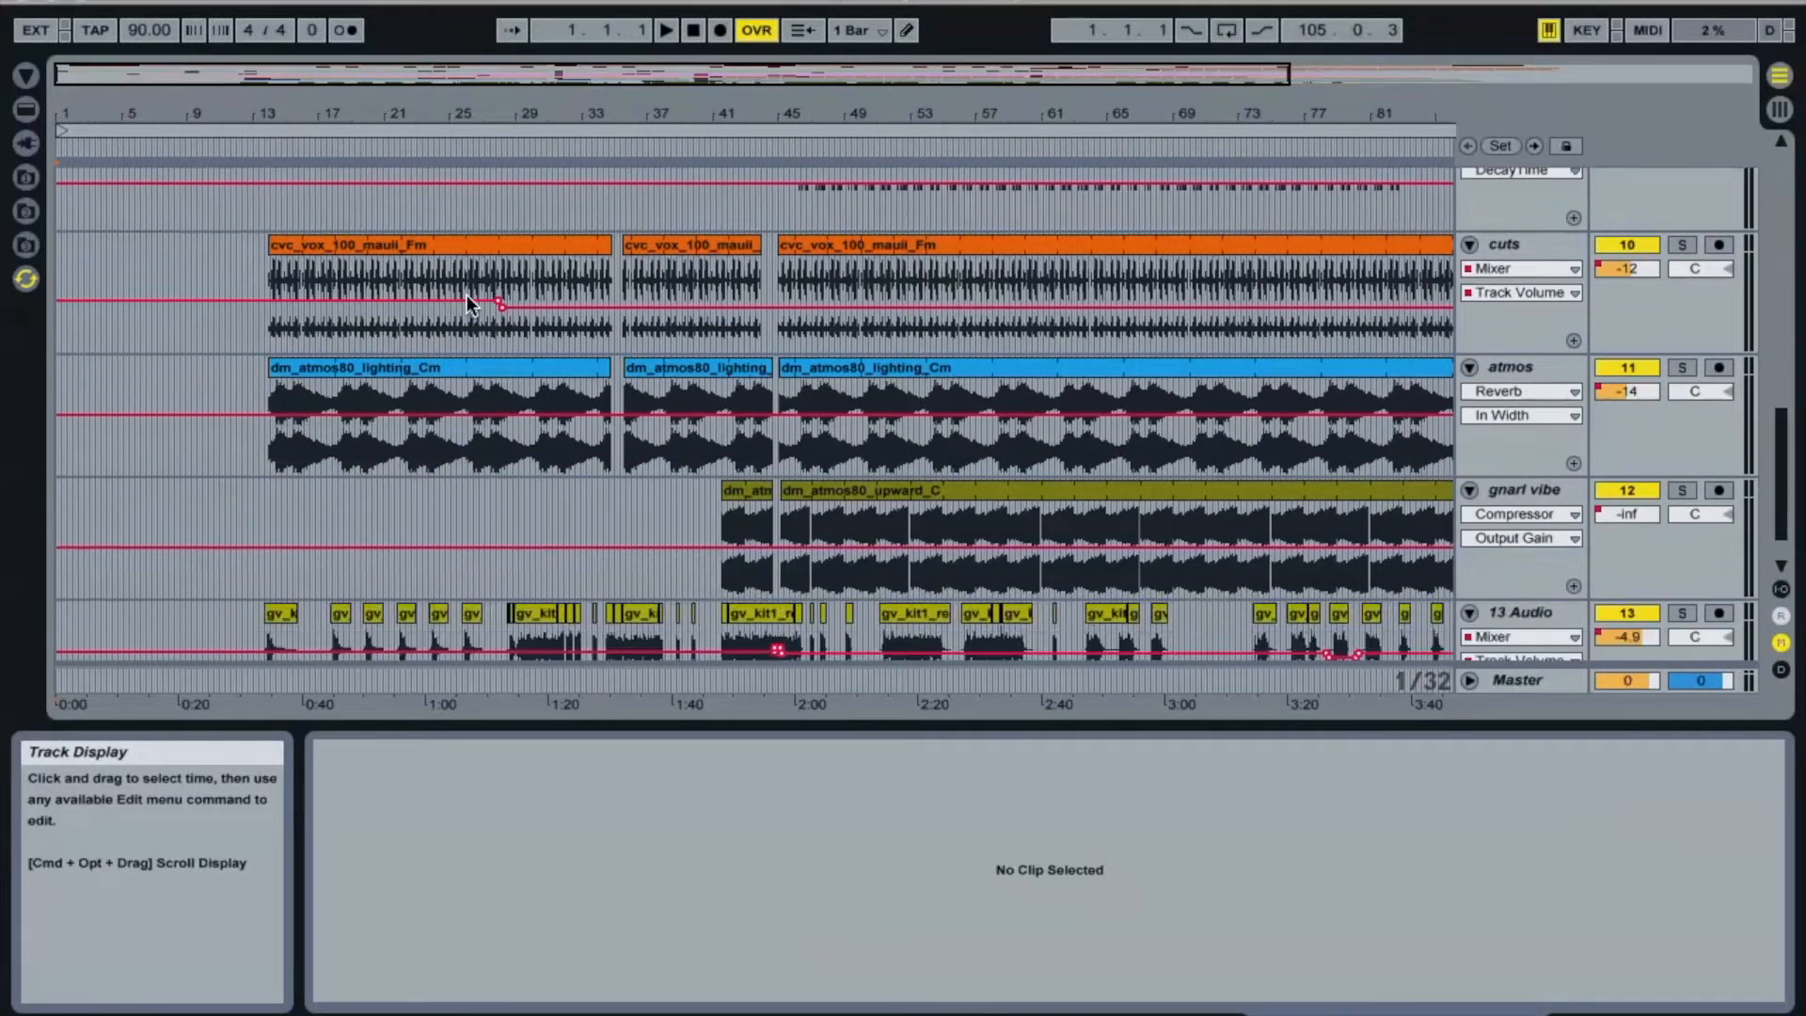
scroll(466, 295, "down", 1)
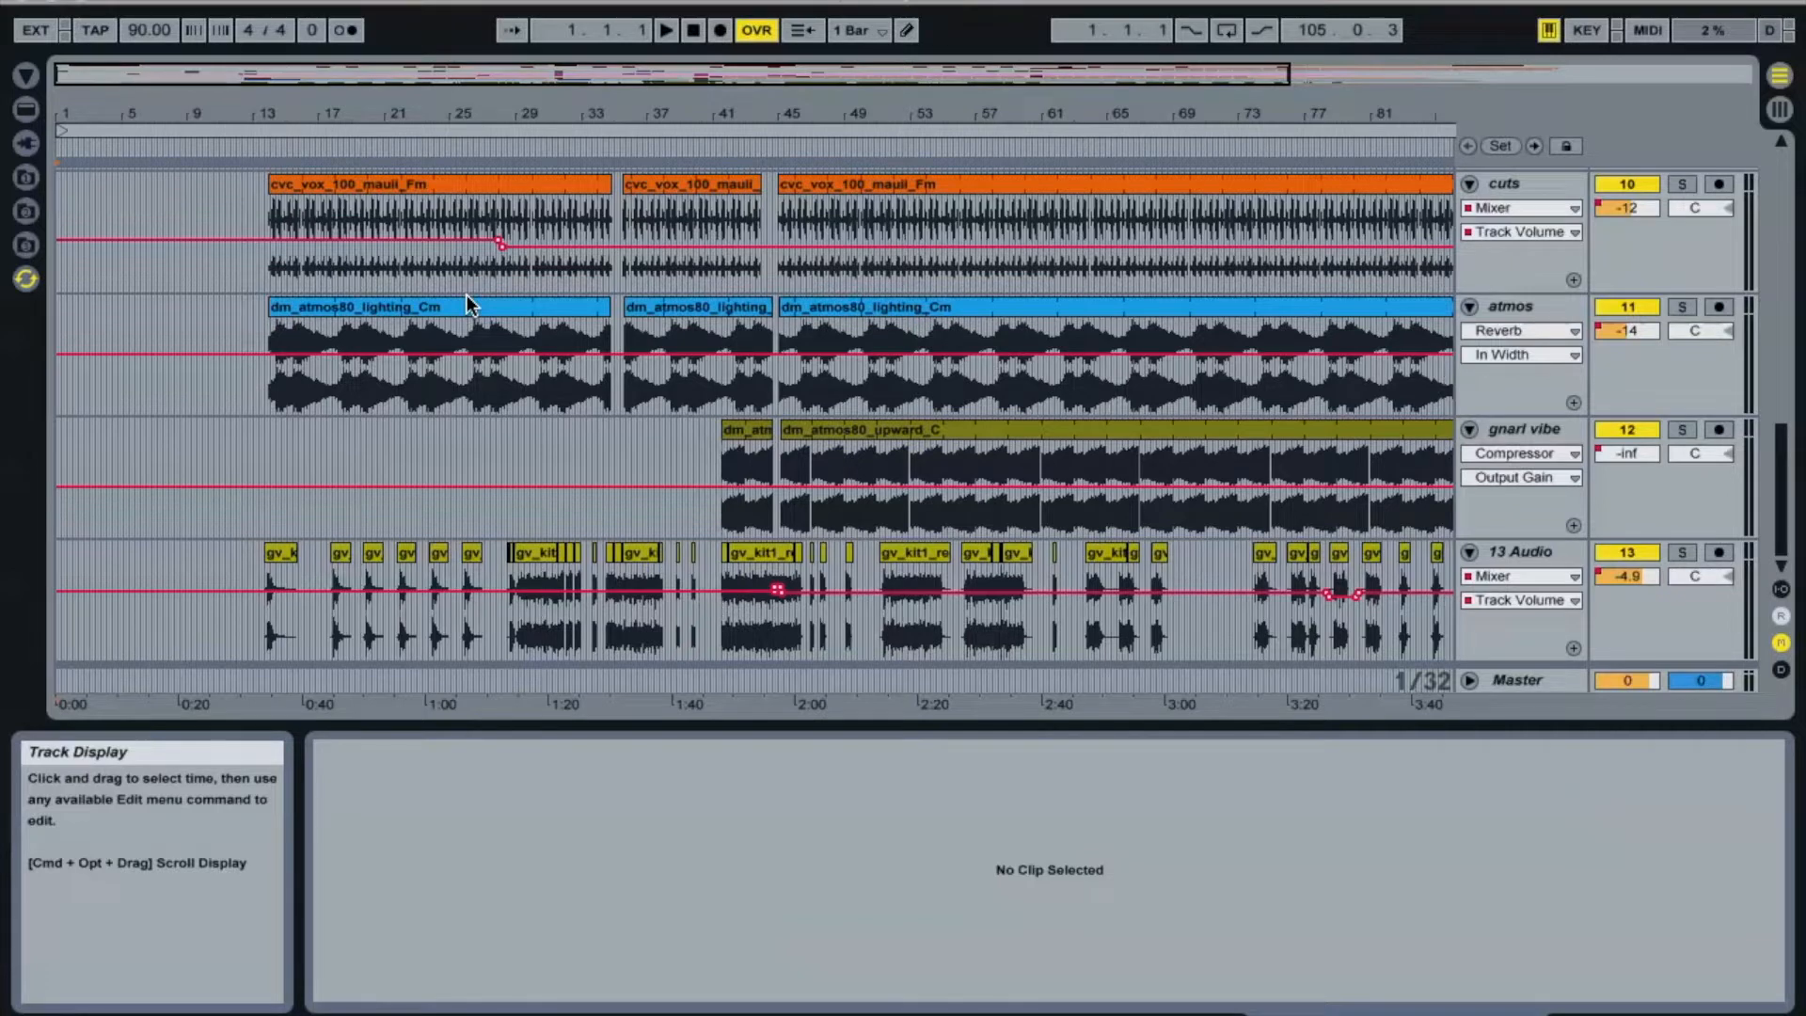
scroll(267, 376, "up", 15)
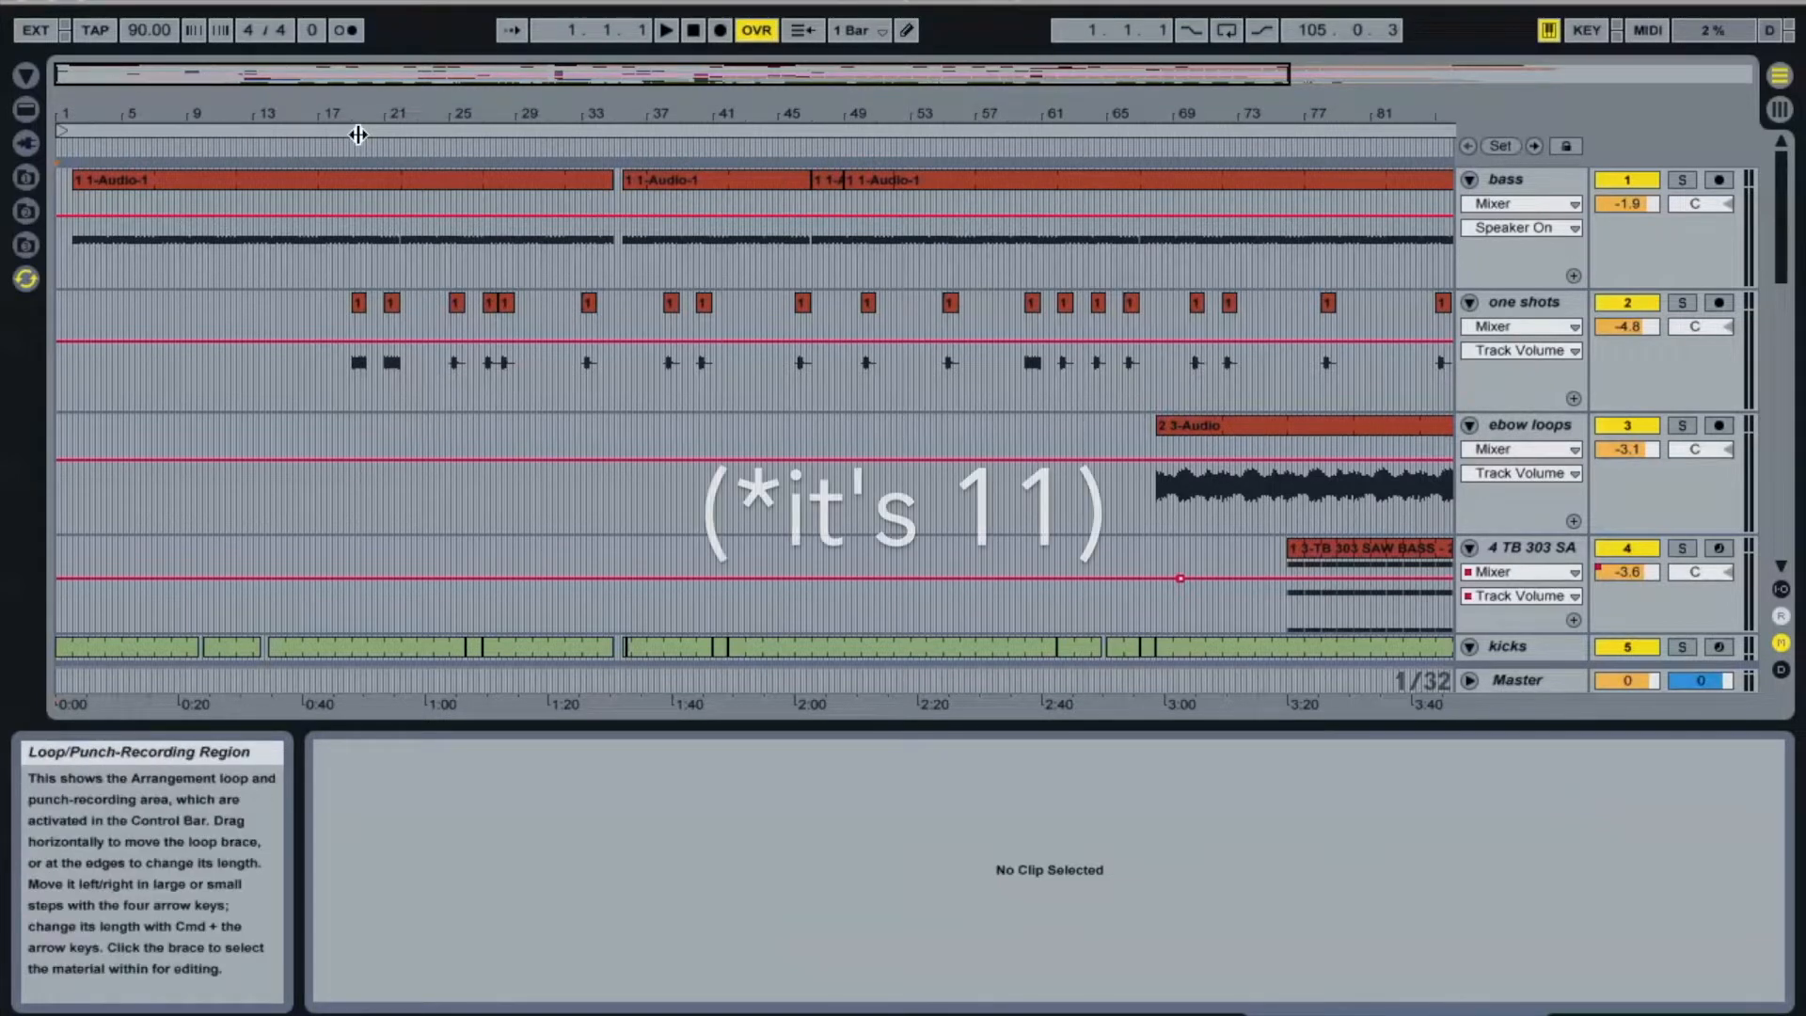
scroll(467, 297, "down", 3)
scroll(467, 296, "down", 4)
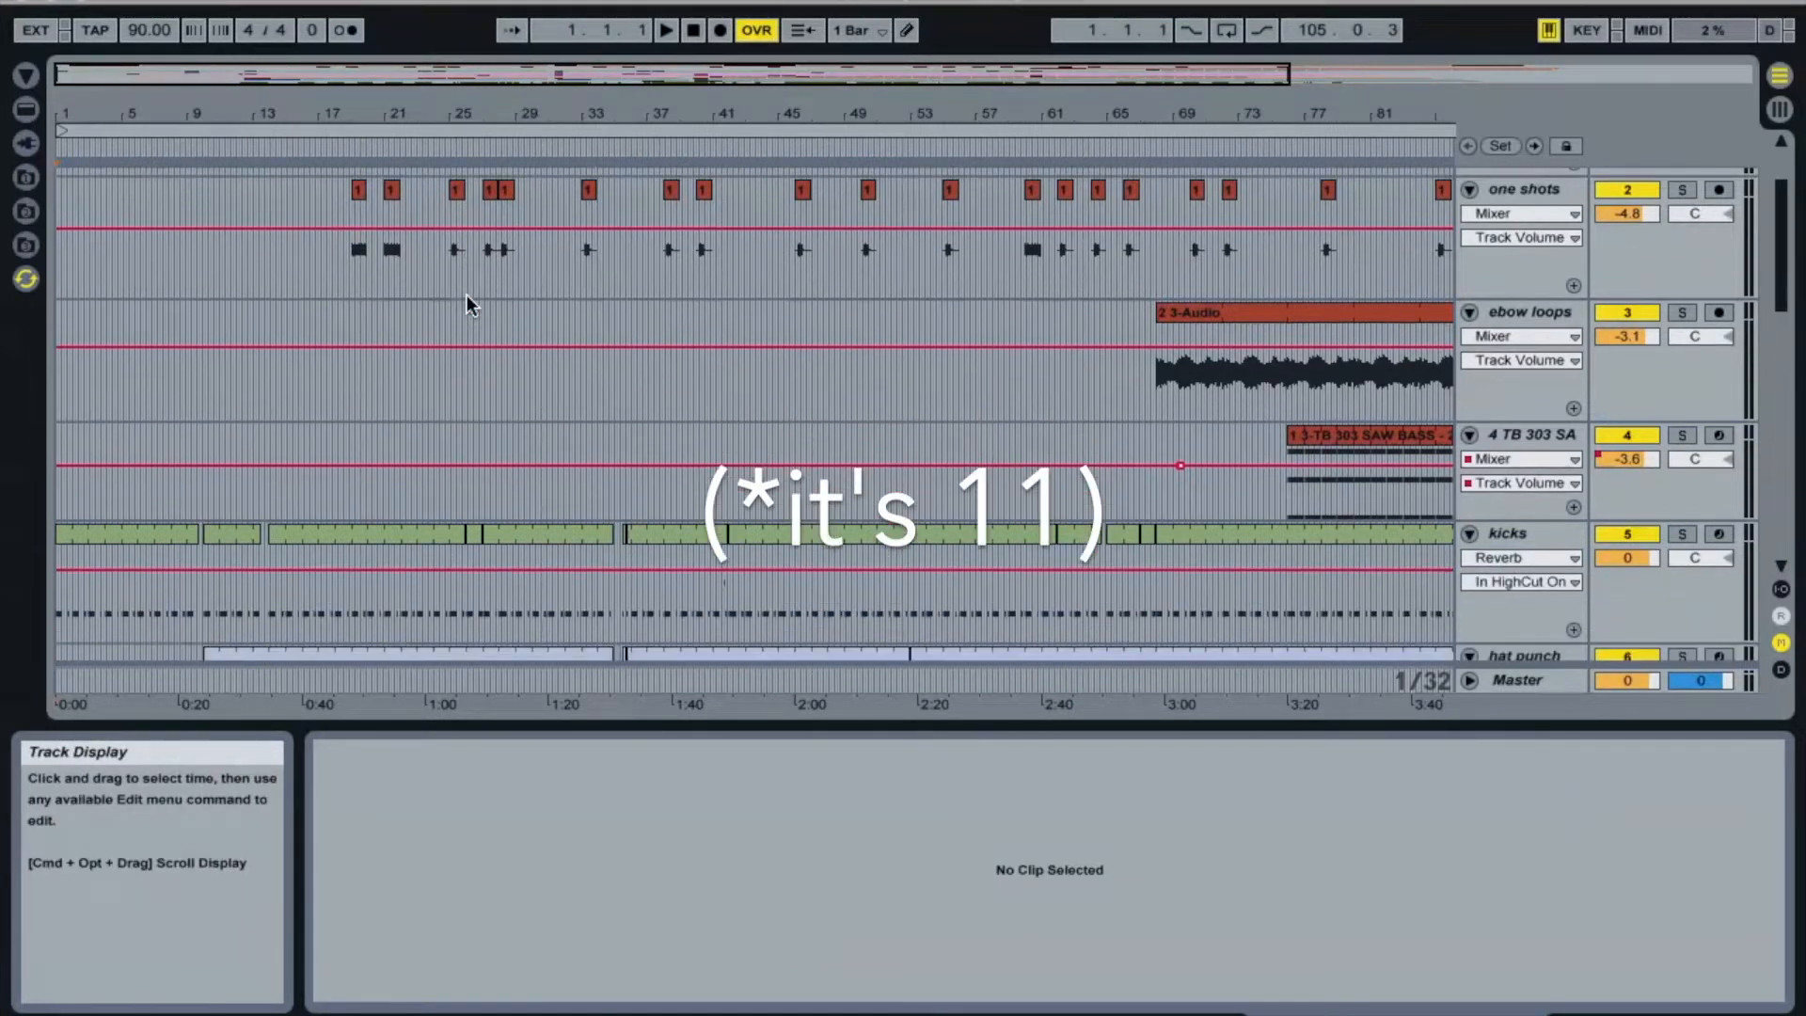
scroll(467, 295, "down", 6)
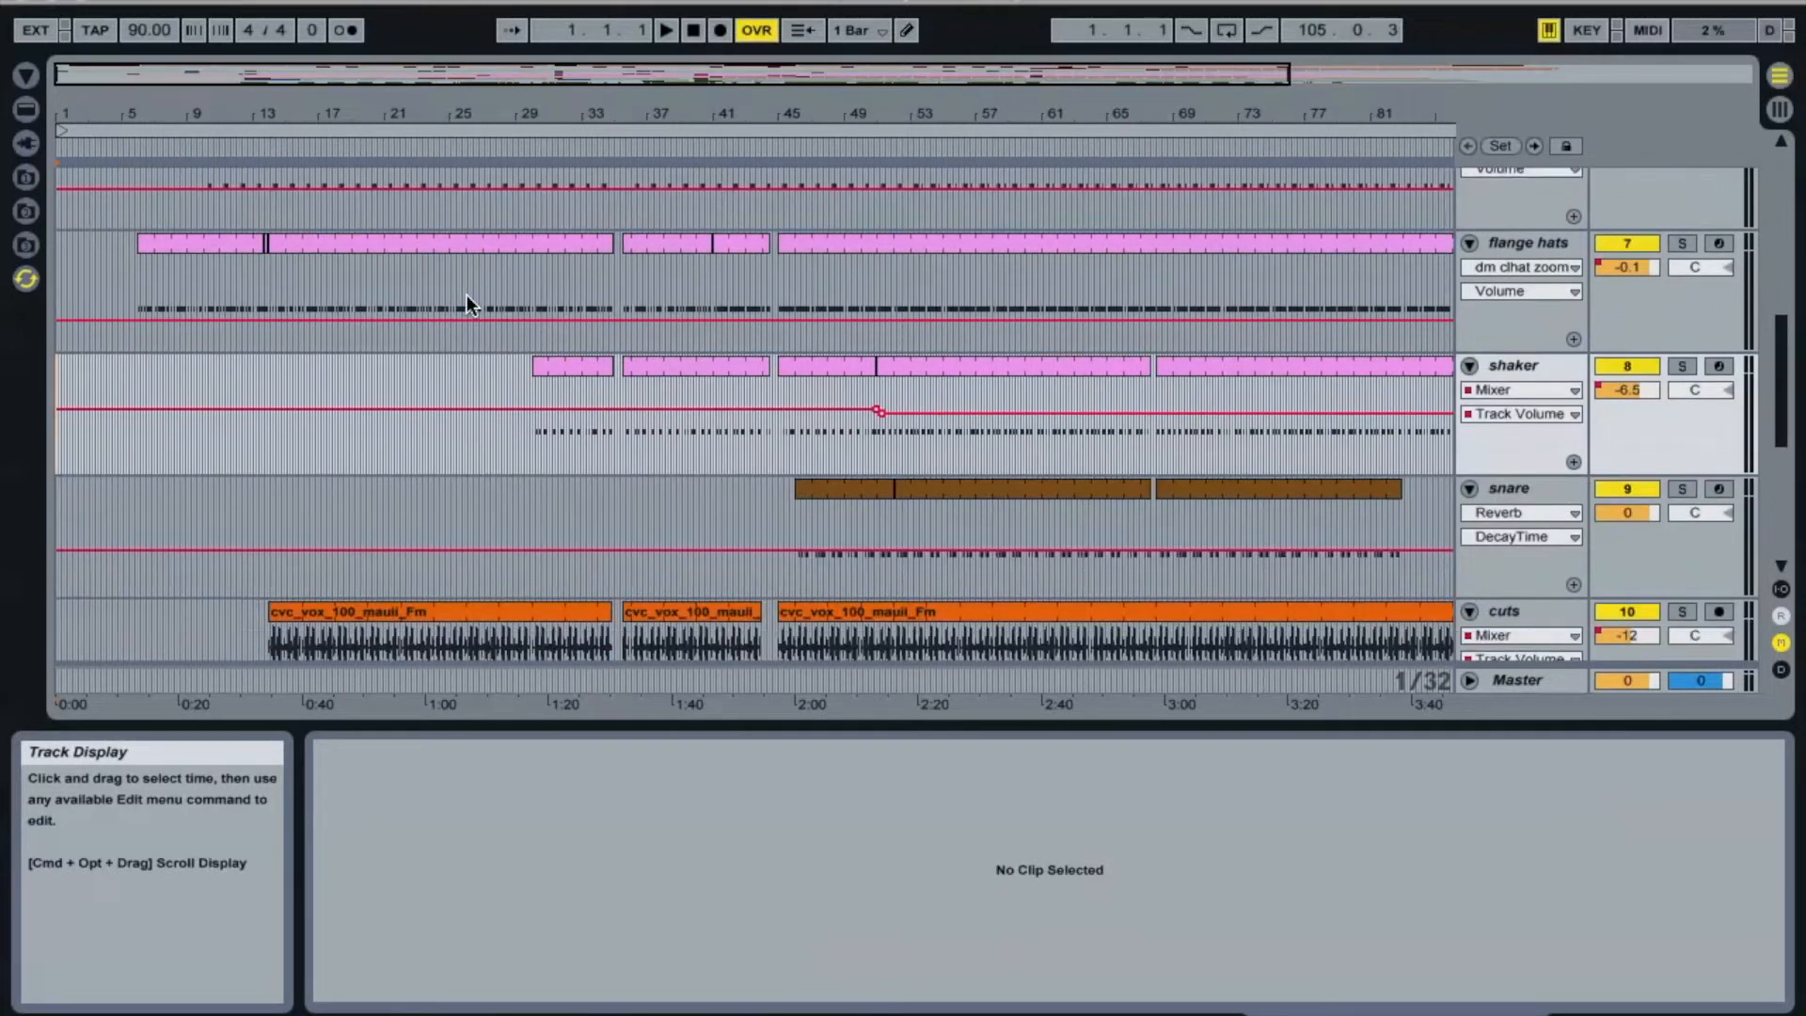
scroll(467, 296, "down", 1)
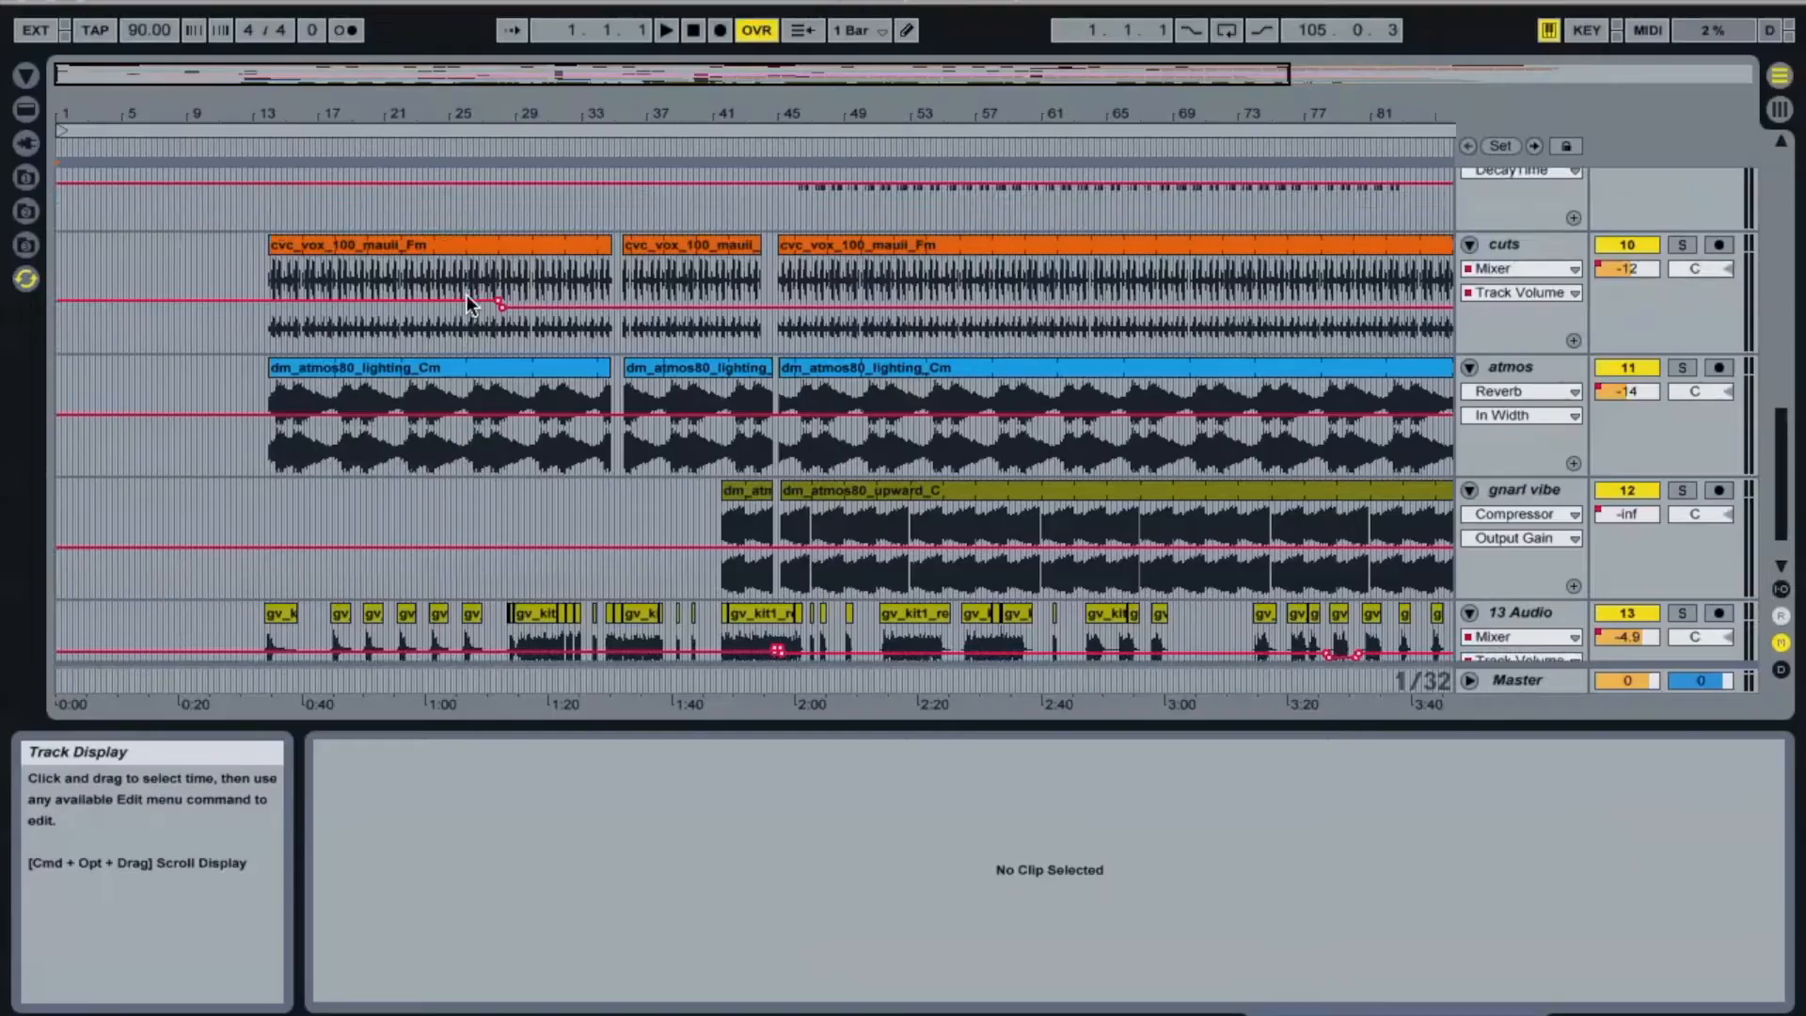
scroll(467, 296, "down", 1)
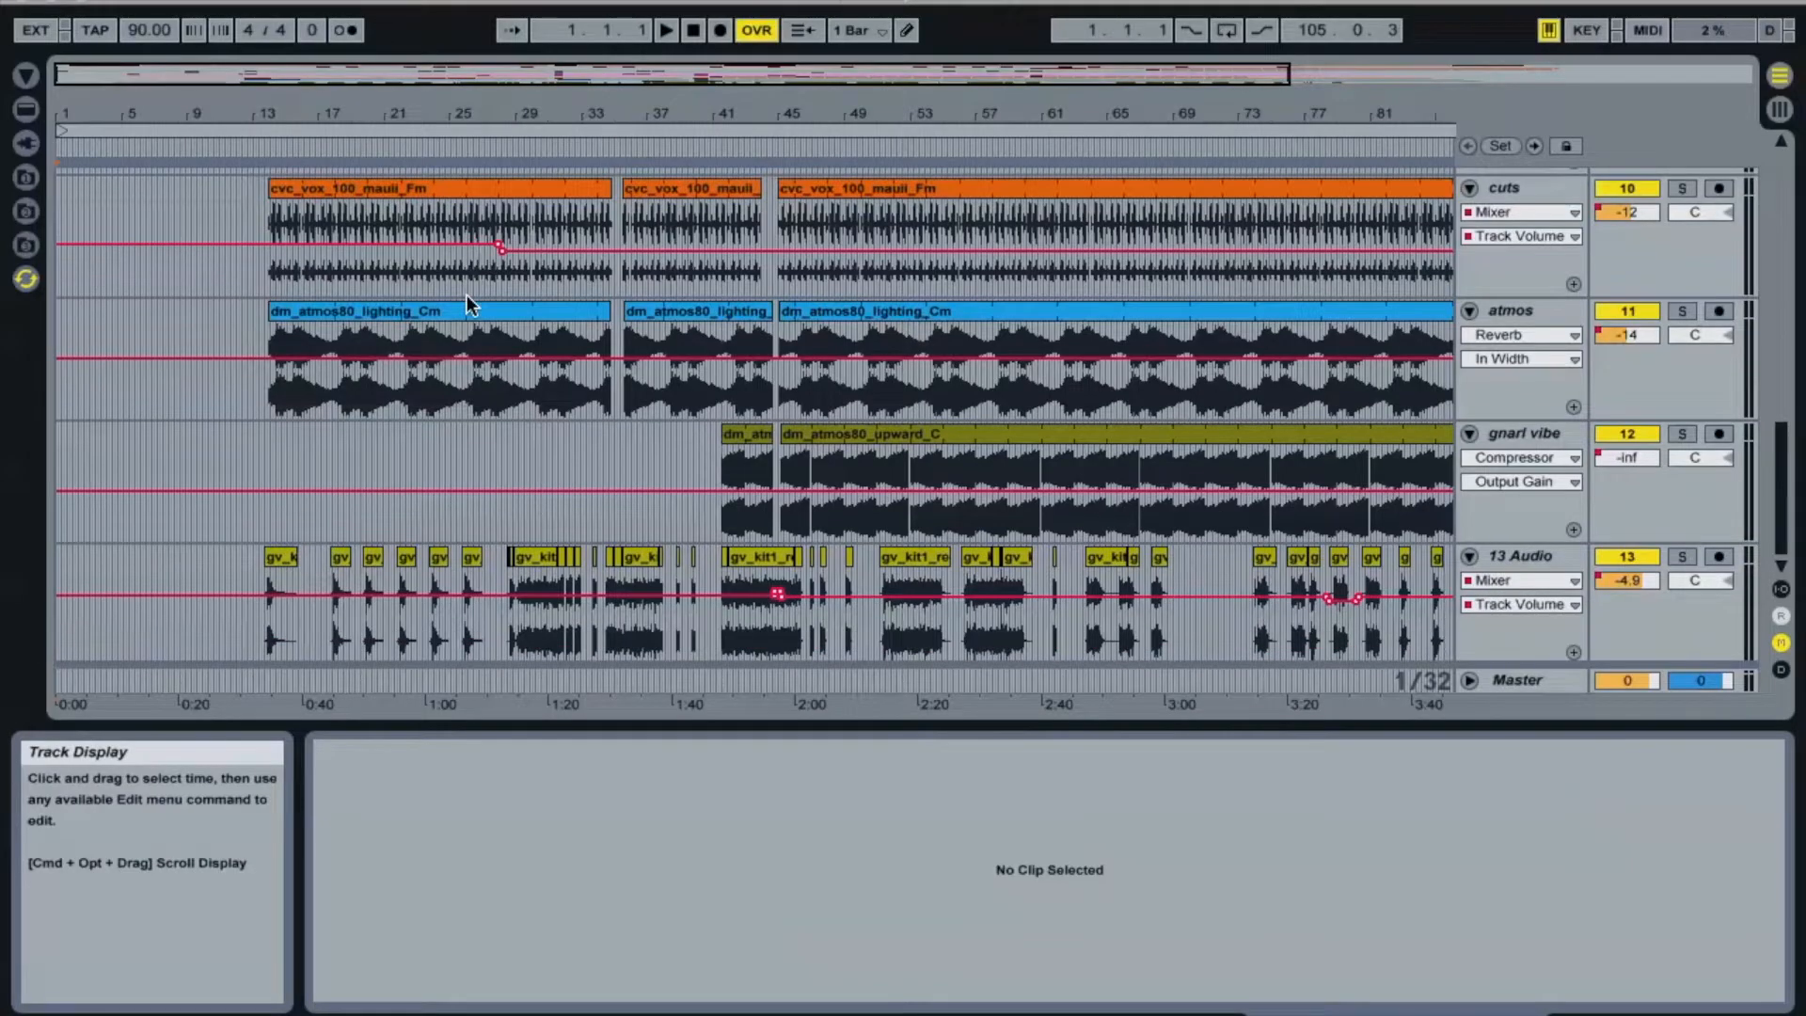
scroll(467, 295, "down", 1)
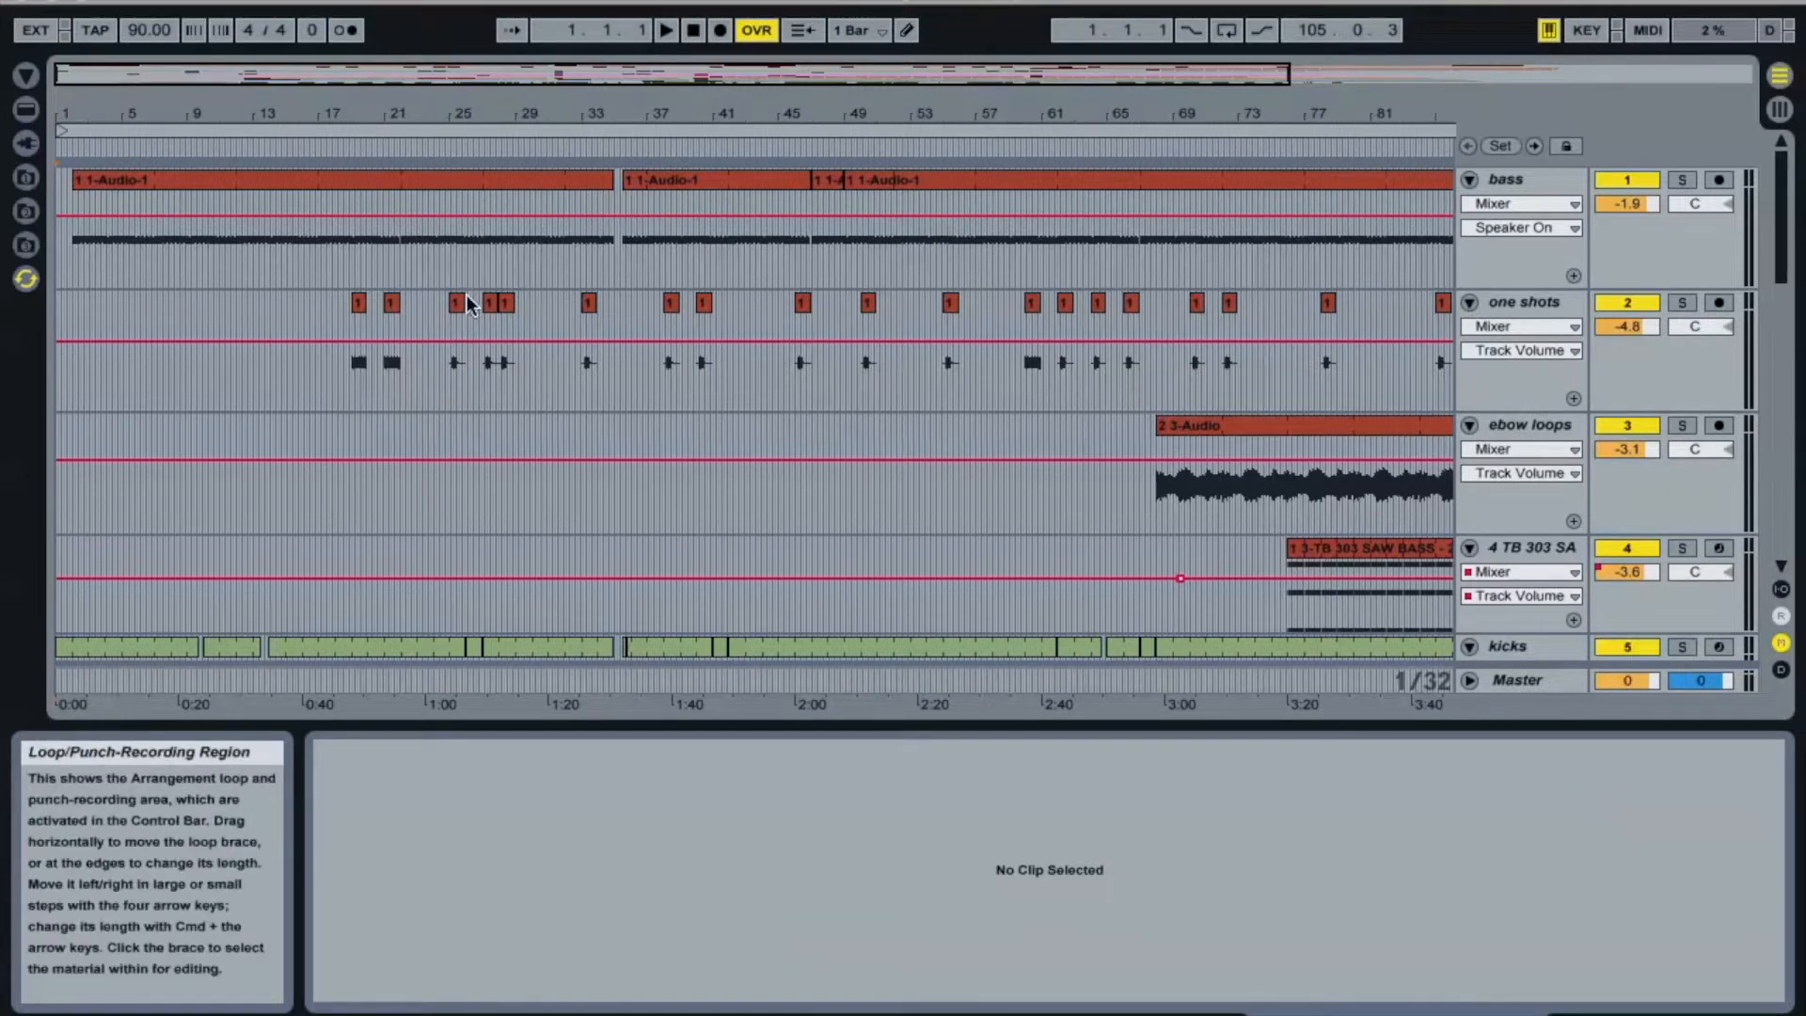
scroll(466, 297, "down", 3)
scroll(467, 295, "down", 3)
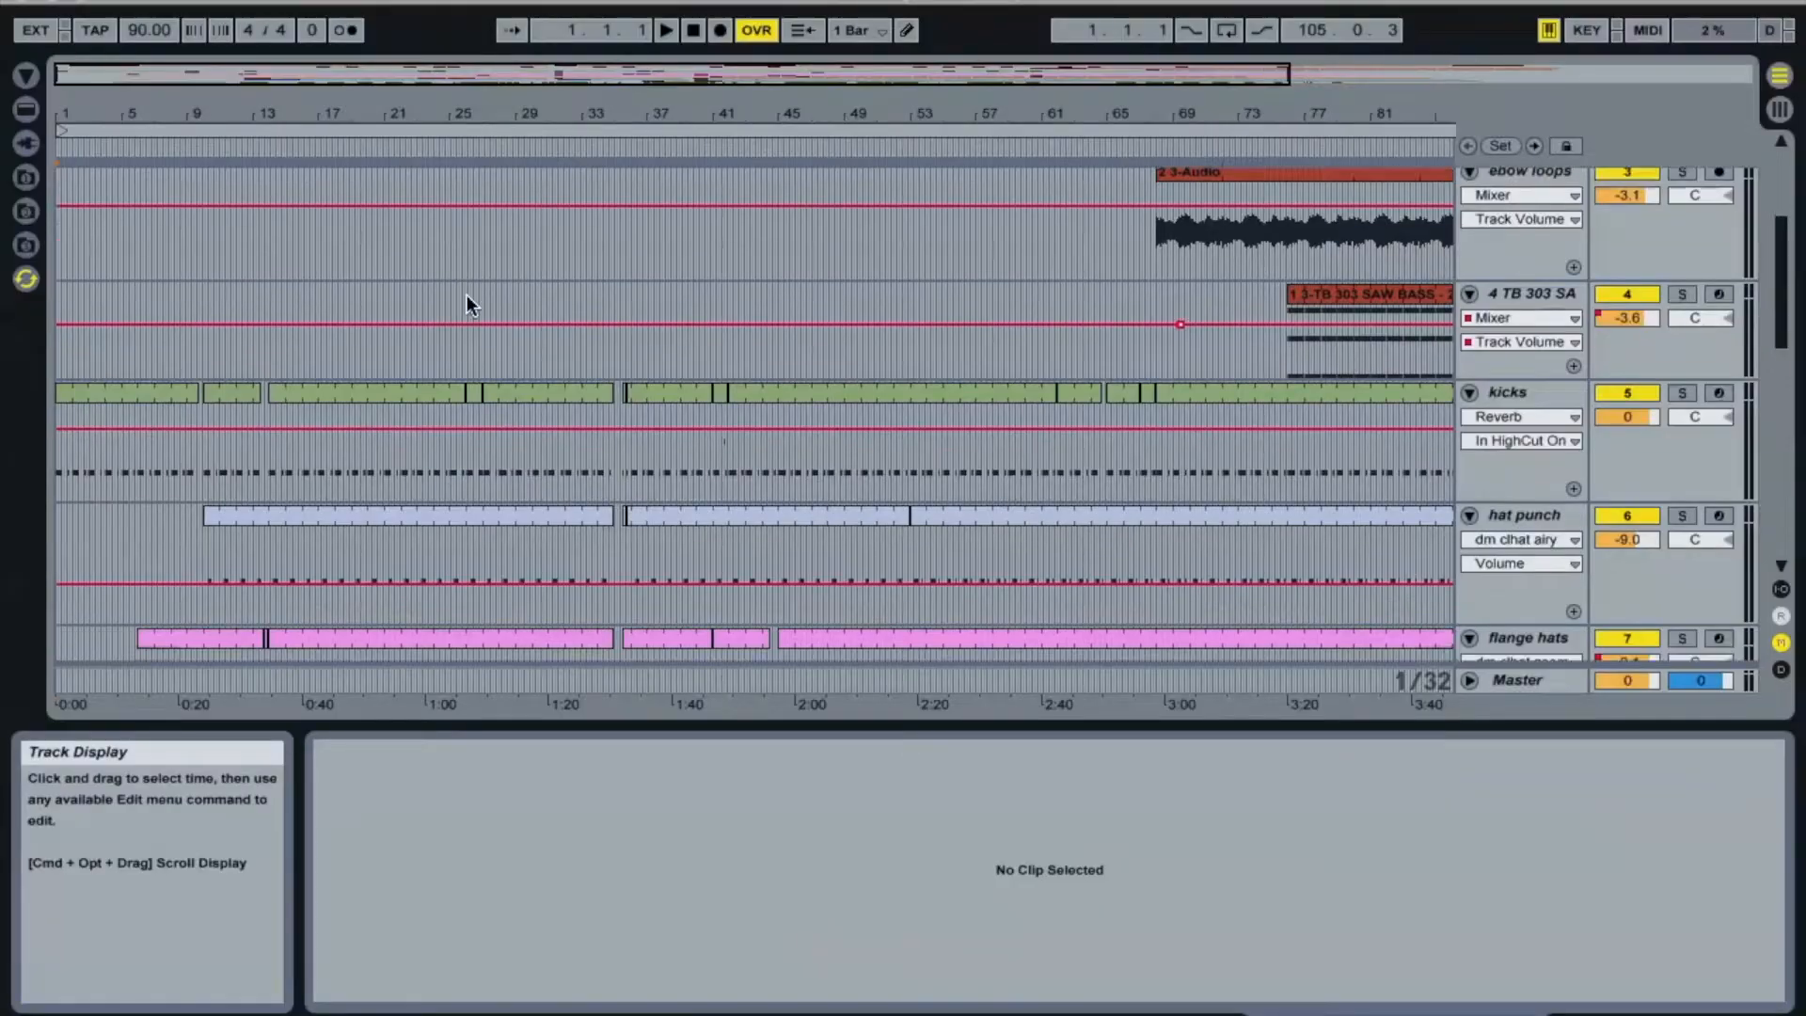
scroll(467, 295, "down", 3)
scroll(467, 295, "down", 2)
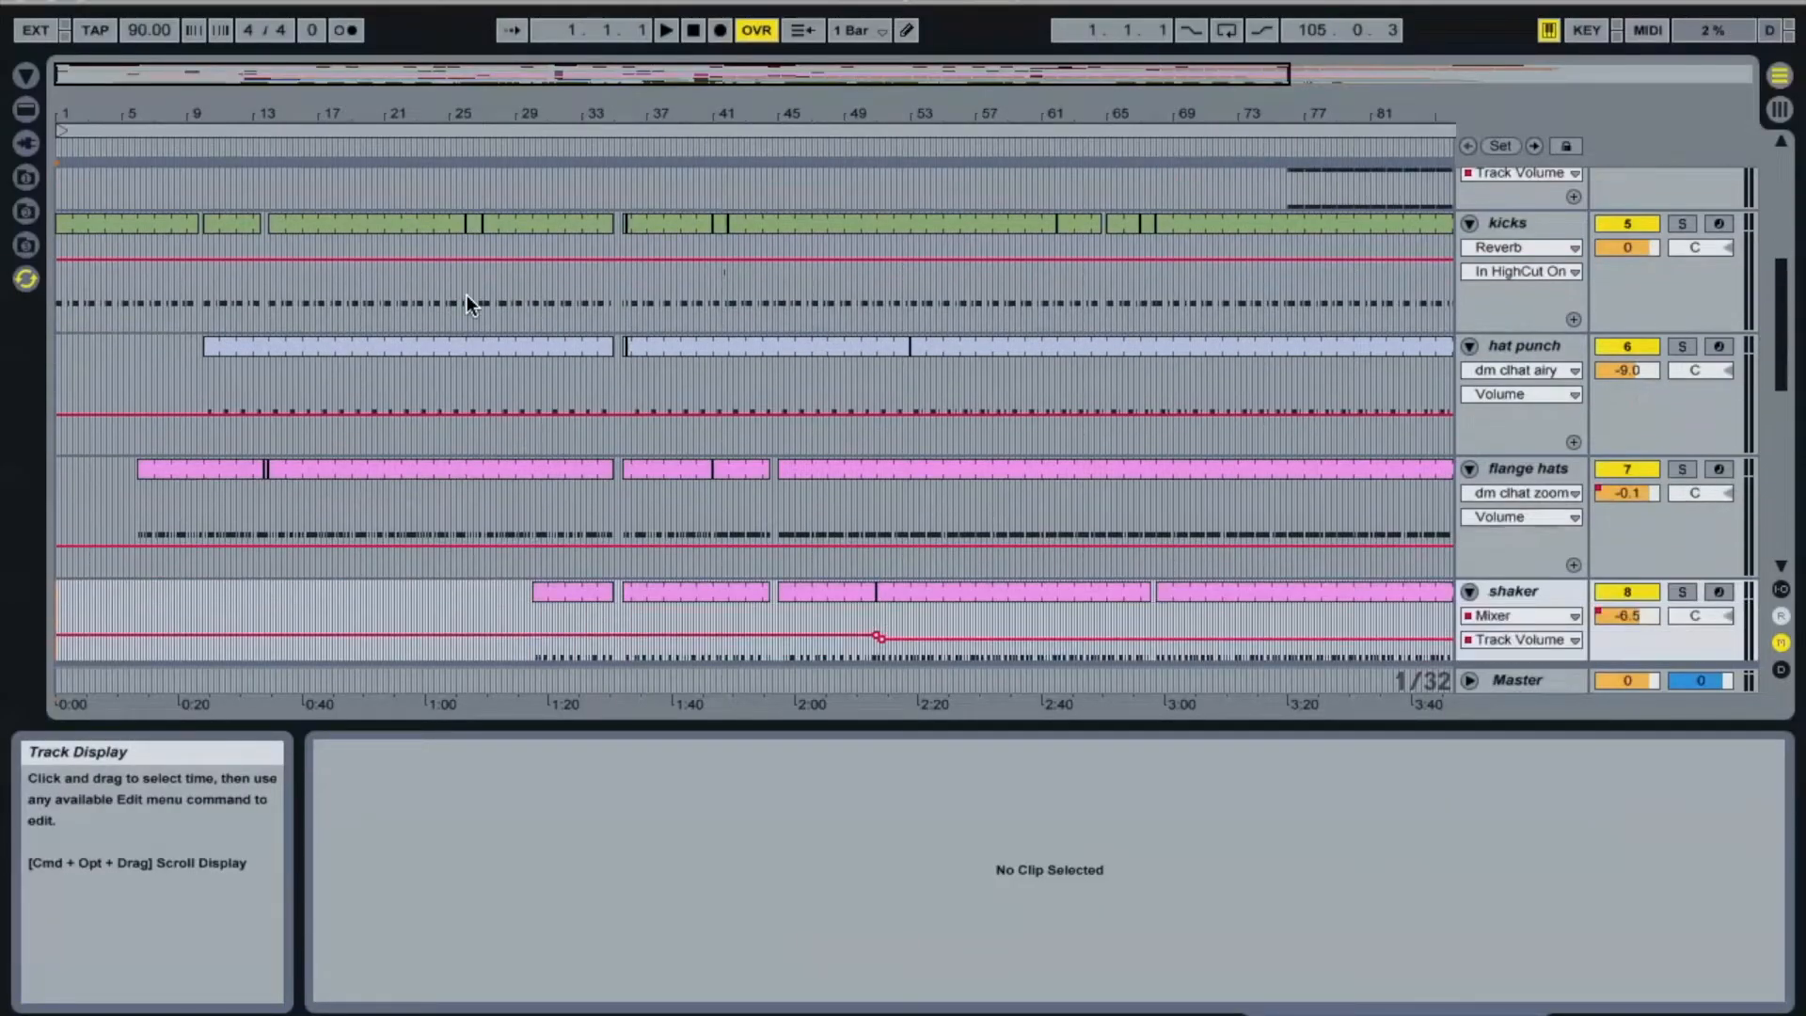
scroll(466, 295, "down", 4)
scroll(467, 304, "down", 1)
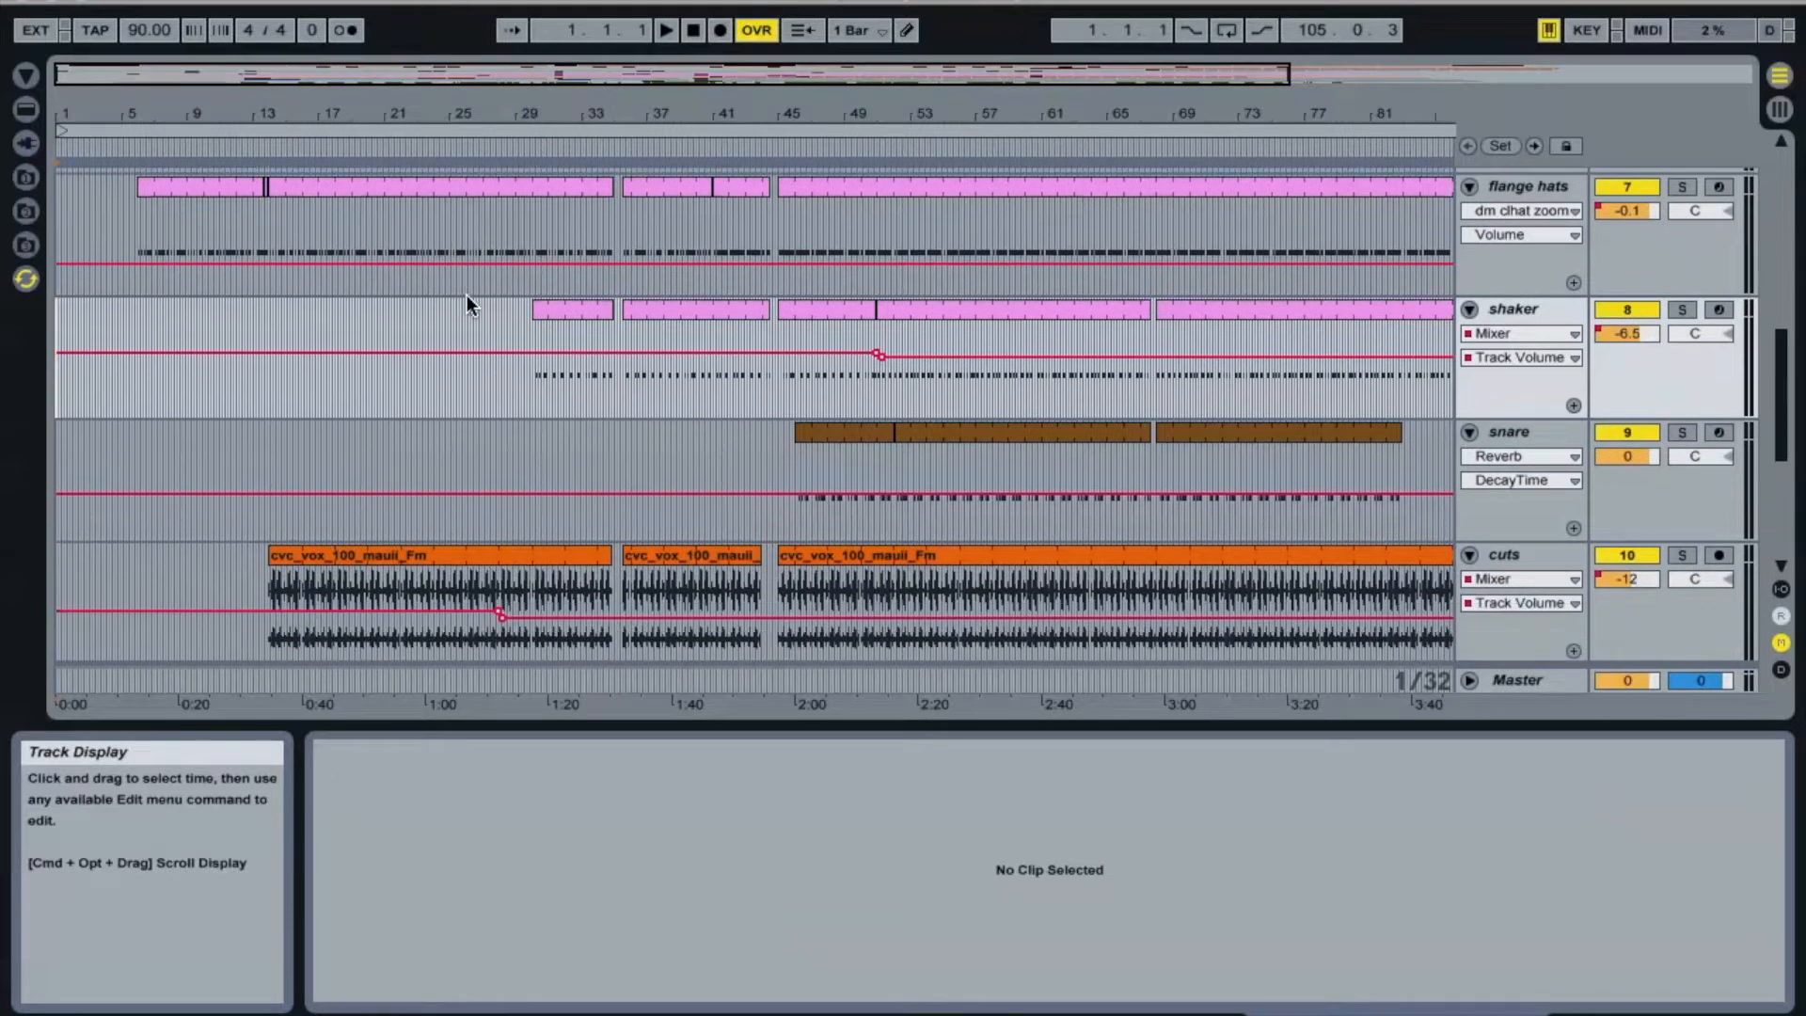
scroll(466, 296, "down", 4)
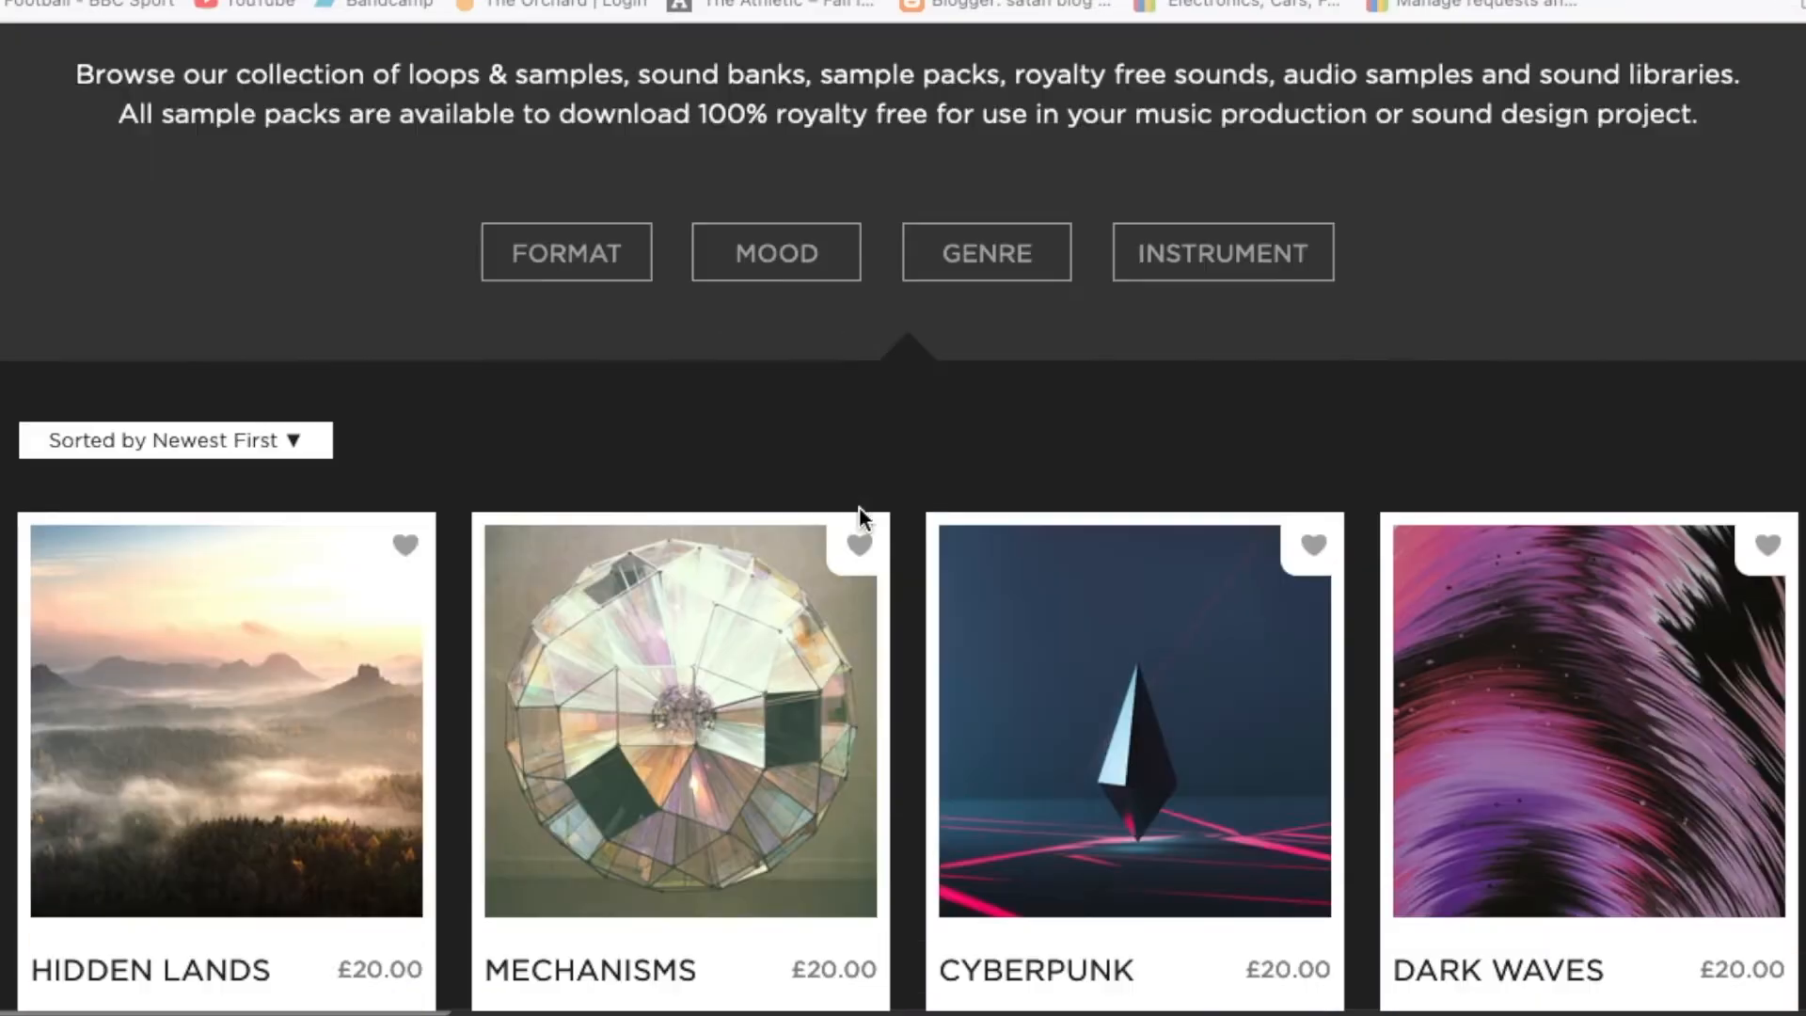
Step: Switch to the web browser, browse the Samplephonics sample packs and load more of the list
scroll(860, 508, "down", 8)
scroll(860, 506, "down", 20)
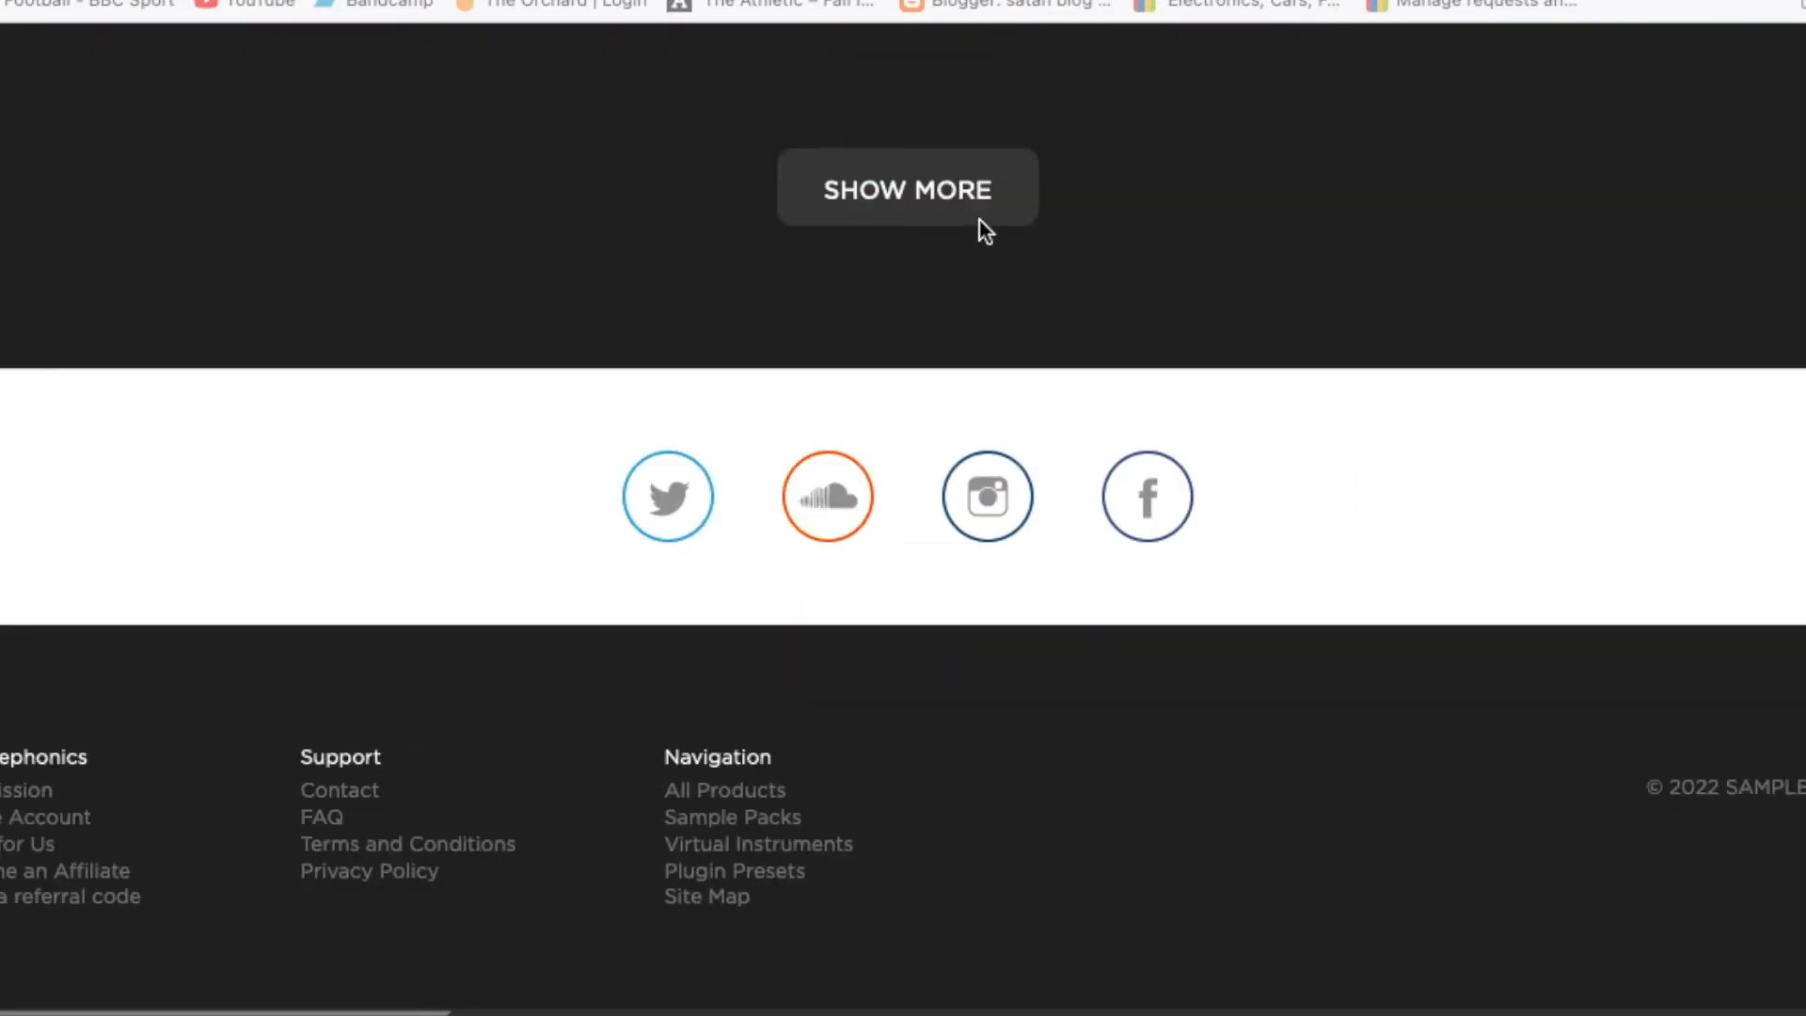
left_click(940, 206)
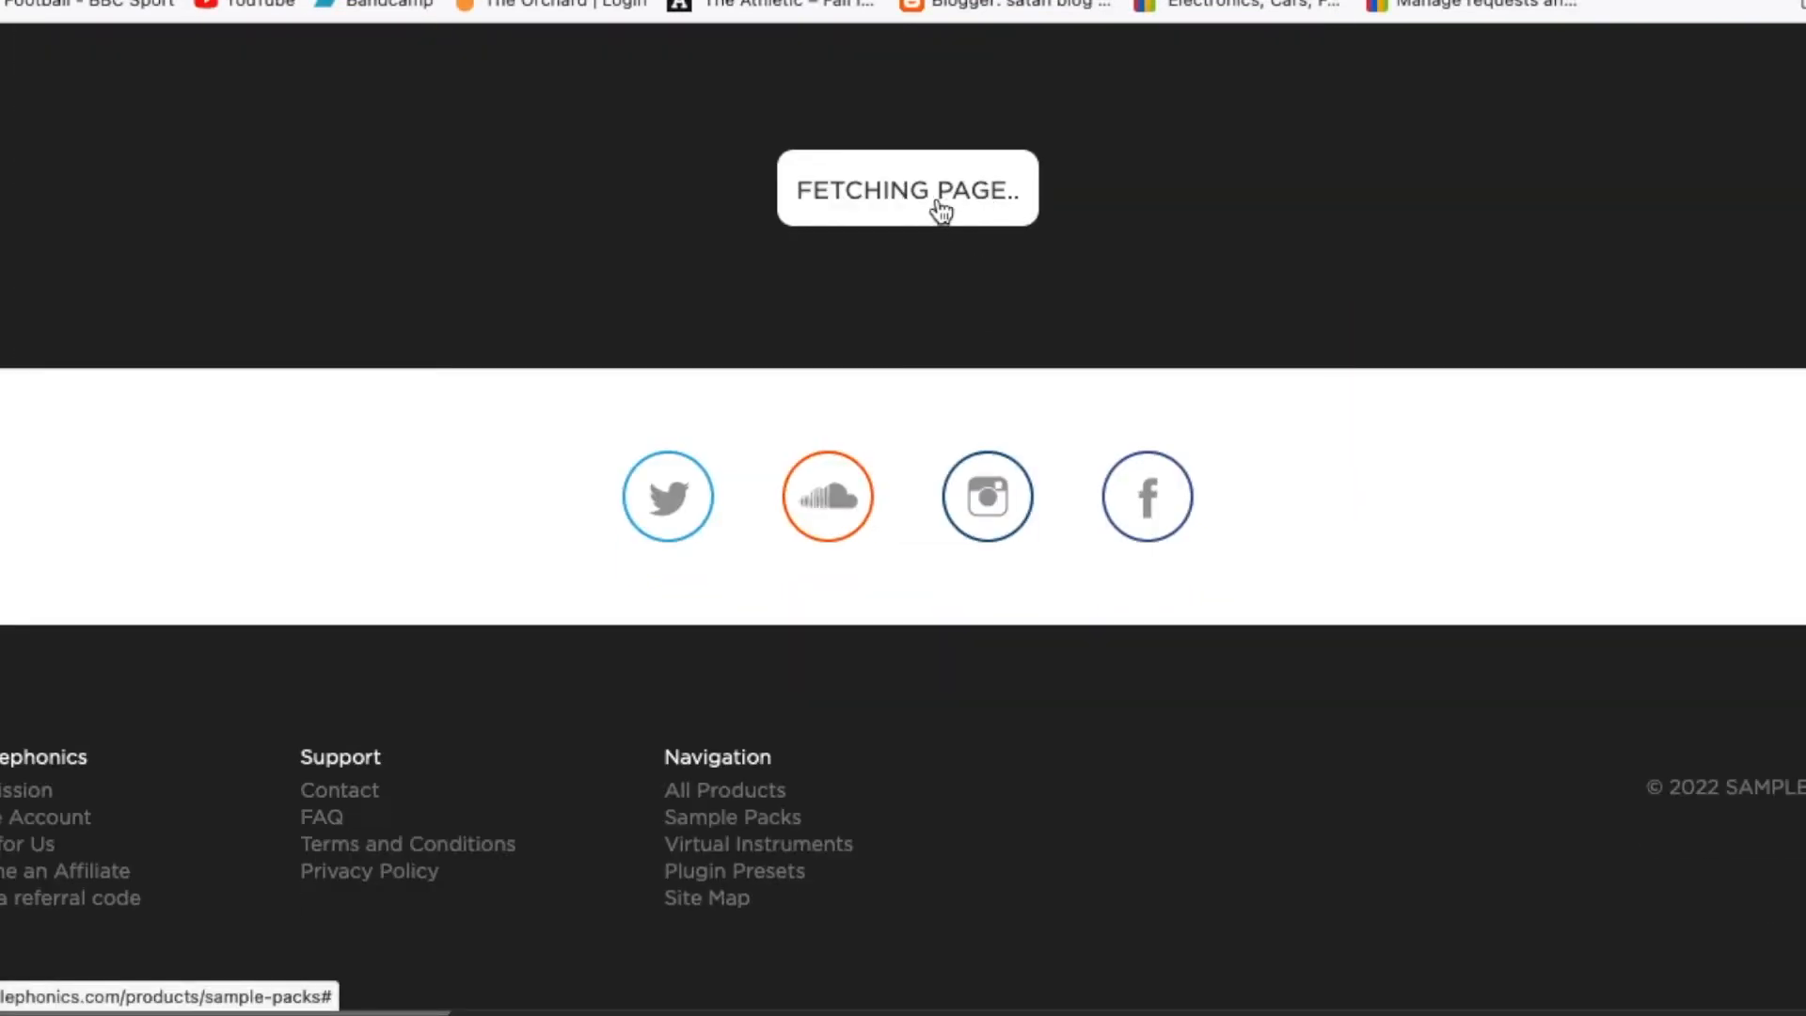
scroll(917, 380, "down", 12)
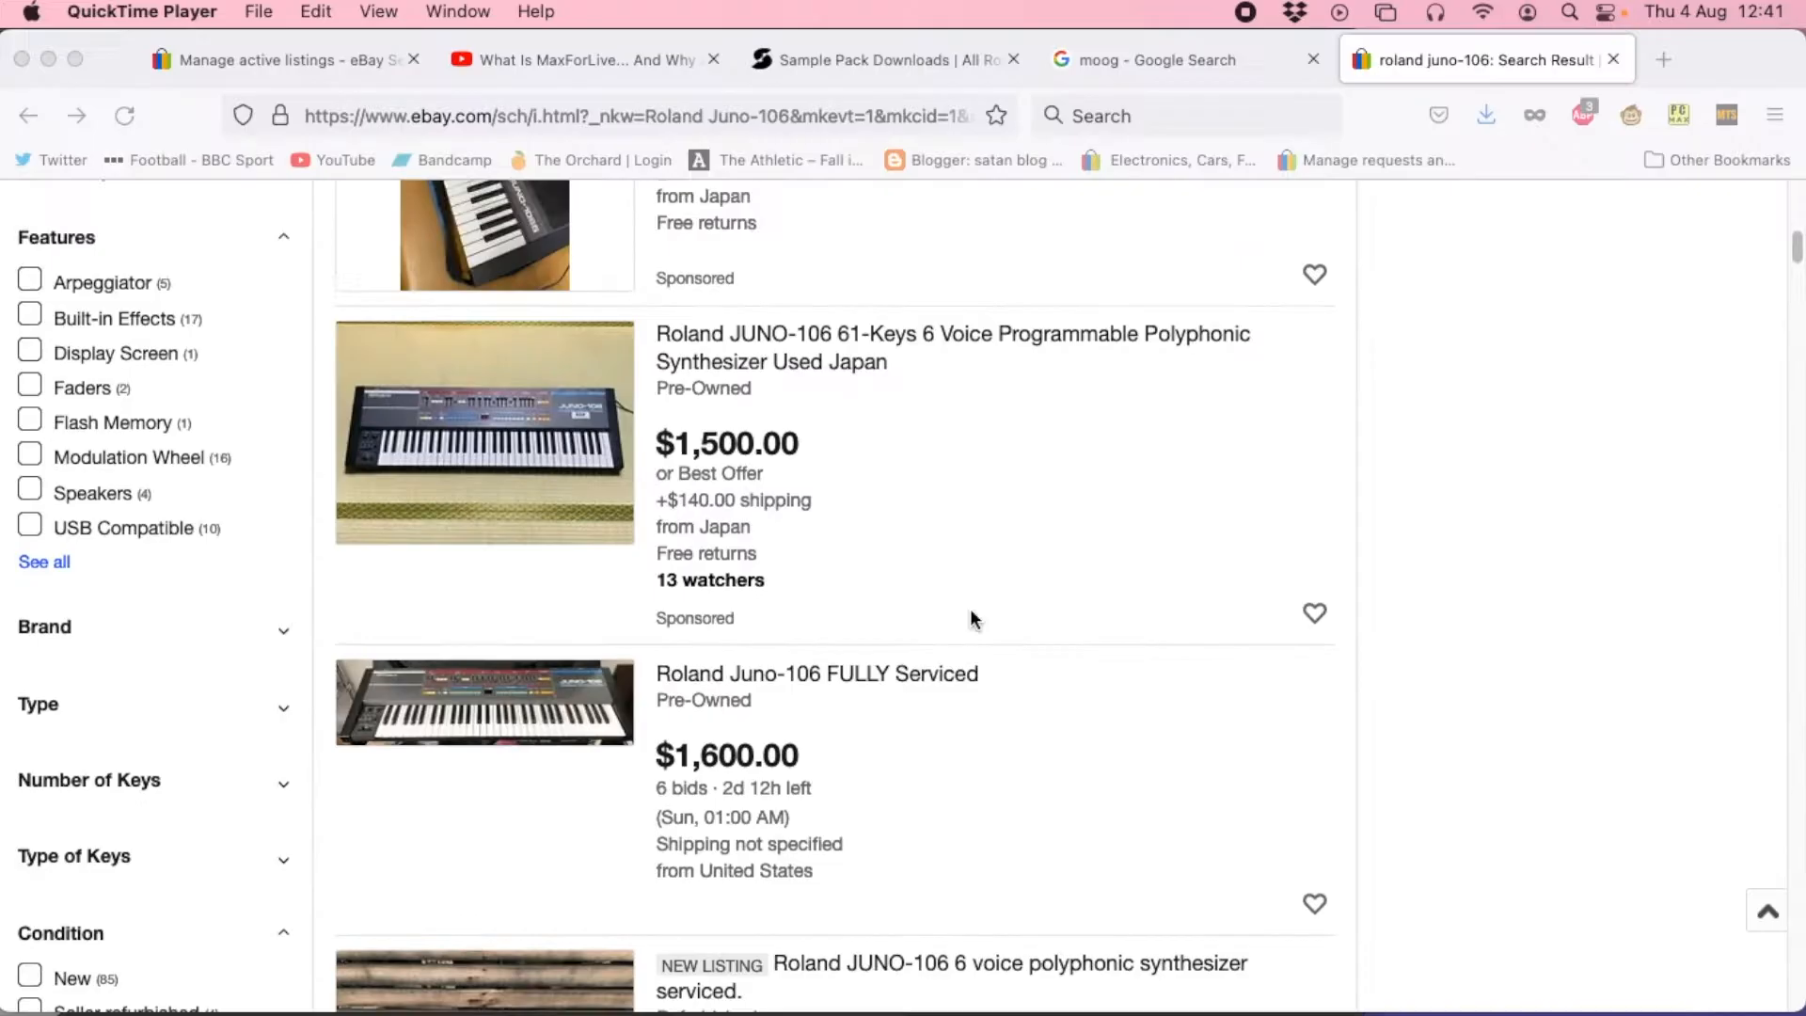
Step: Browse the eBay listings for the Roland Juno-106 and their prices
scroll(969, 612, "down", 8)
scroll(971, 610, "down", 8)
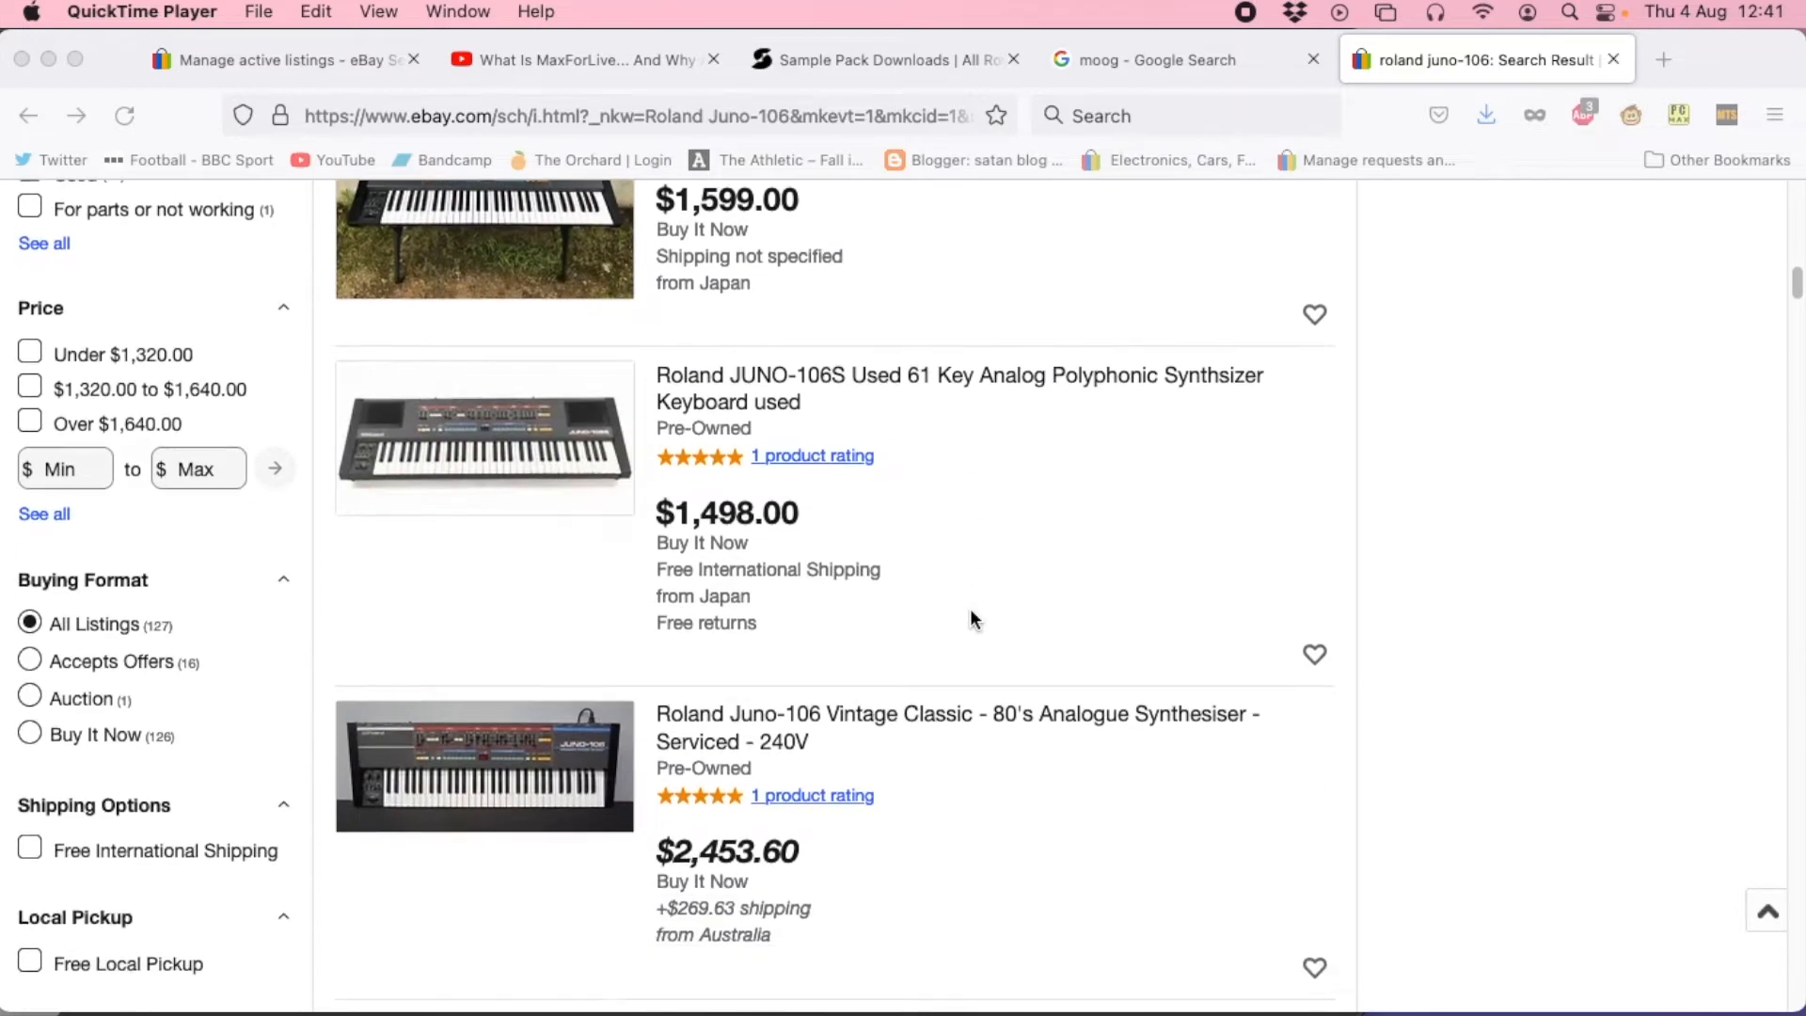
scroll(1048, 715, "down", 6)
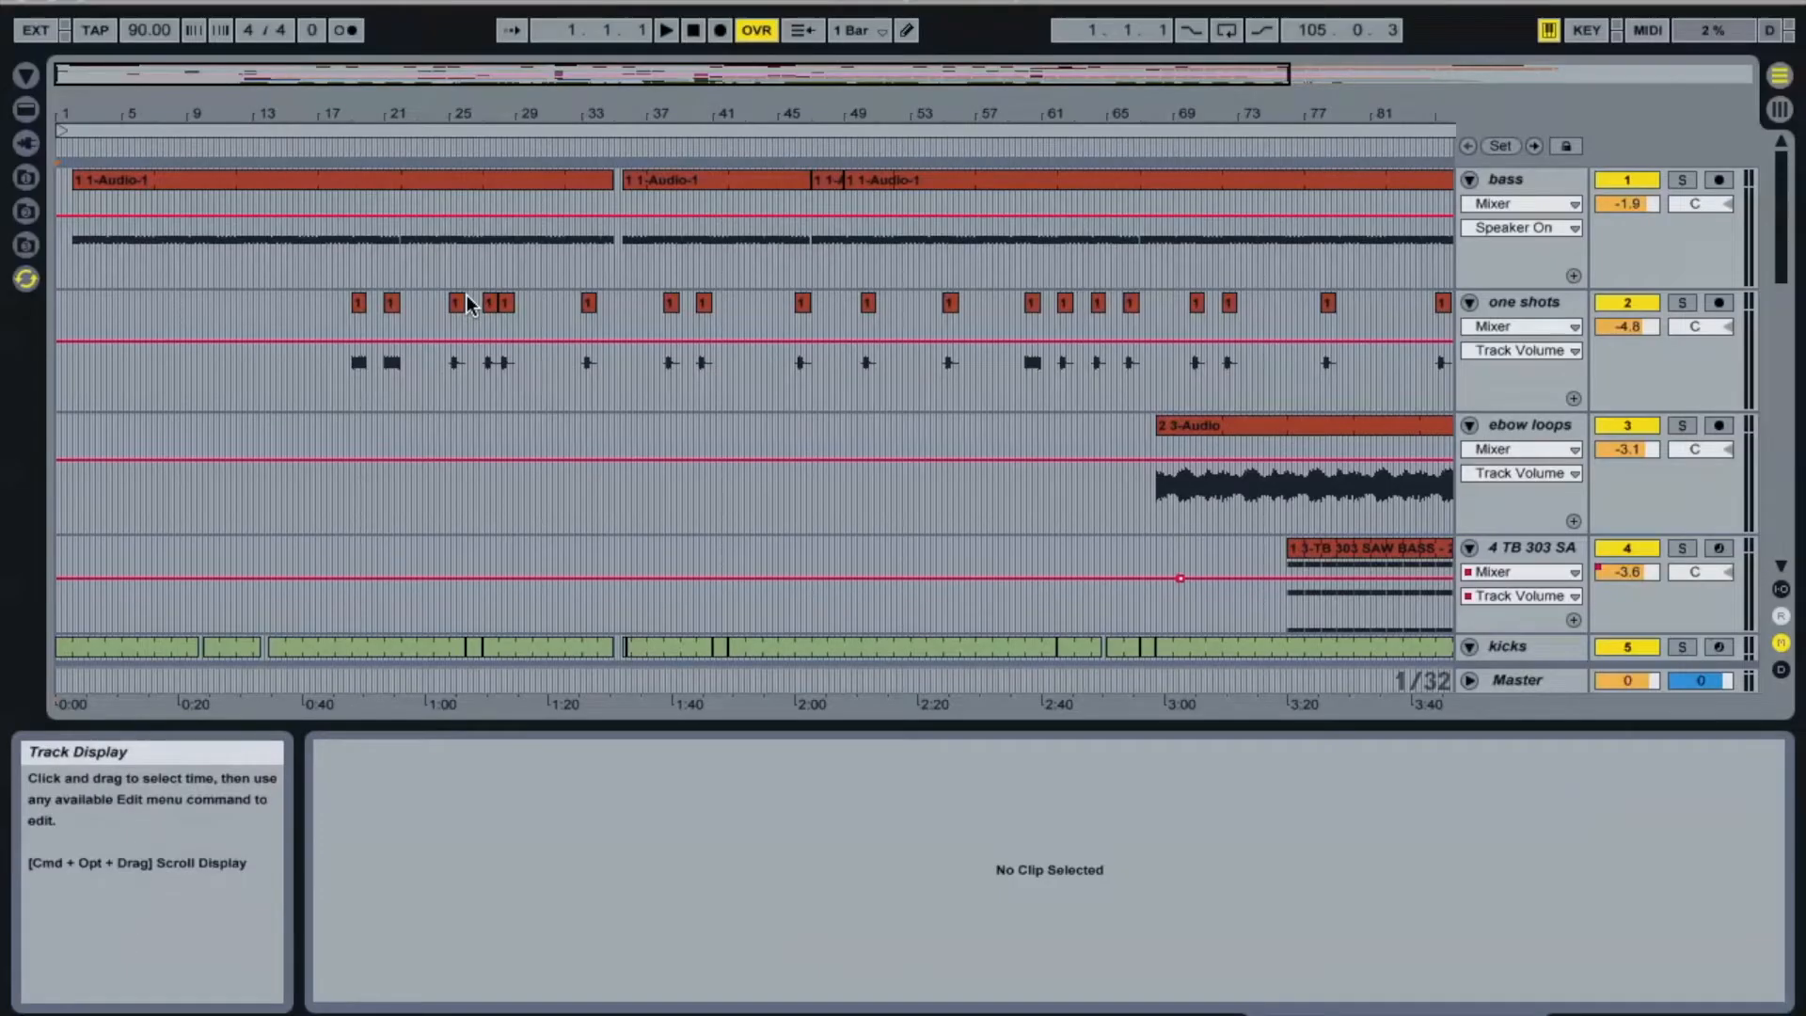
Step: Return to Ableton Live and review the whole track stack again, from one shots to 13 Audio
scroll(467, 296, "down", 5)
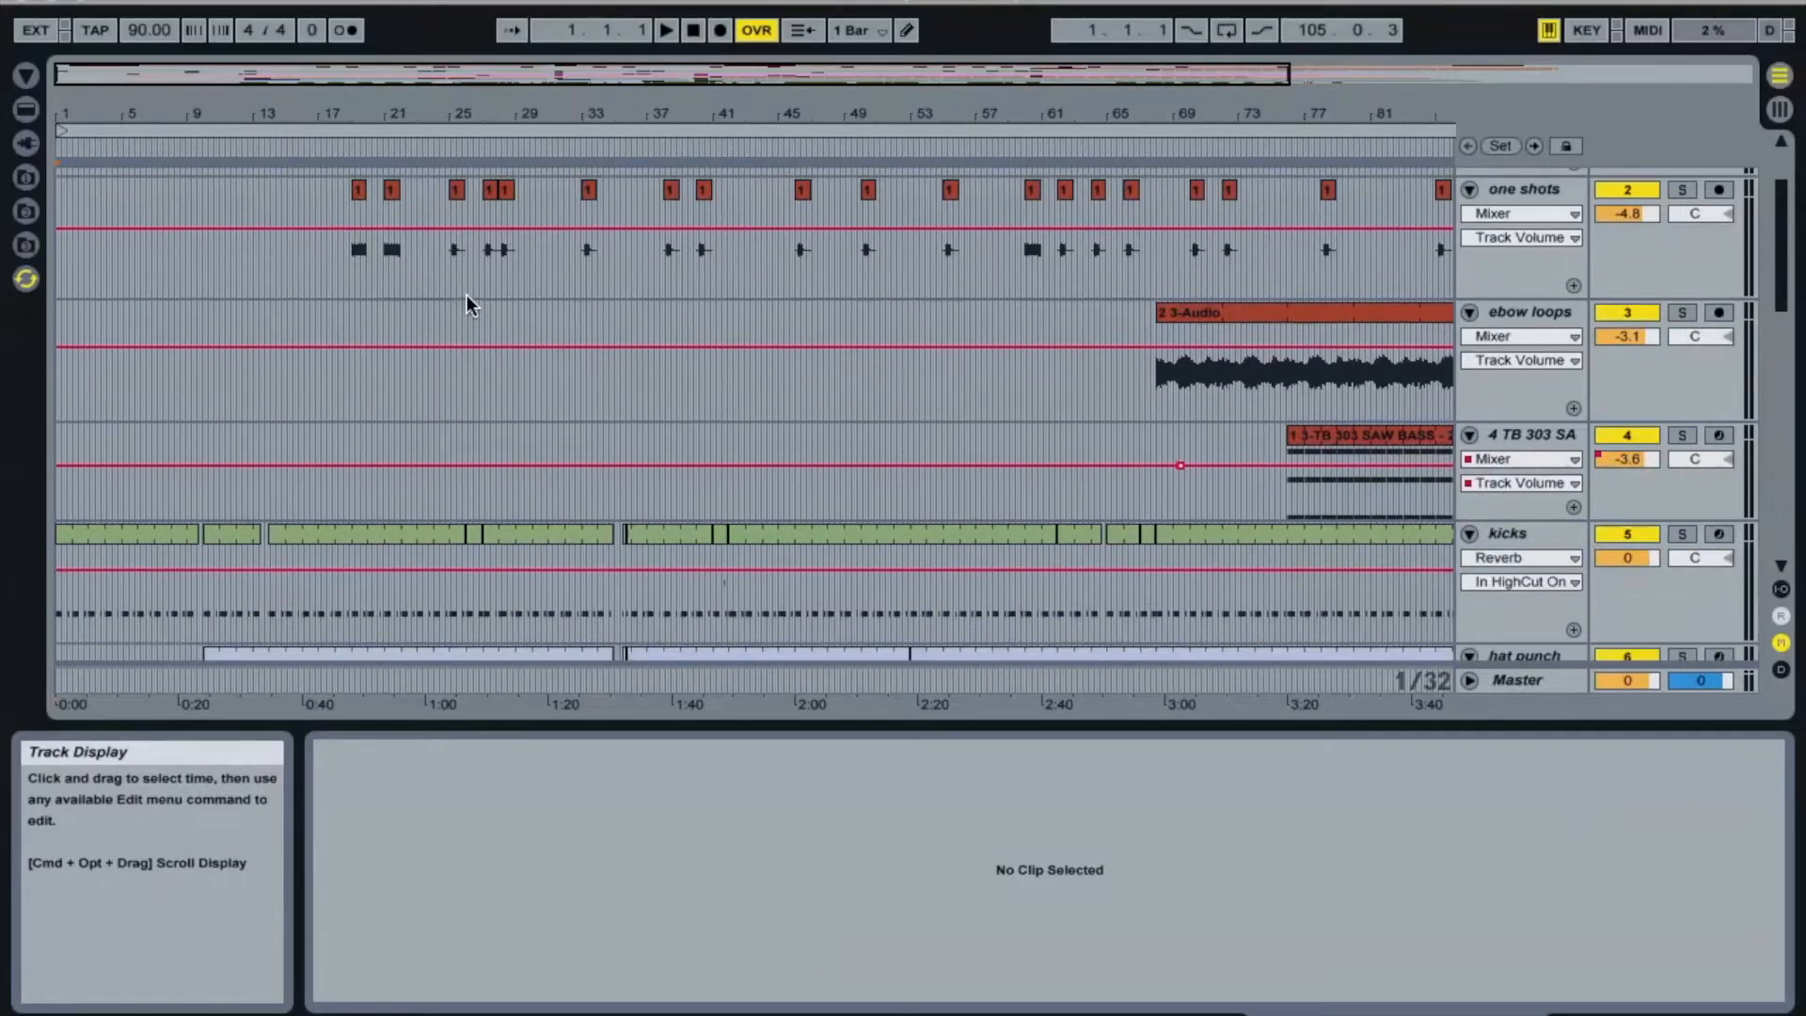
scroll(466, 296, "down", 5)
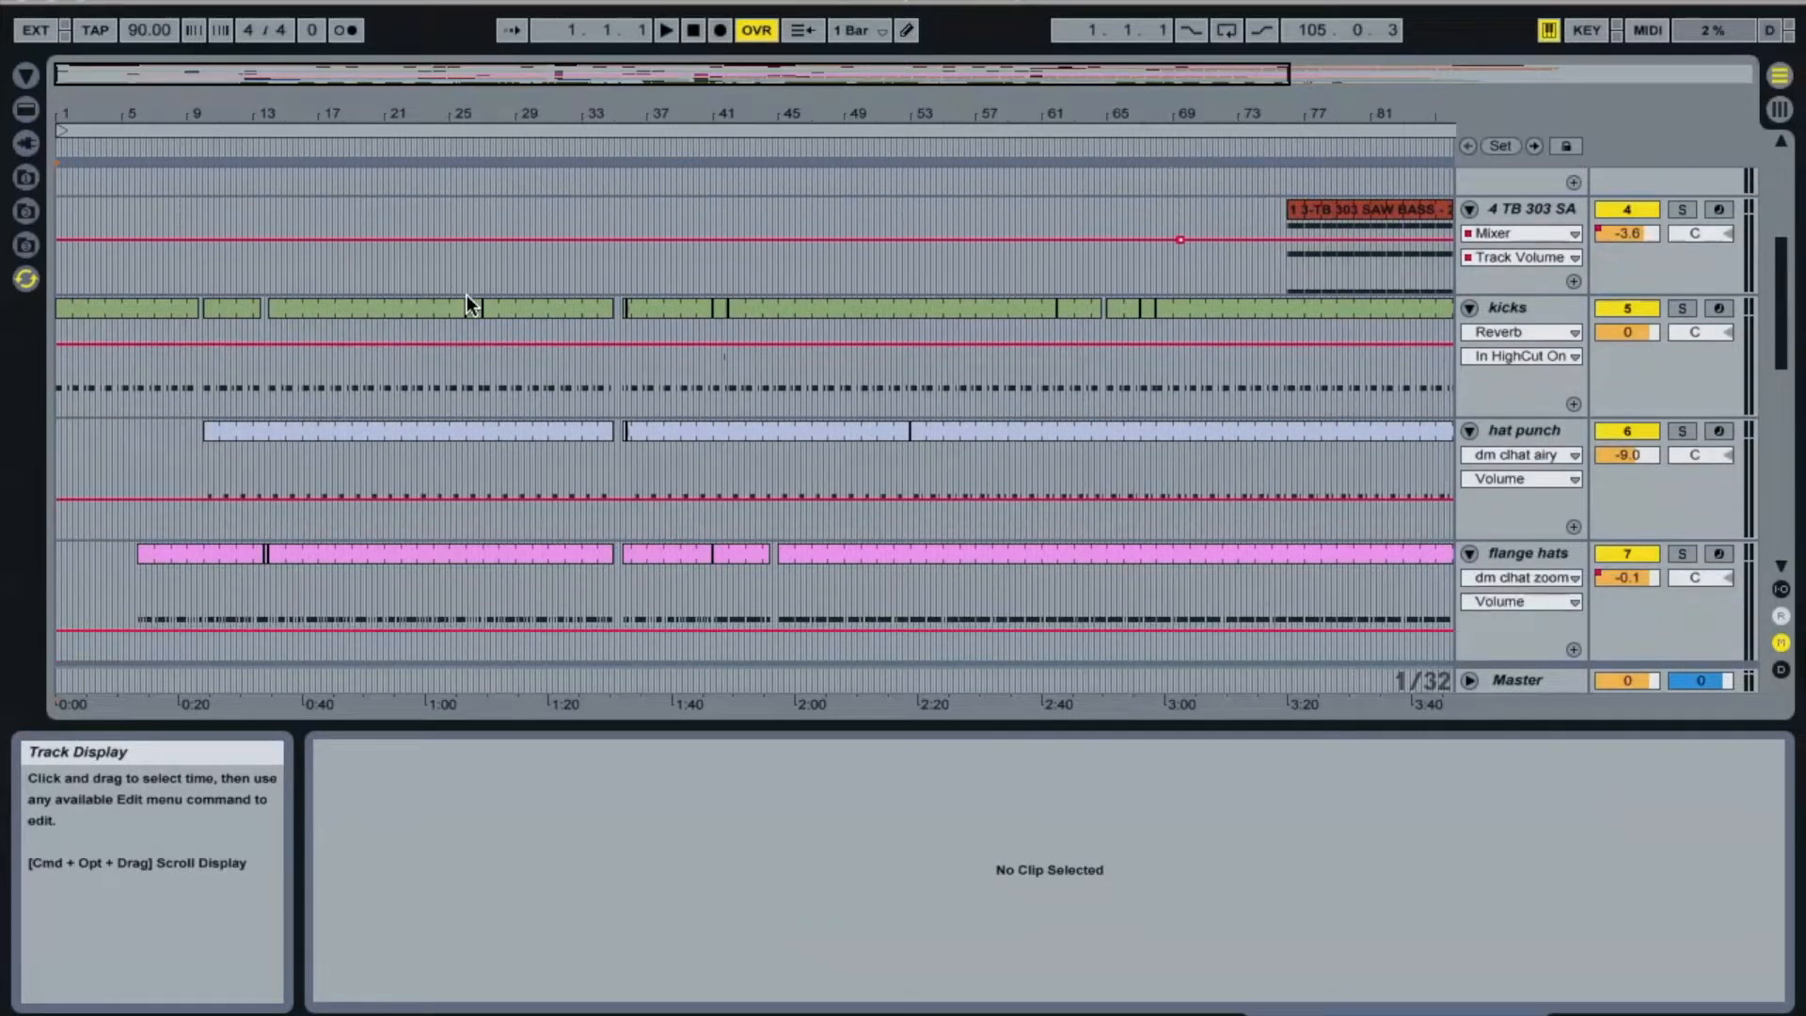
scroll(467, 296, "down", 5)
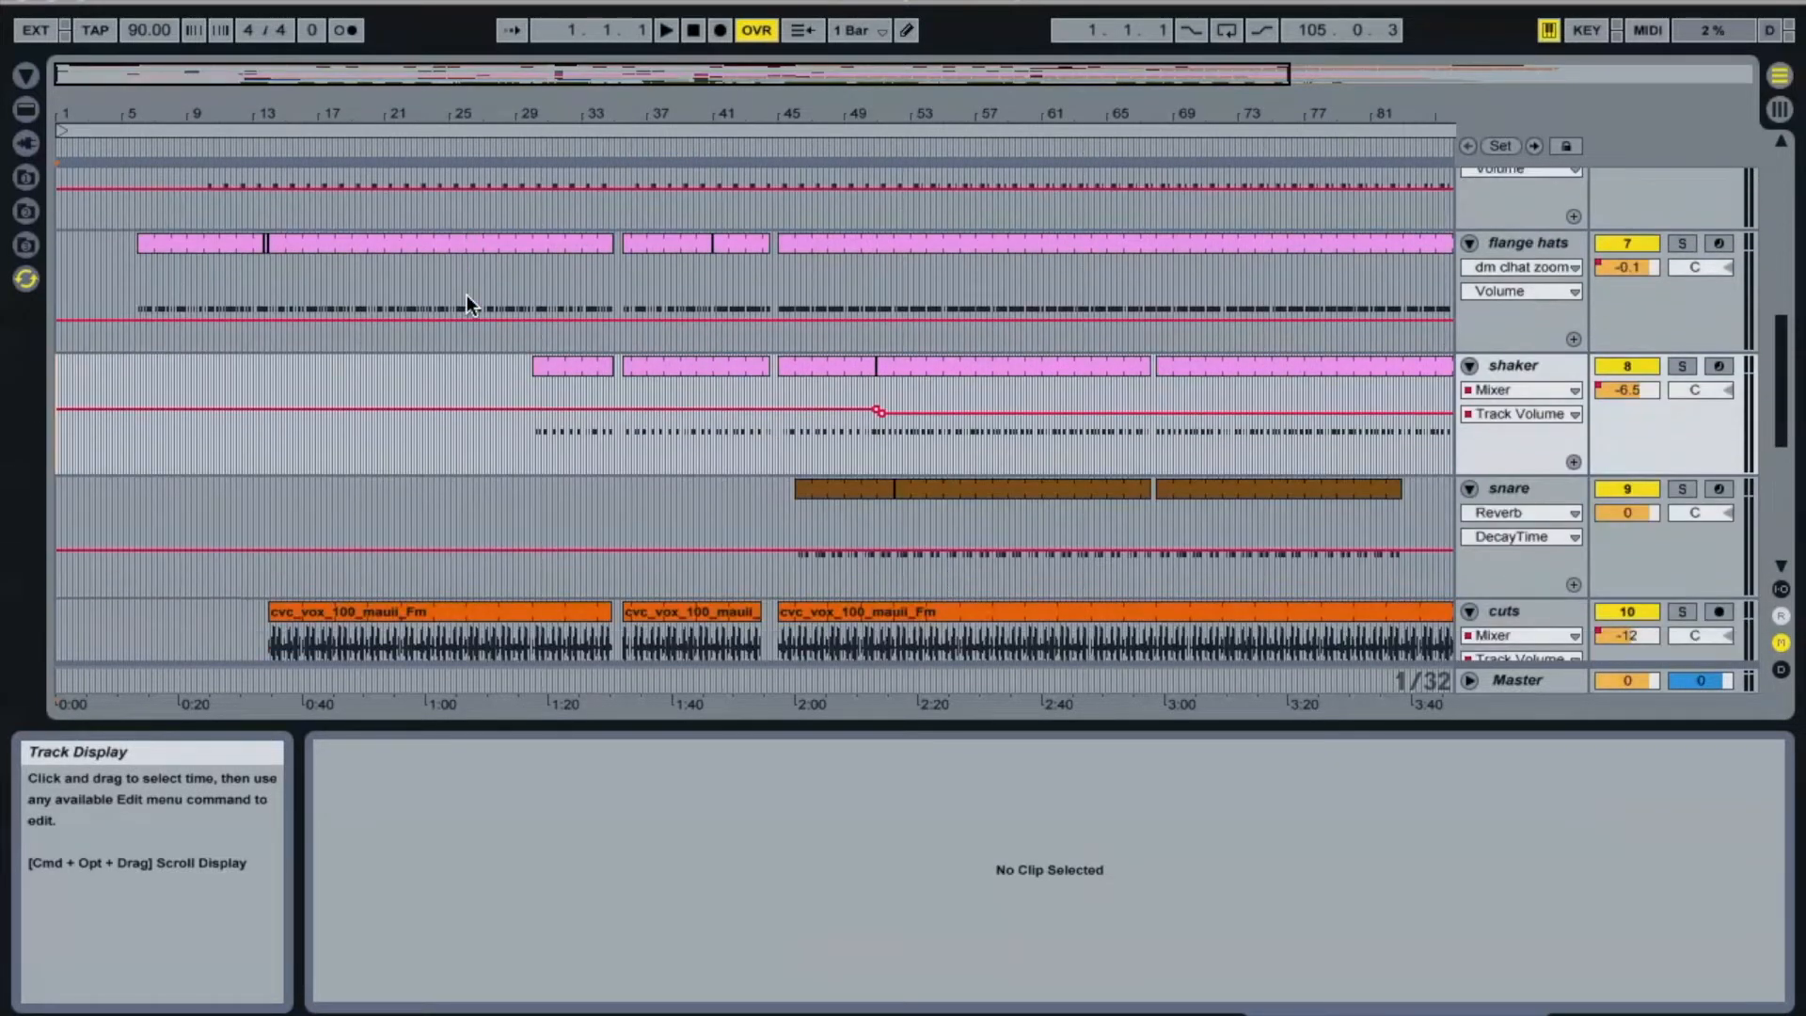
scroll(467, 296, "down", 2)
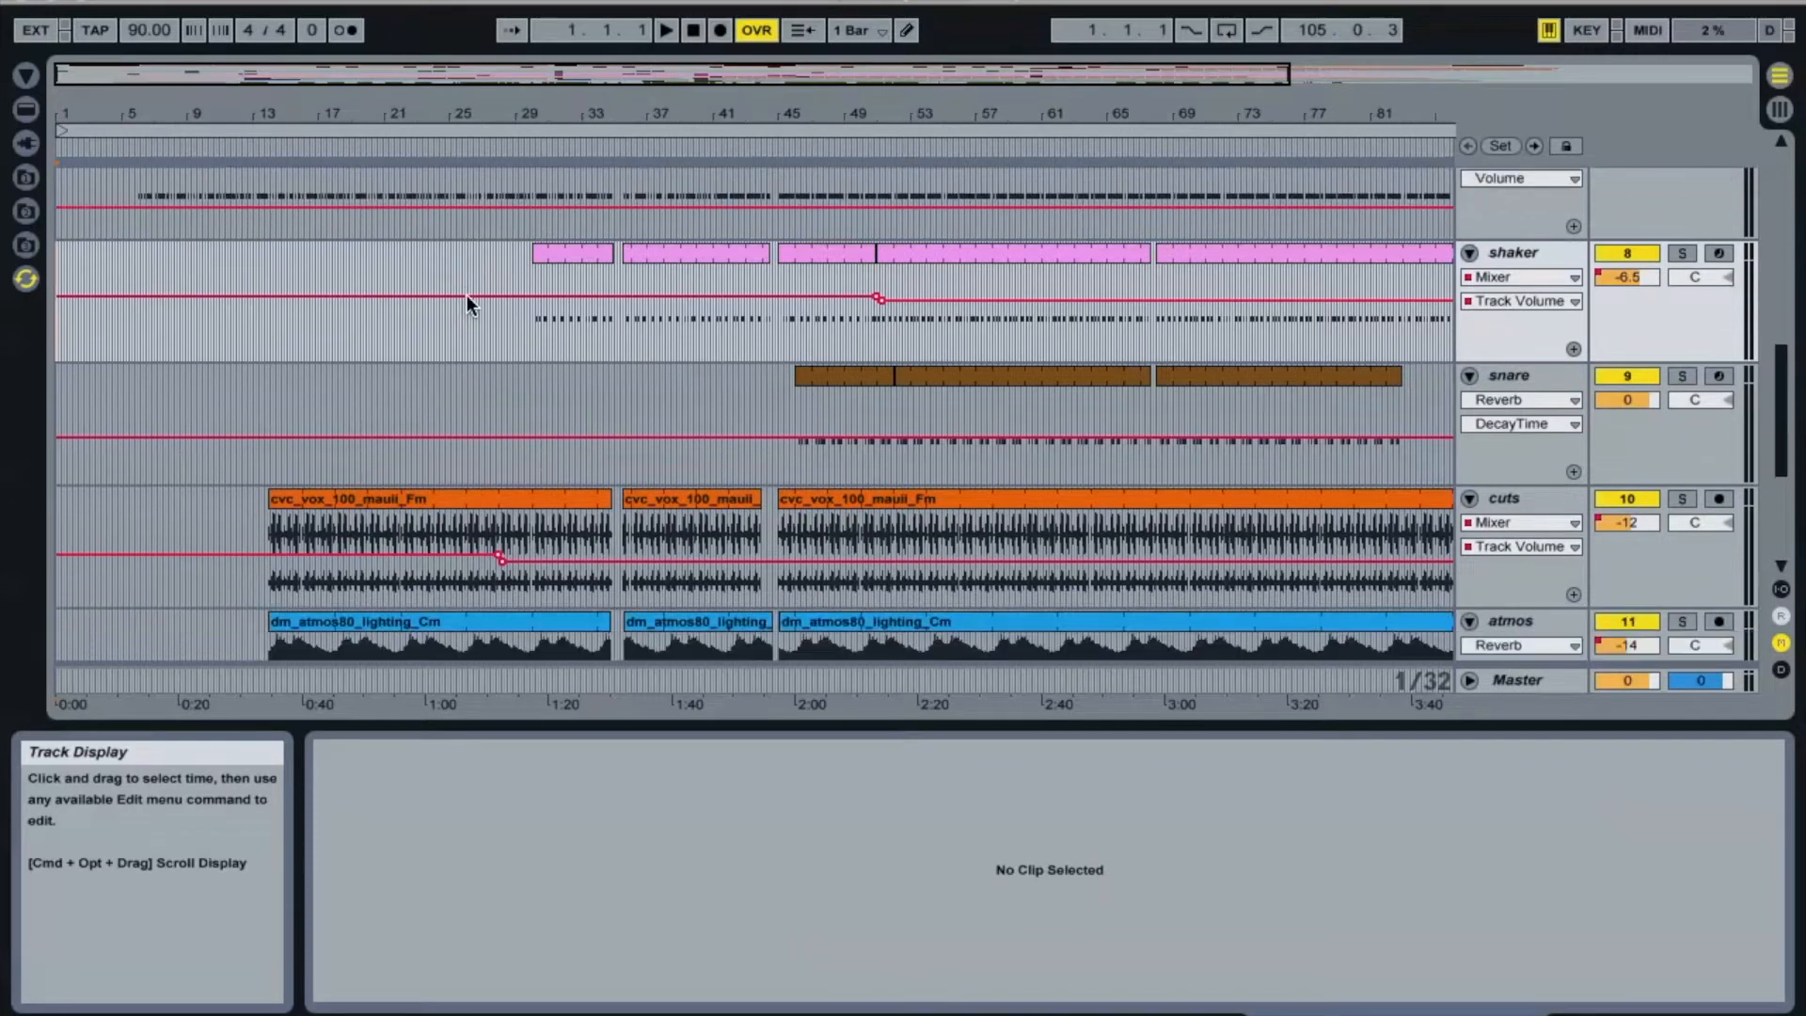
scroll(467, 295, "down", 2)
scroll(467, 295, "down", 2)
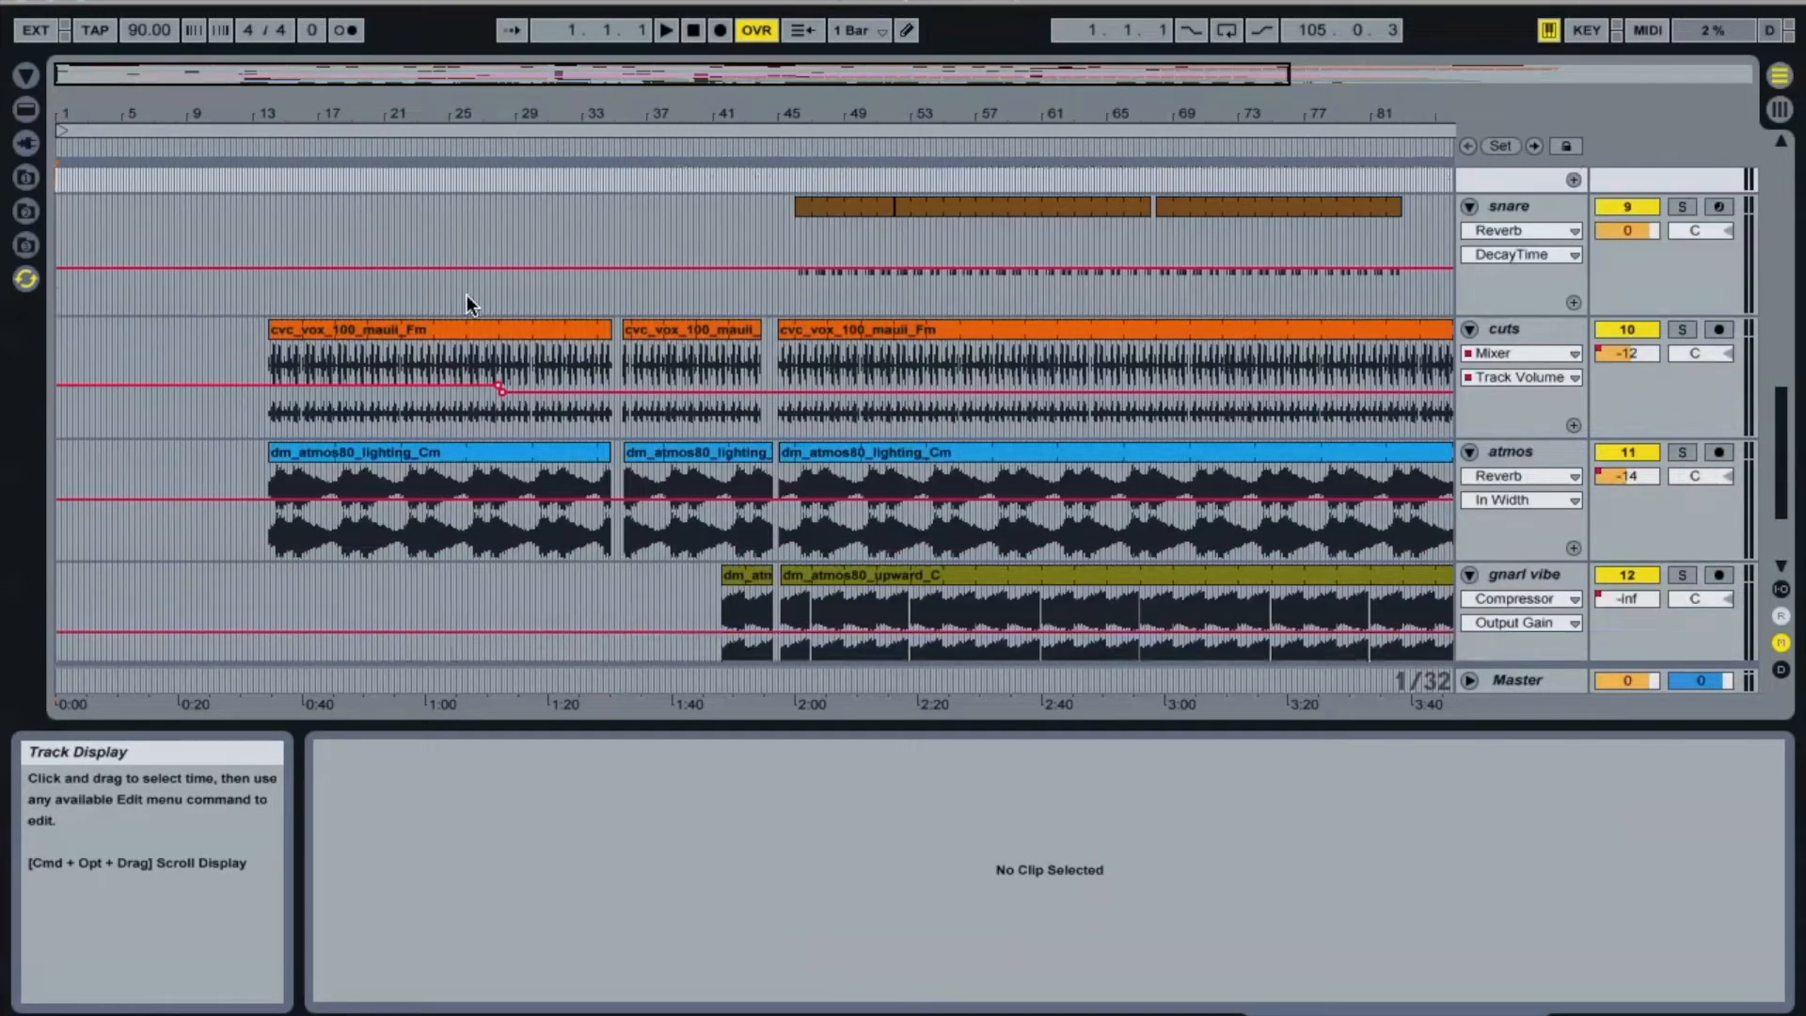
scroll(466, 296, "down", 2)
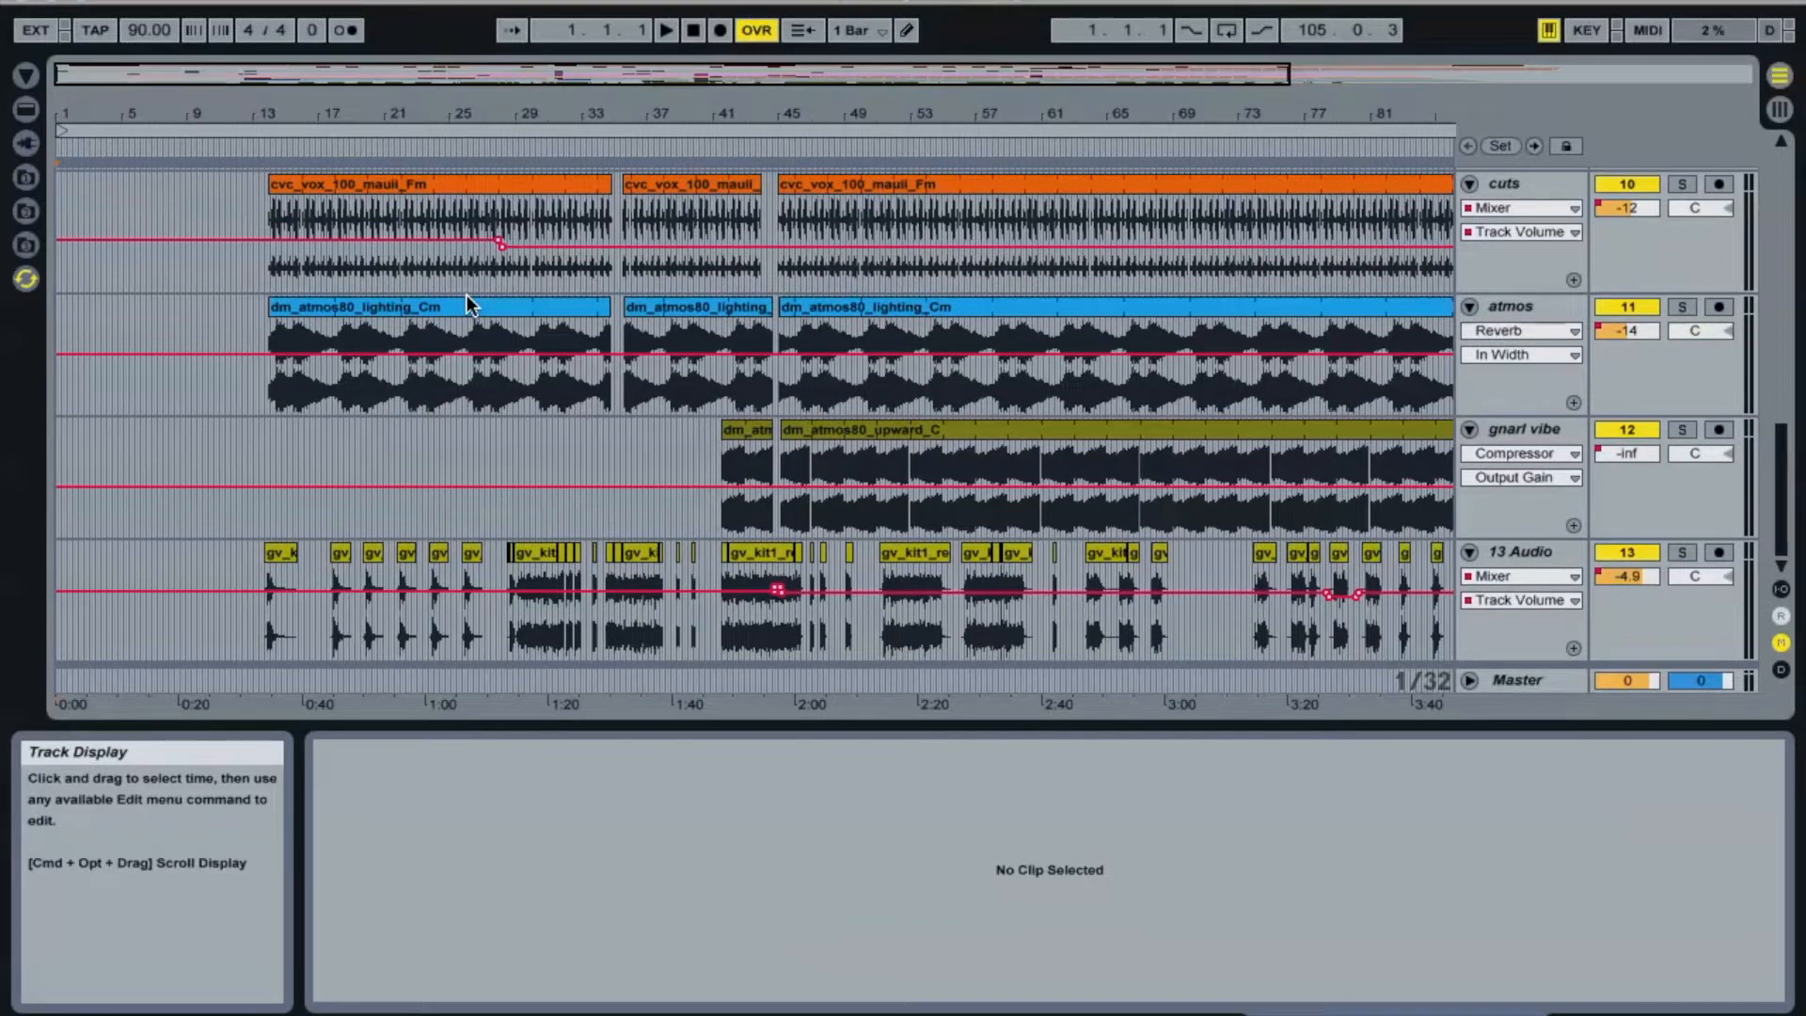
scroll(267, 375, "up", 15)
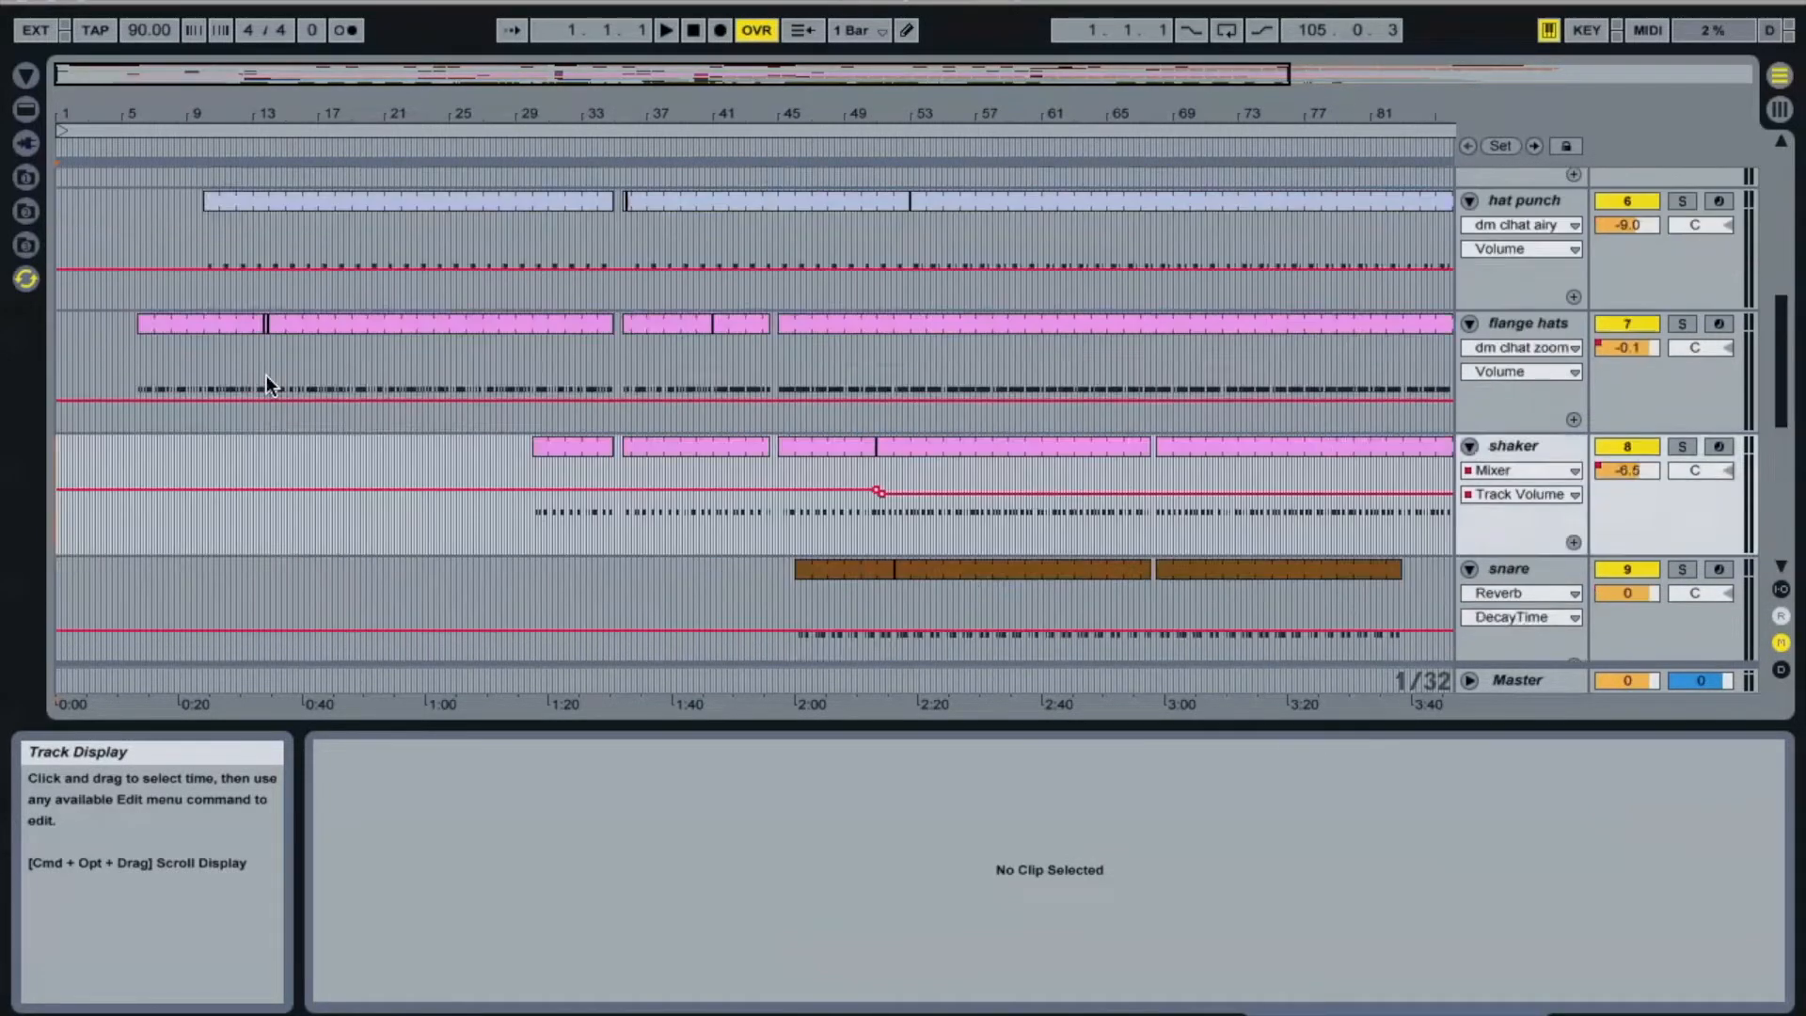
Step: Play the arrangement from the start, examine the kicks track's device chain and select its first clip
left_click(665, 30)
scroll(88, 280, "down", 4)
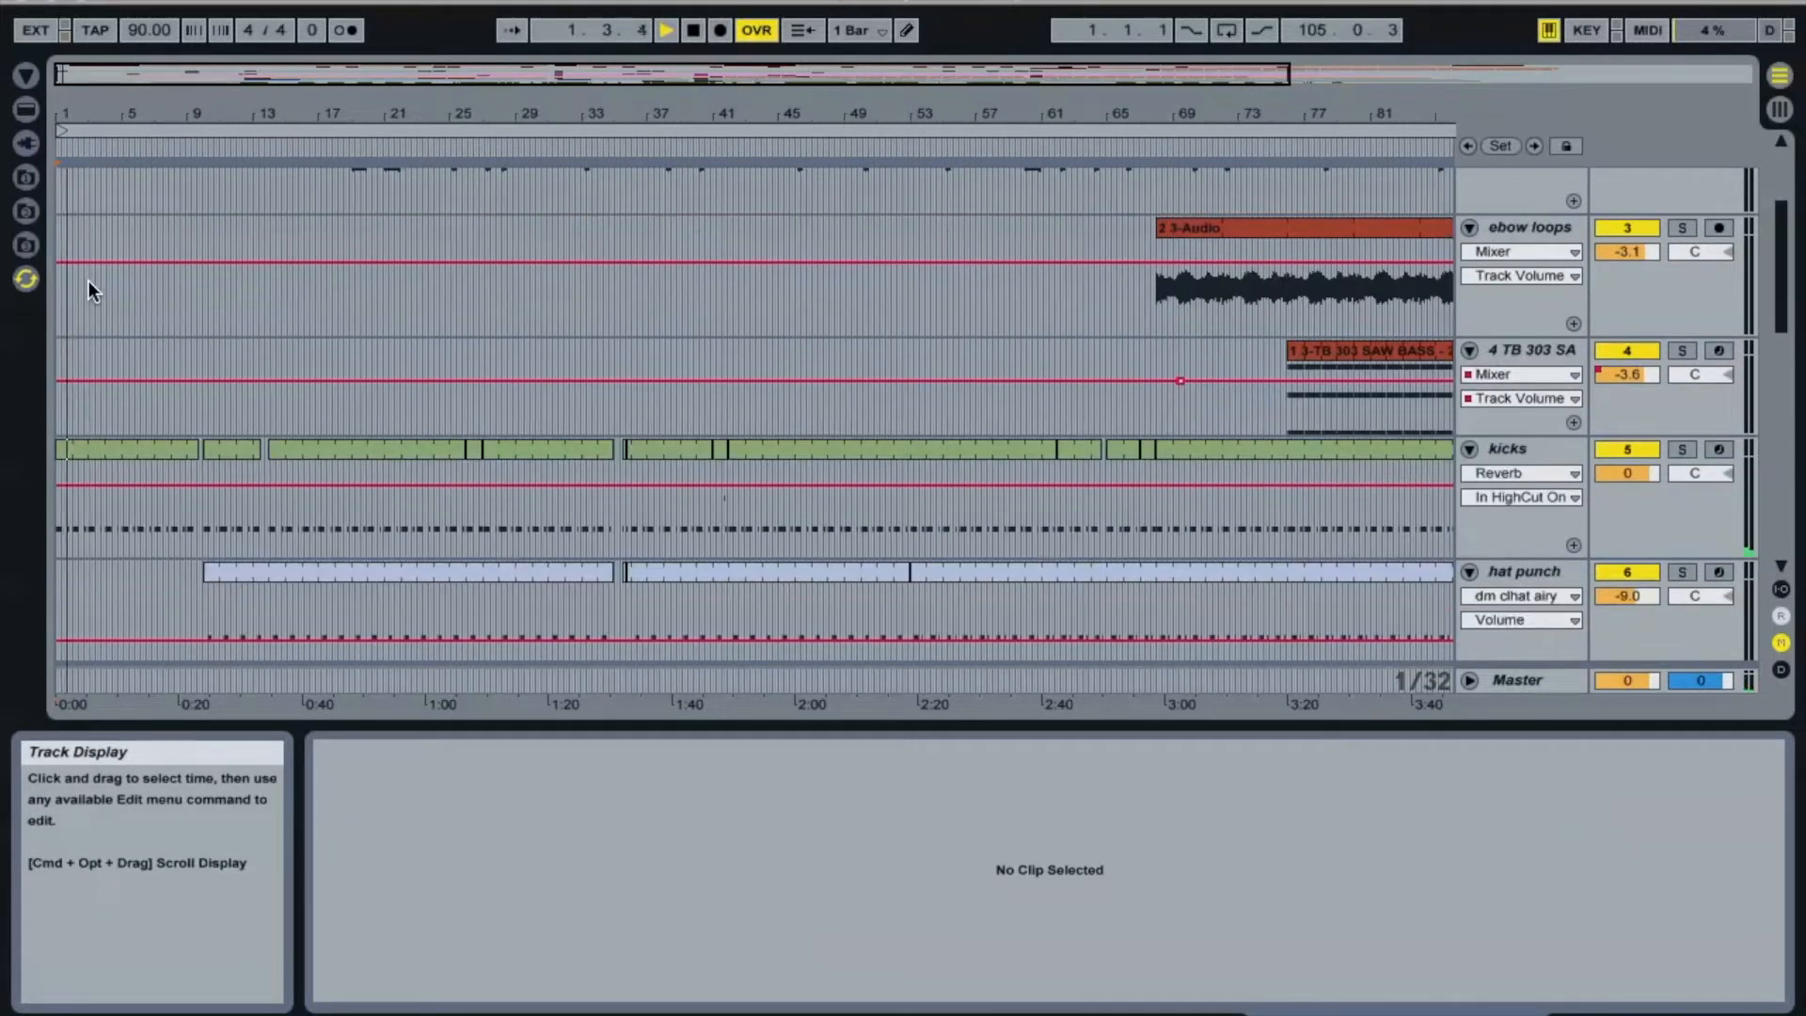
left_click(1488, 449)
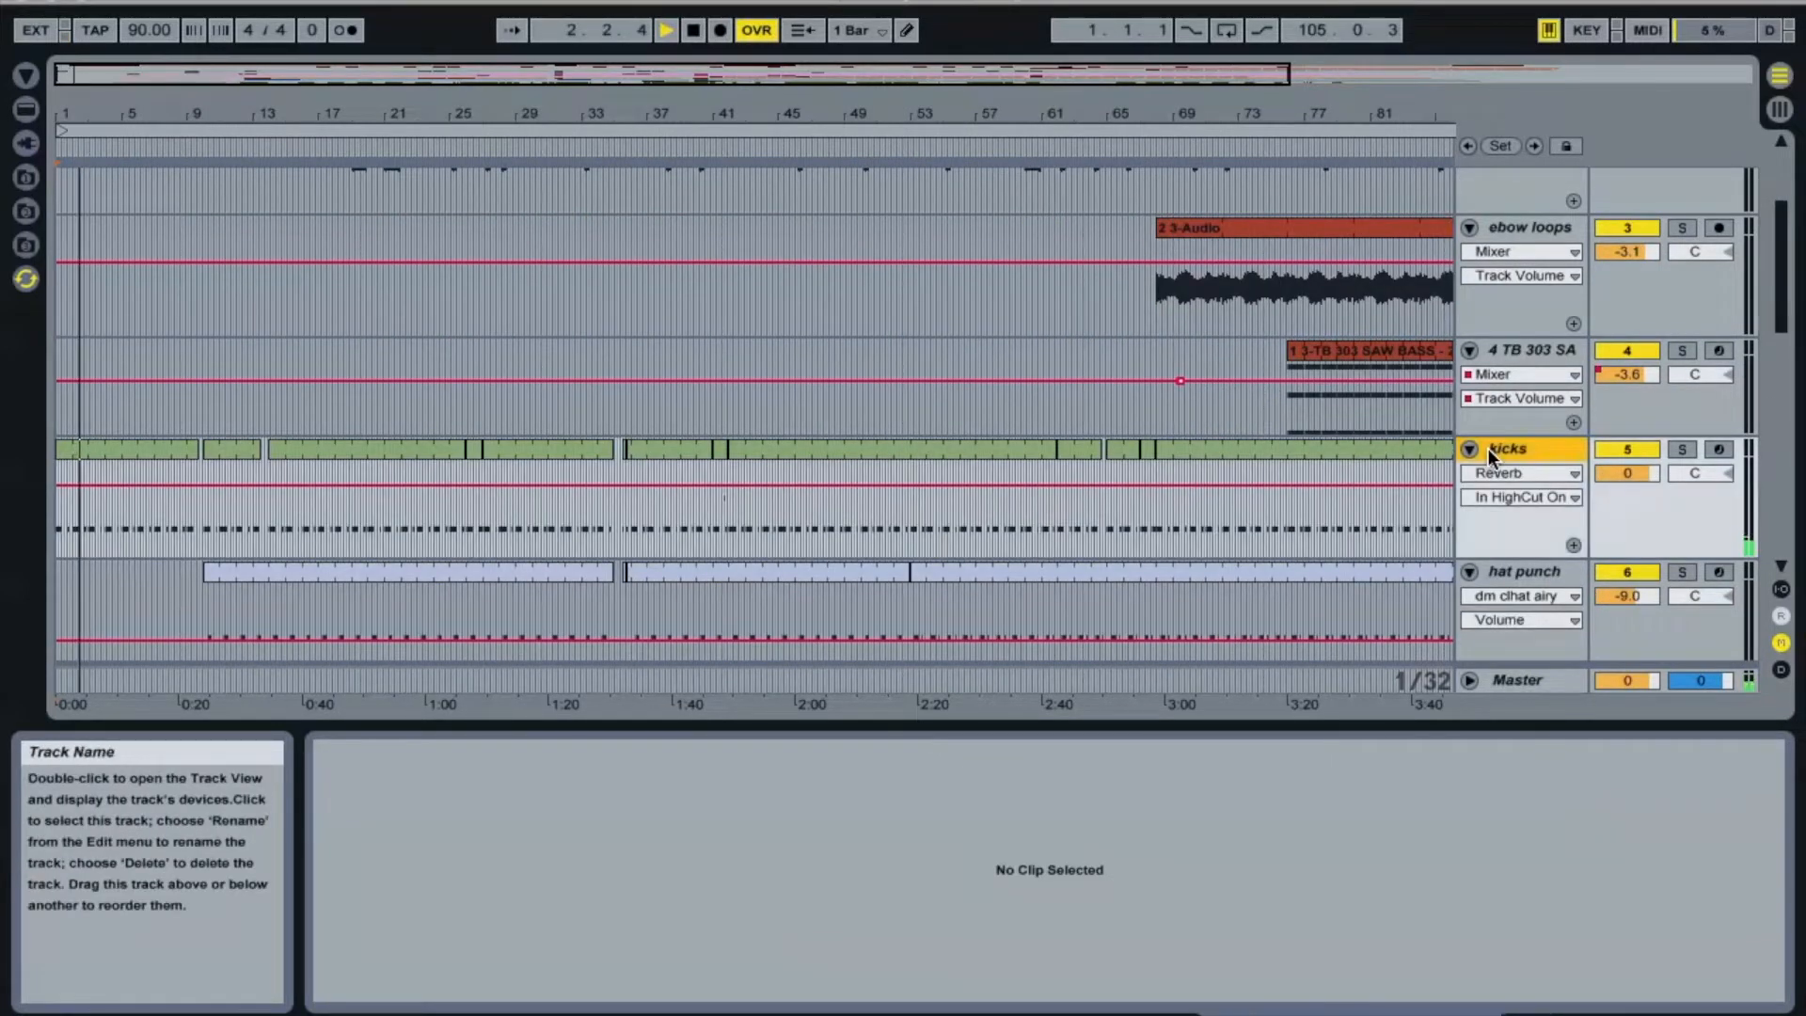
key("shift+Tab")
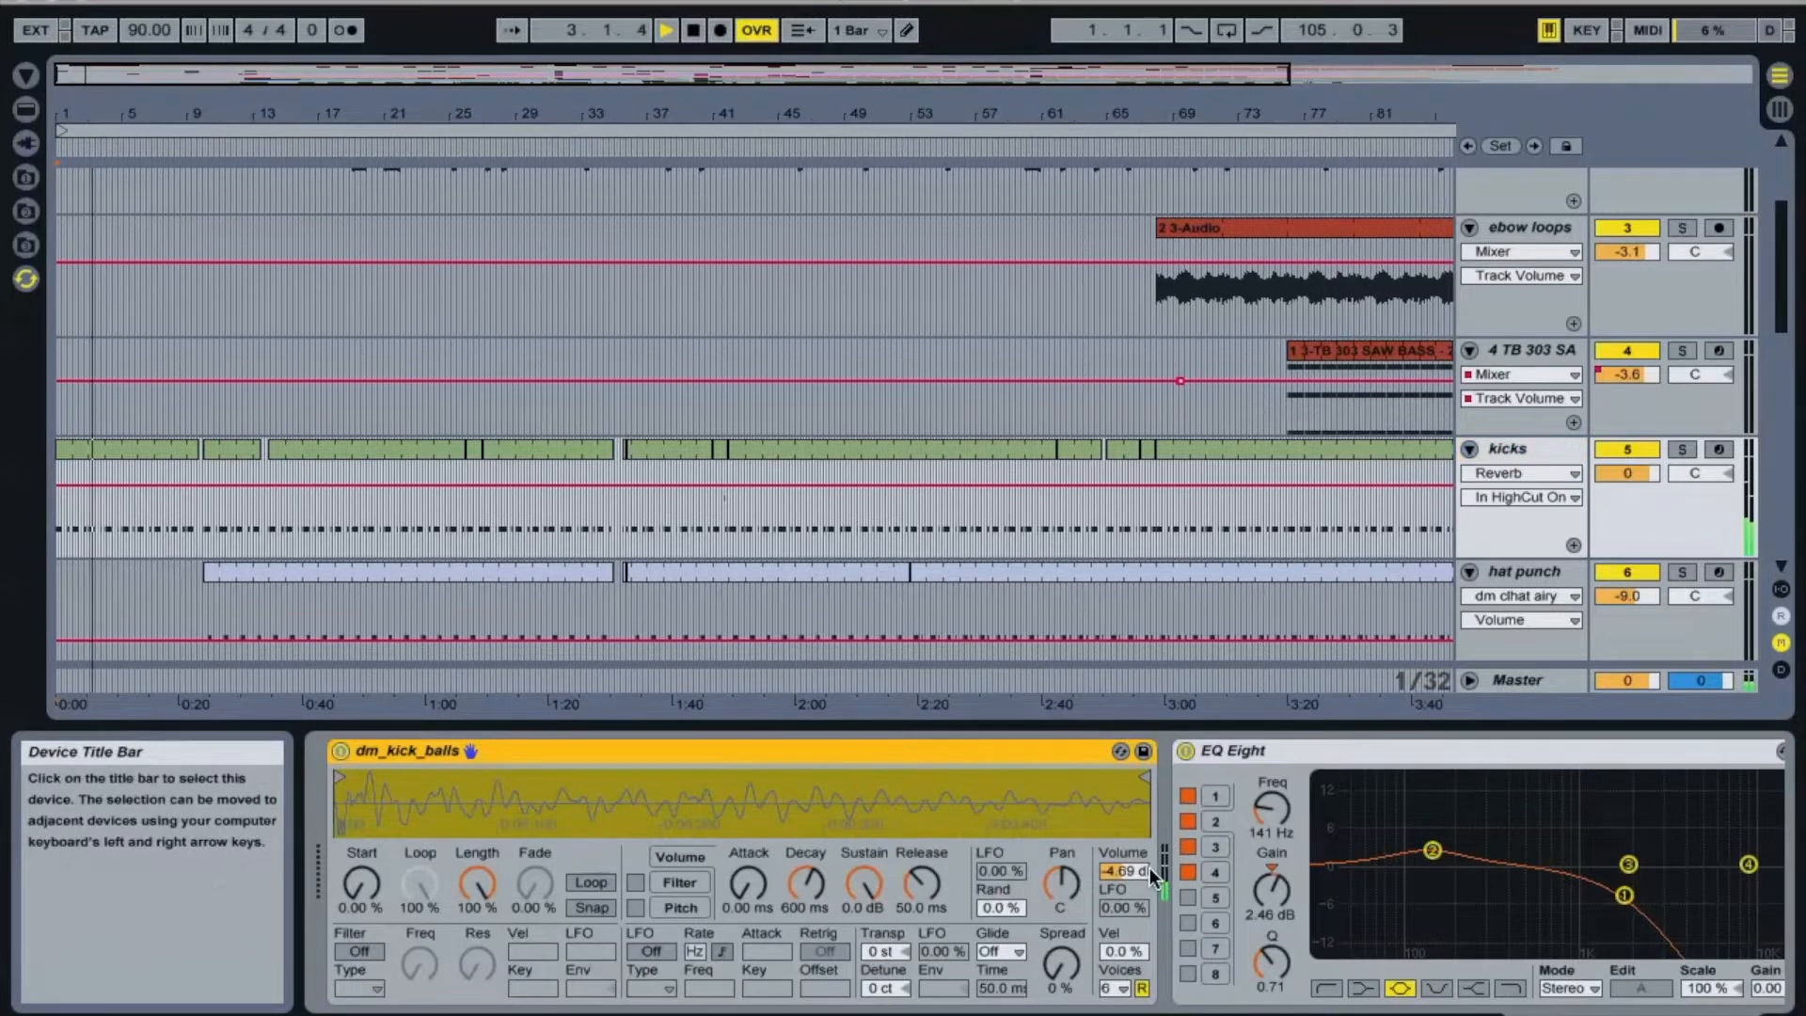
scroll(1149, 867, "right", 6)
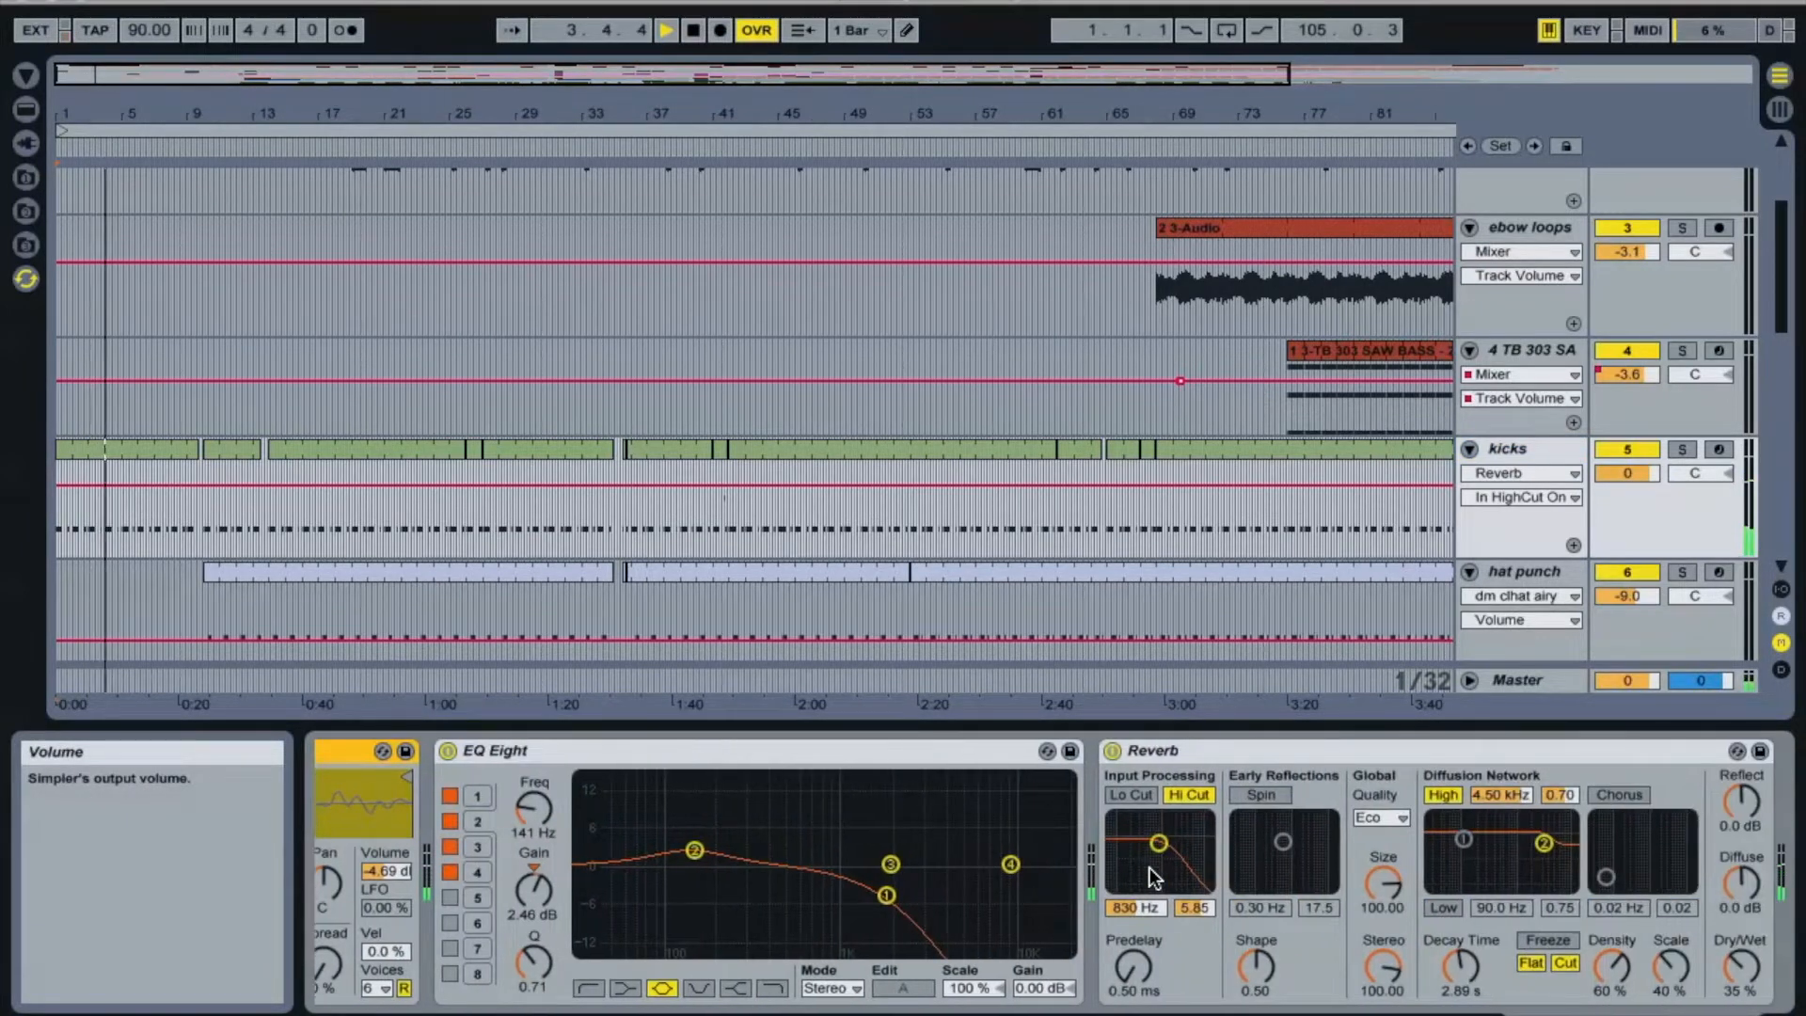
scroll(1149, 868, "left", 5)
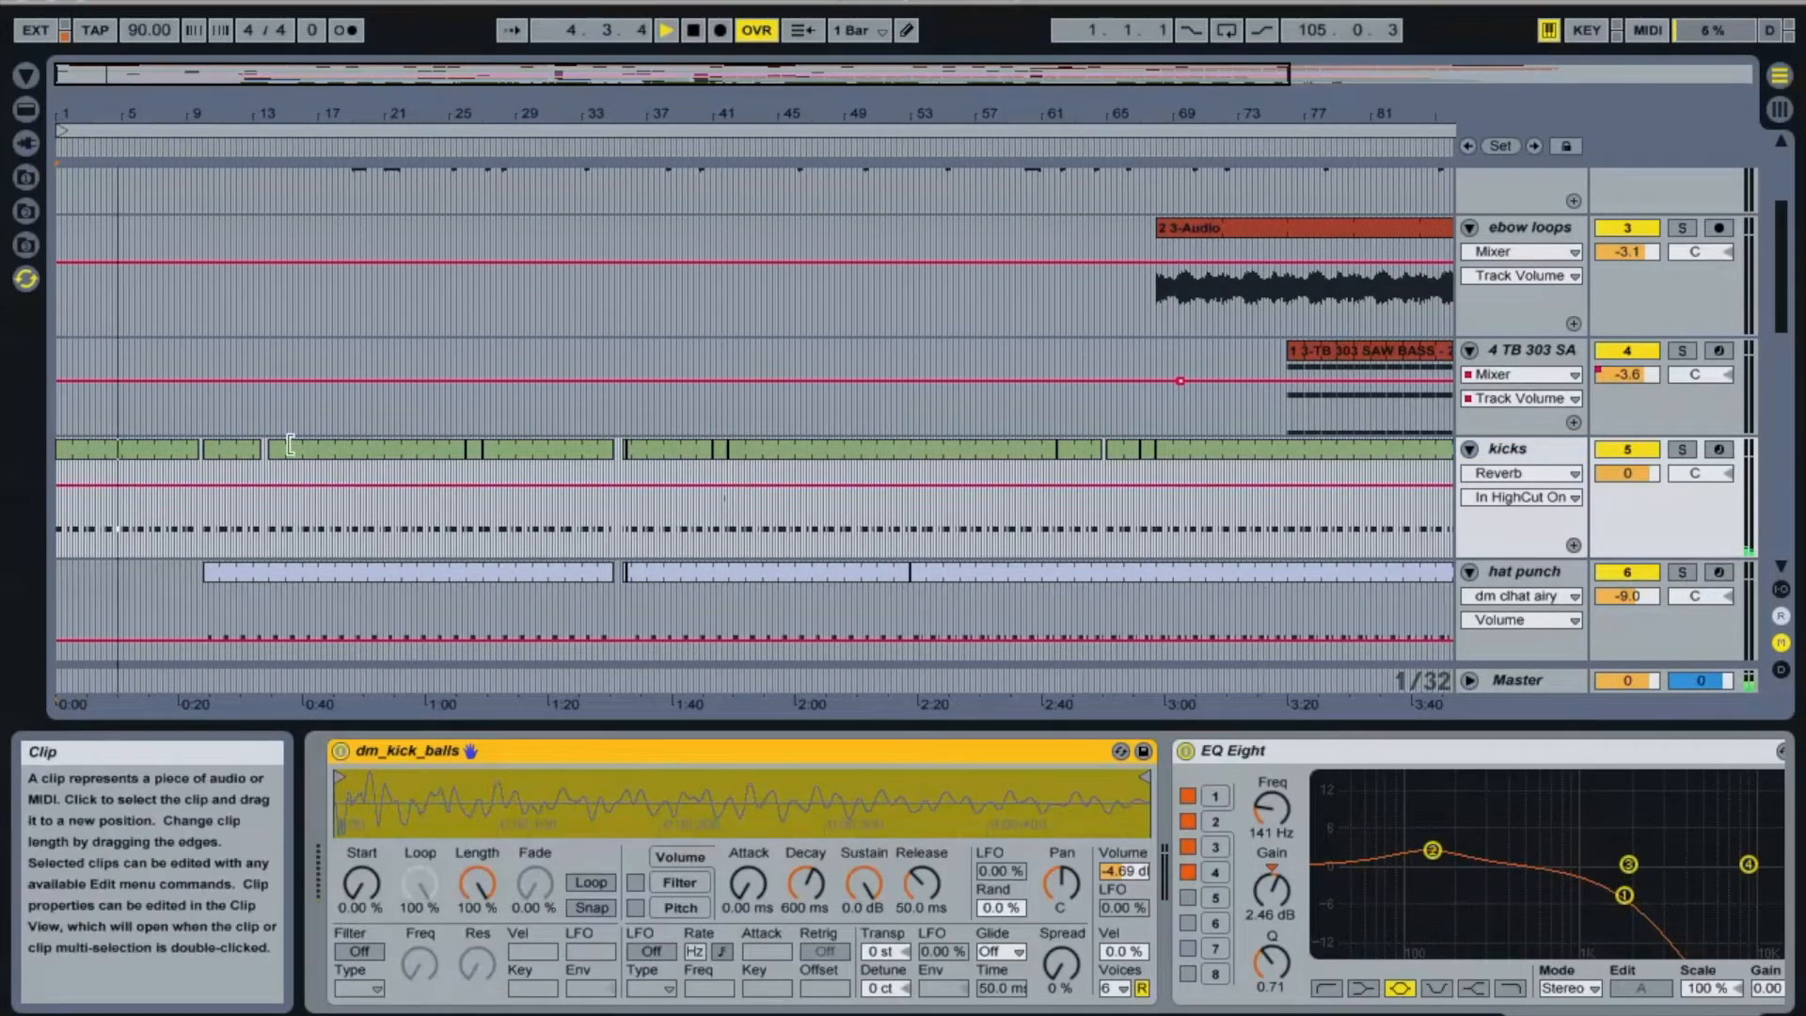
left_click(117, 444)
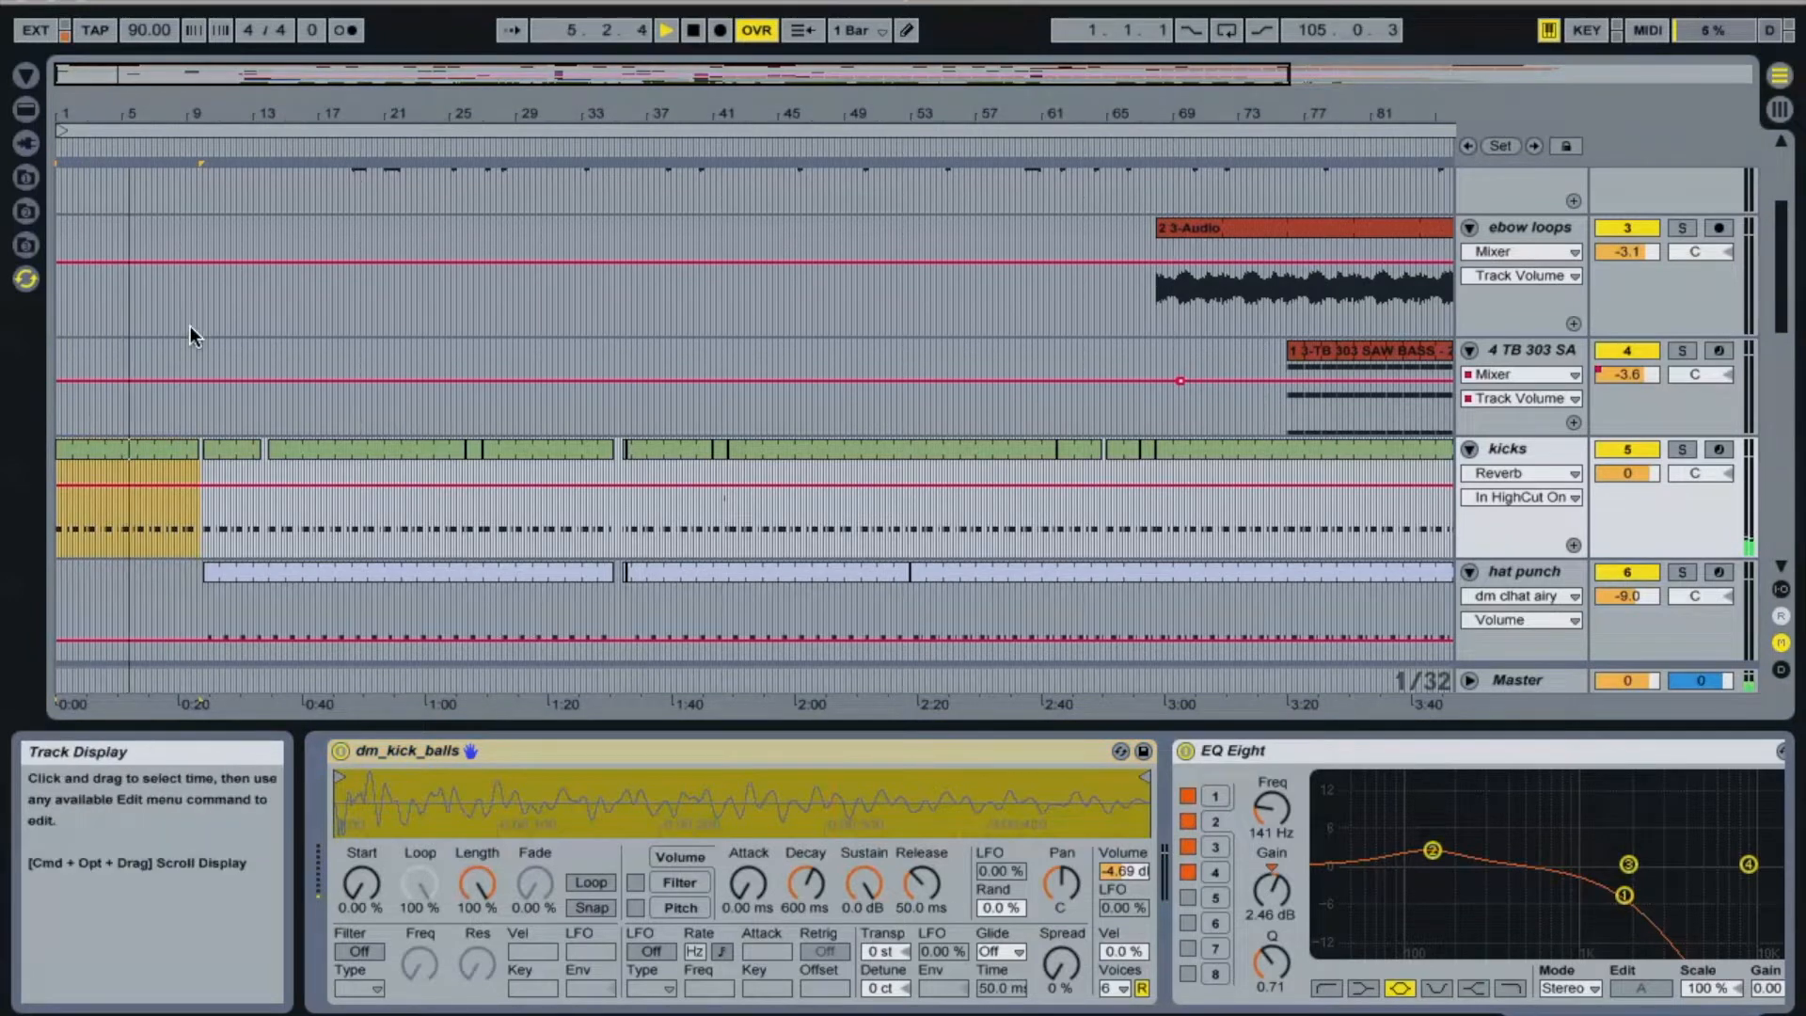
Step: Select the first bass clip to show its devices, and briefly solo the bass track during playback
scroll(190, 326, "up", 5)
left_click(122, 178)
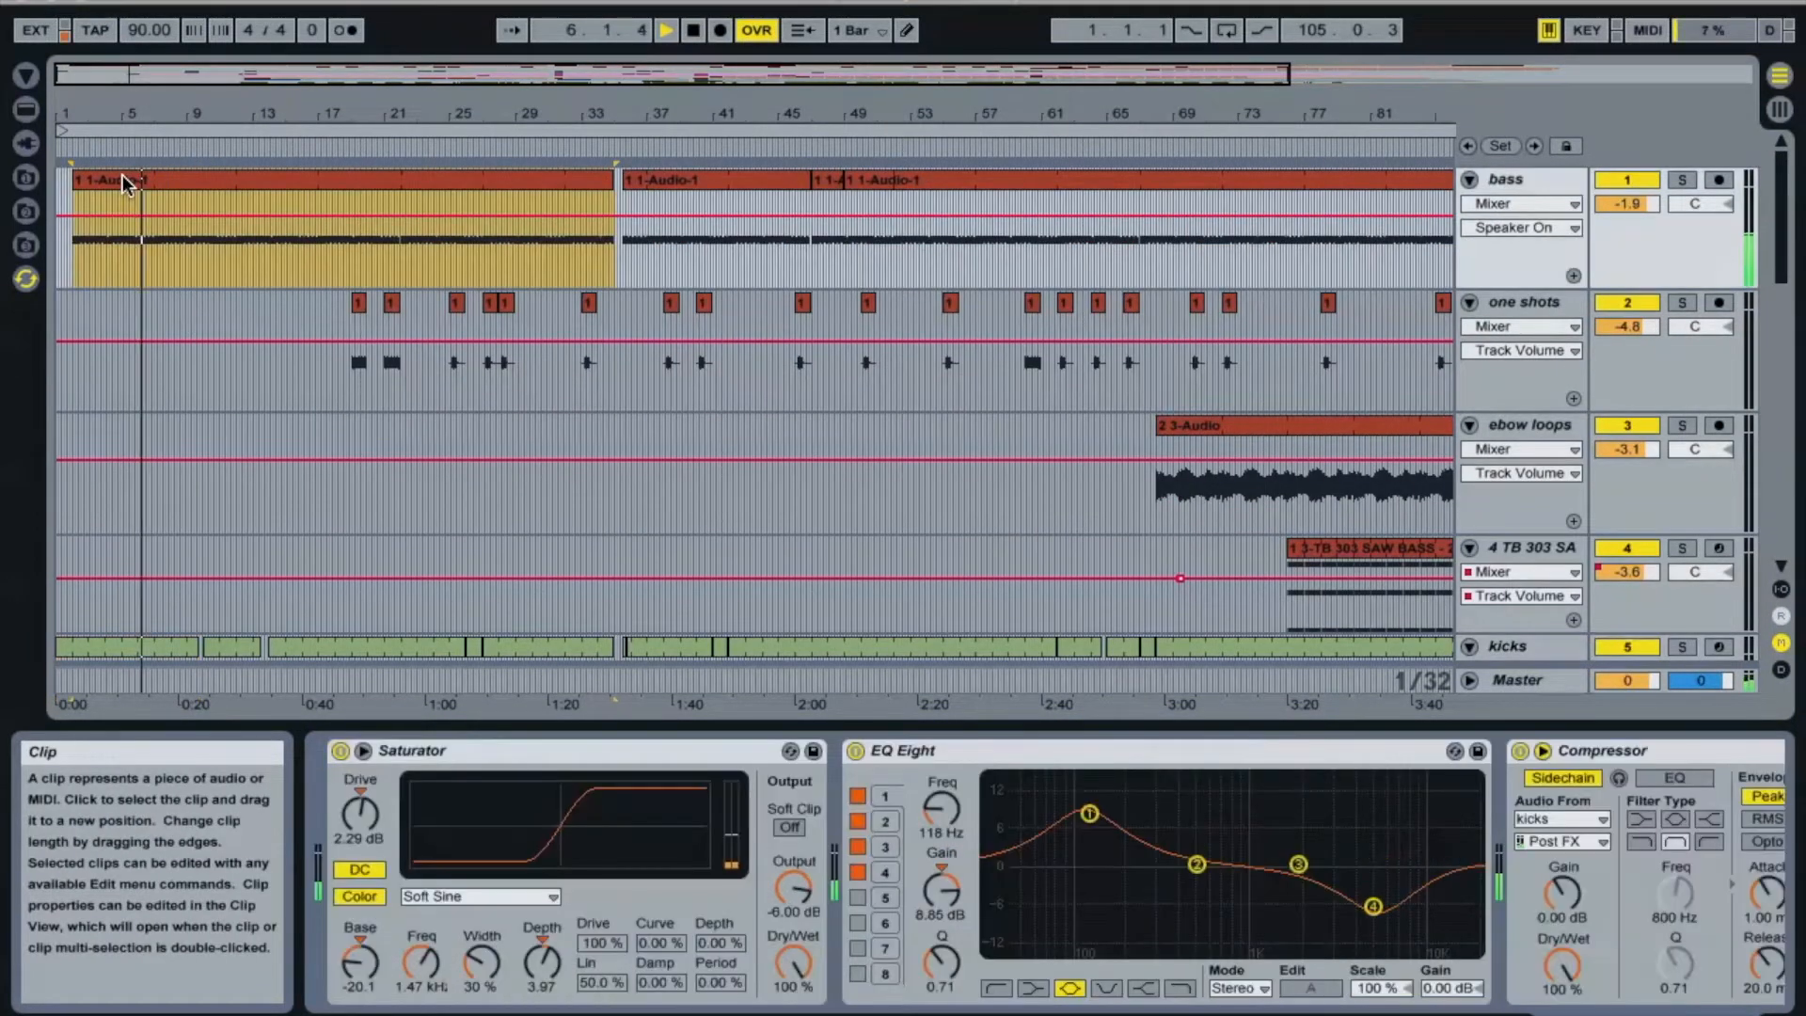
left_click(1681, 181)
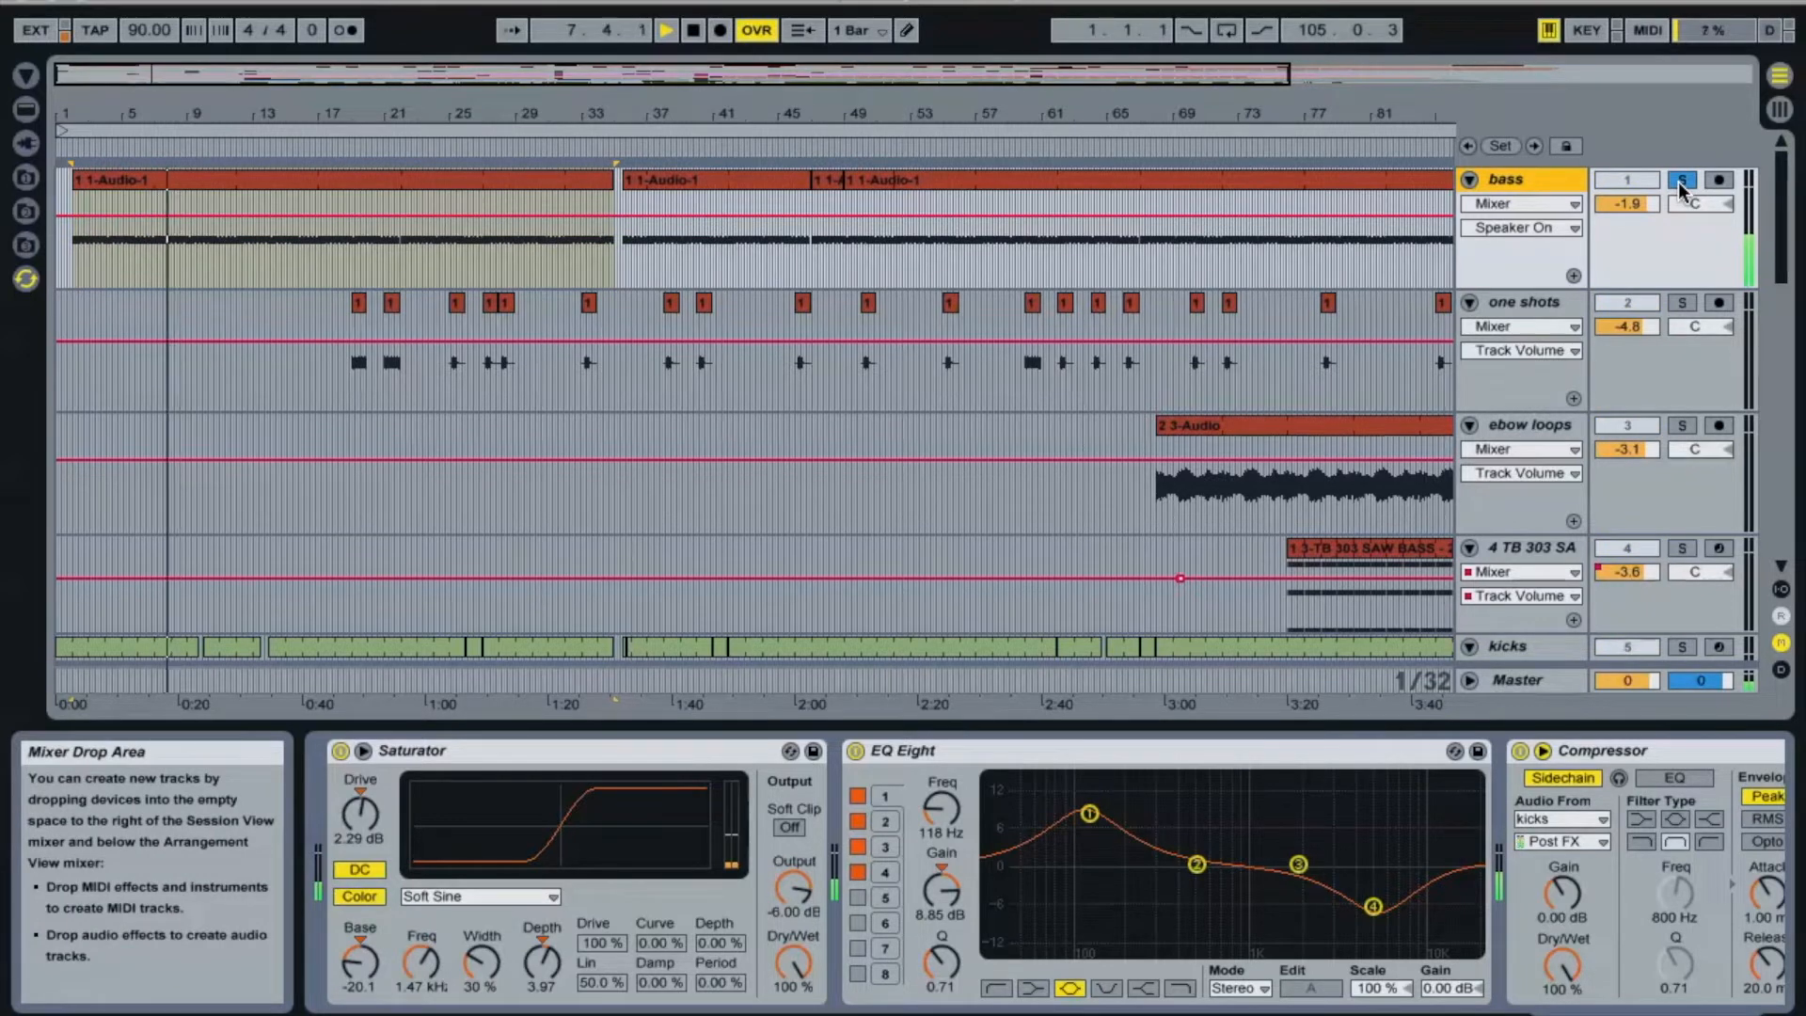
left_click(1681, 182)
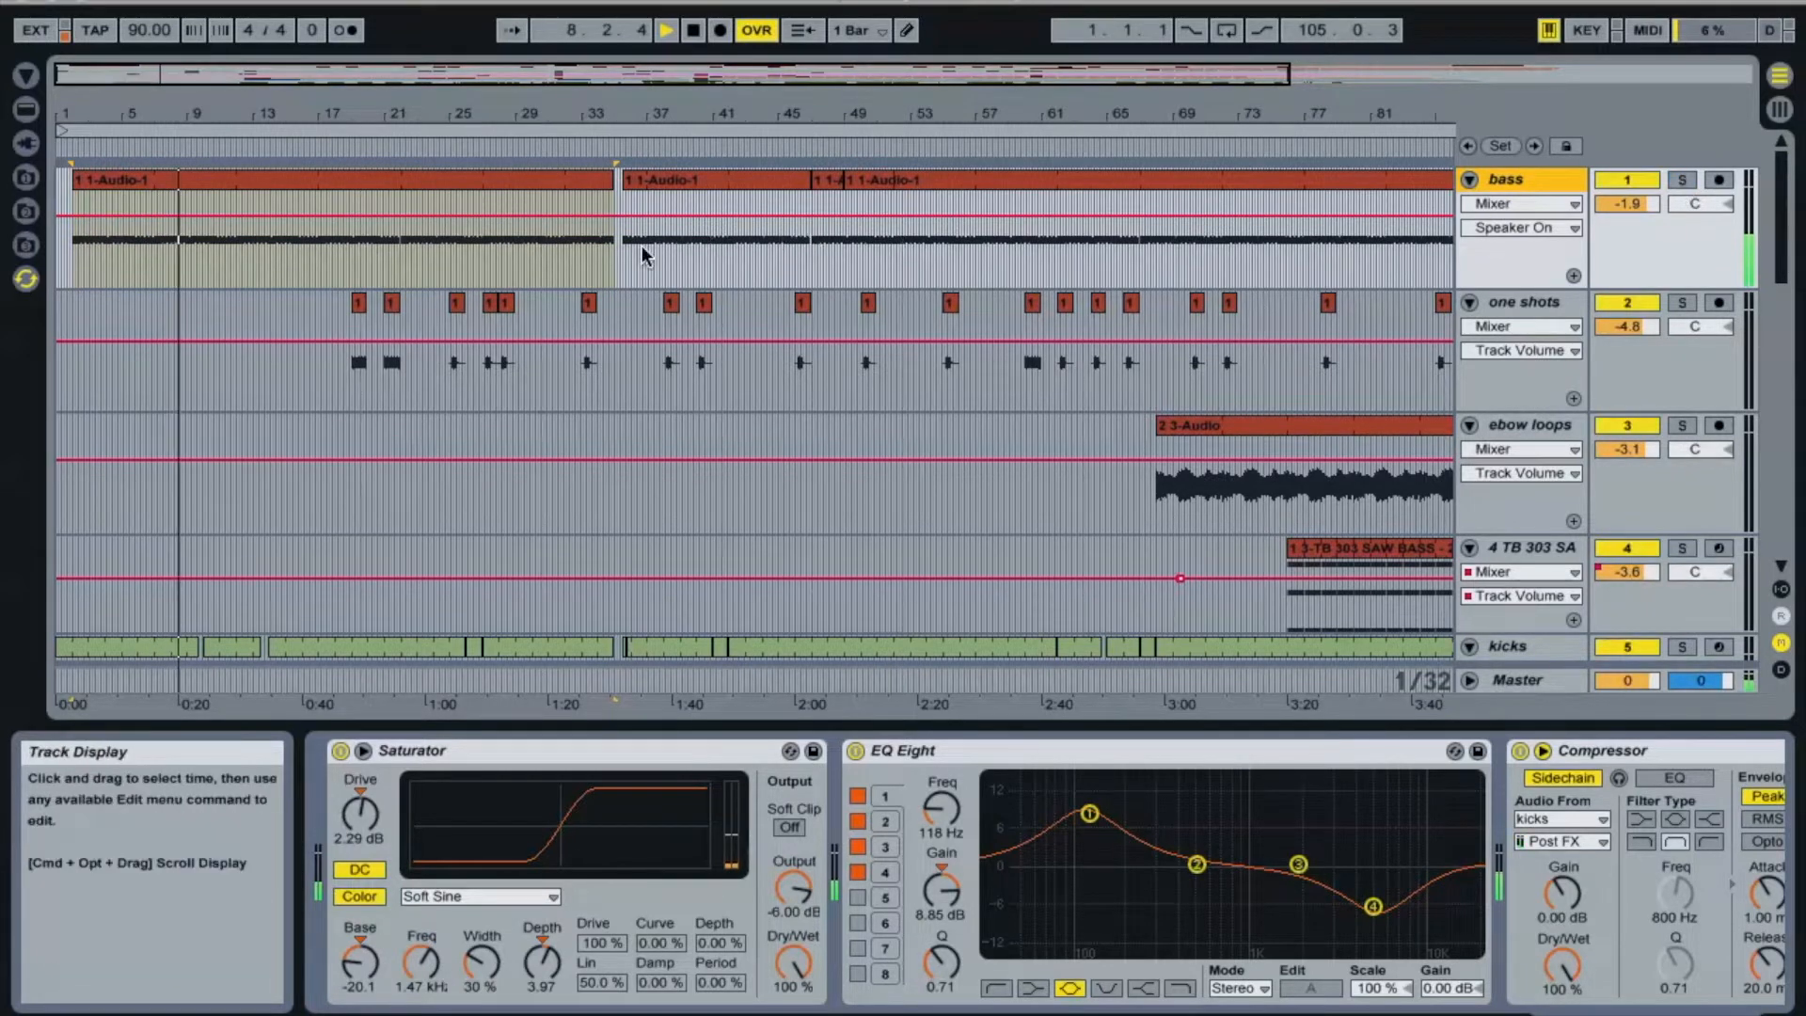
Step: Solo the flange hats track during playback and select it to show its devices
scroll(641, 246, "down", 5)
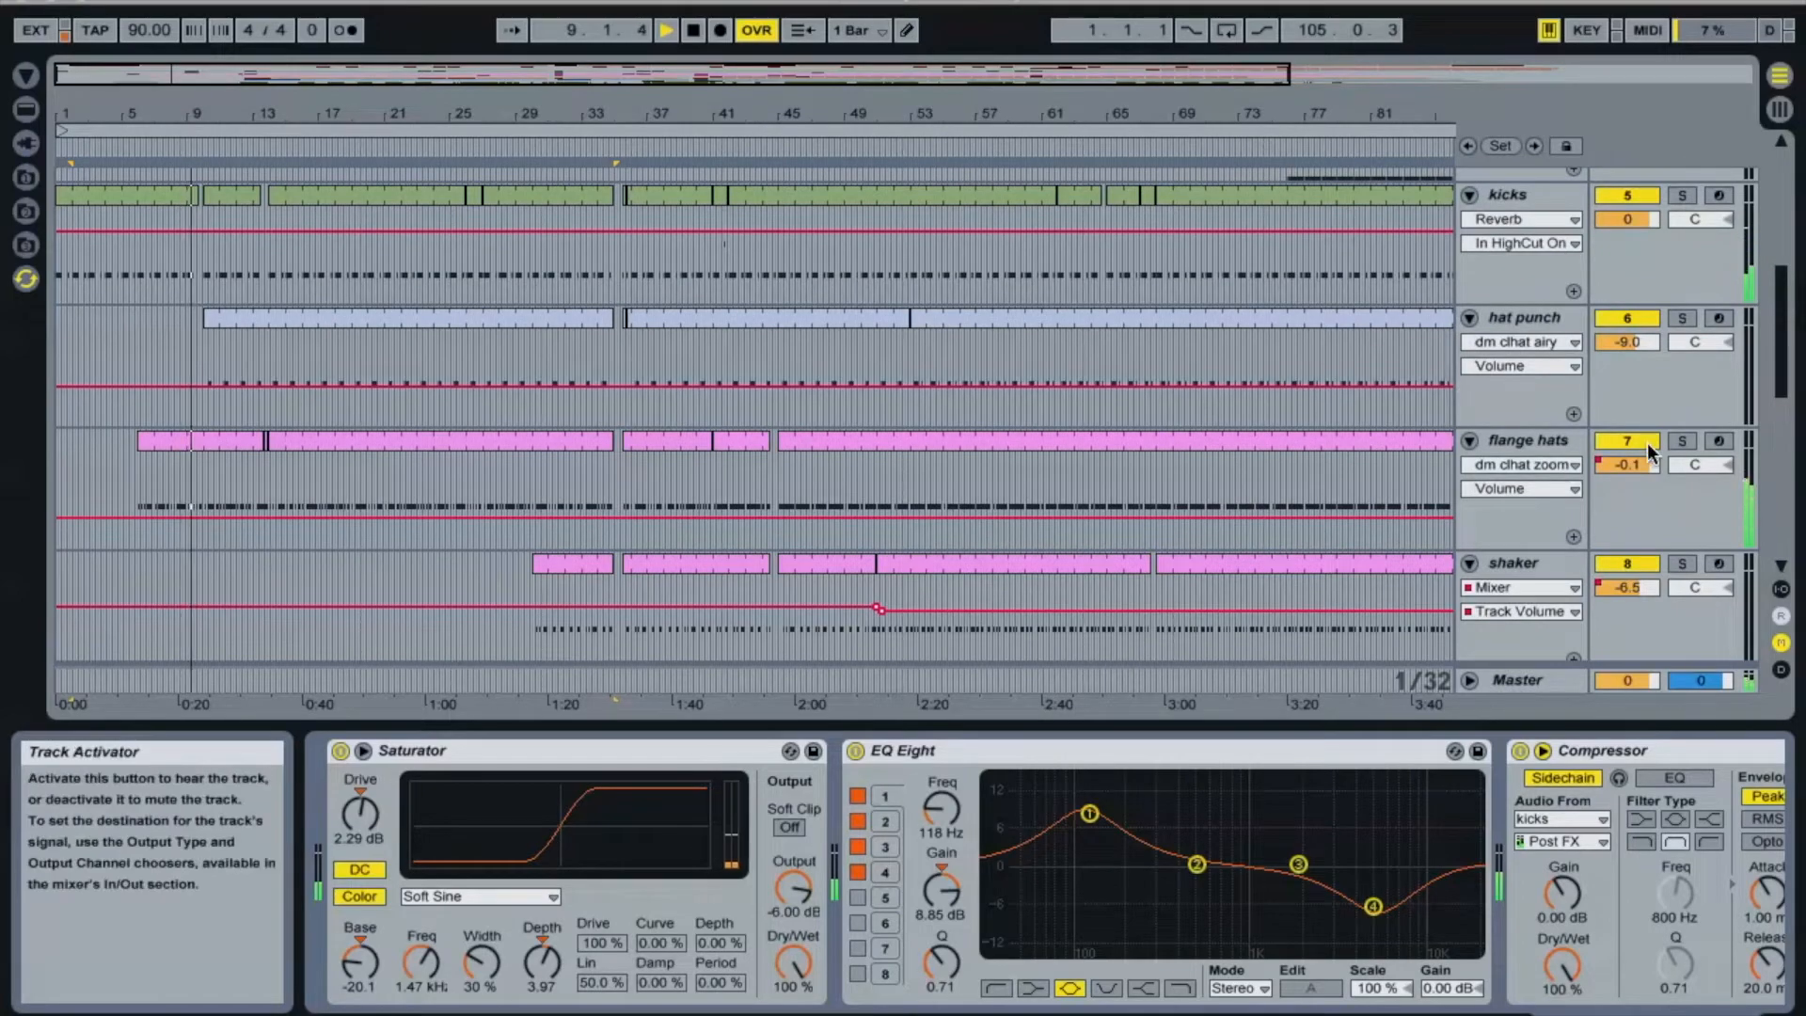
left_click(1682, 440)
left_click(1528, 440)
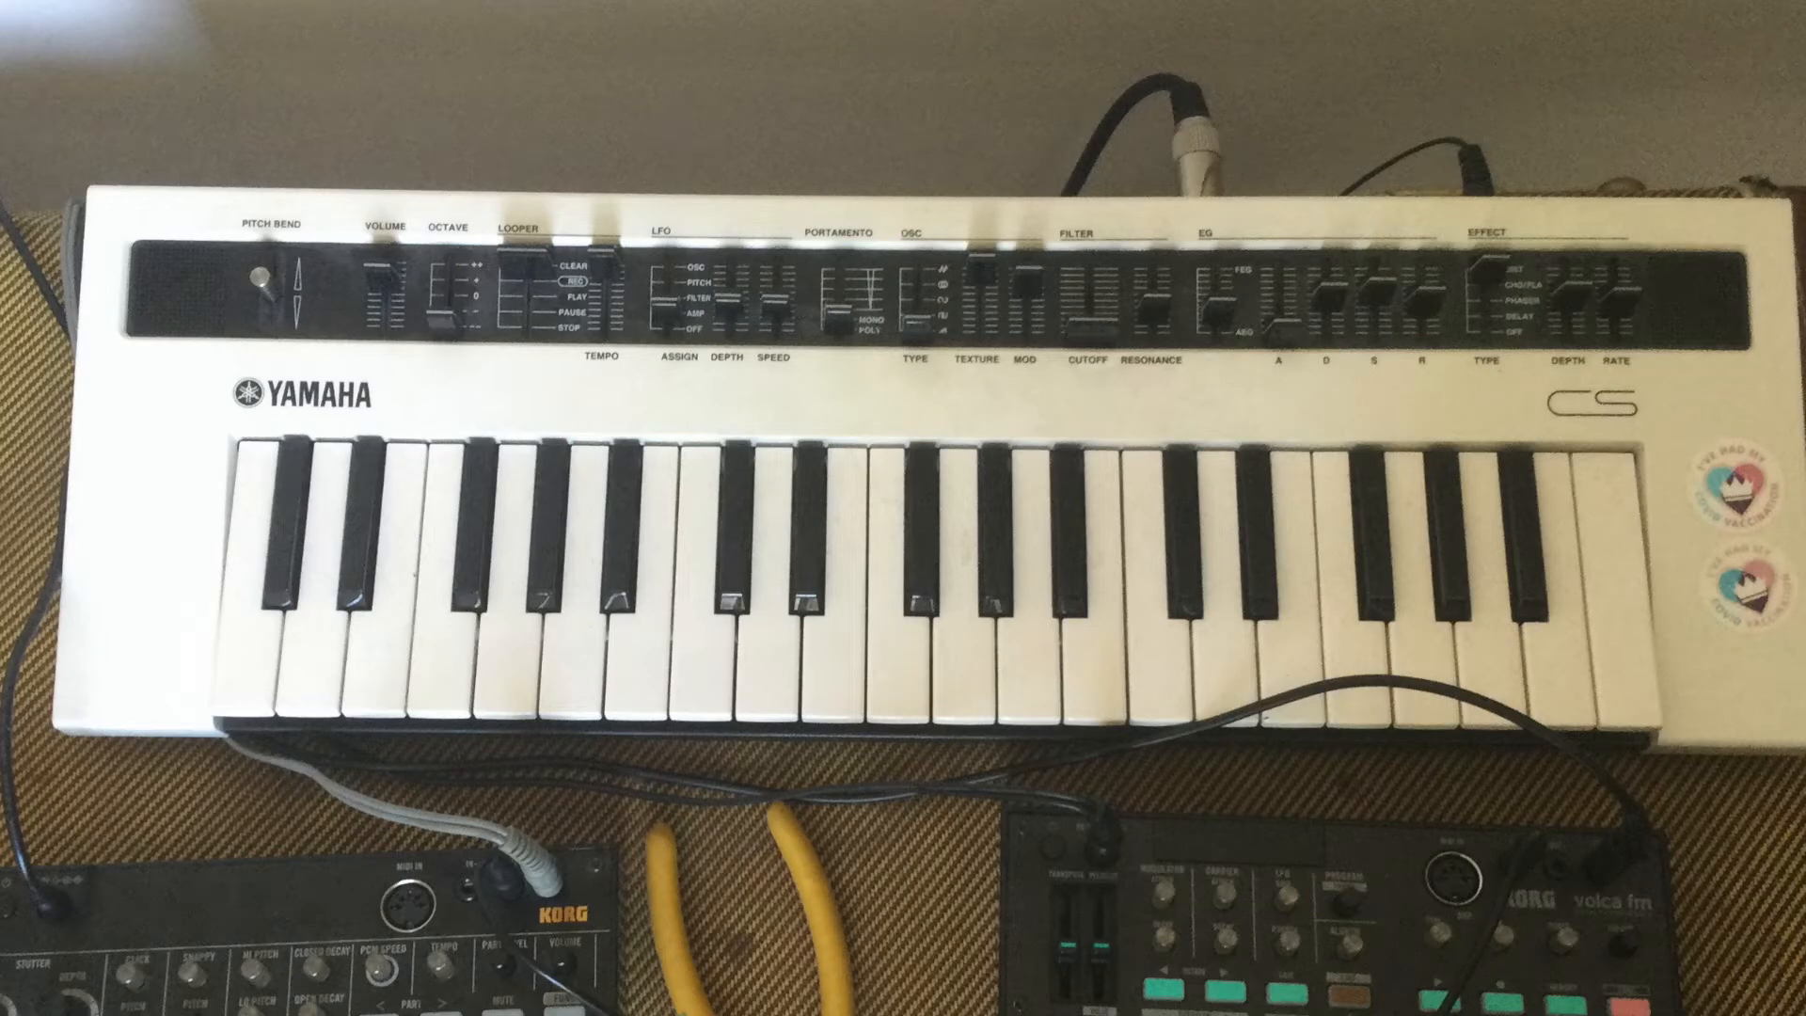
Step: Solo the hat punch track during playback, select it to show its devices, and release the solo
left_click(1680, 316)
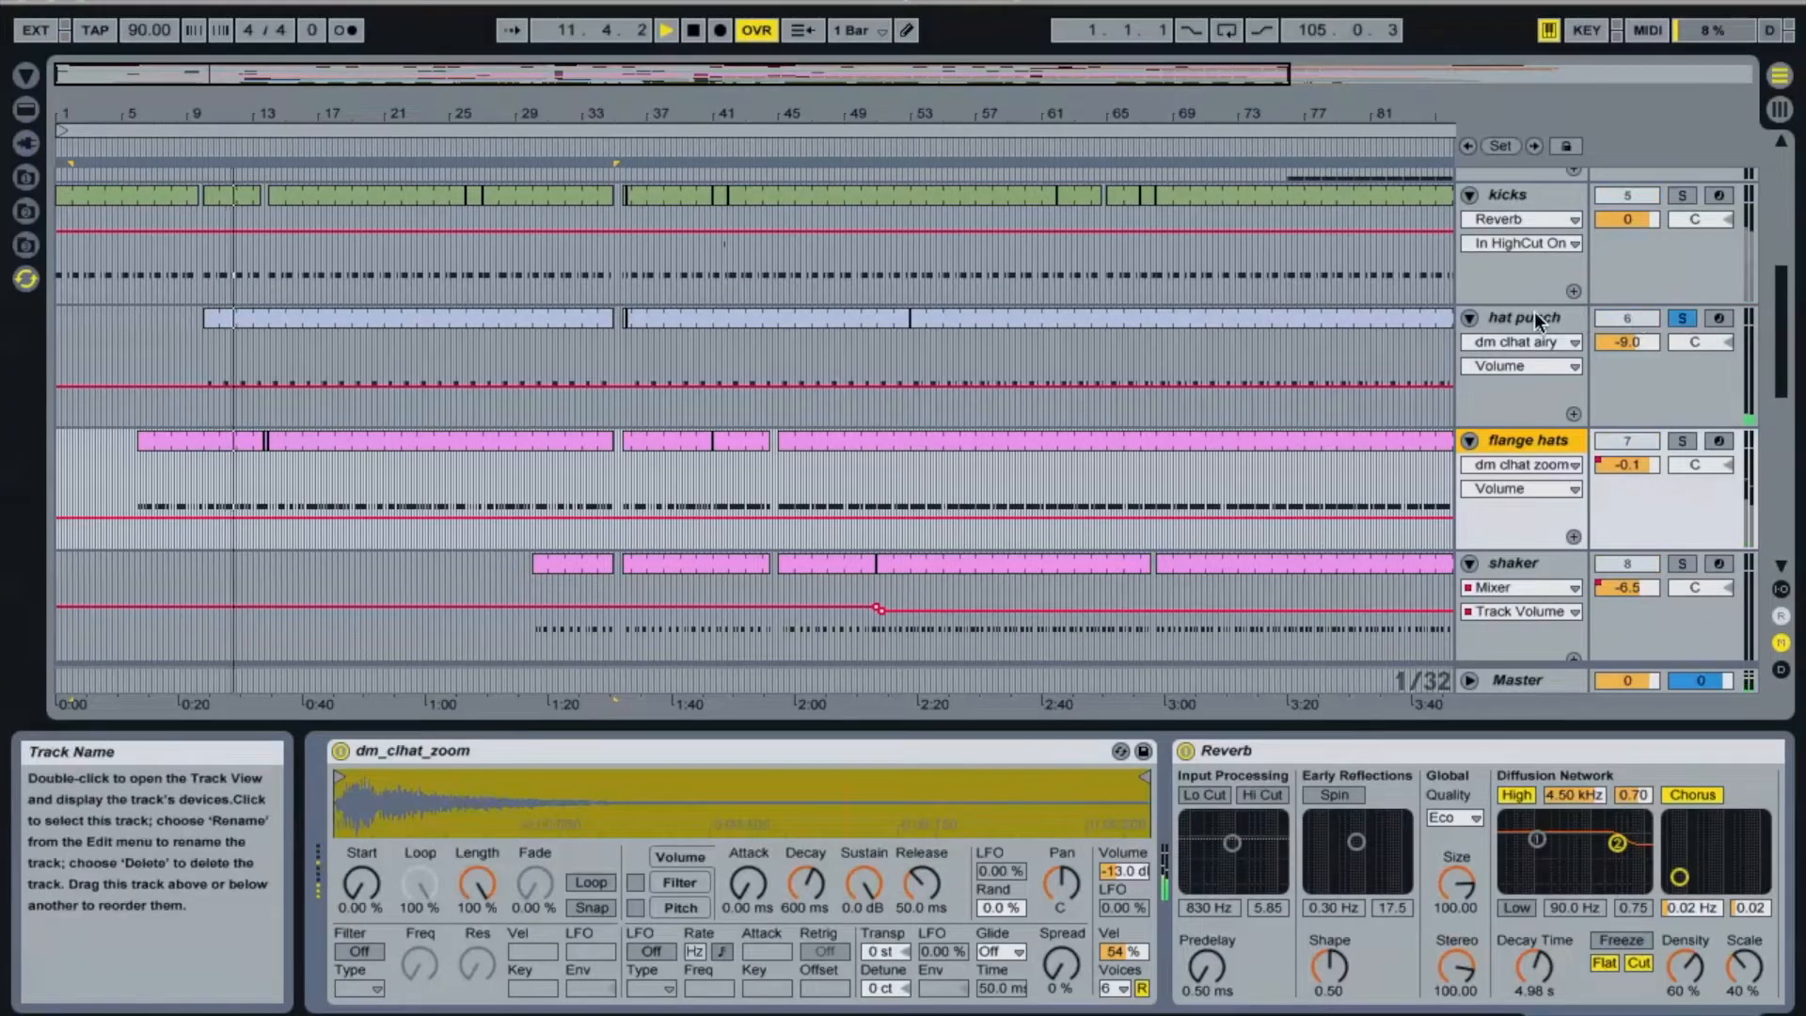
left_click(1527, 316)
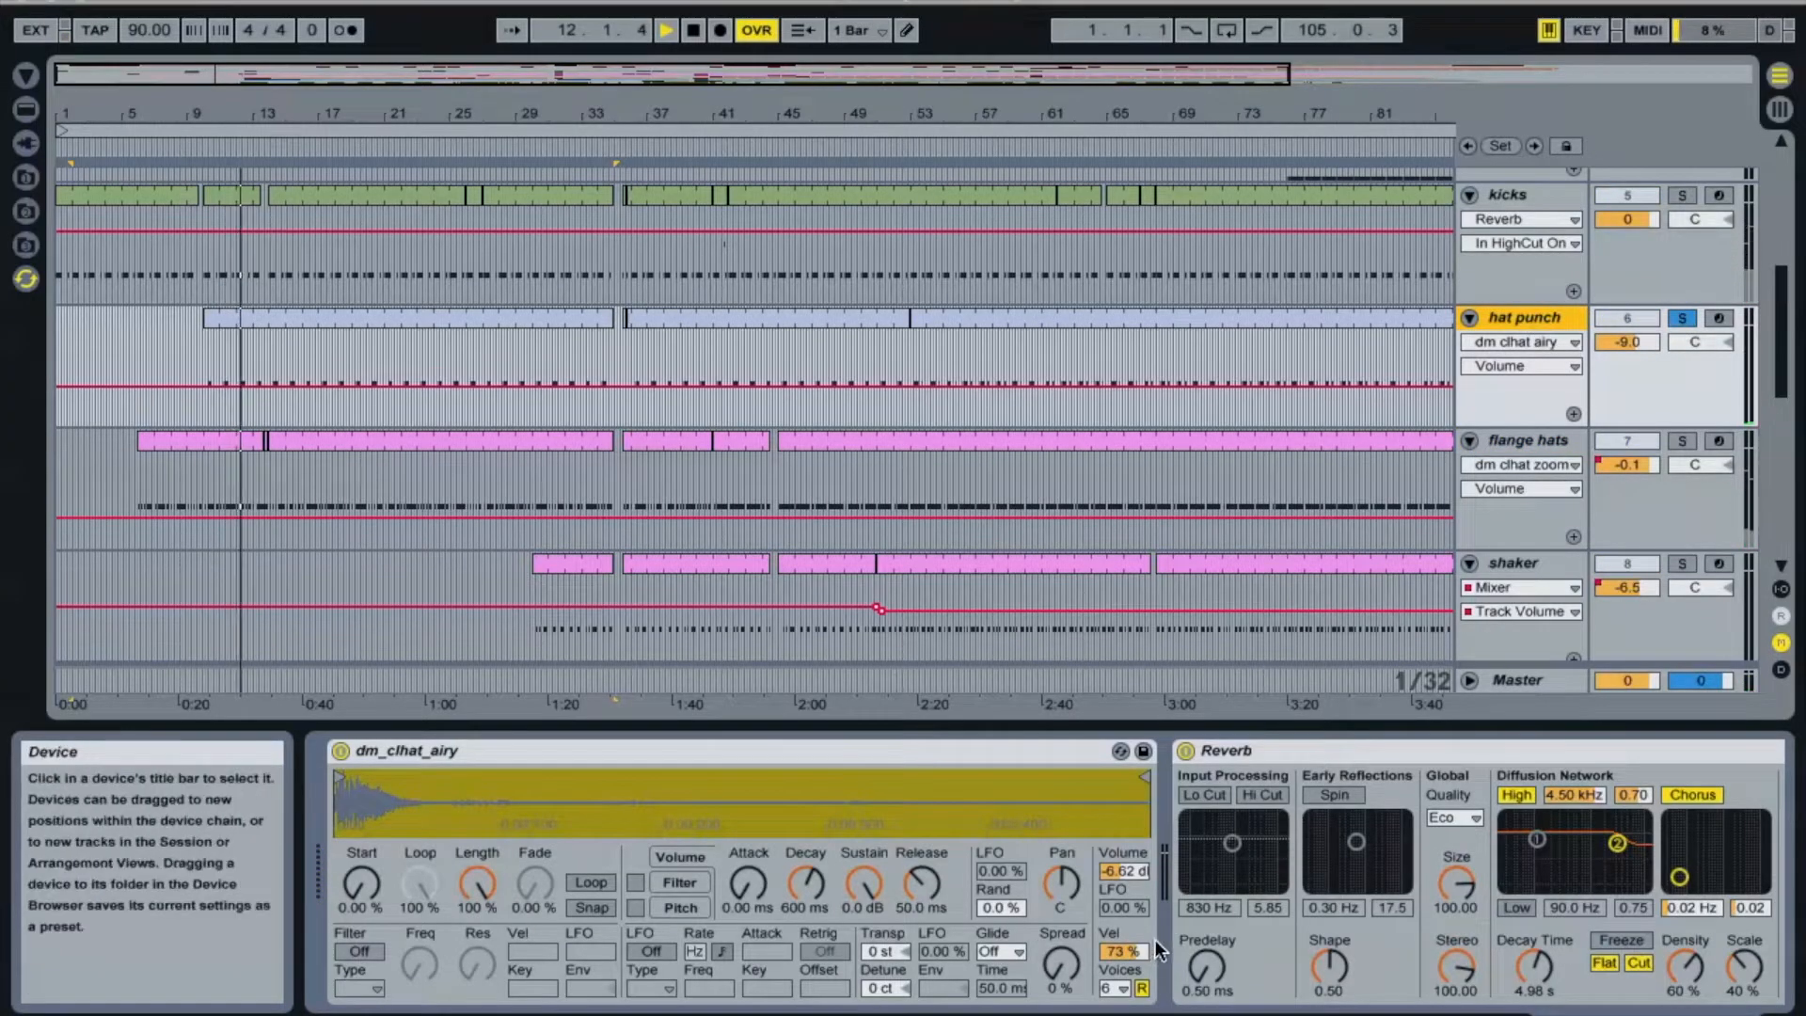
left_click(1187, 876)
scroll(1187, 877, "left", 2)
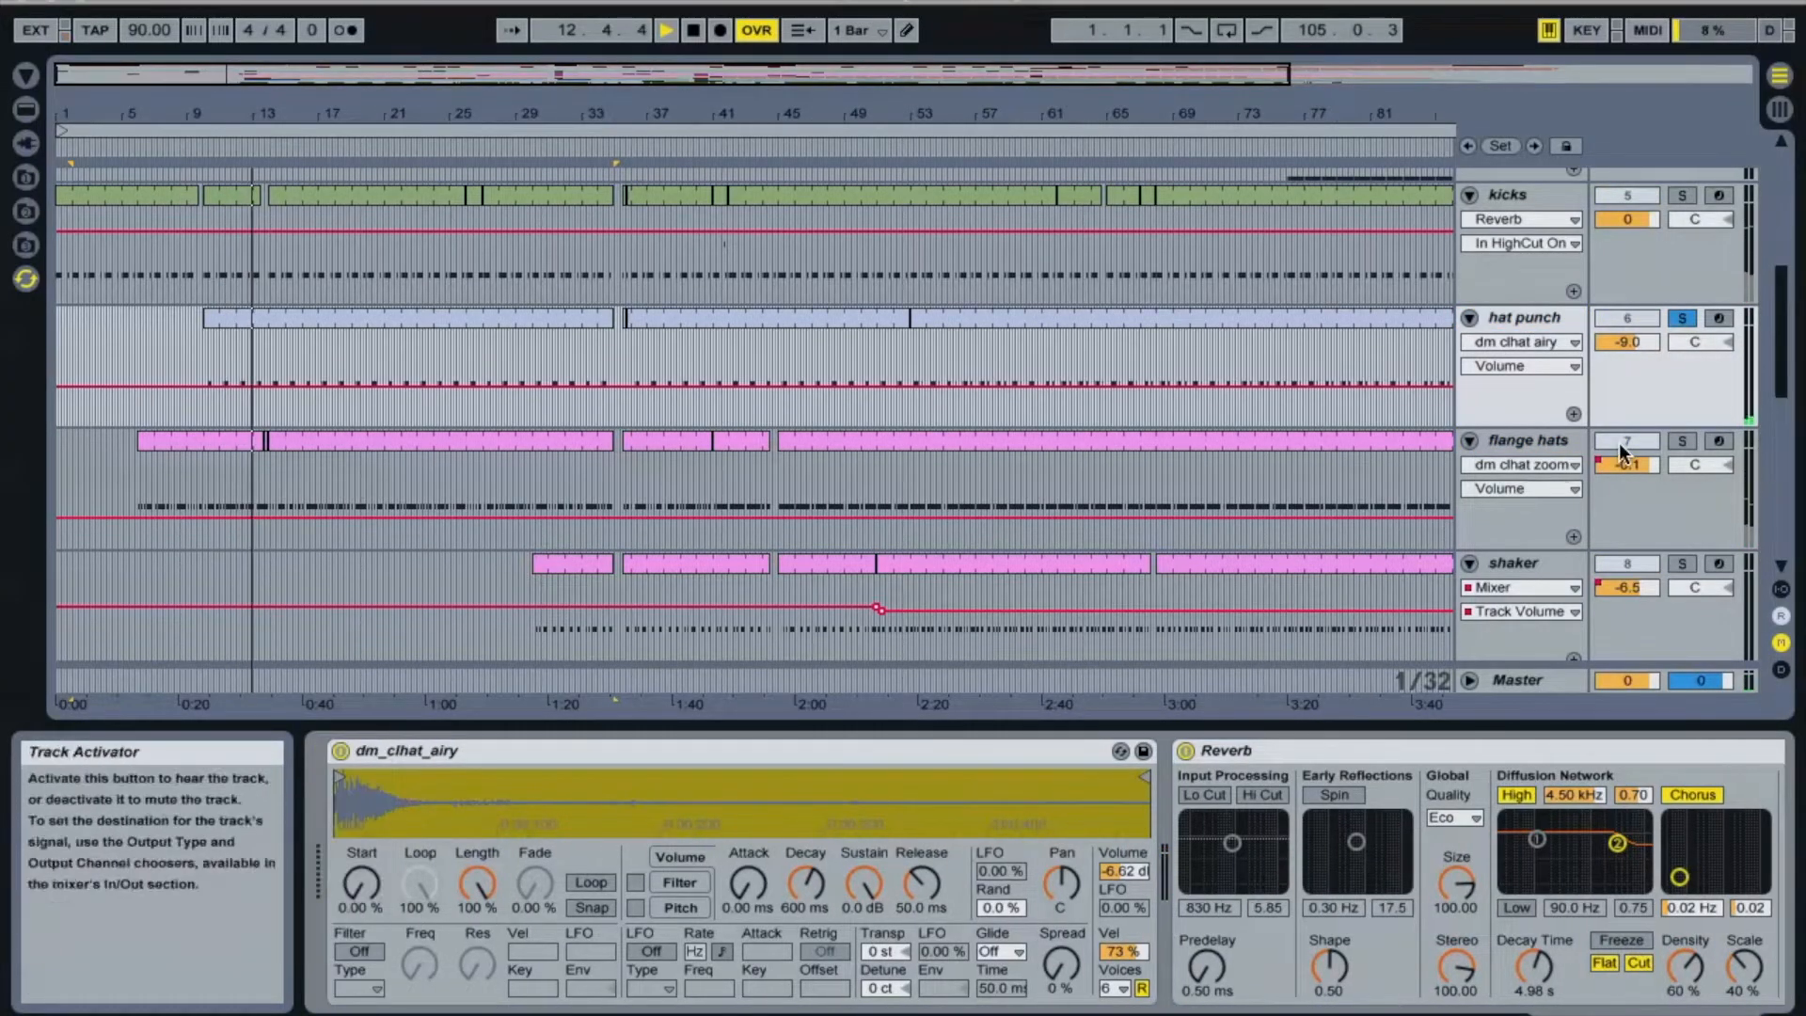
left_click(1682, 319)
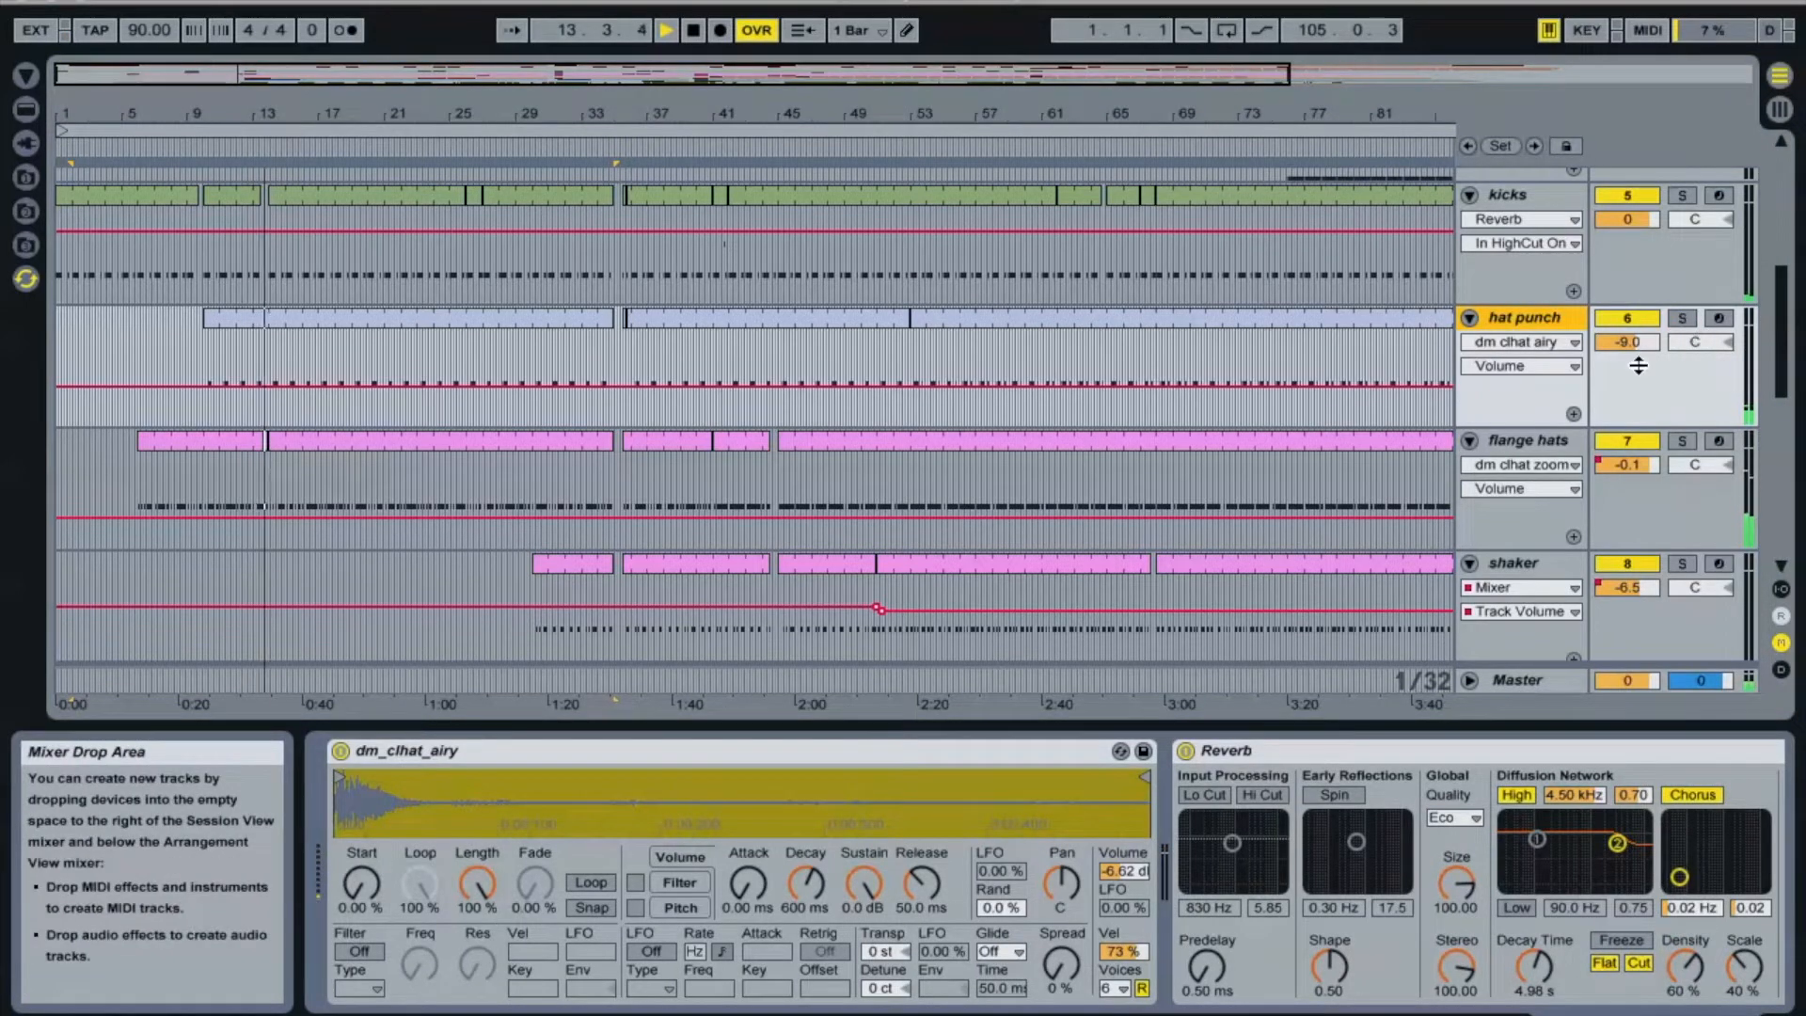
Step: Solo the atmos track during playback, show its devices and the last clip's sample settings, and release the solo
scroll(1637, 365, "down", 5)
scroll(1639, 365, "down", 3)
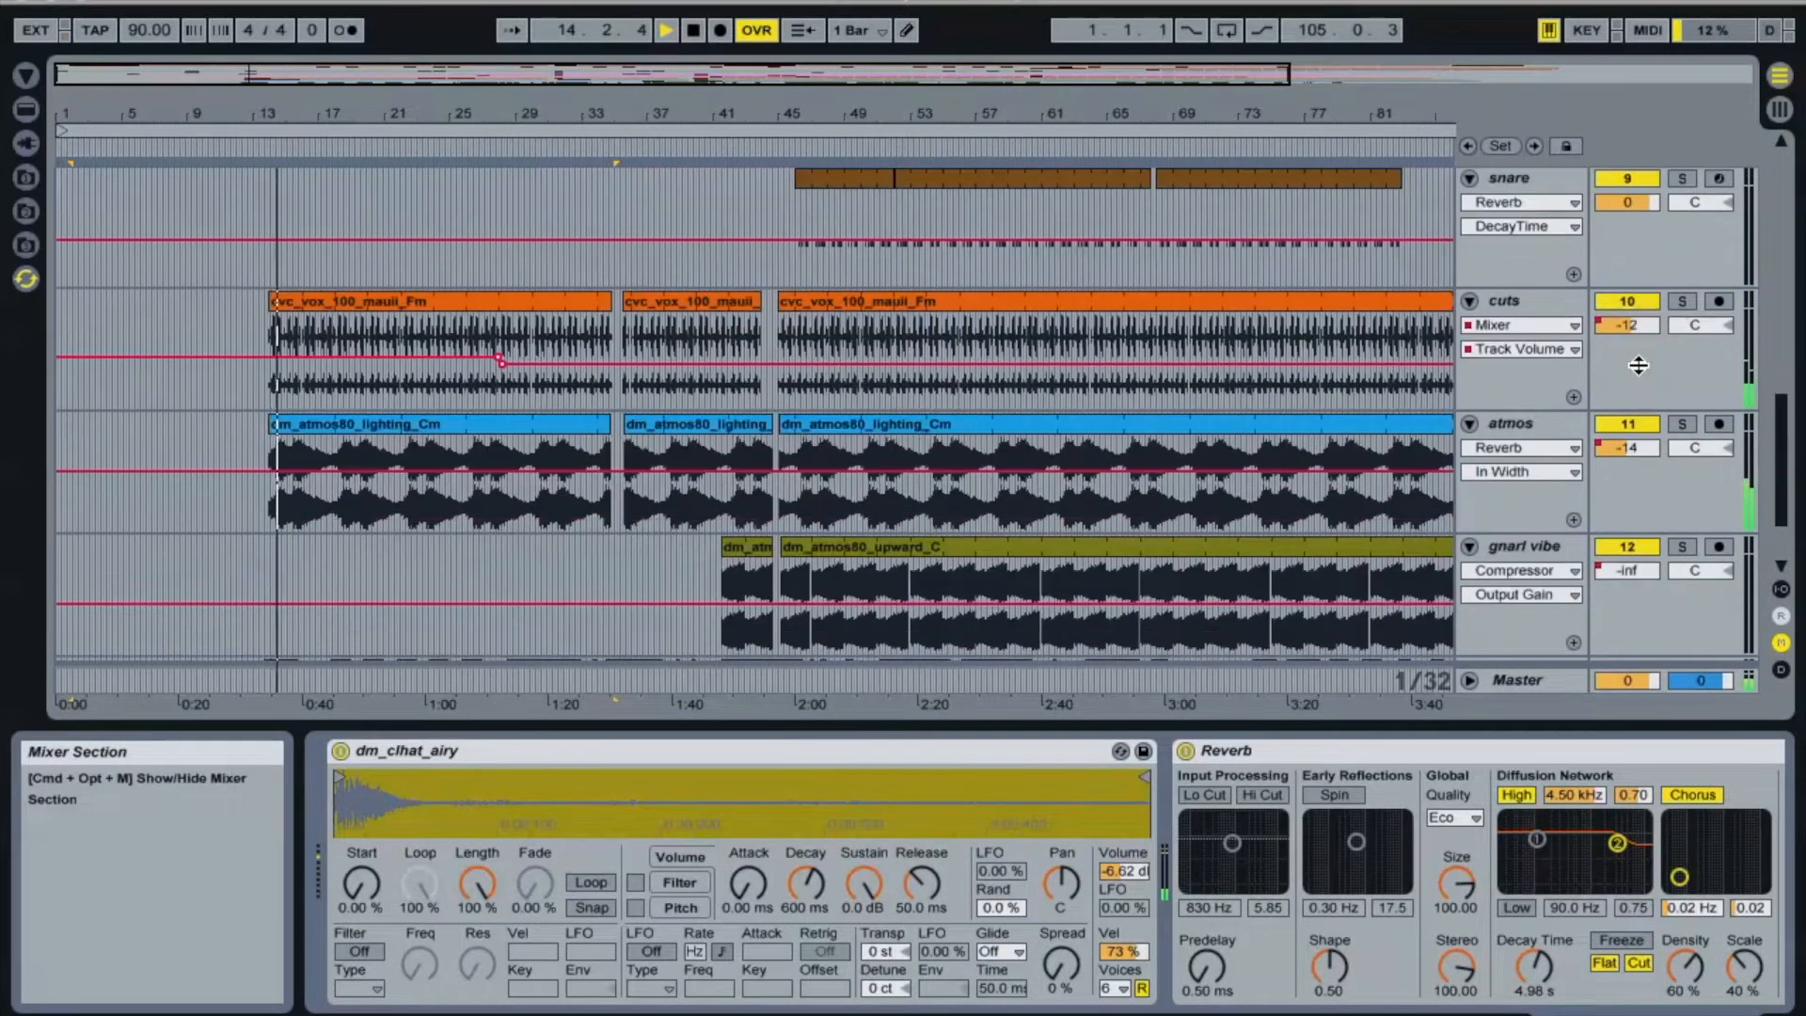
left_click(1680, 425)
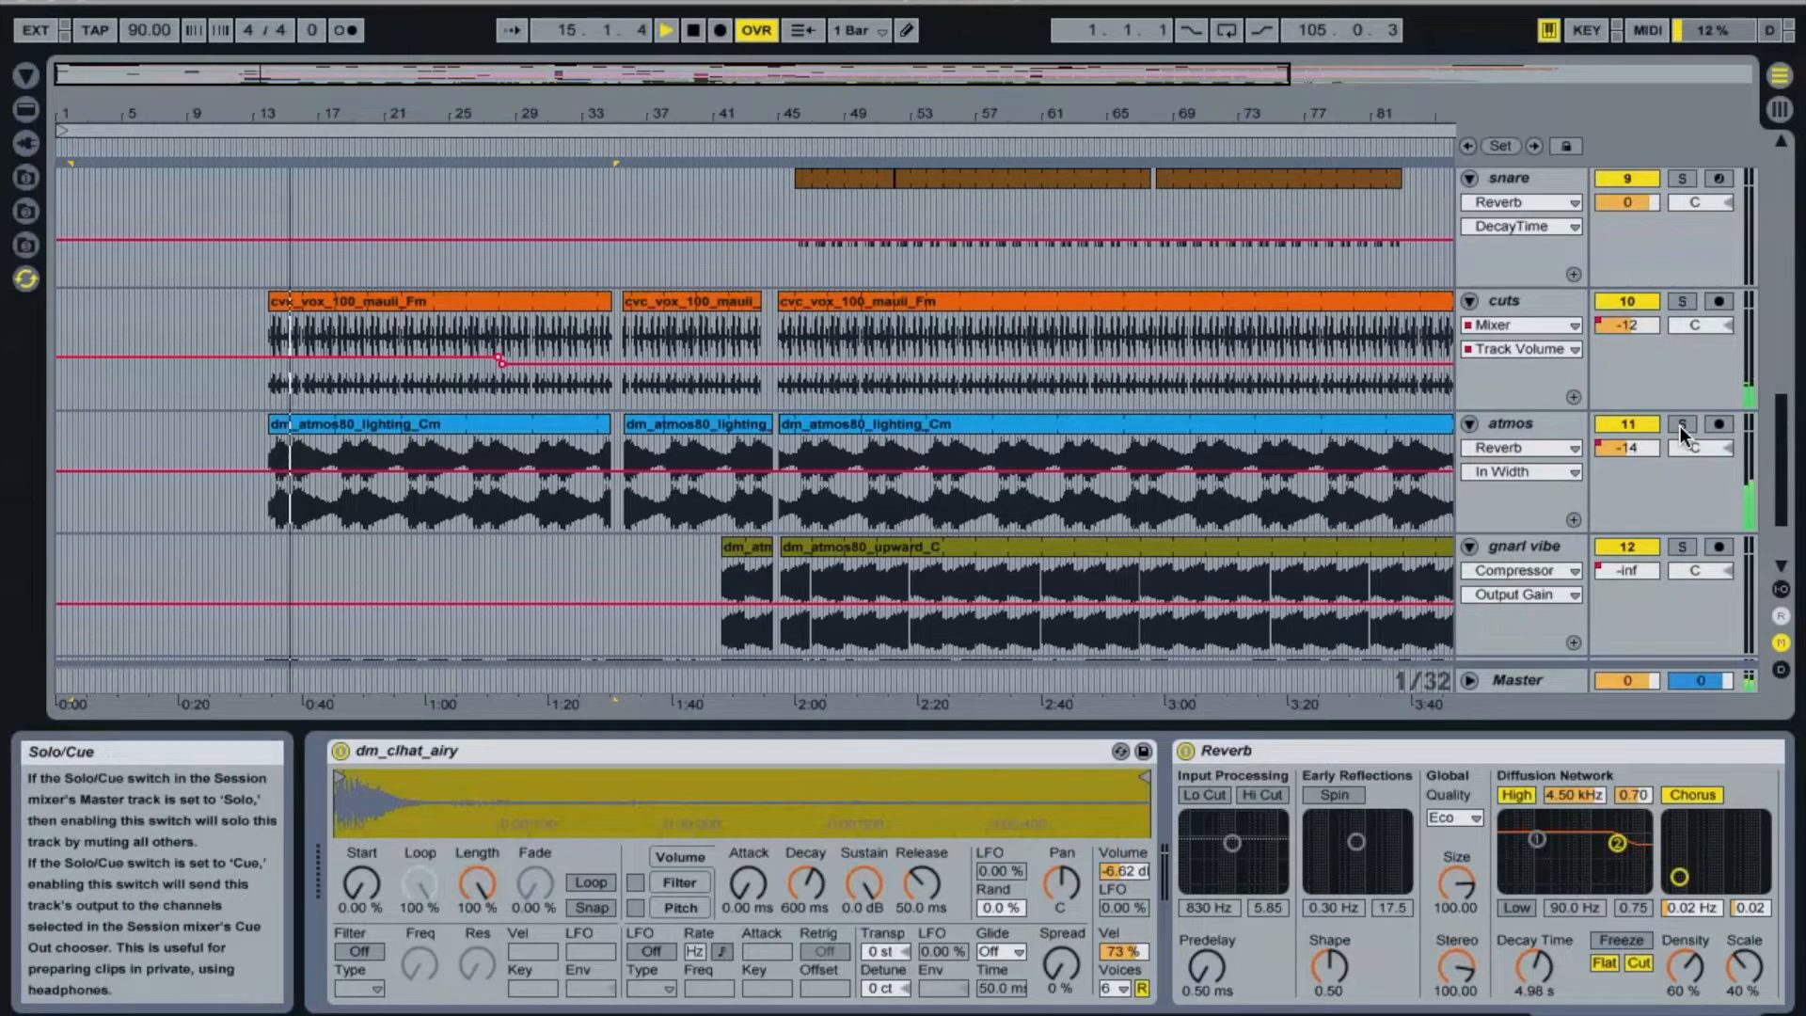
left_click(1505, 424)
left_click(1390, 422)
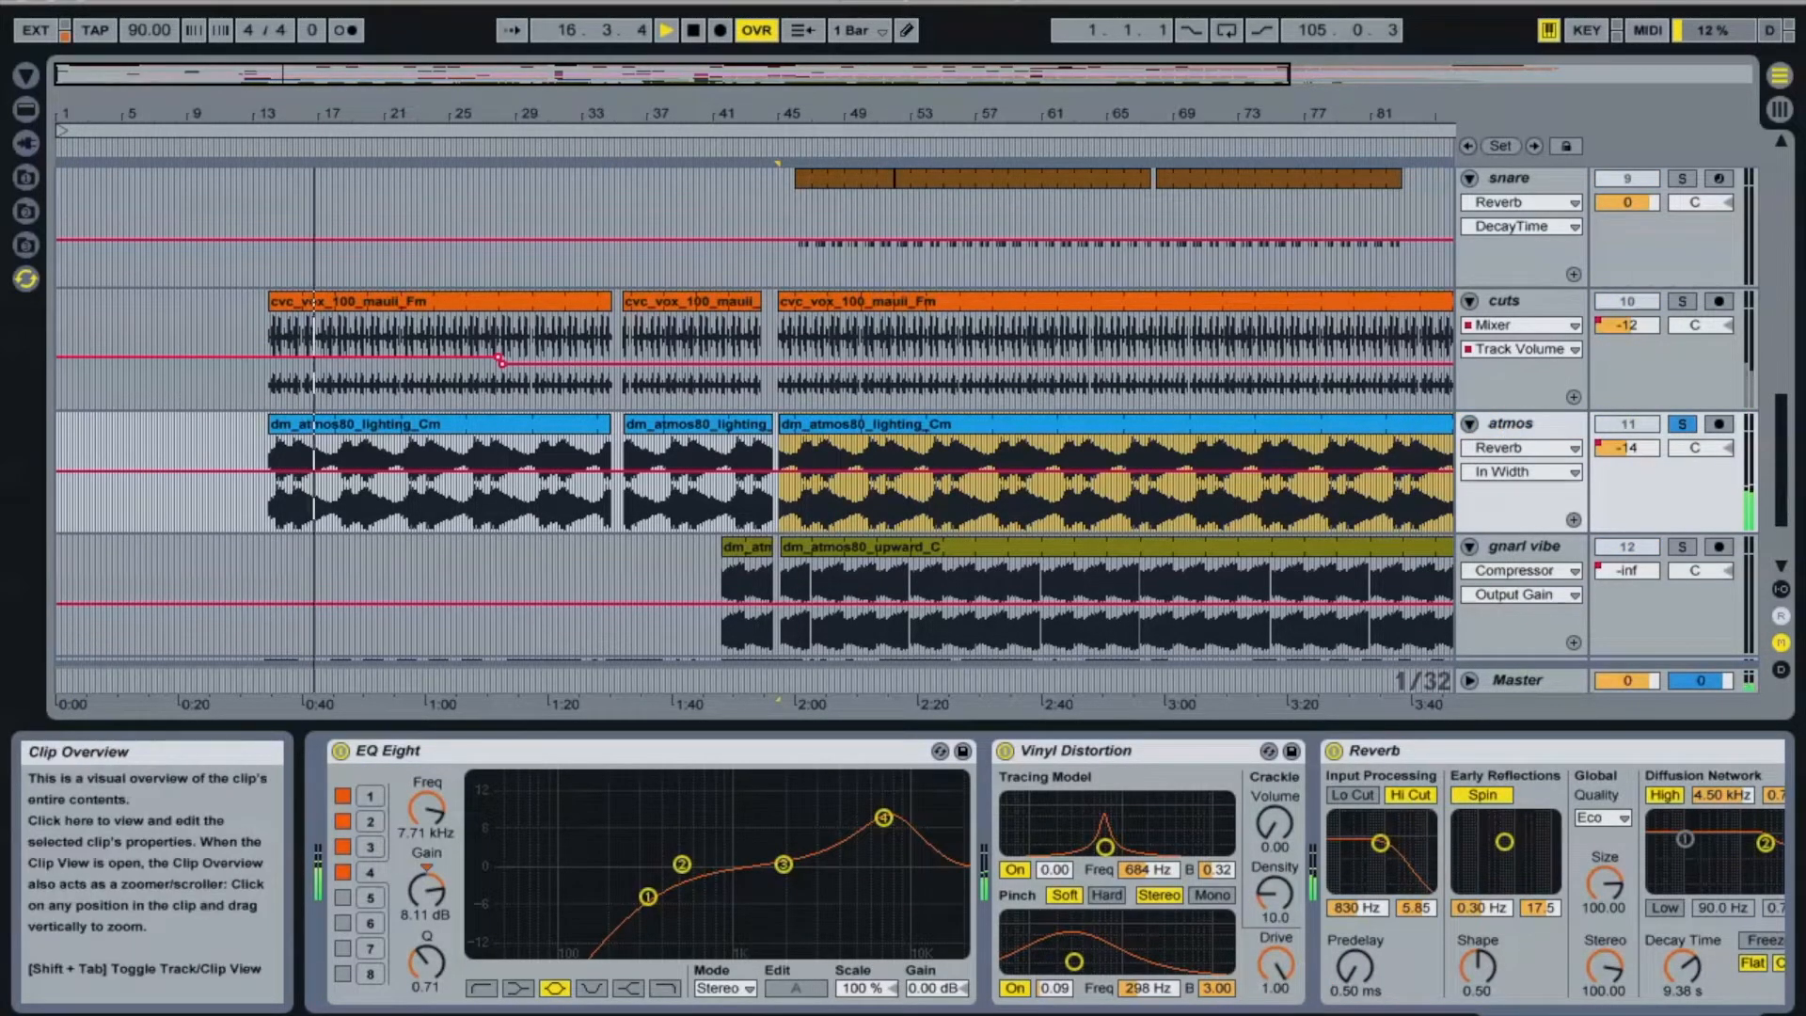
double_click(1281, 463)
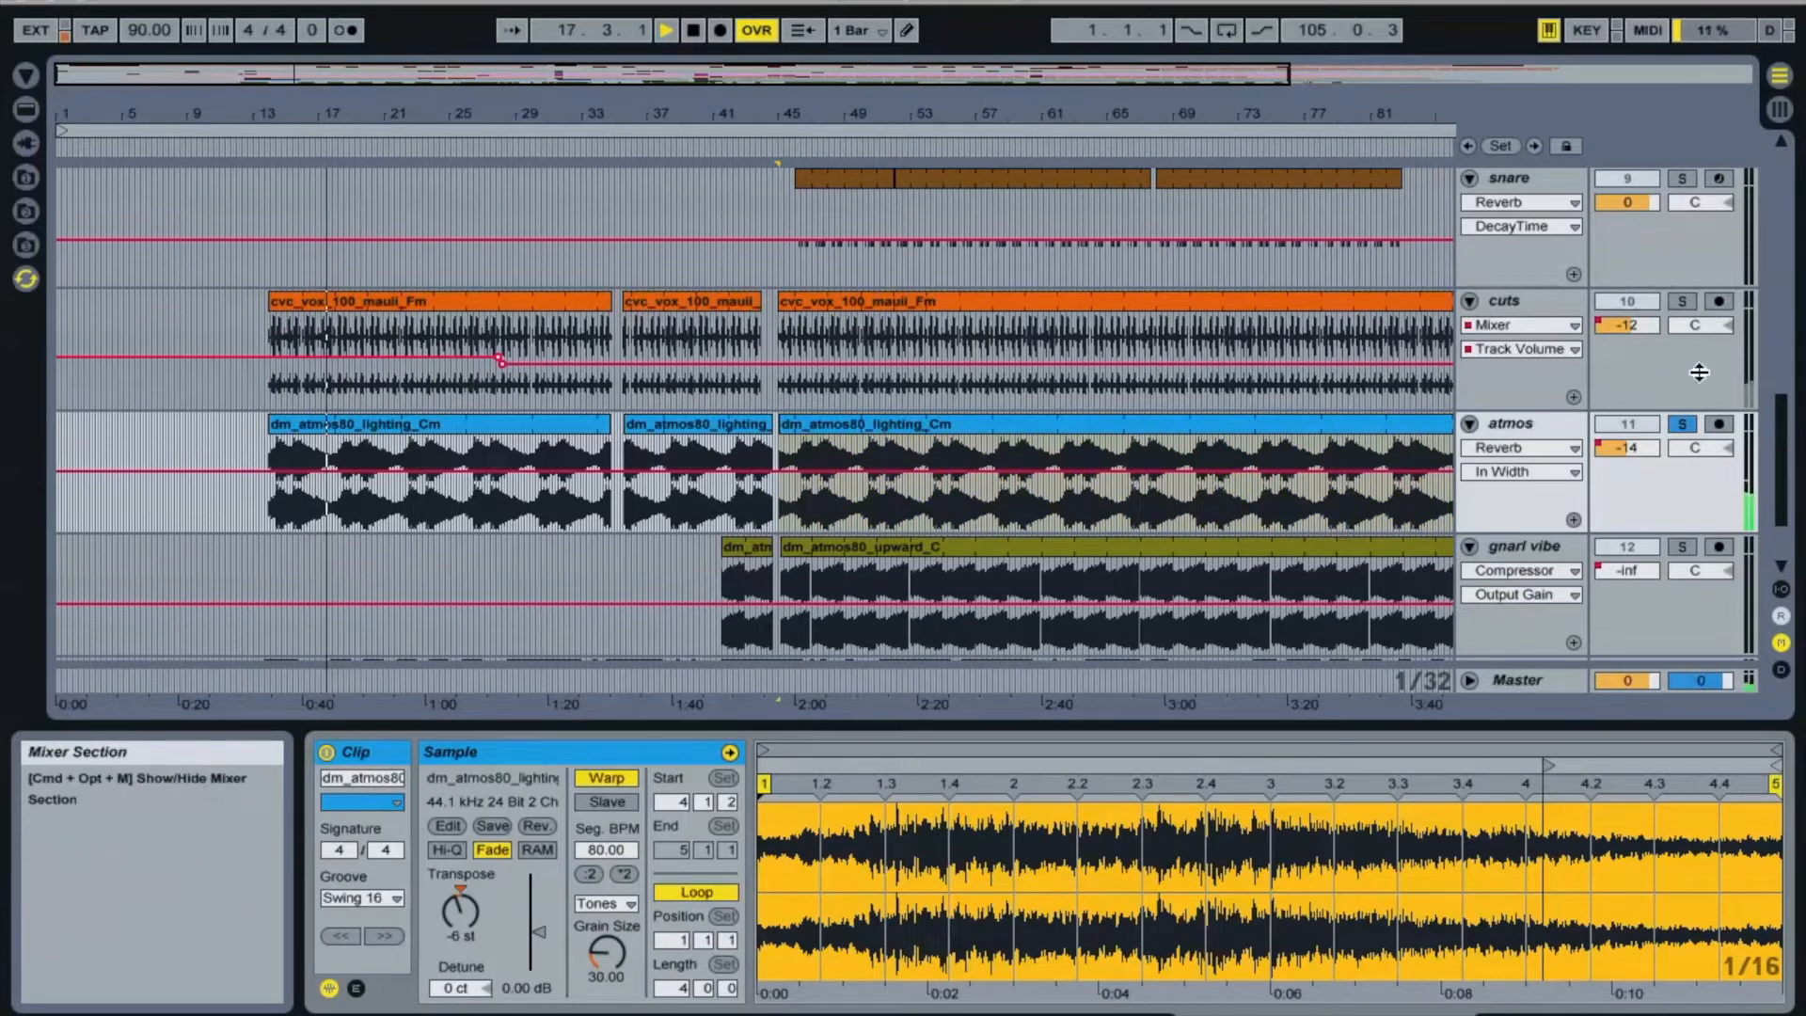
left_click(1680, 425)
Step: Solo the cuts track, open its first clip's sample settings and briefly show the source sample in the file browser
left_click(1679, 301)
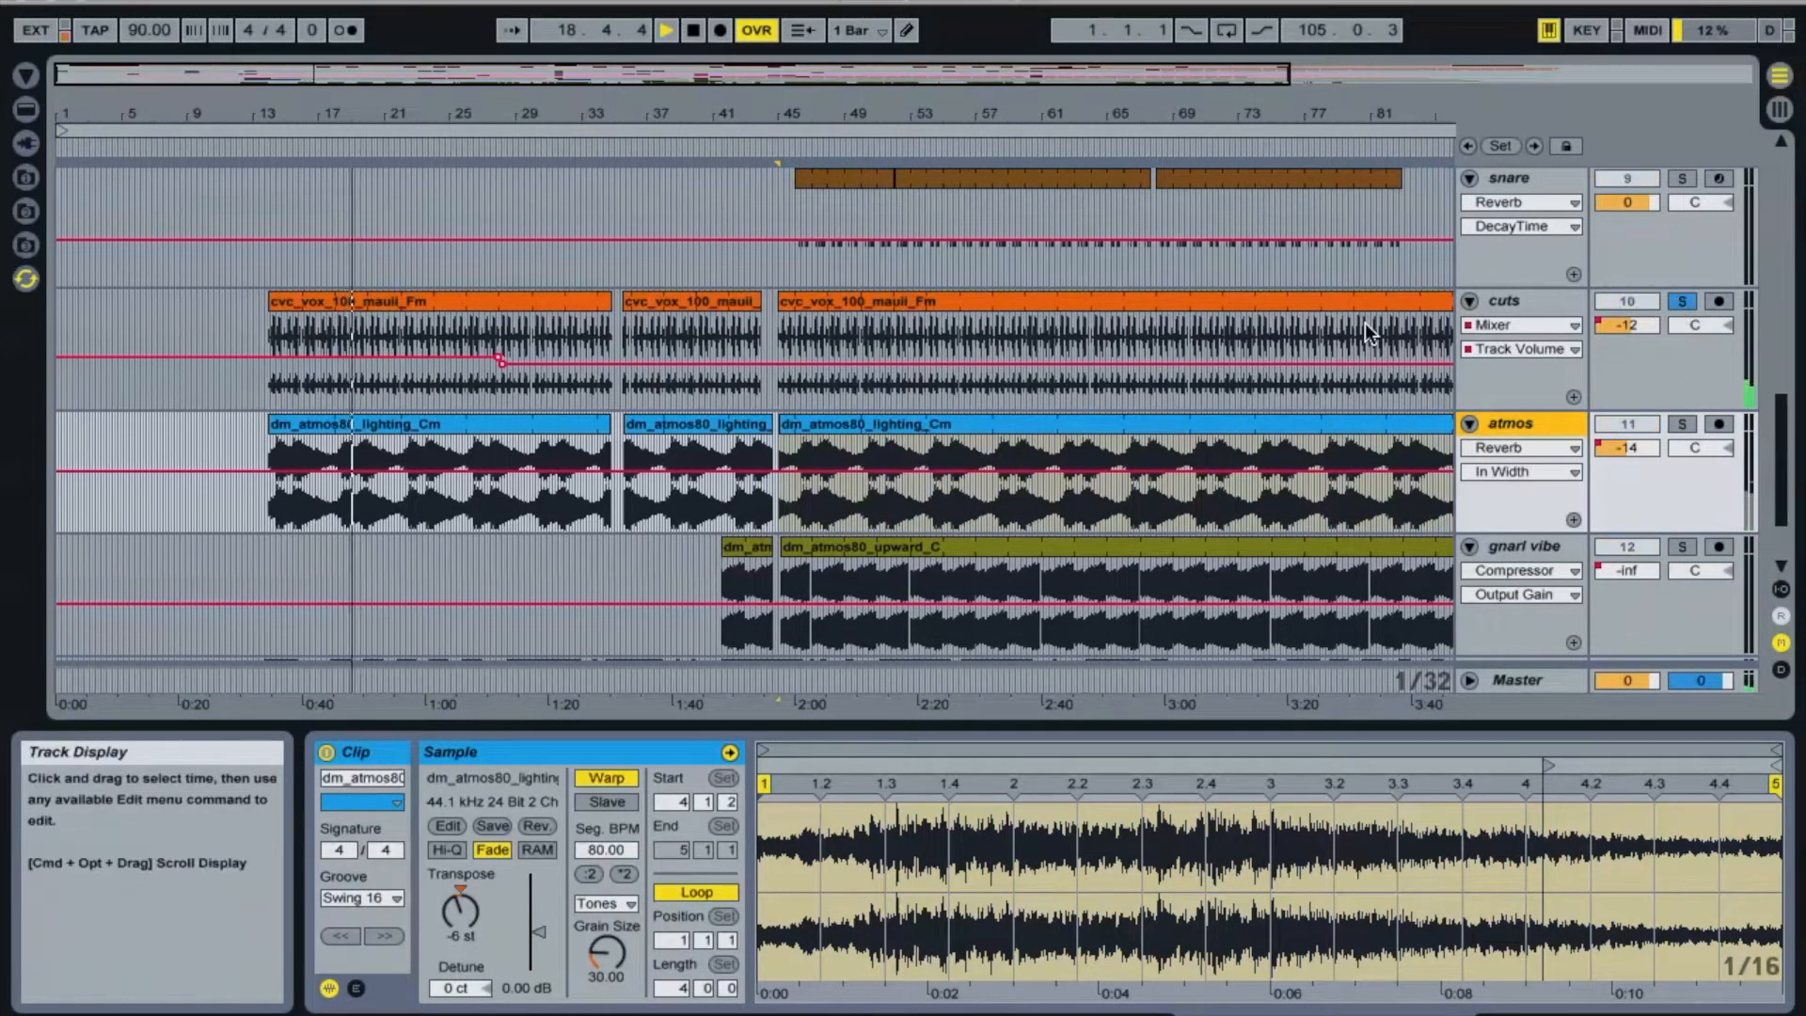
left_click(459, 303)
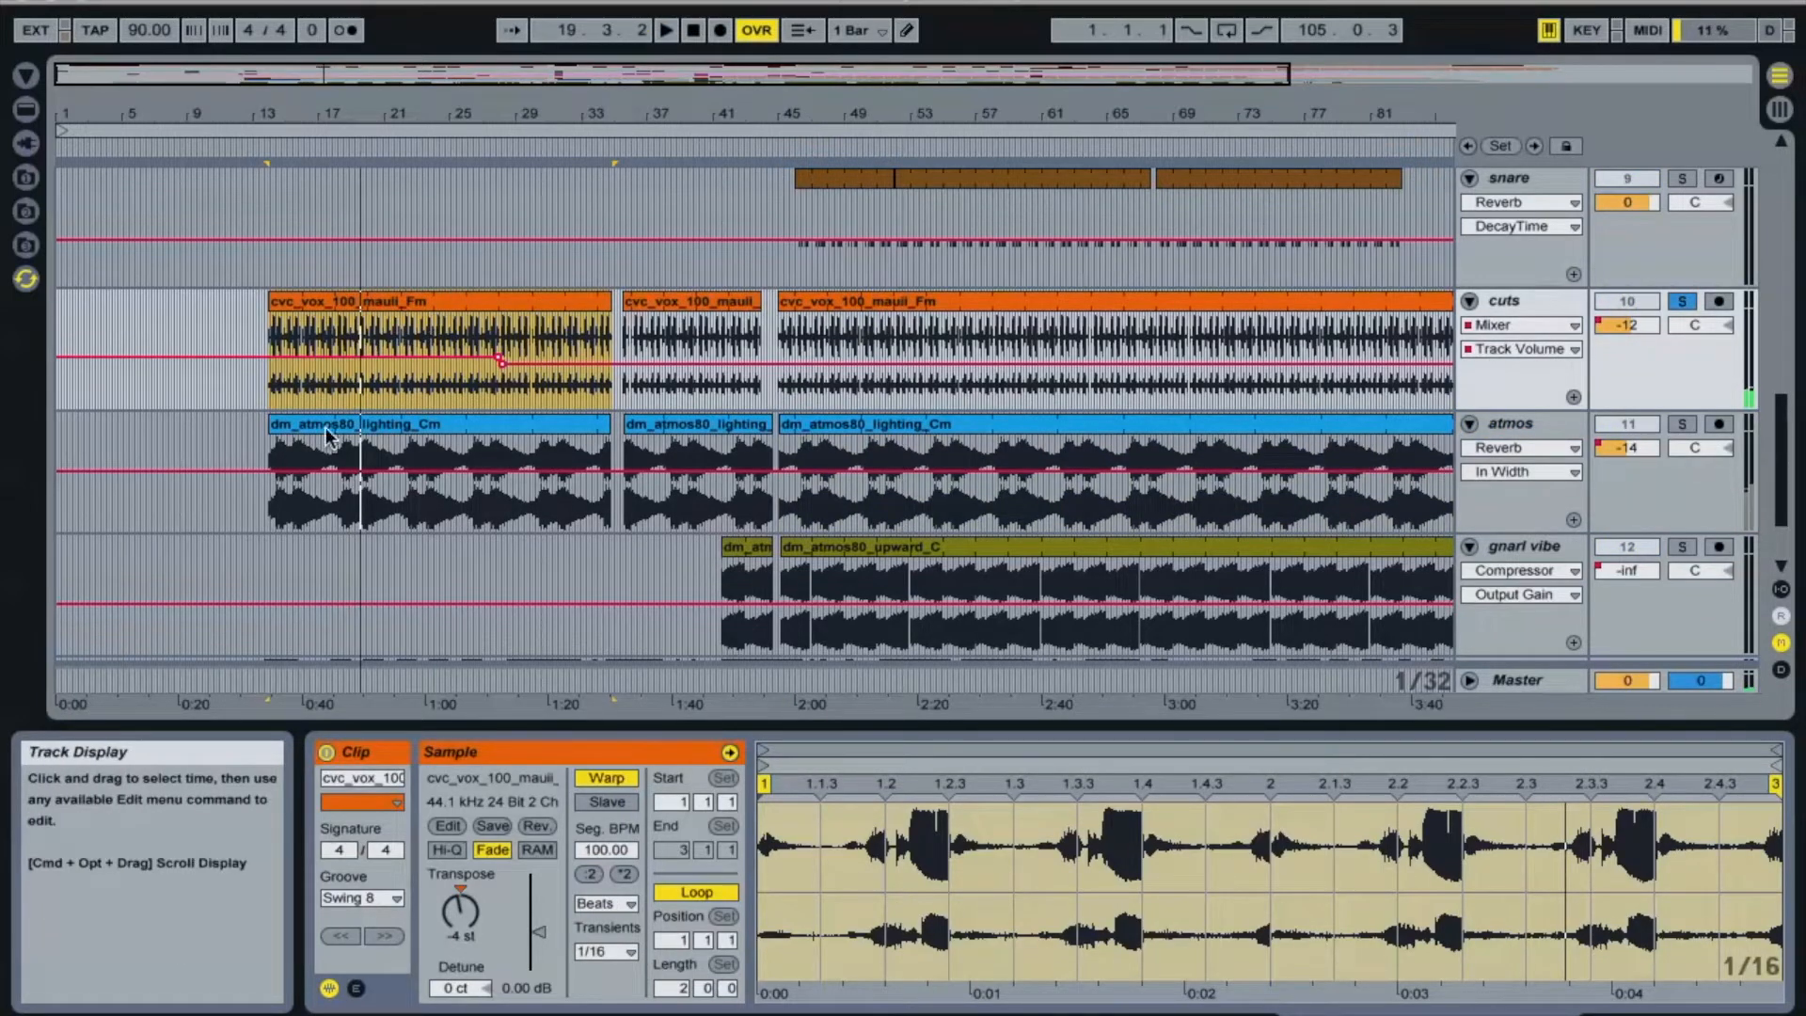
key("super+alt+b")
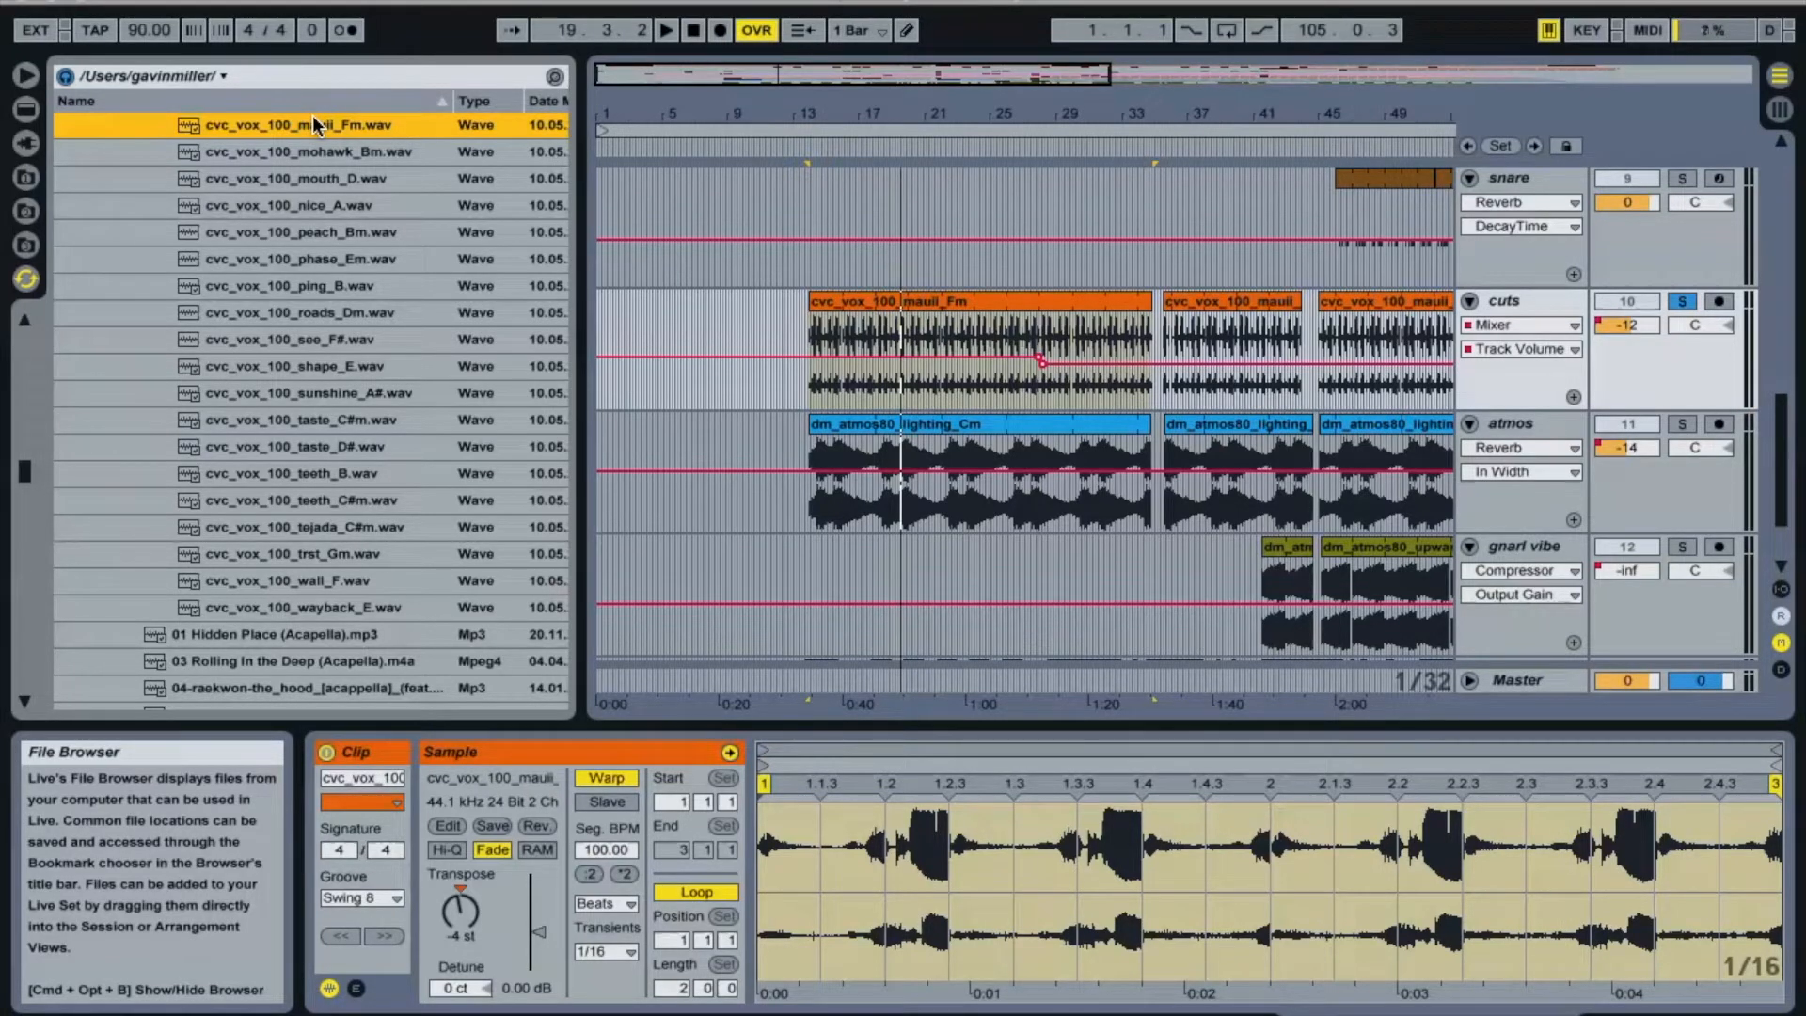
left_click(26, 76)
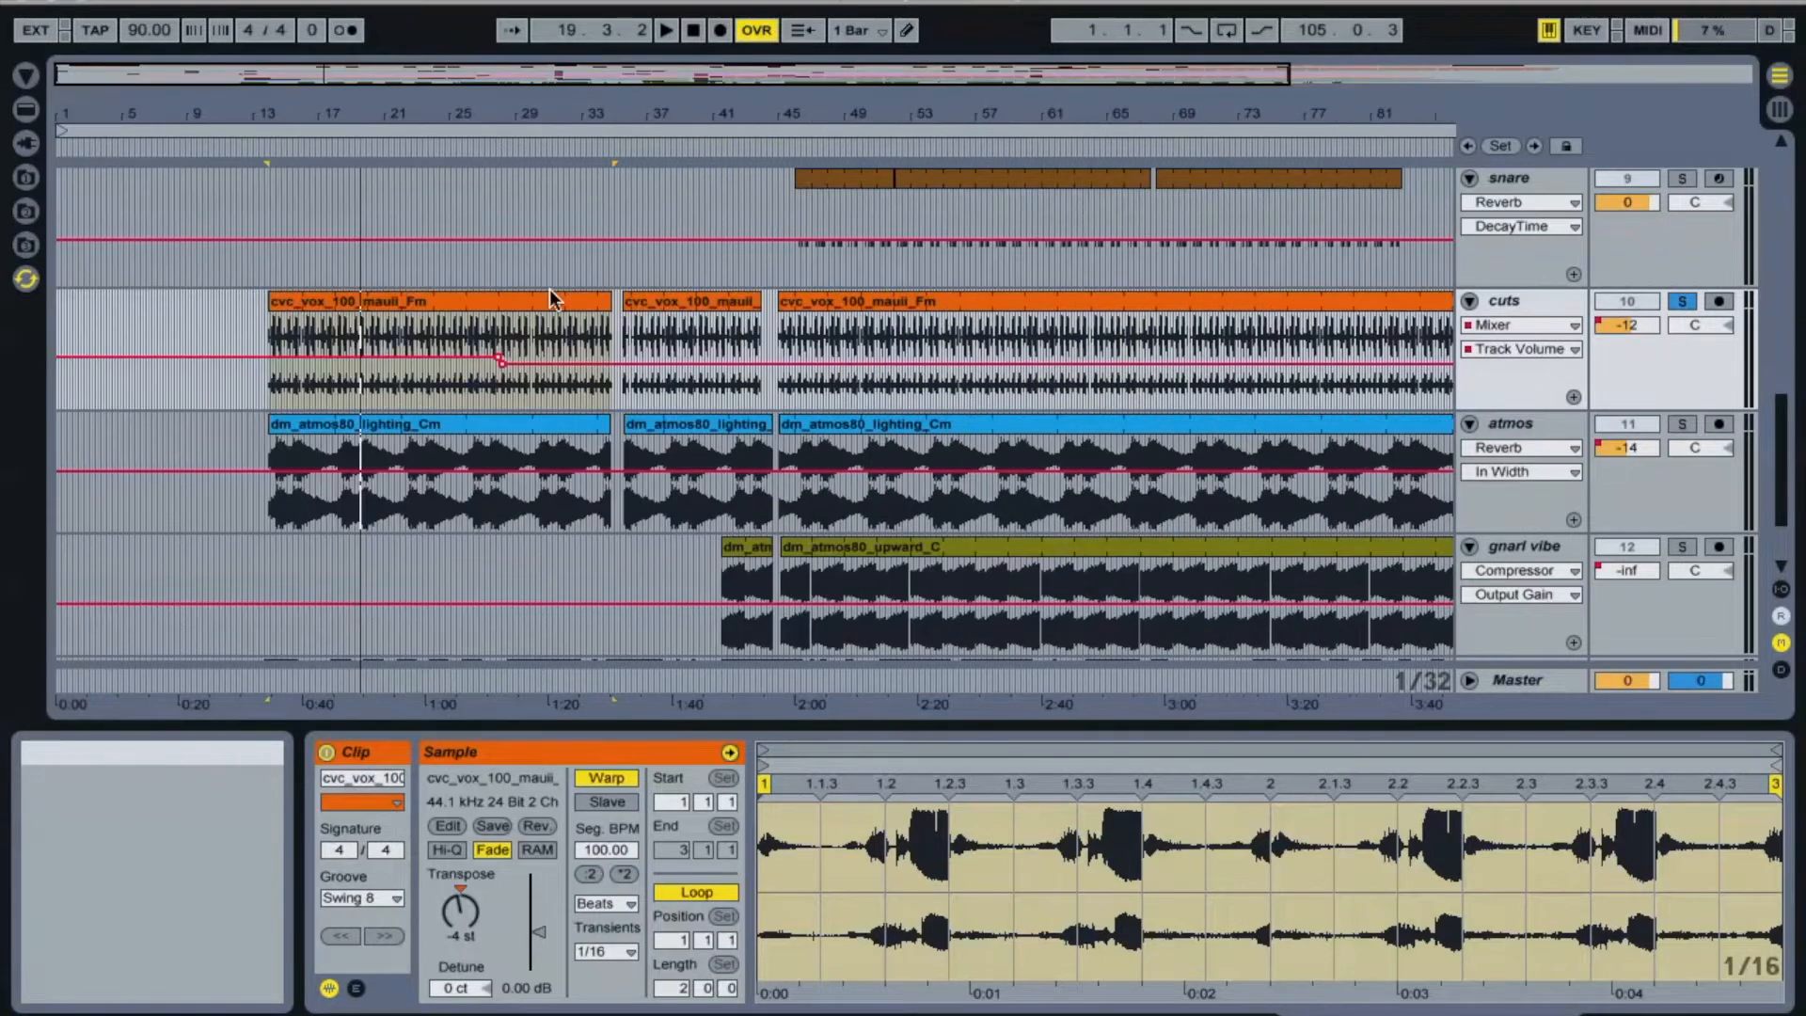
Step: Play the soloed cuts track from about bar 21 and release its solo while playback continues
left_click(388, 343)
key("space")
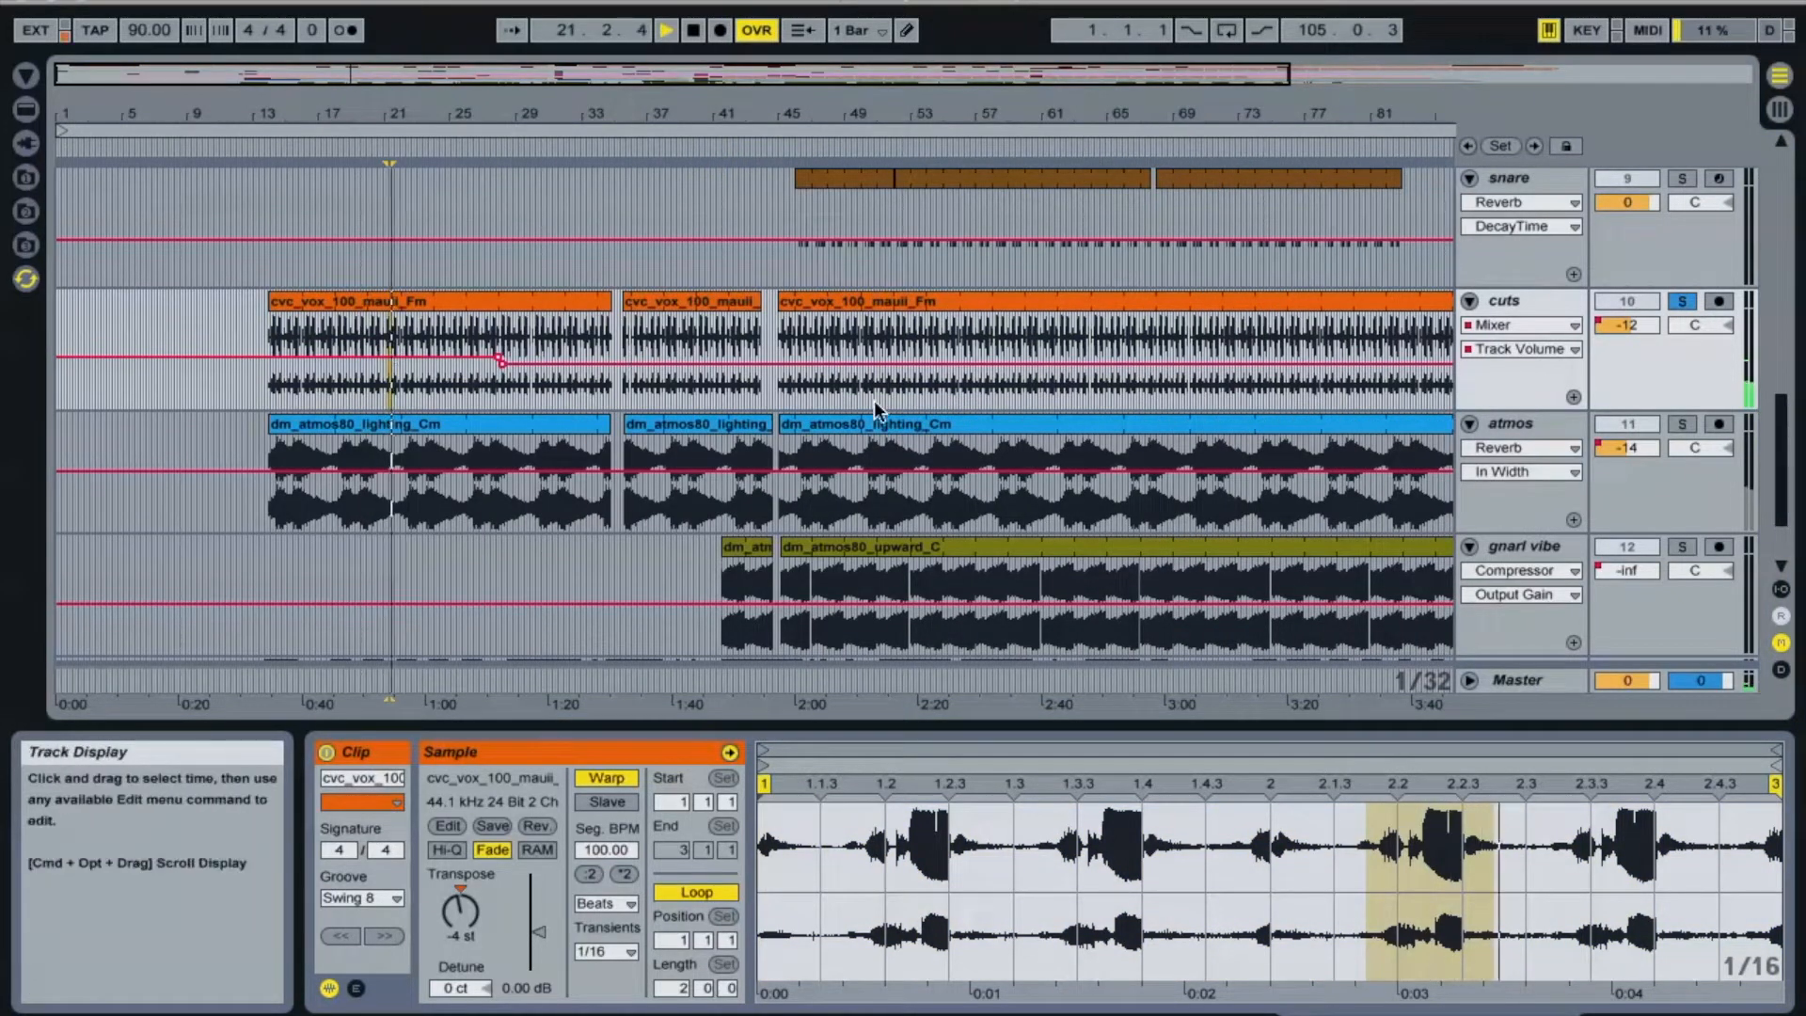
left_click(1679, 297)
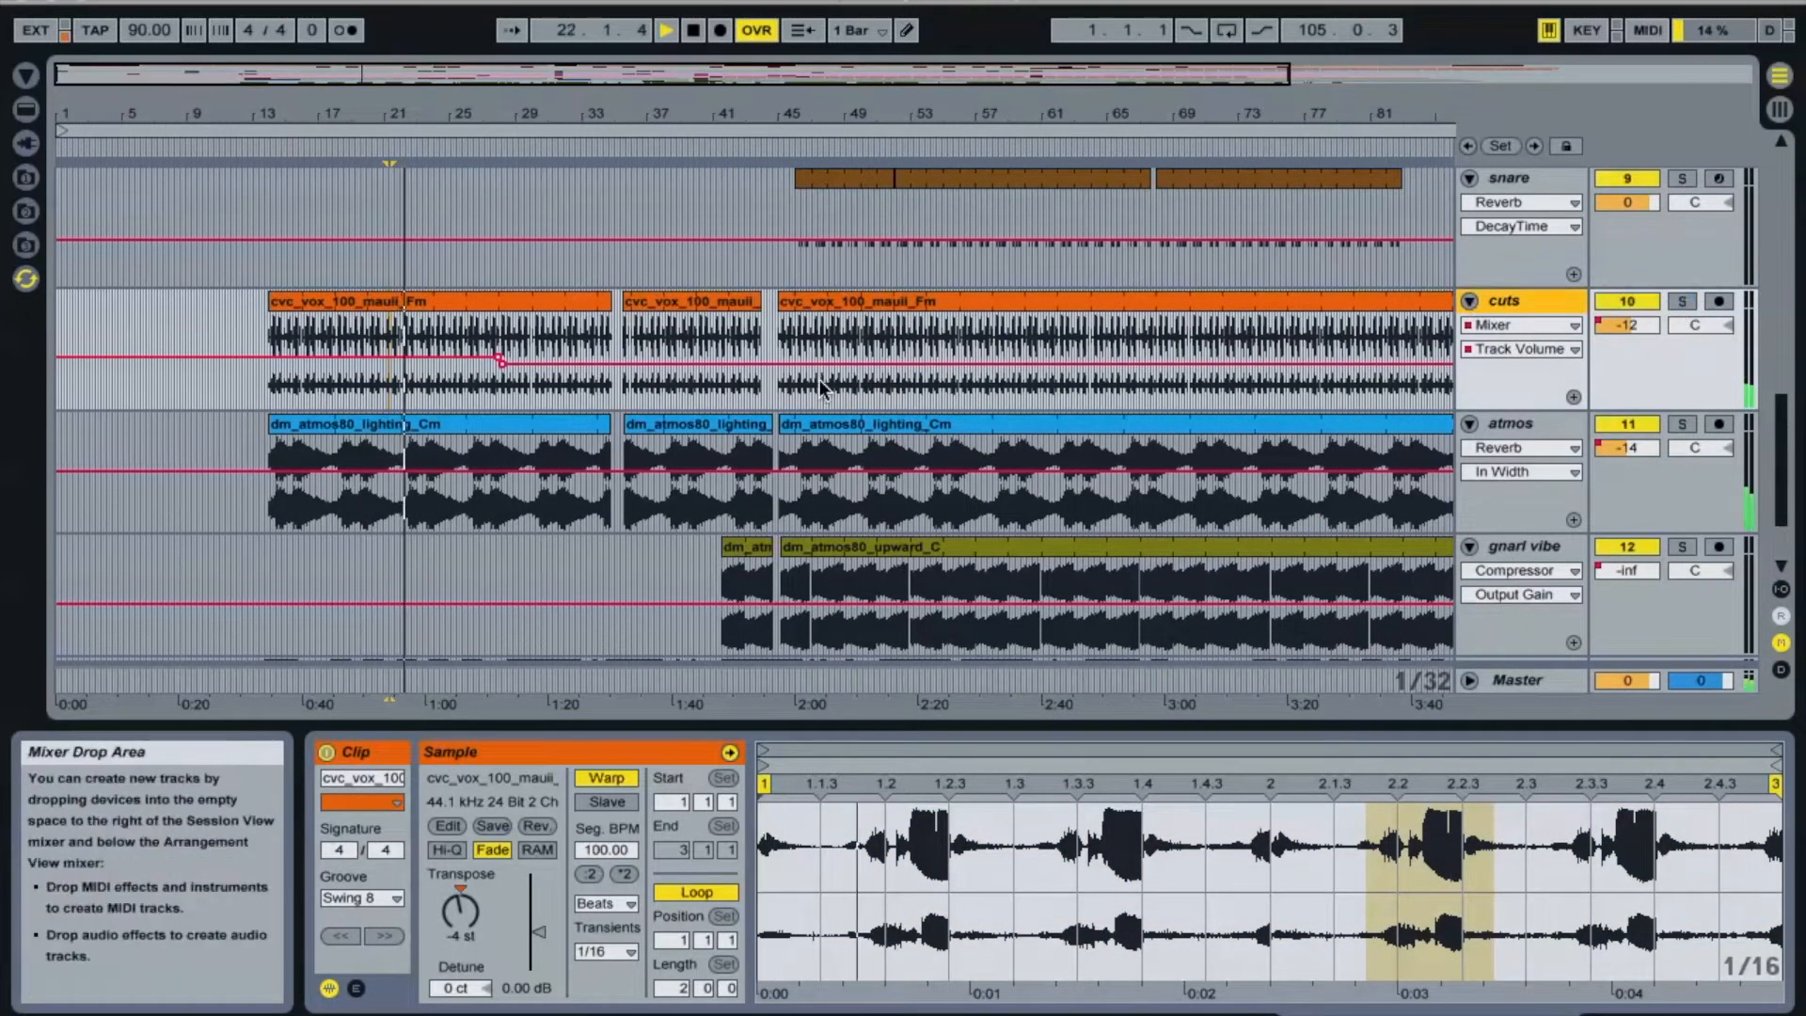
Step: Solo the 13 Audio track, open the short clip near bar 24 and briefly examine its source vocal loop in the file browser
scroll(820, 379, "down", 3)
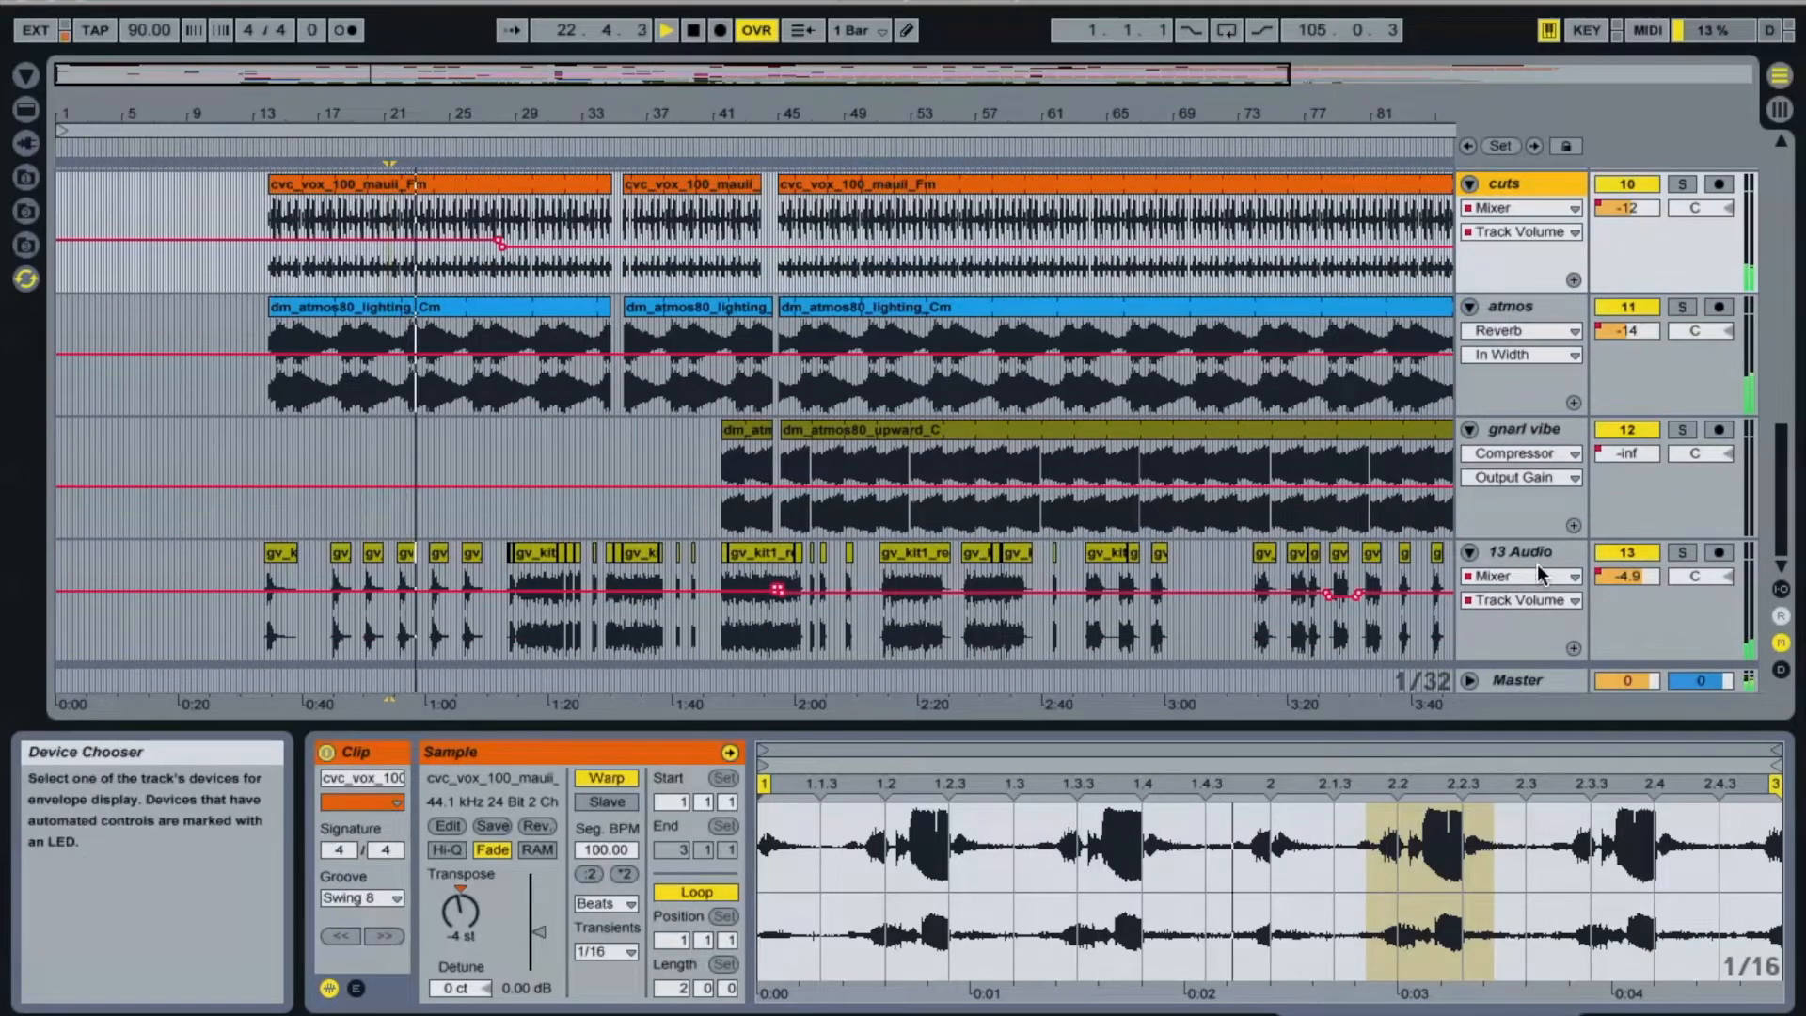
left_click(1686, 553)
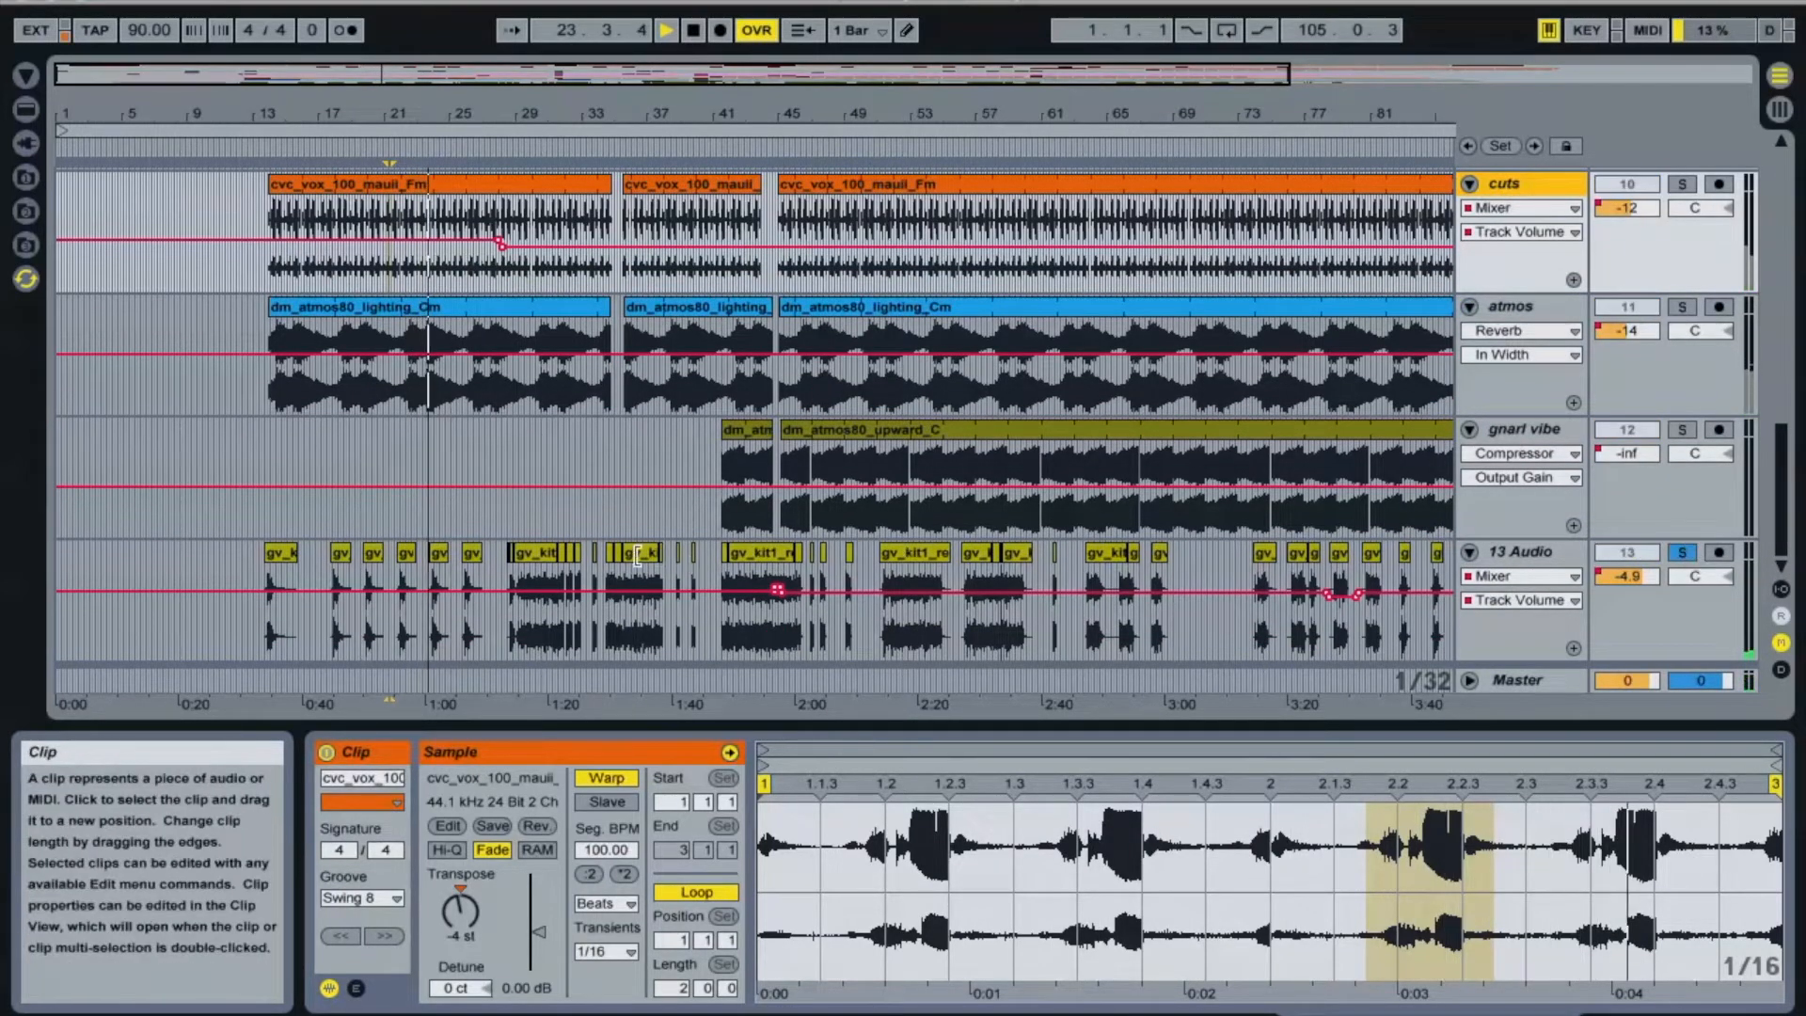
left_click(440, 555)
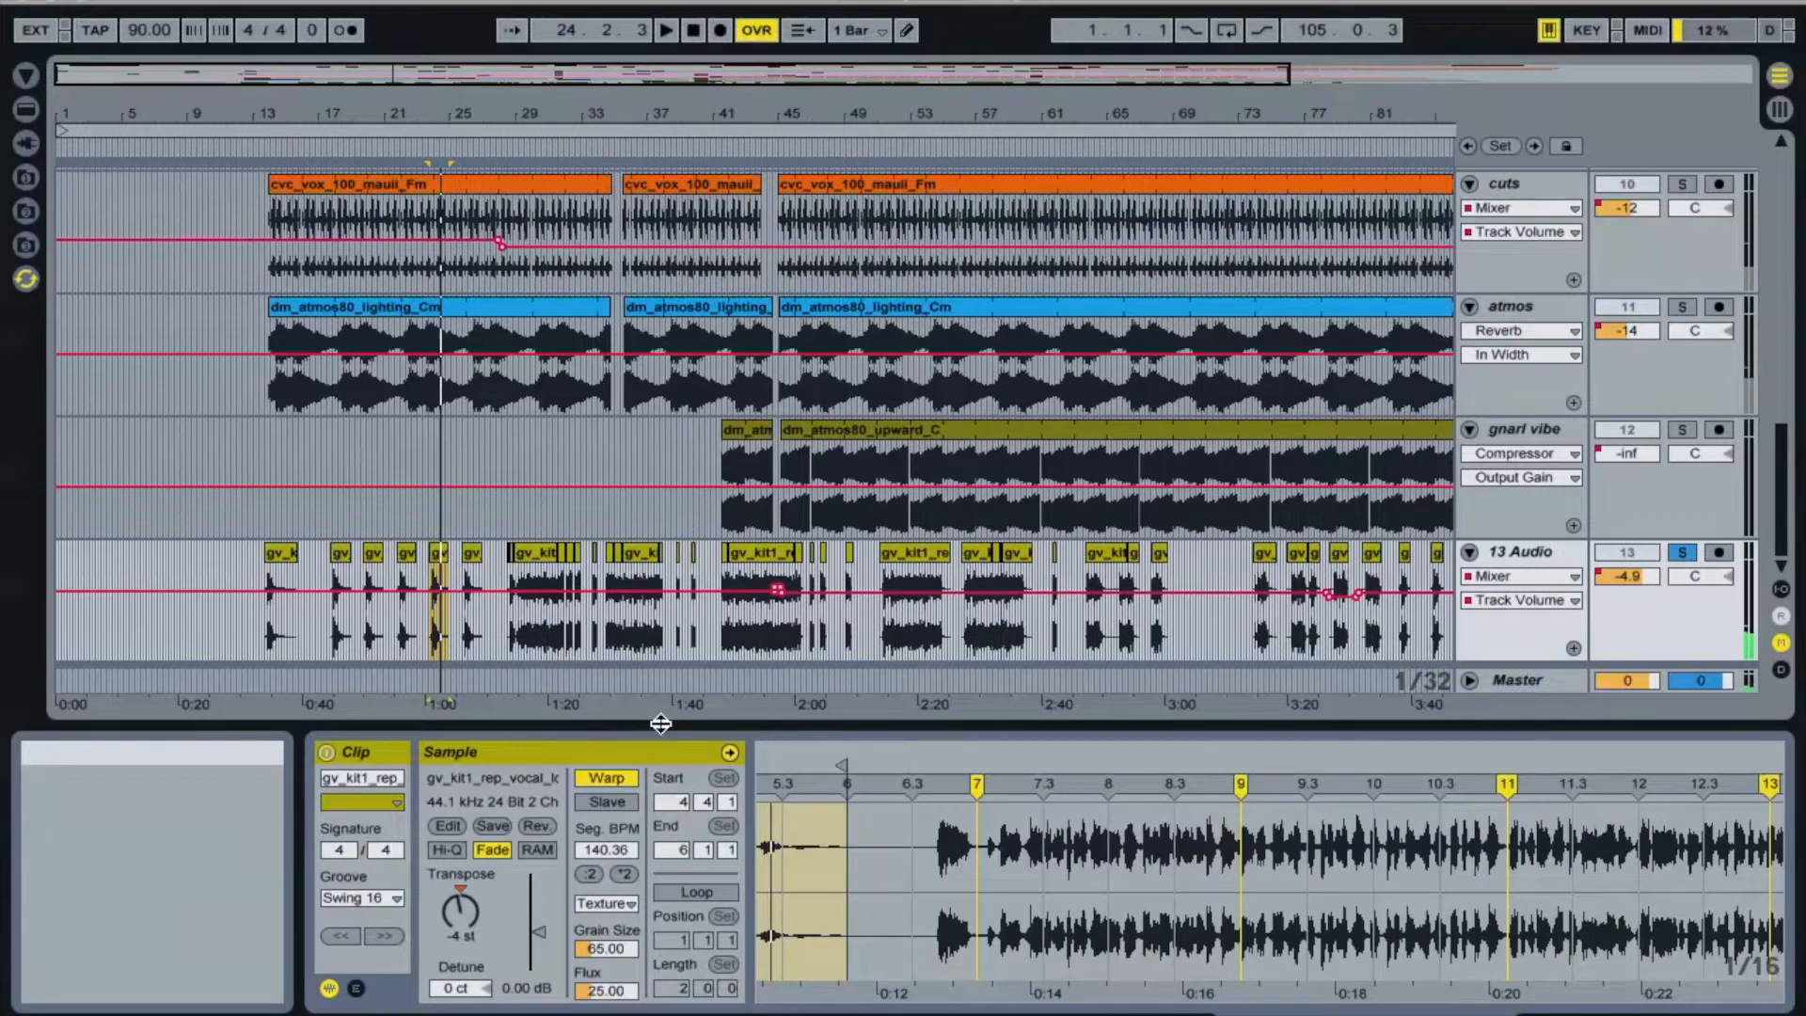
left_click(522, 780)
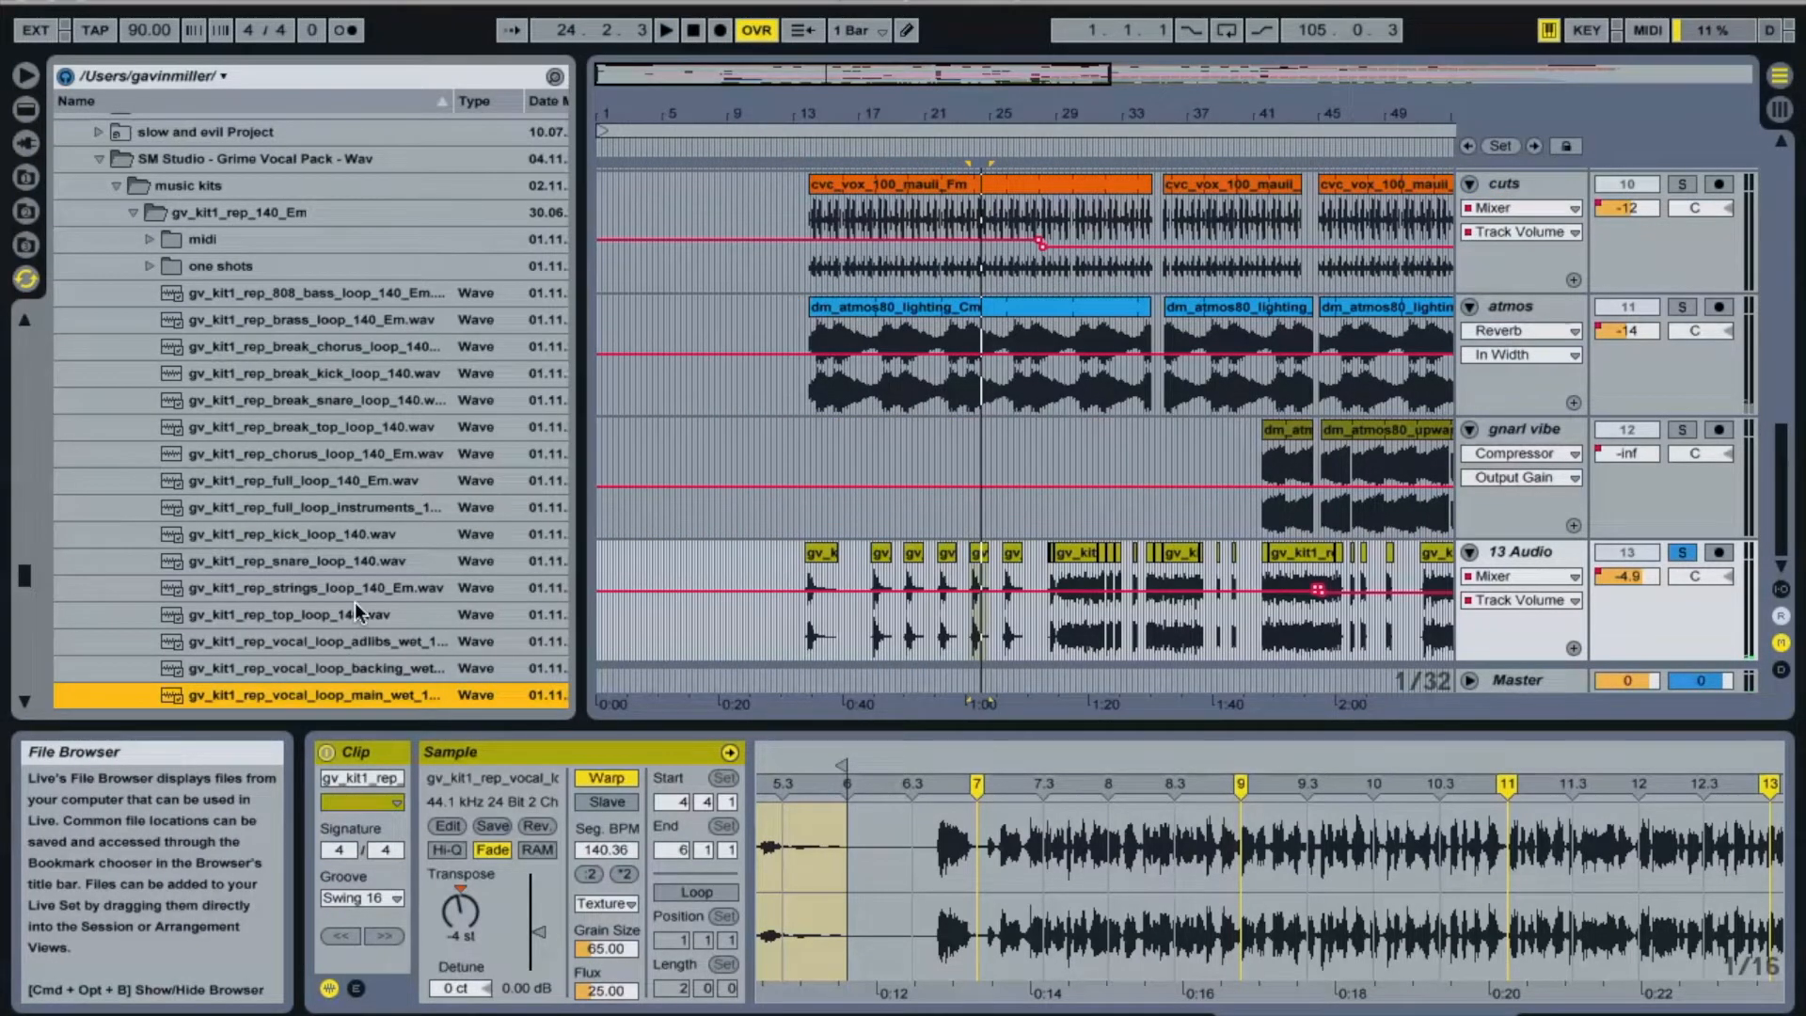
scroll(360, 613, "down", 3)
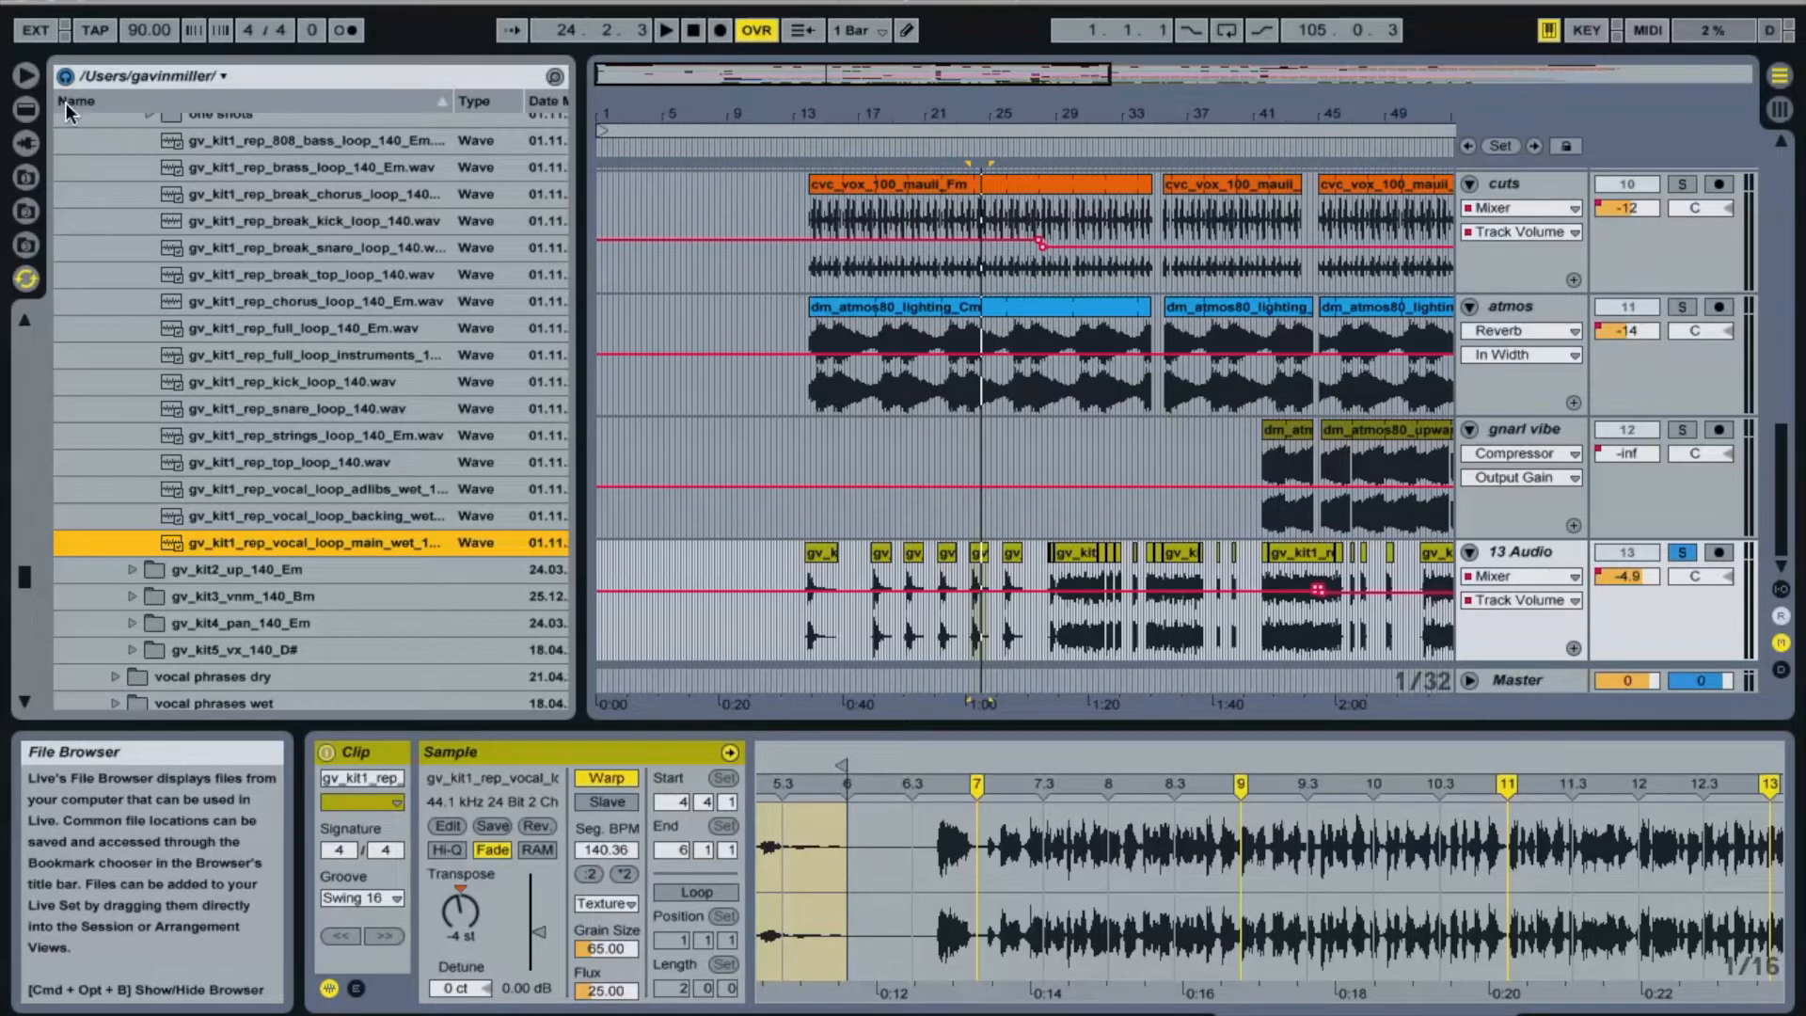
left_click(28, 75)
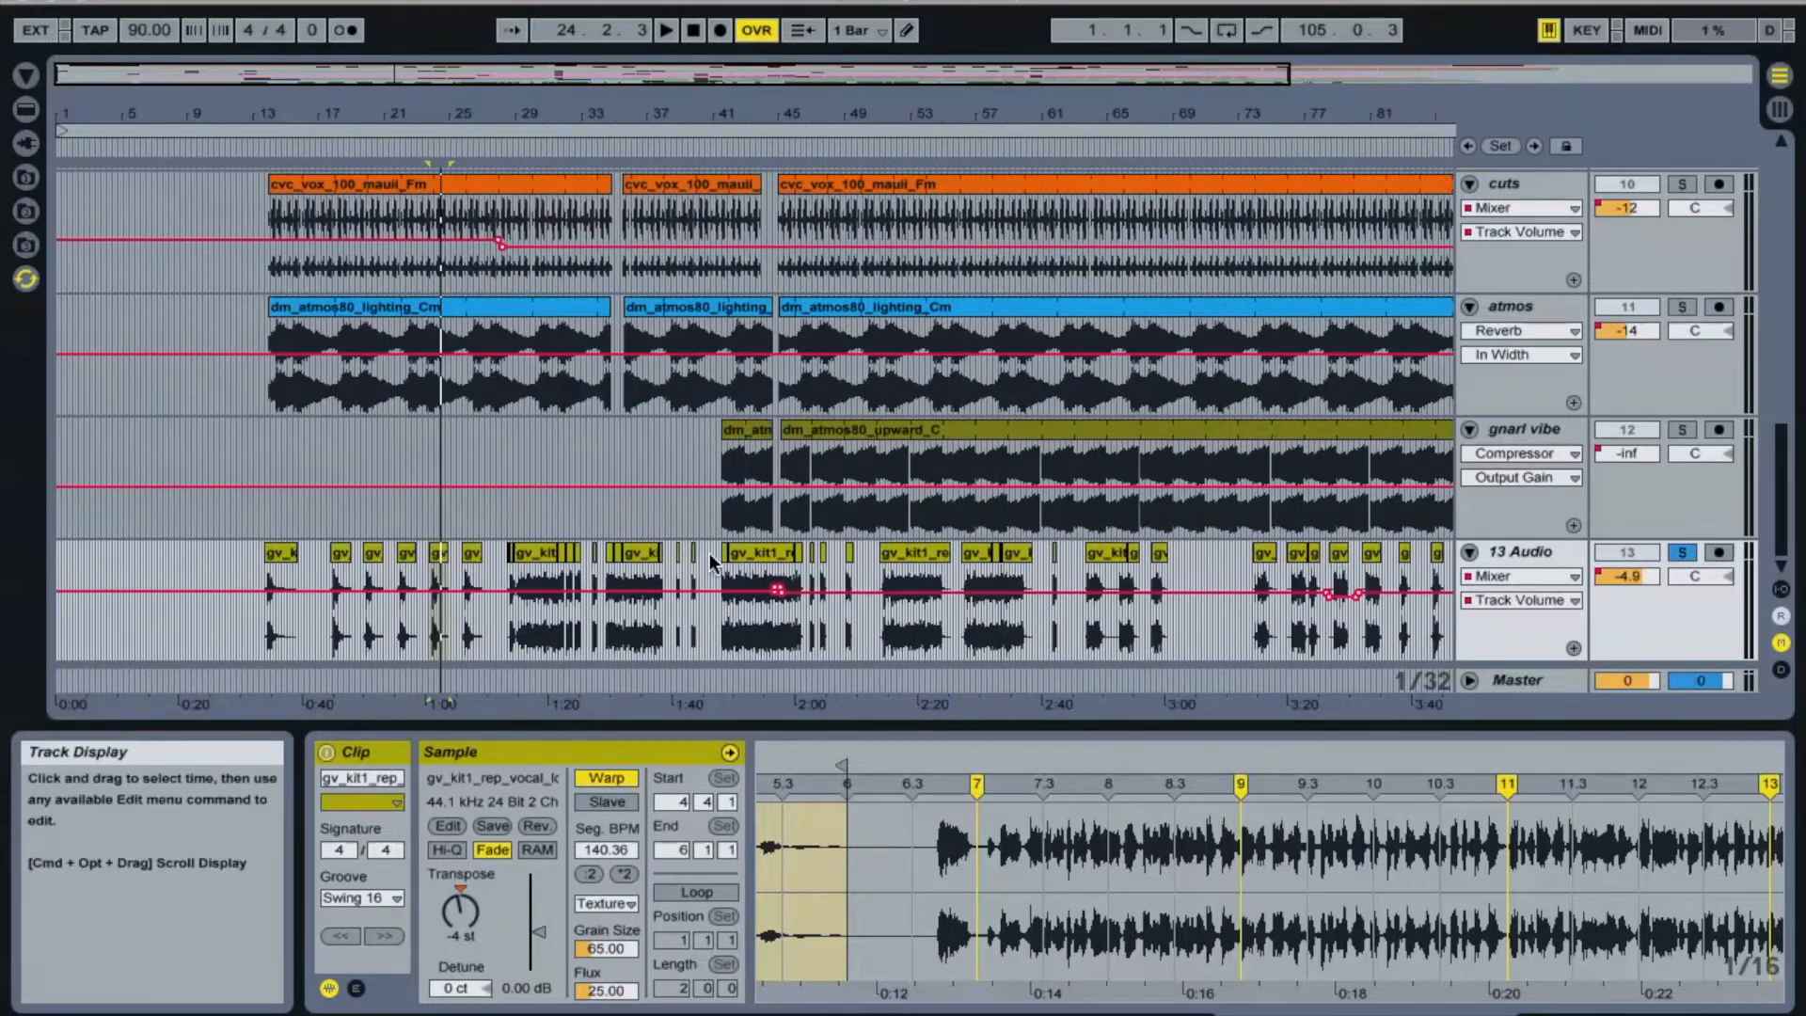
Step: Play the 13 Audio clip near bar 29 and examine the track's effect chain through to Auto Pan
left_click(539, 555)
key("space")
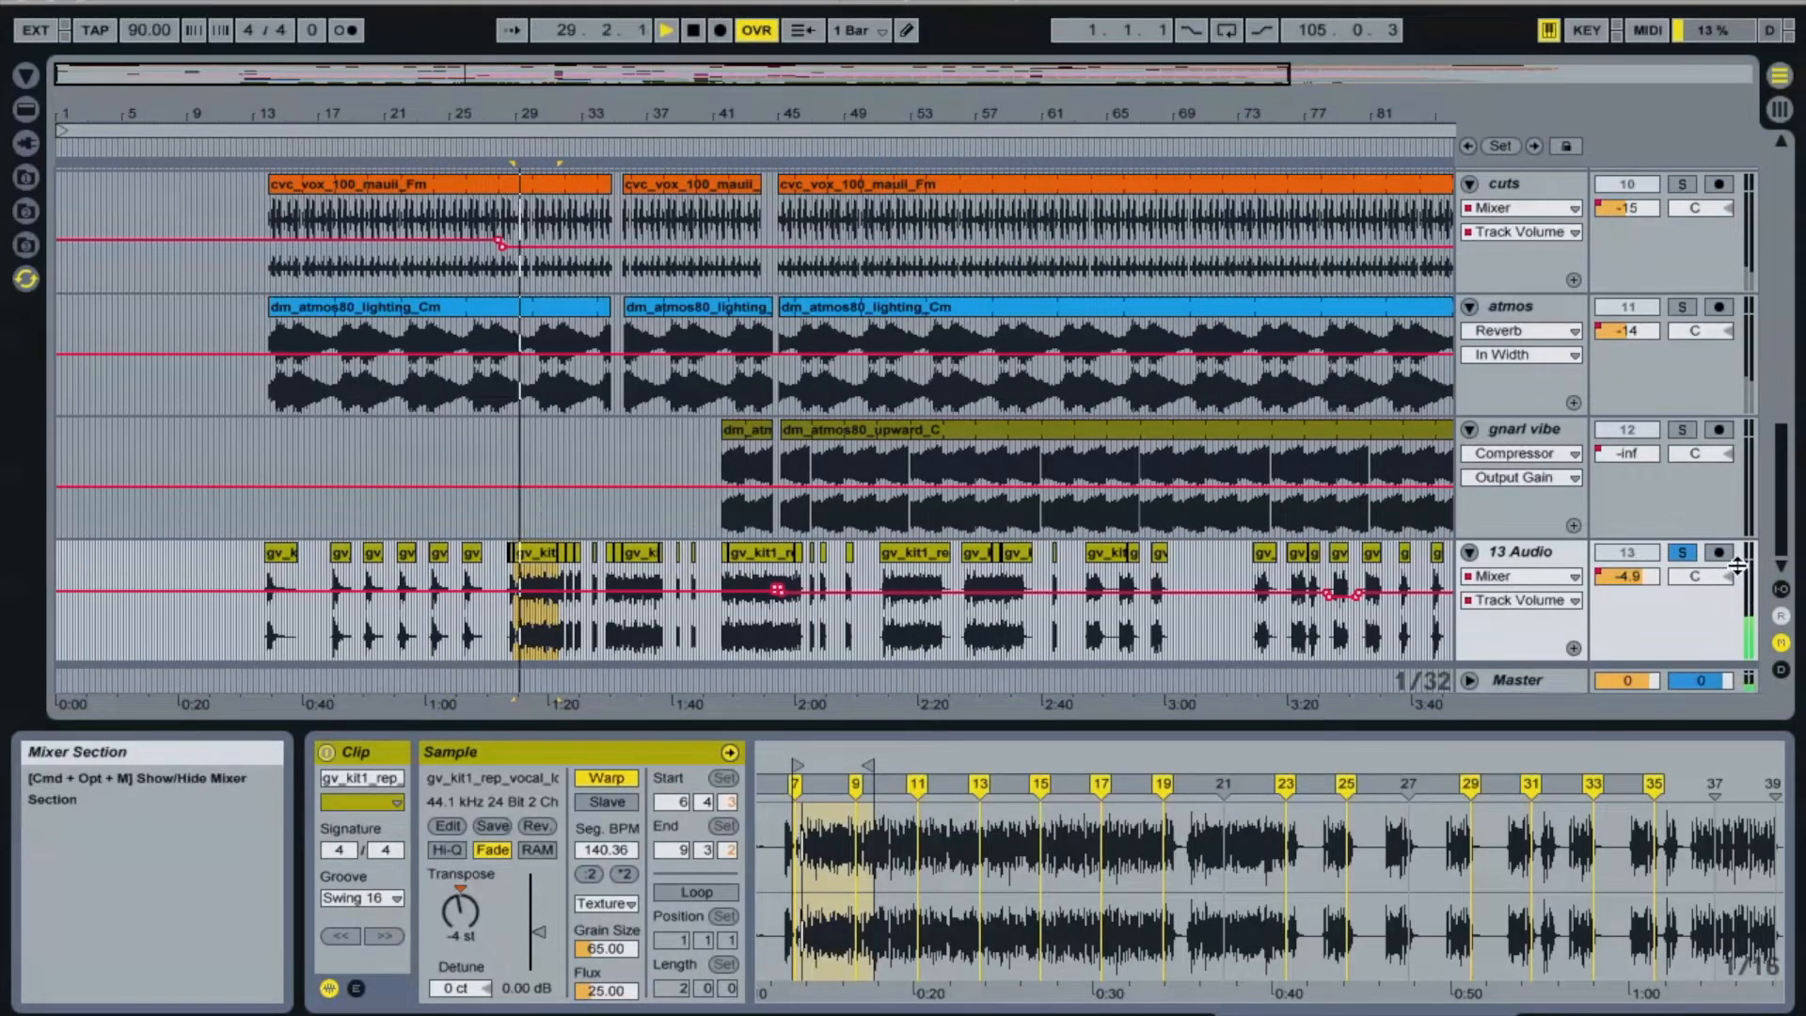
left_click(1539, 553)
left_click(1561, 1013)
scroll(1328, 954, "right", 5)
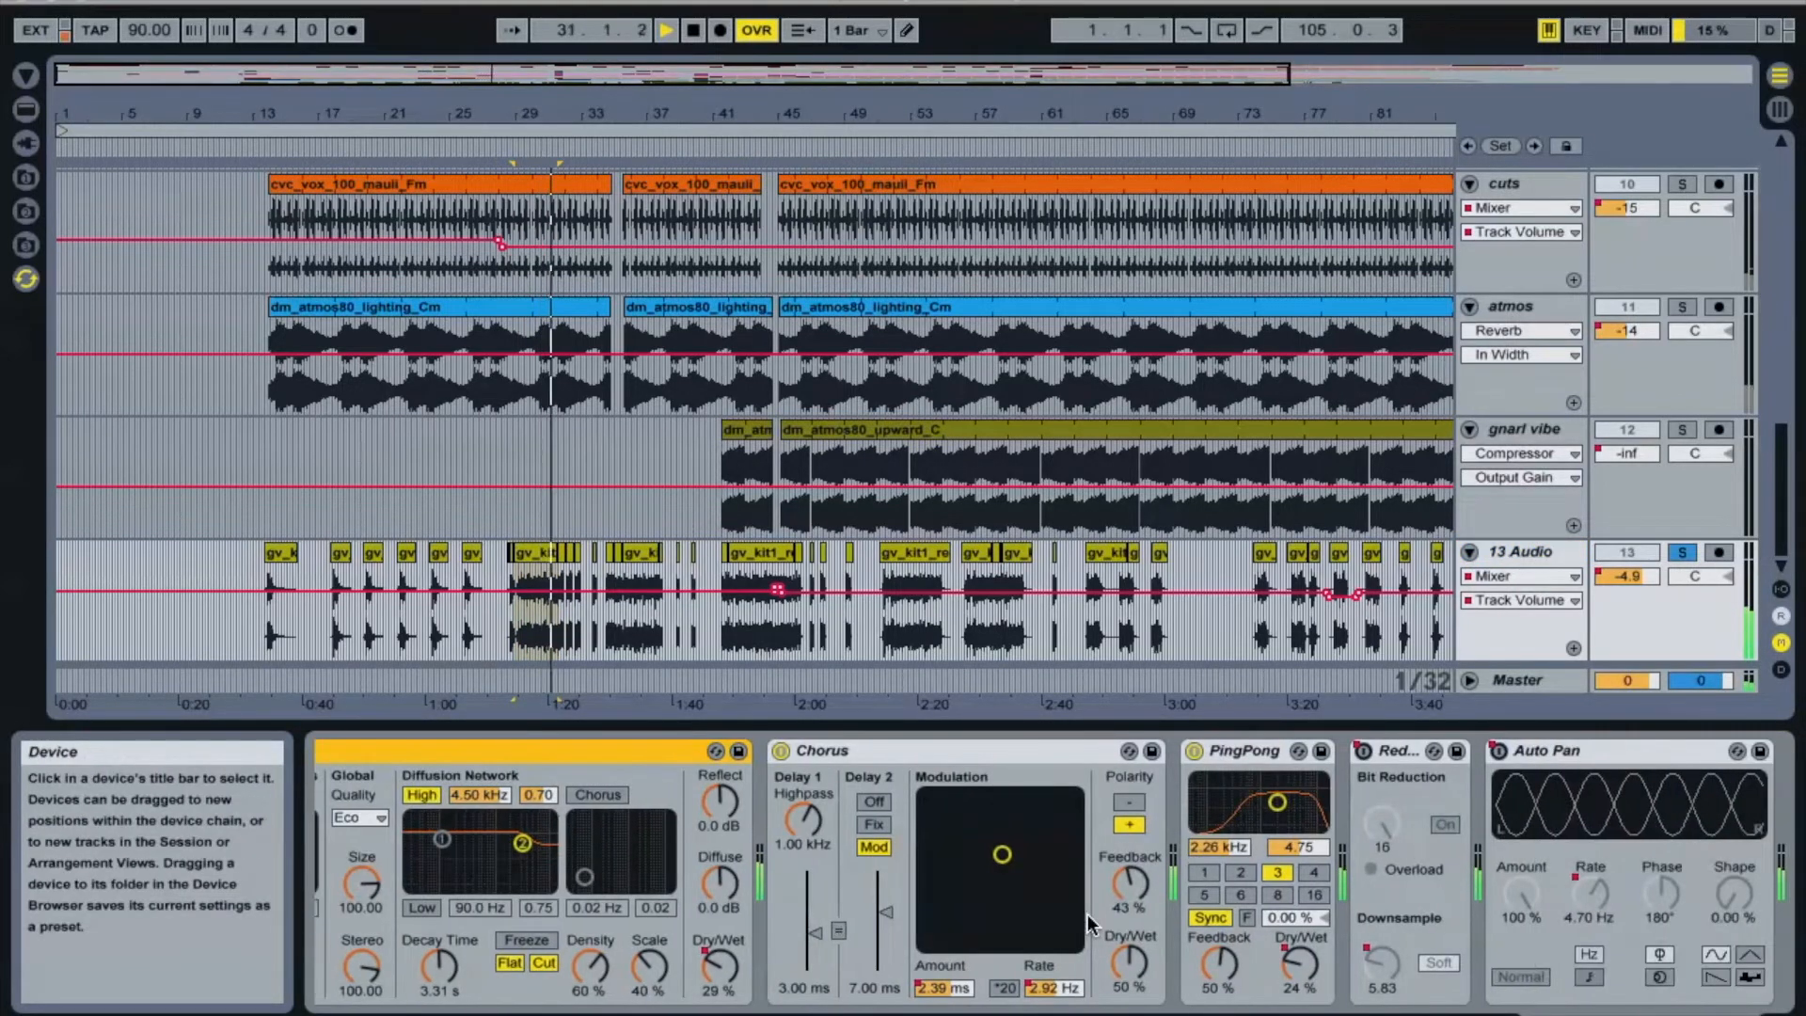
Step: Toggle the Chorus on the 13 Audio track off and on to compare the sound, and release the track's solo
left_click(780, 752)
left_click(780, 752)
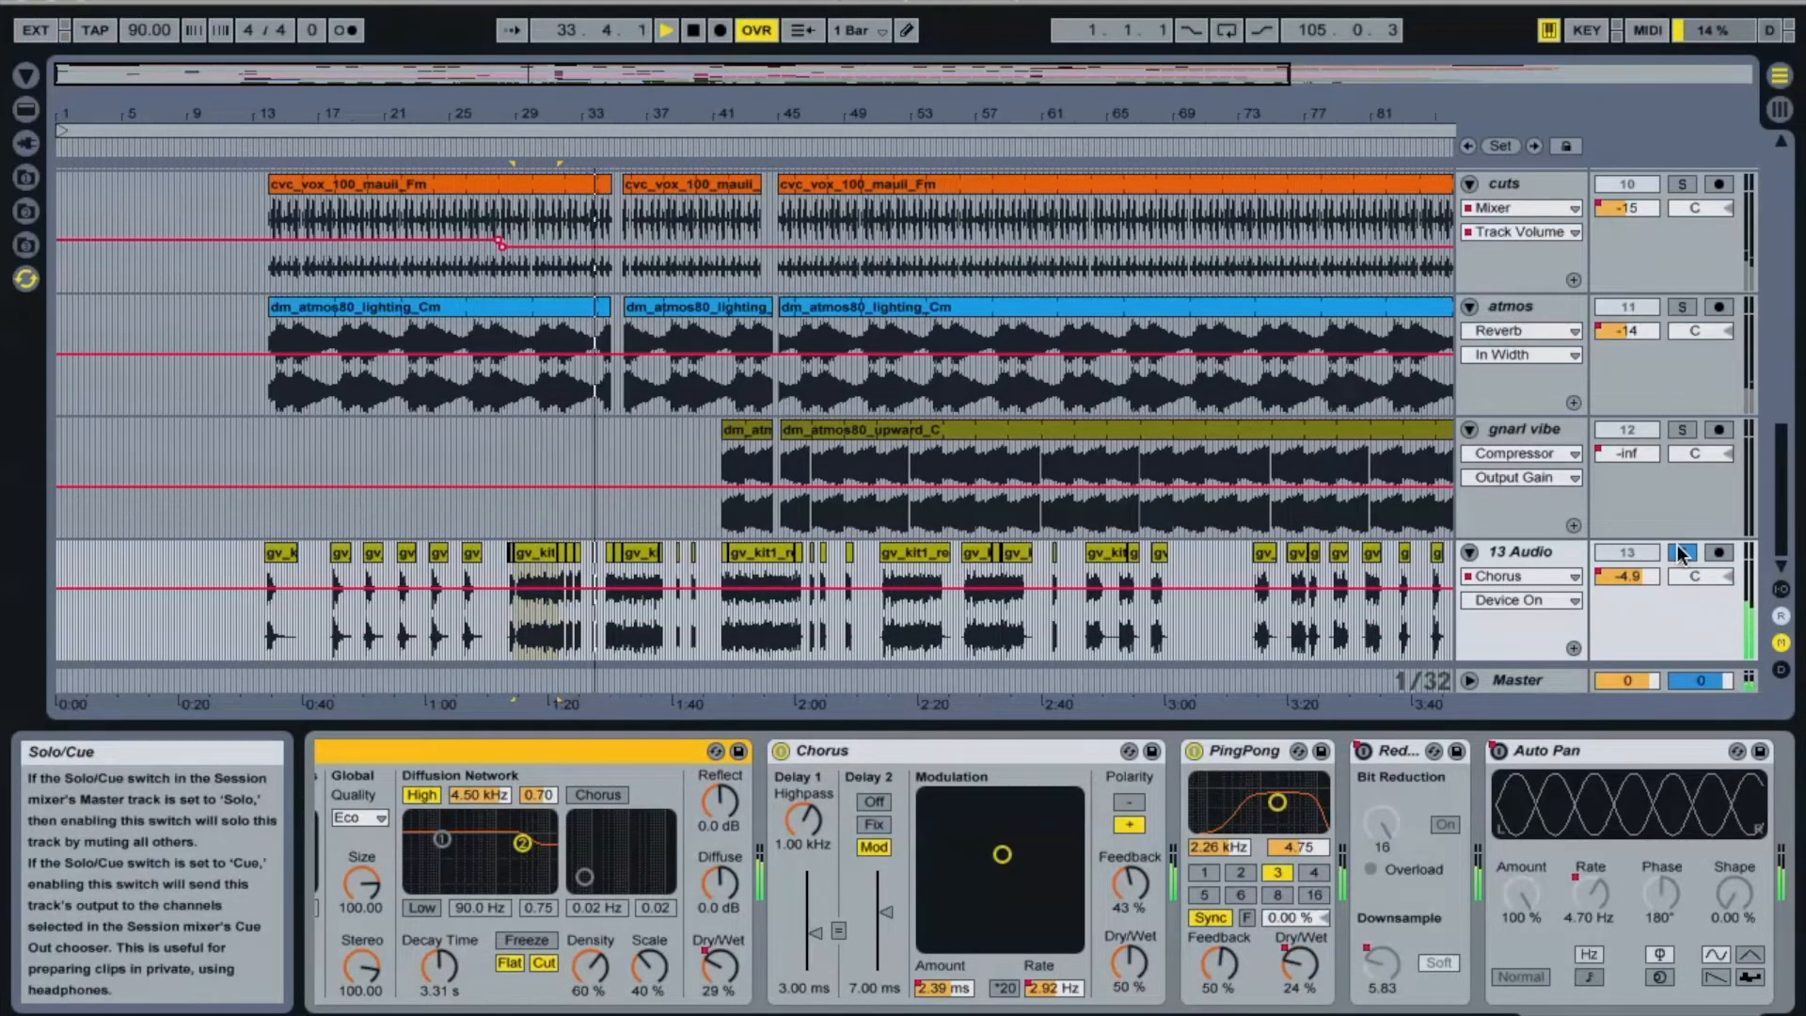
left_click(1682, 553)
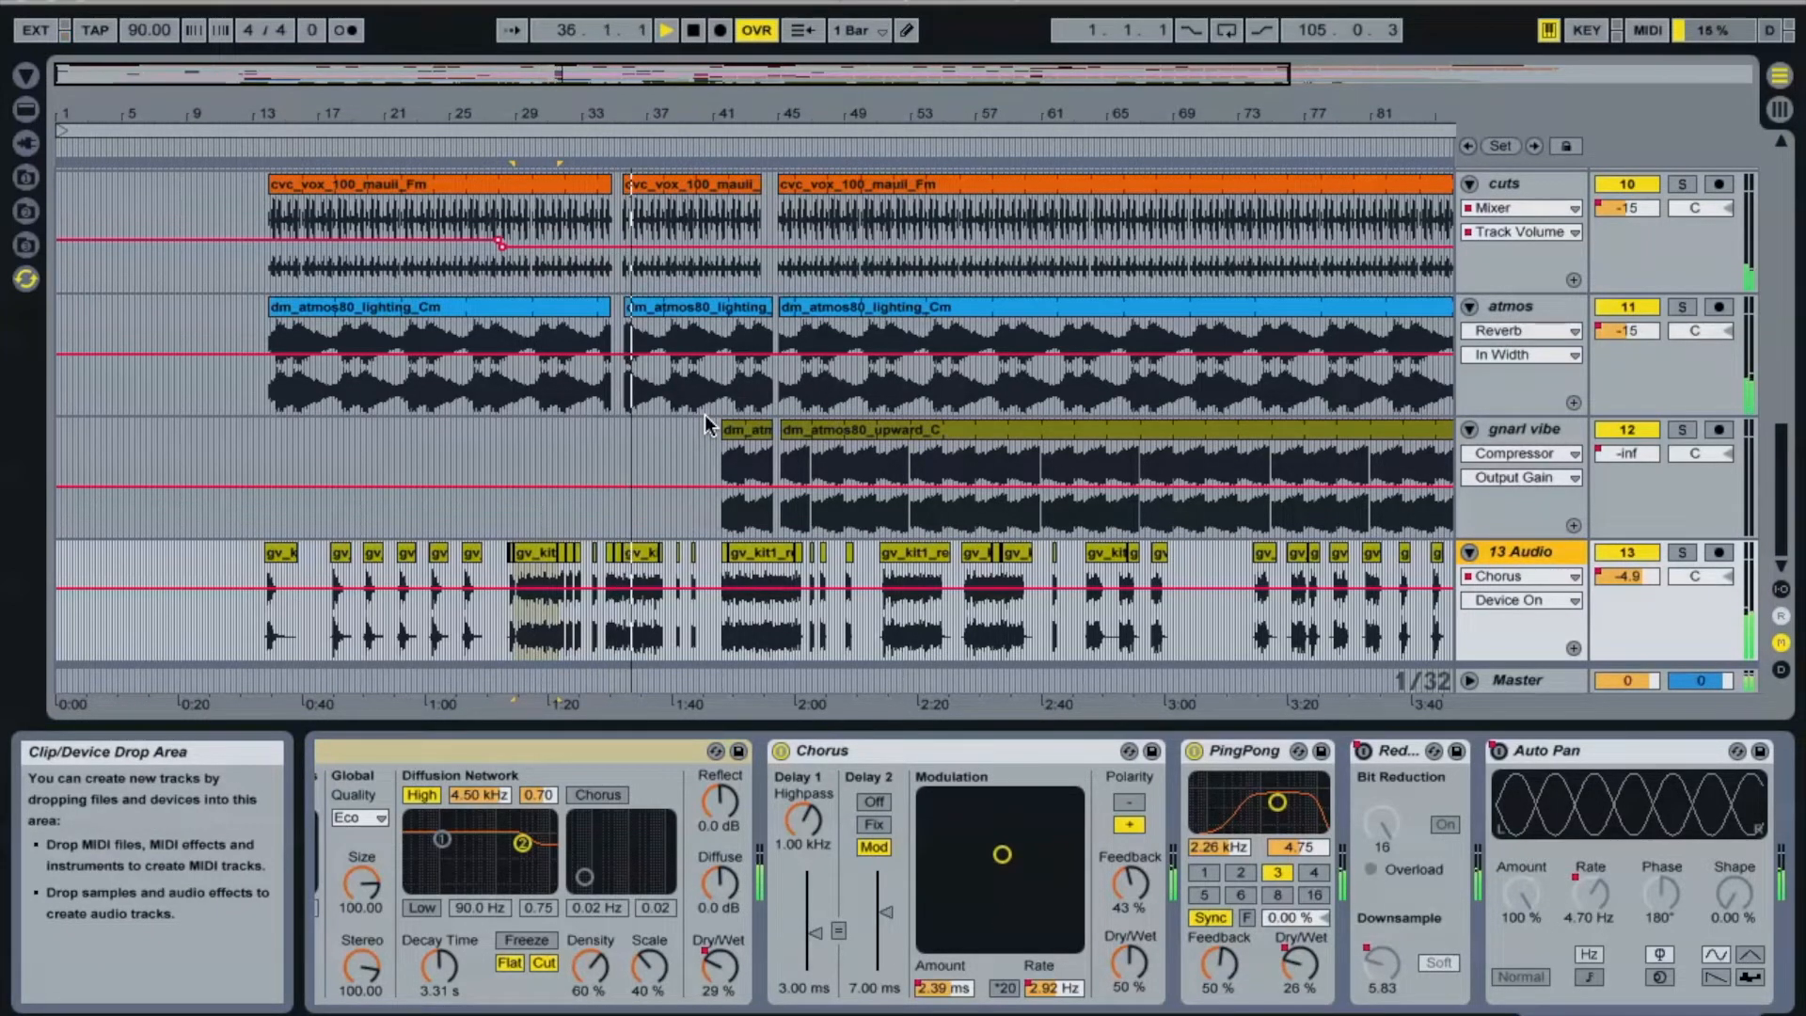
Step: Solo the shaker track during playback, select it to show its devices, and release the solo
scroll(704, 414, "up", 10)
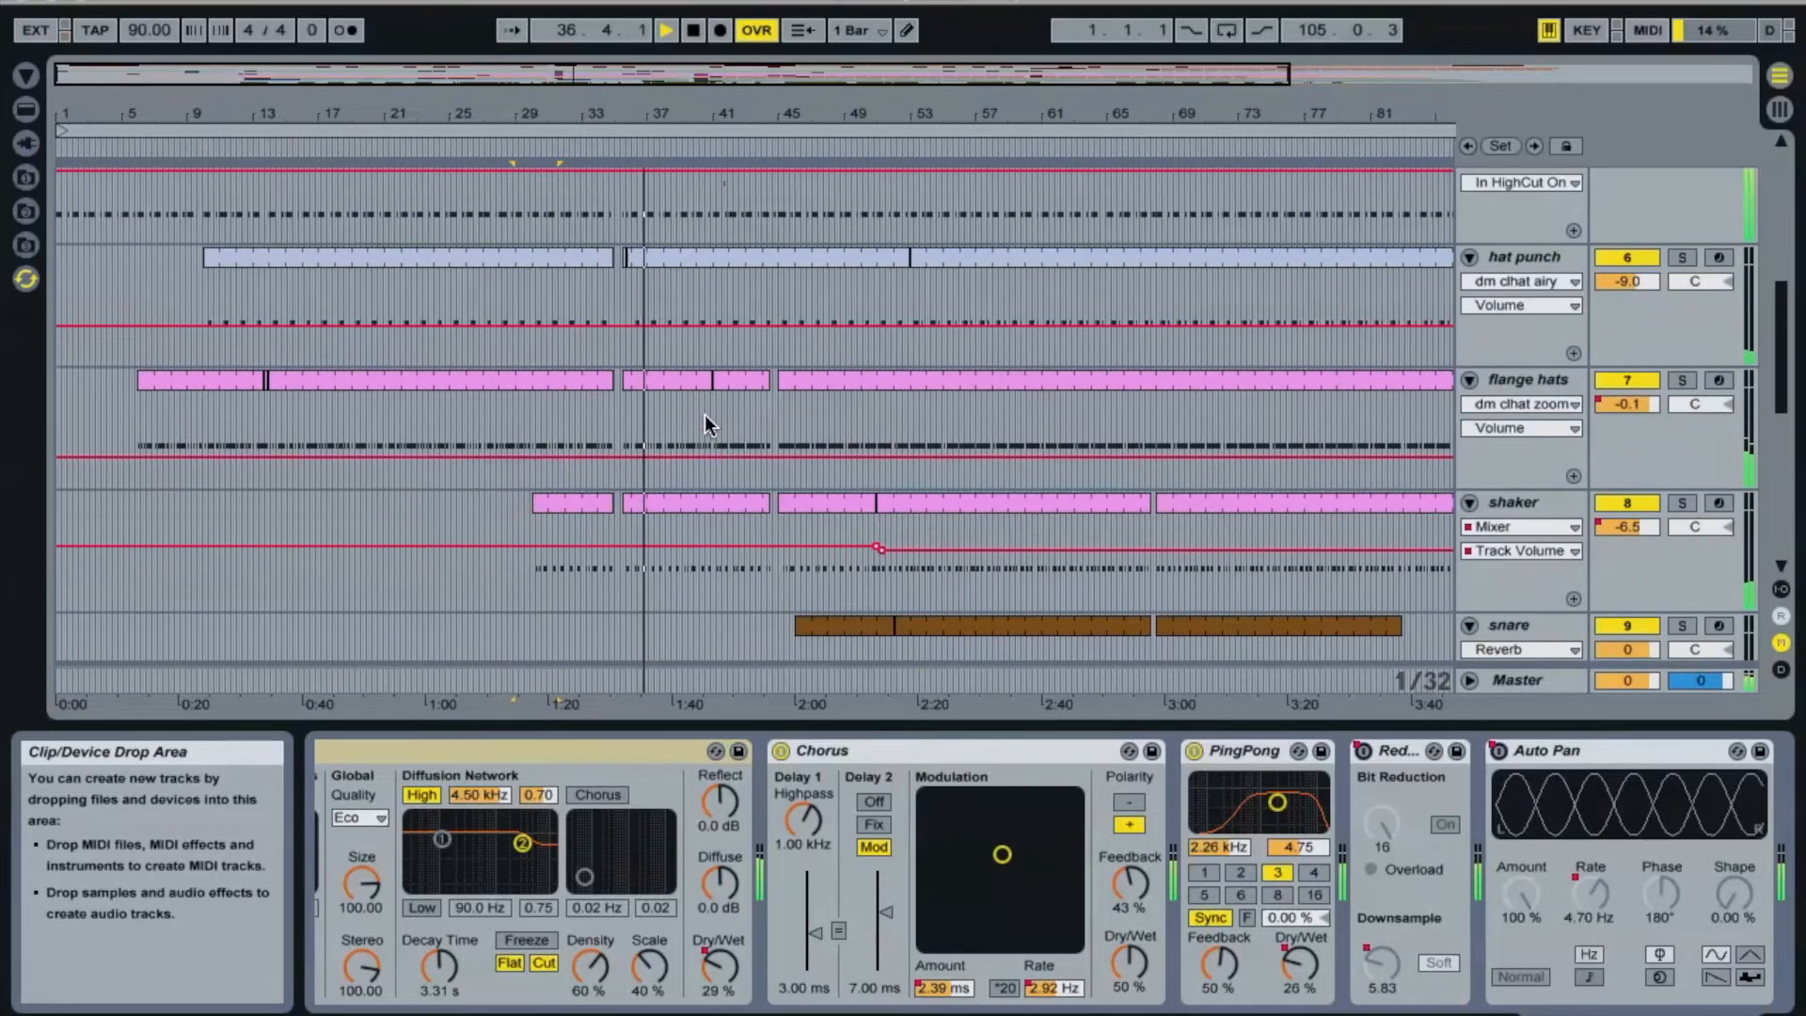
scroll(705, 426, "down", 3)
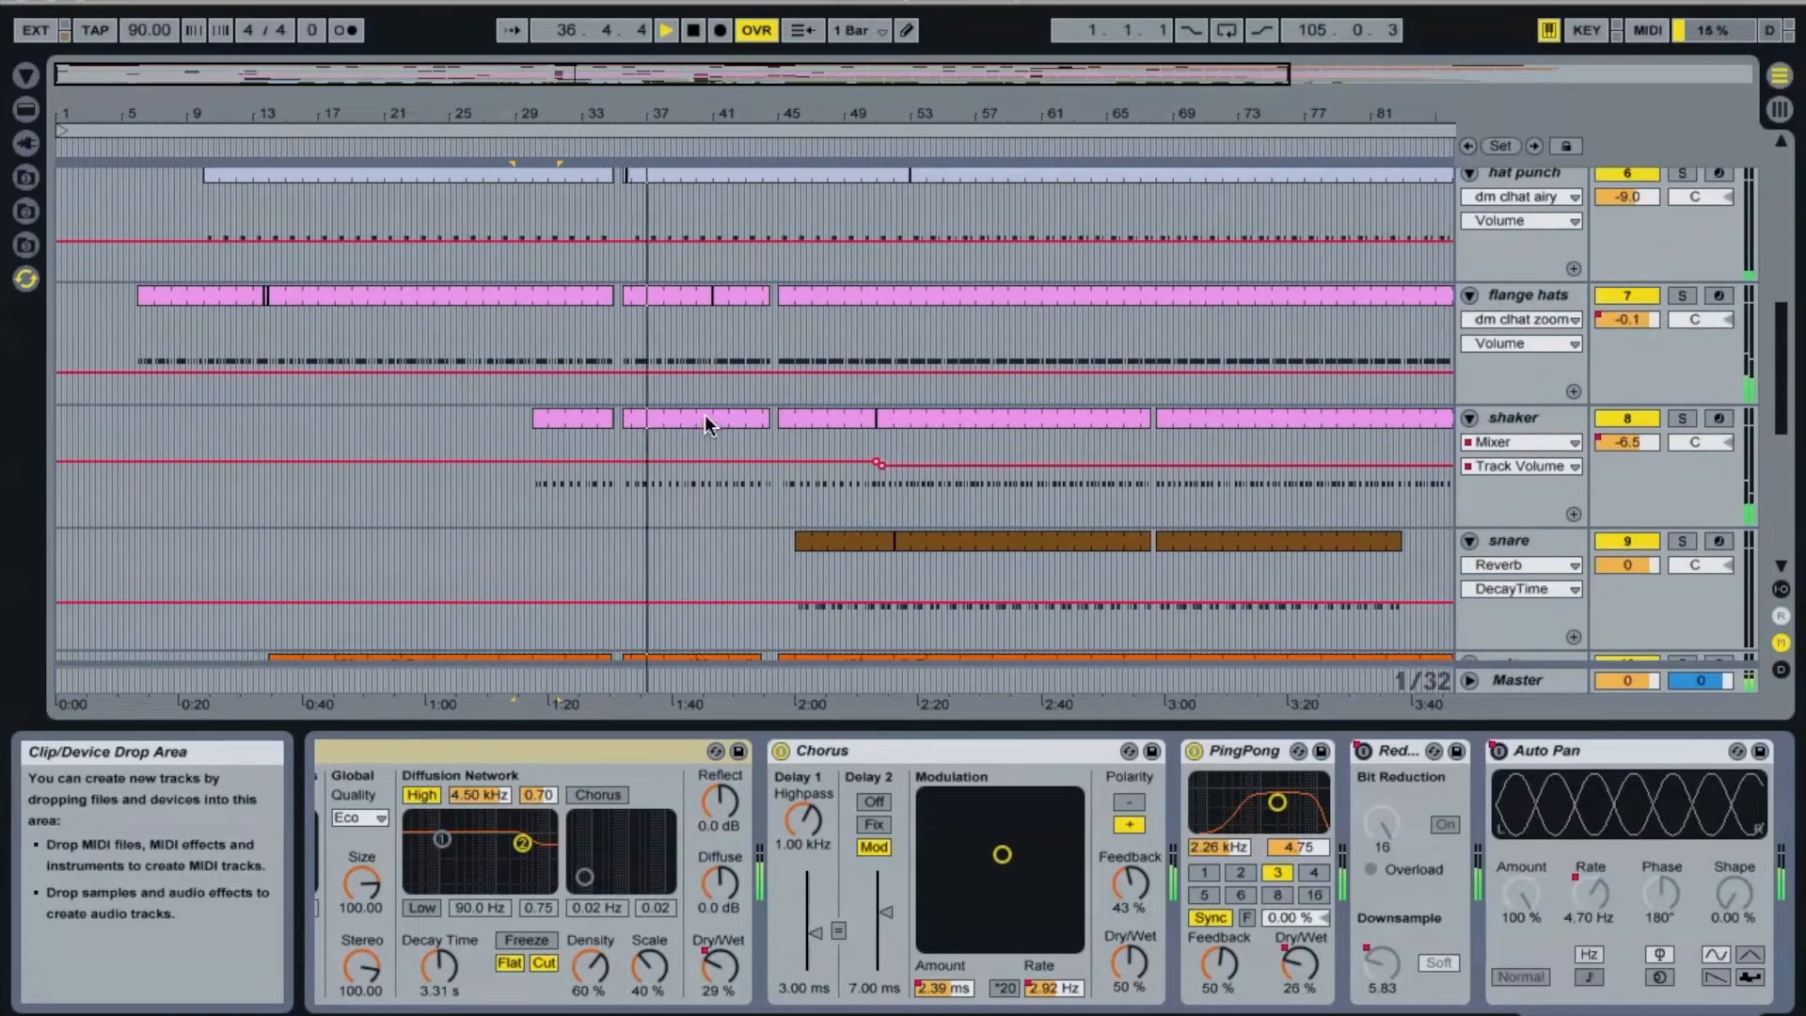
left_click(1682, 419)
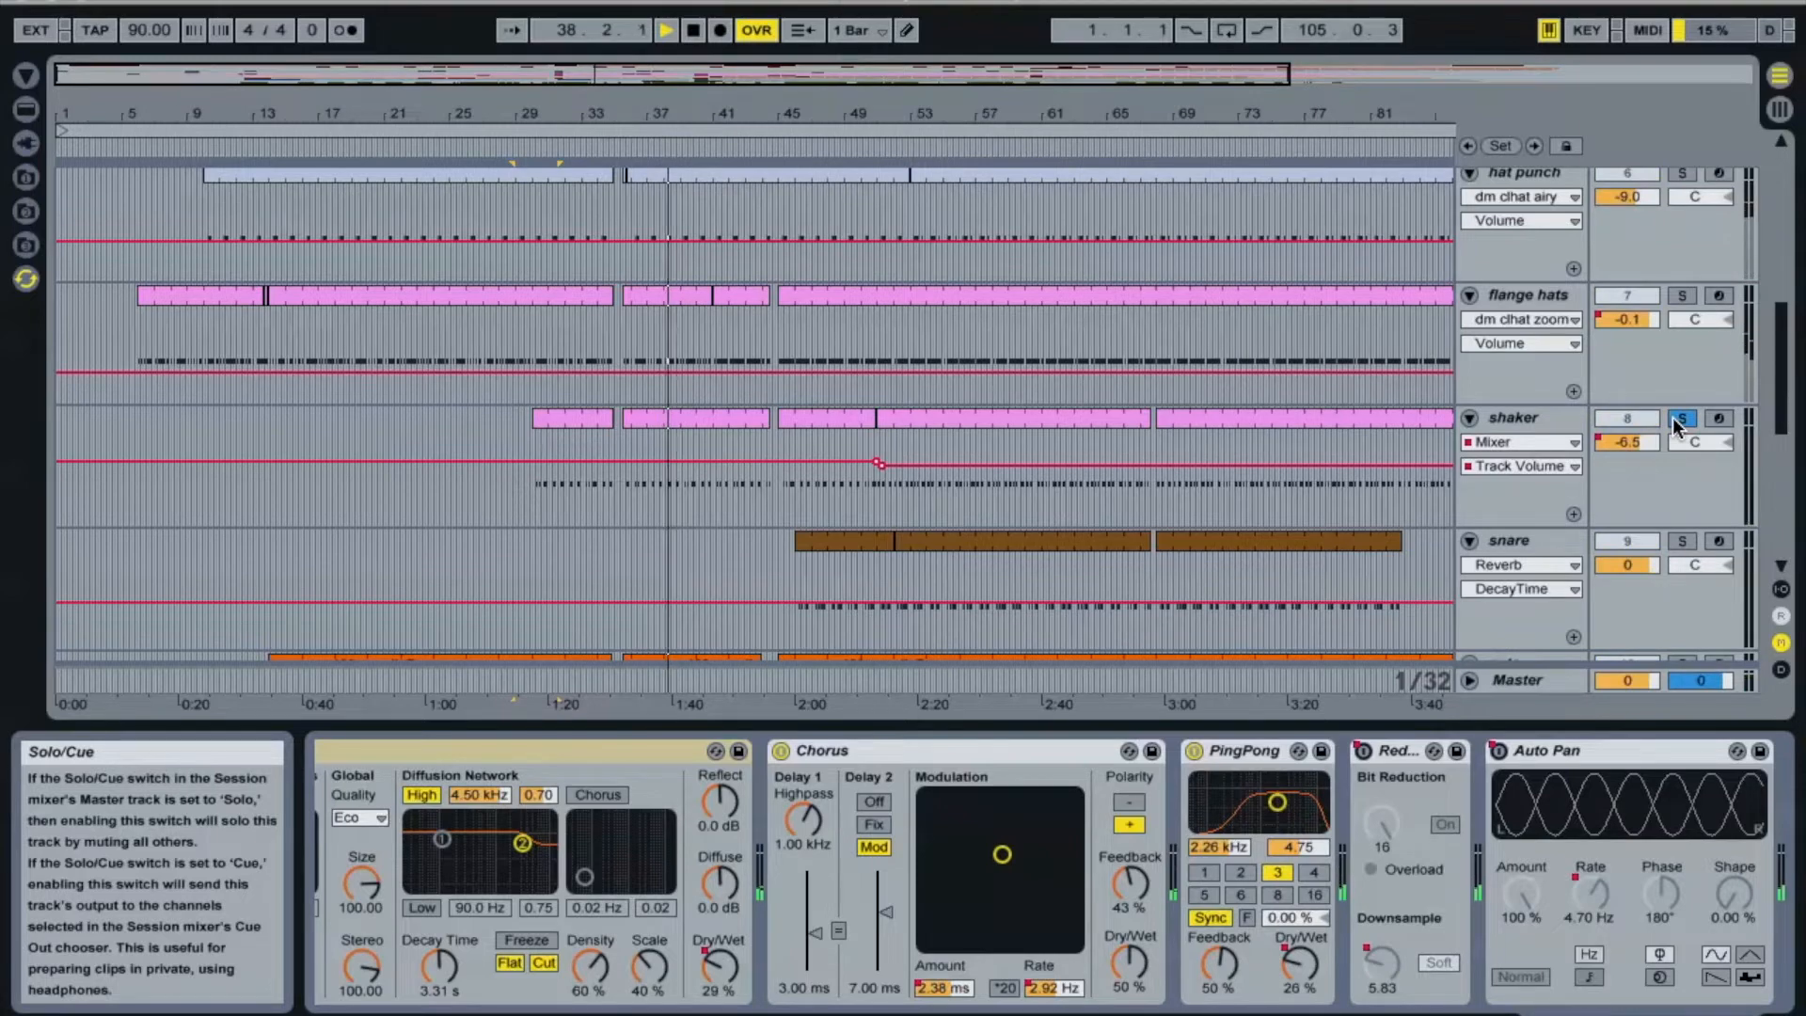
left_click(1565, 410)
left_click(1684, 416)
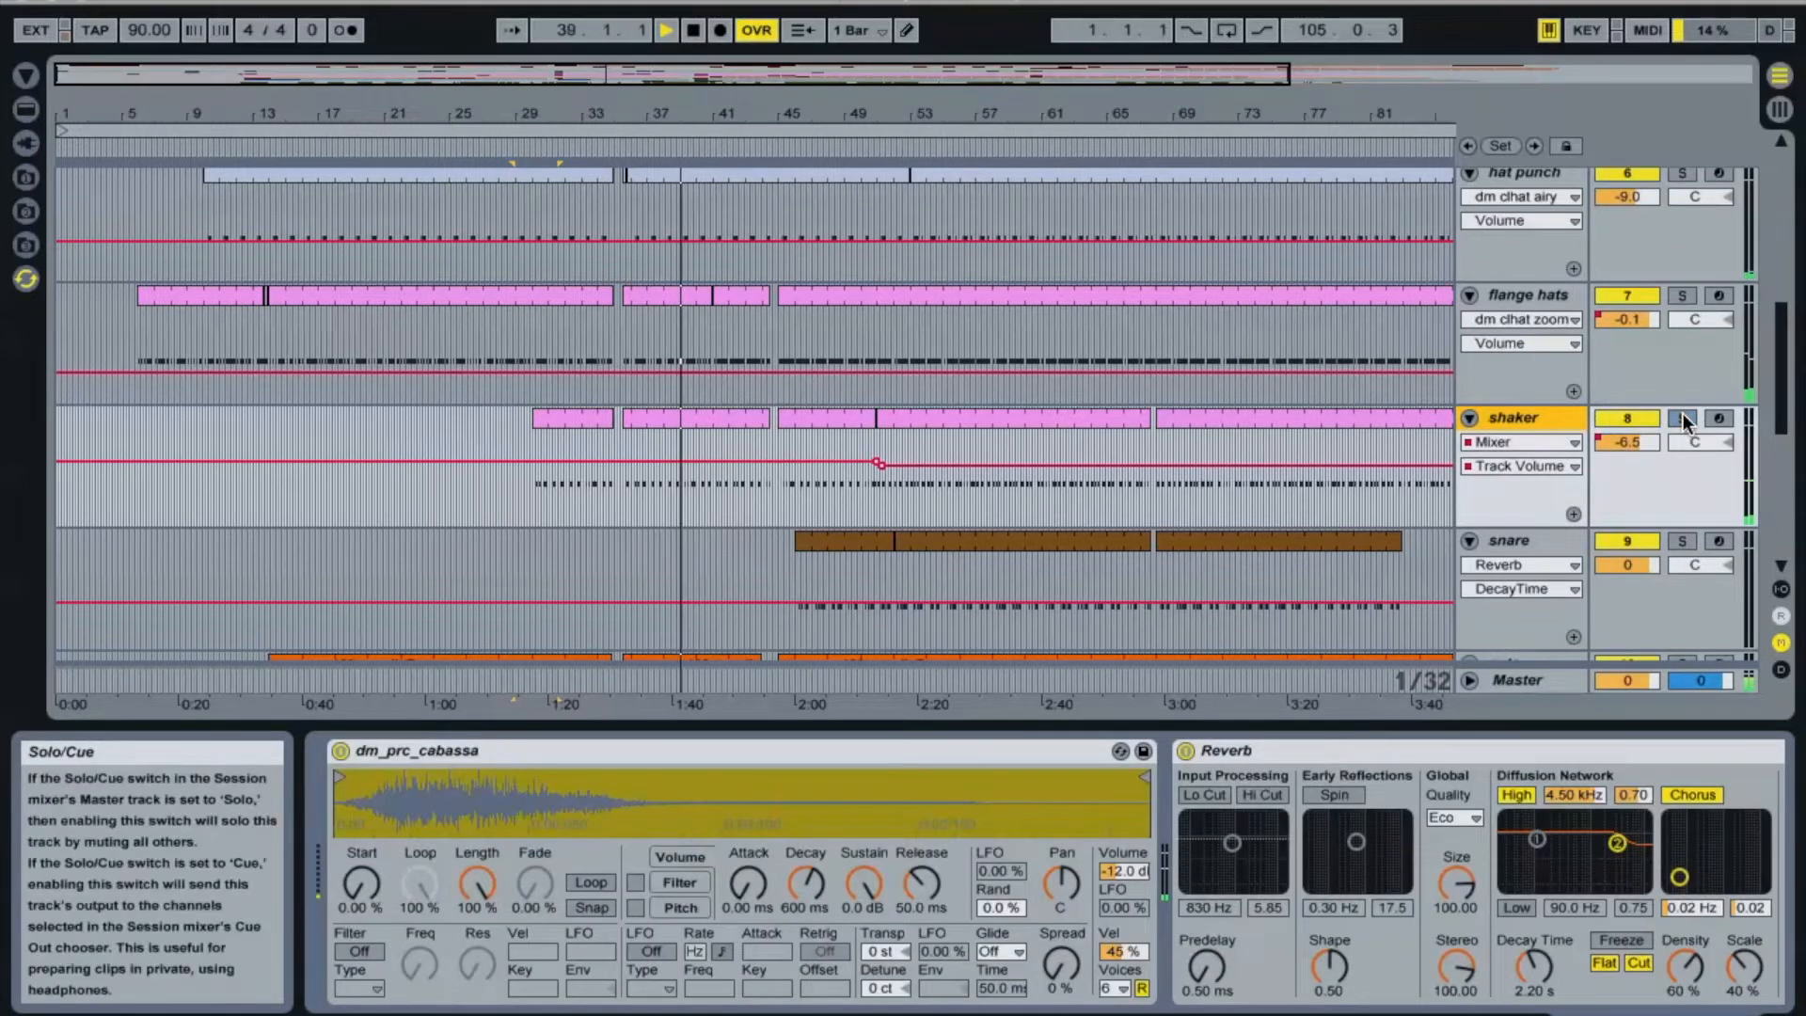
Step: Review the track stack and select the one shots track to show its devices
scroll(955, 372, "down", 10)
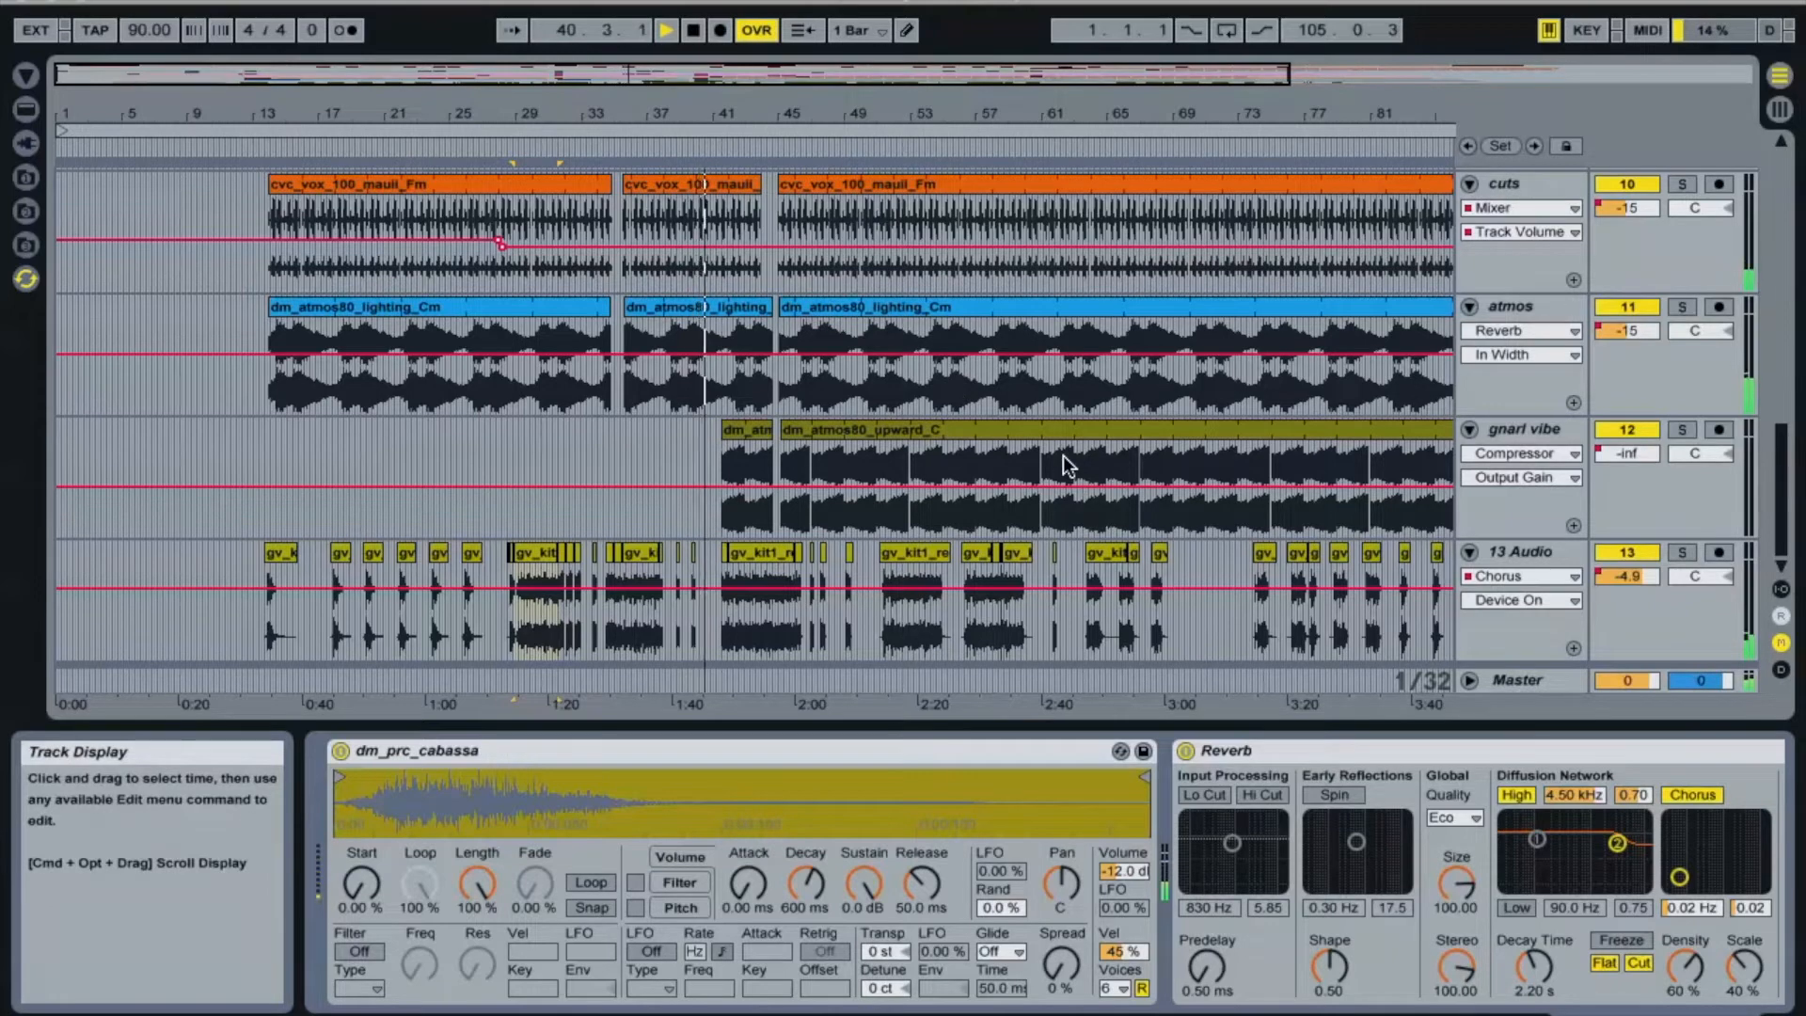
scroll(1065, 455, "up", 20)
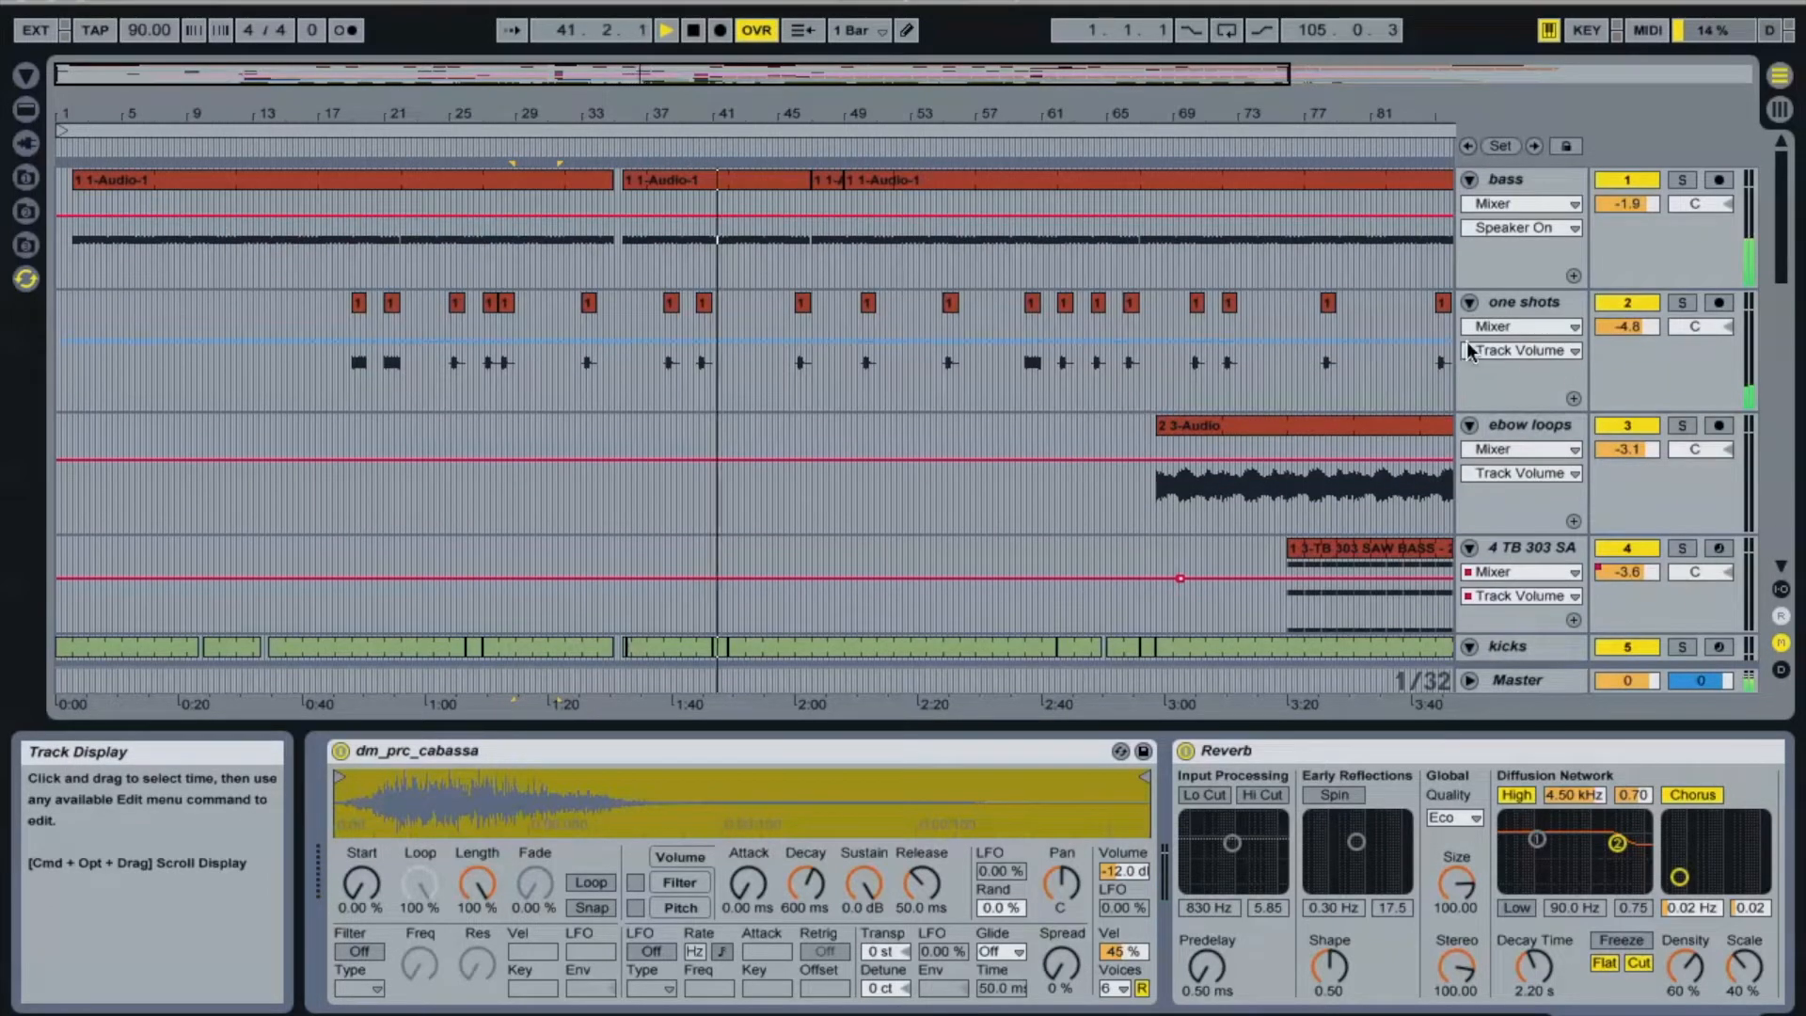
left_click(1522, 297)
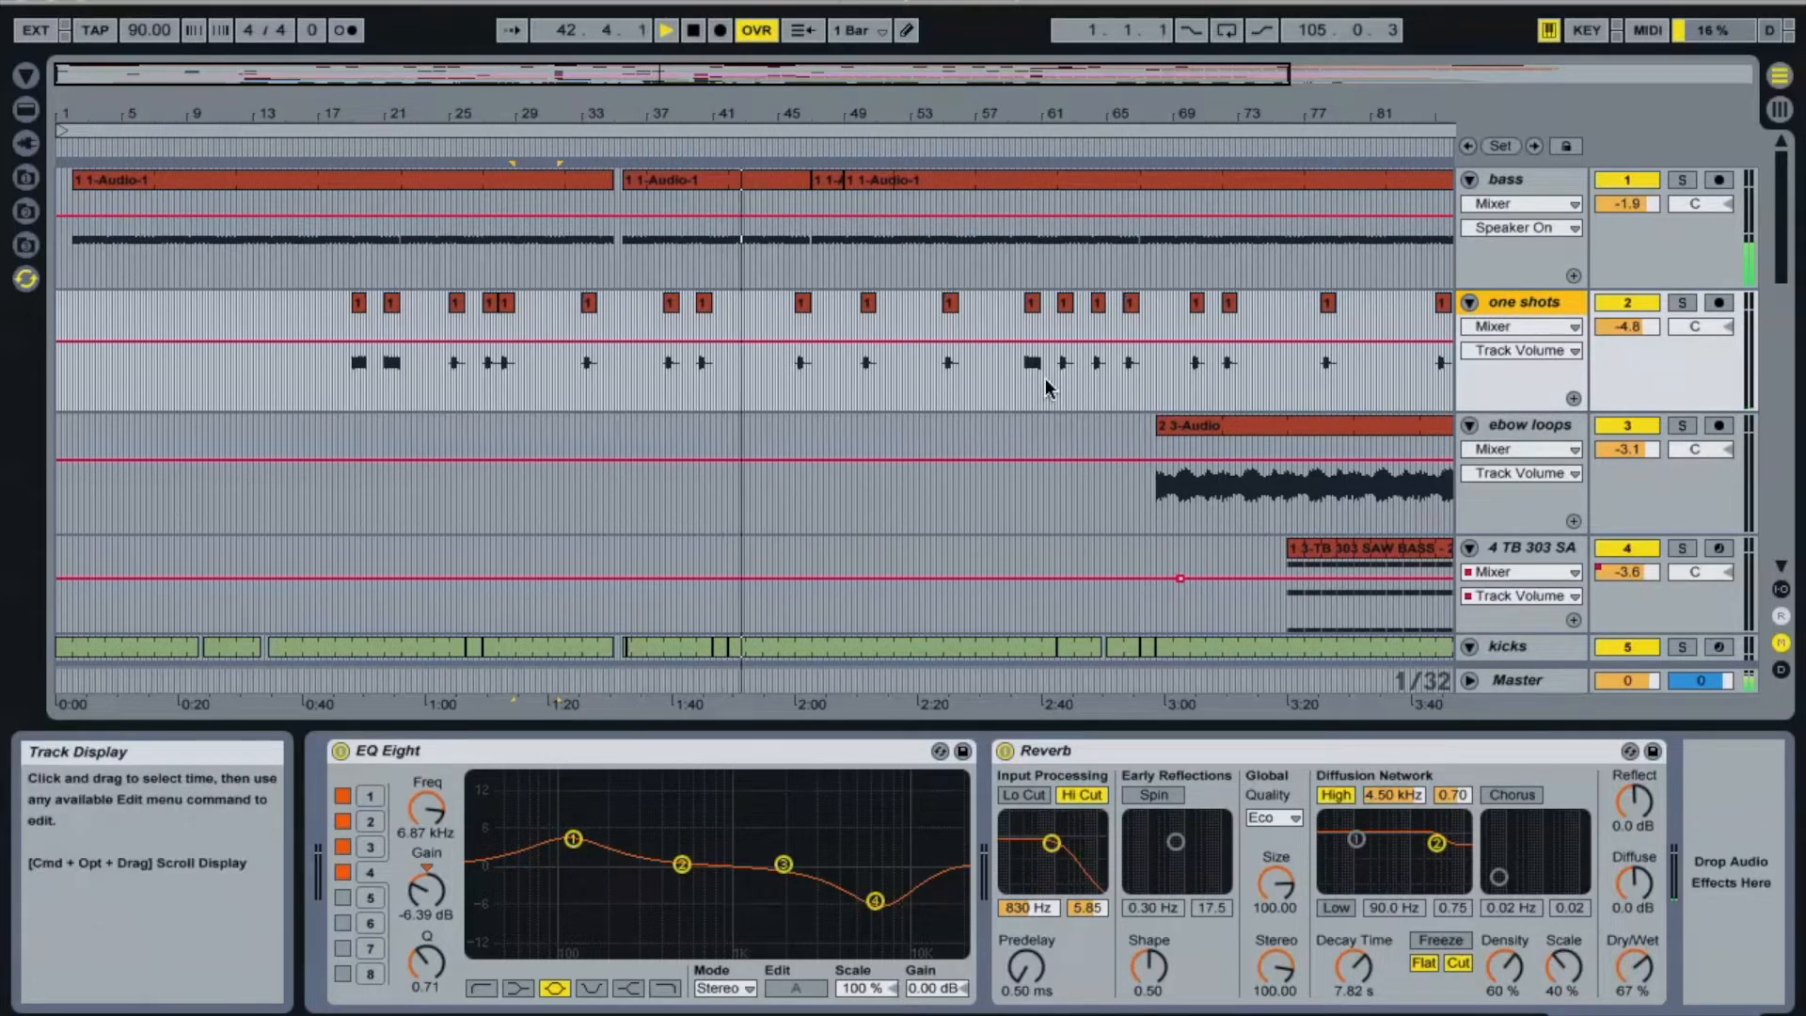
Step: Solo the gnarl vibe track, select its long clip and examine the device chain from the Compressor to the Reverb
scroll(1009, 381, "down", 20)
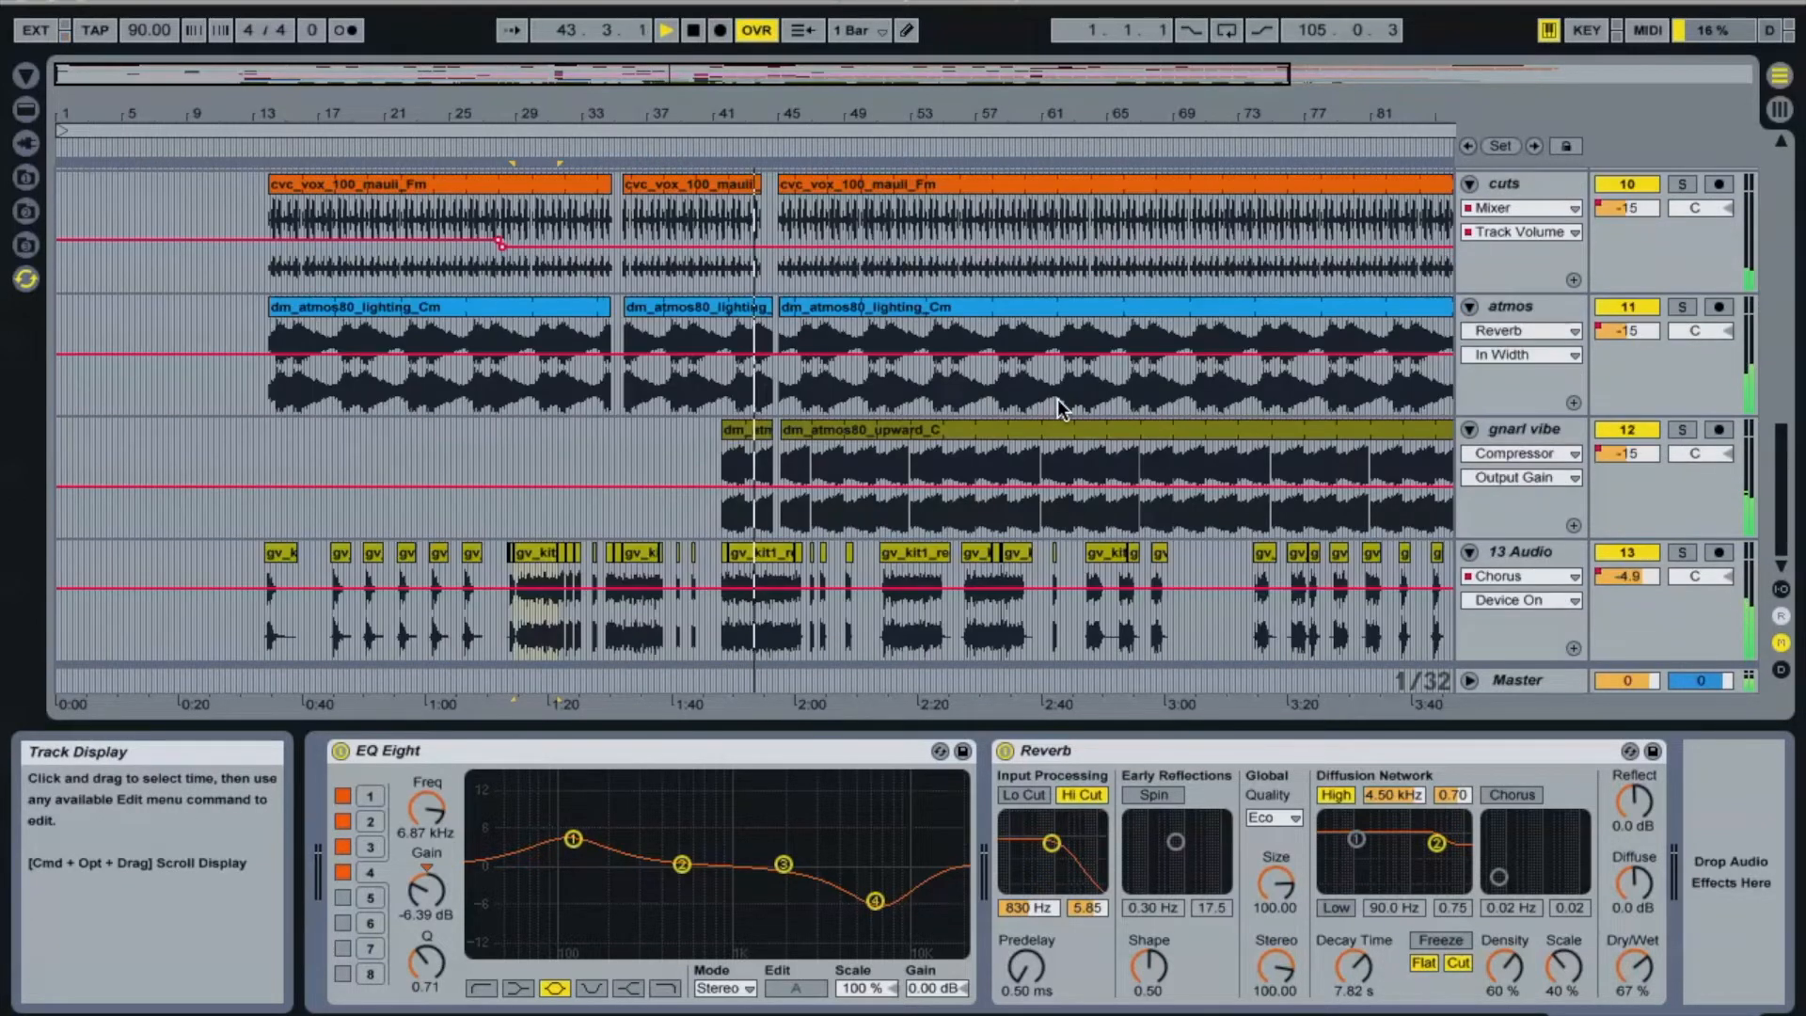
left_click(1683, 429)
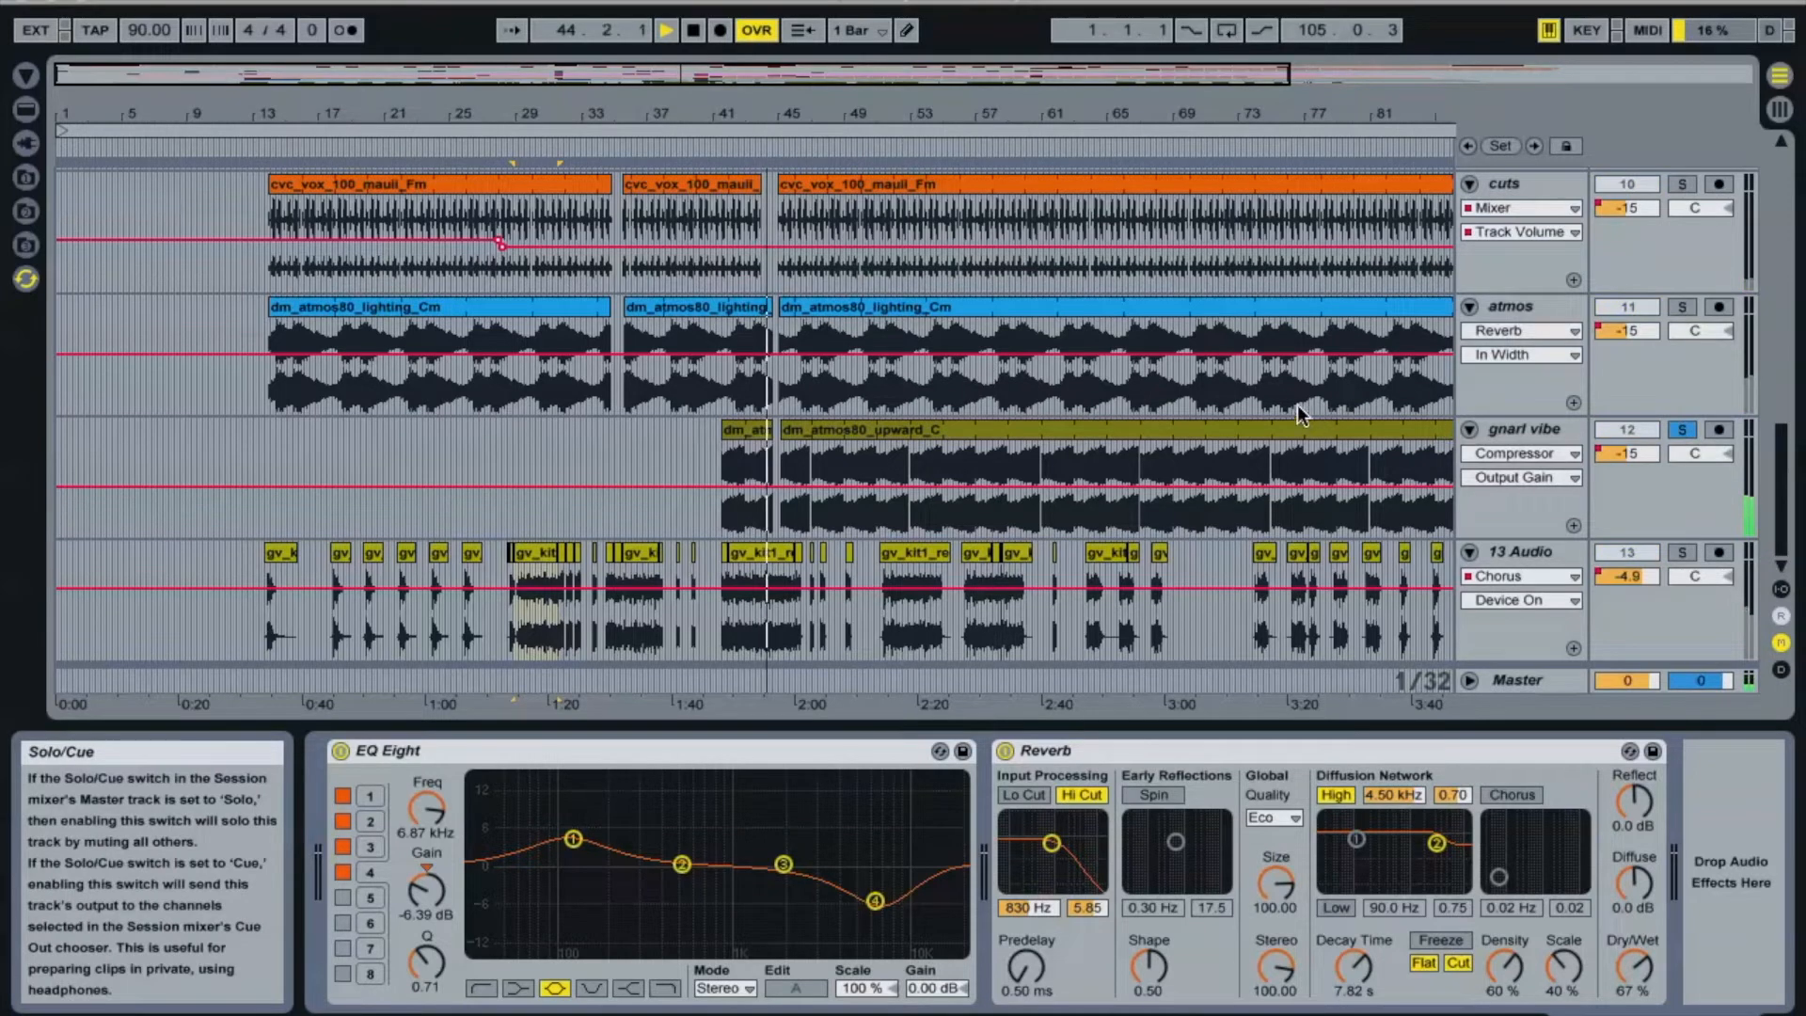
left_click(1291, 419)
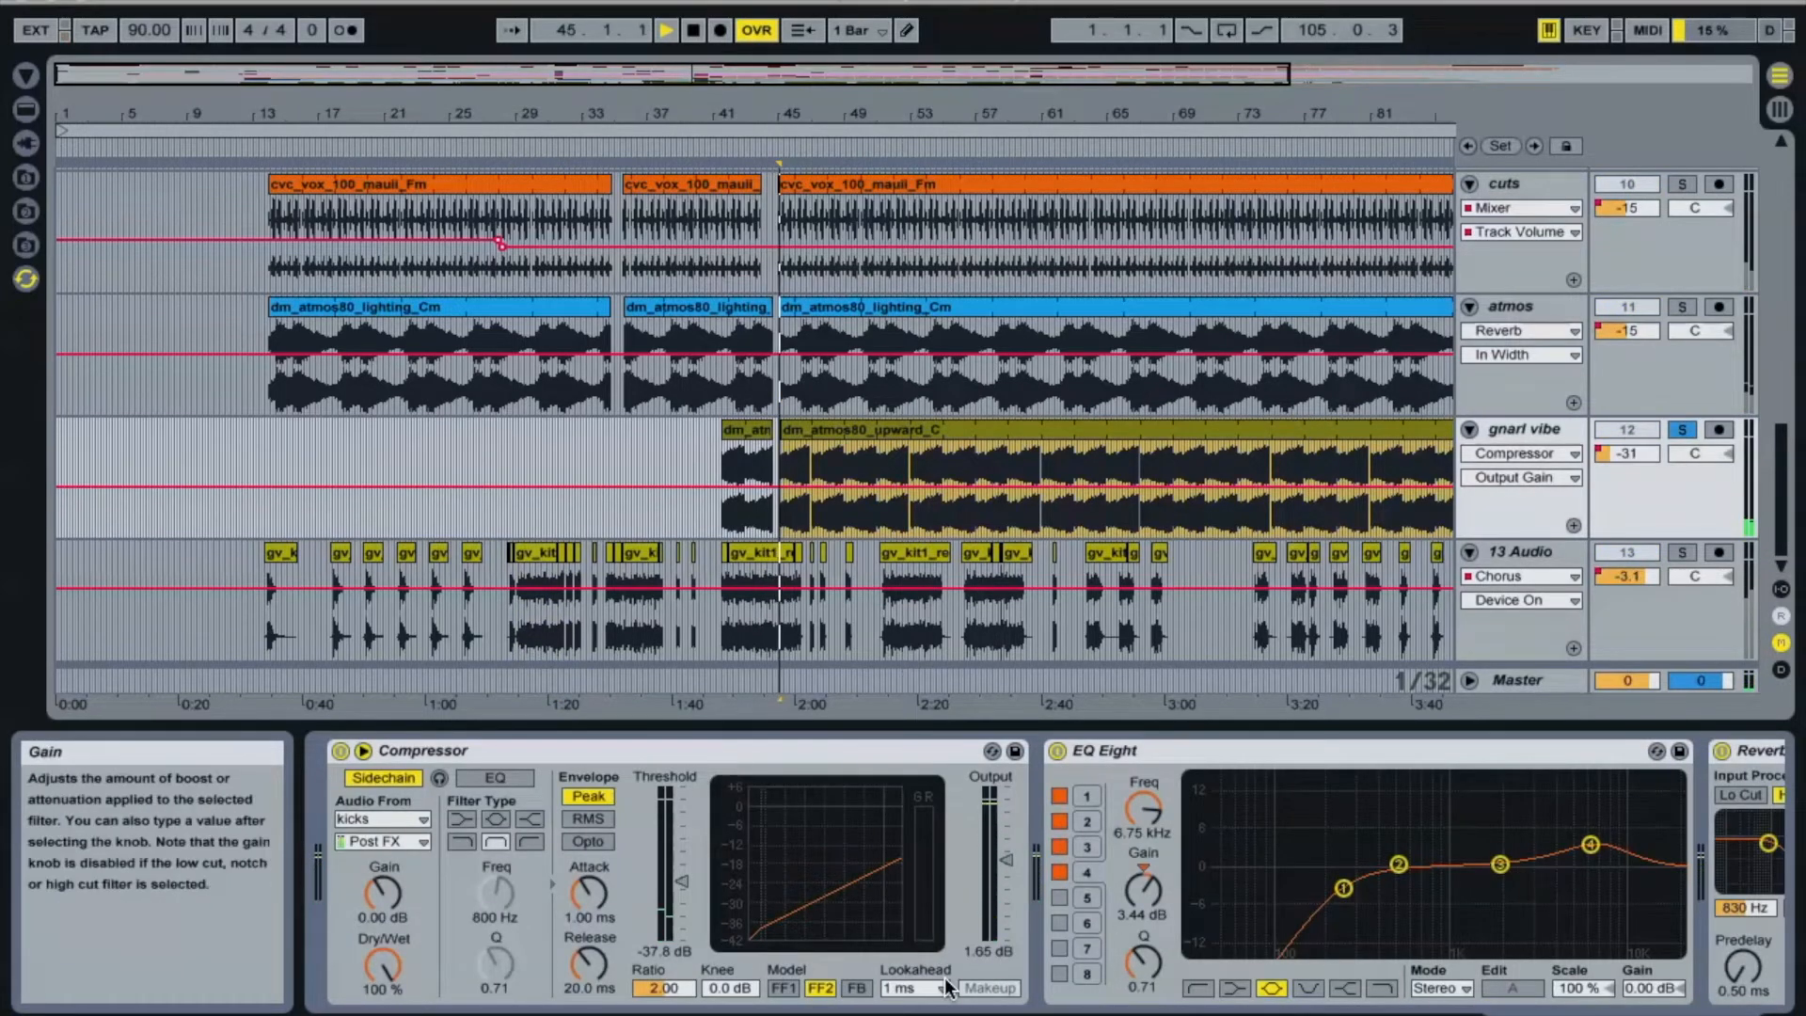
scroll(850, 821, "right", 6)
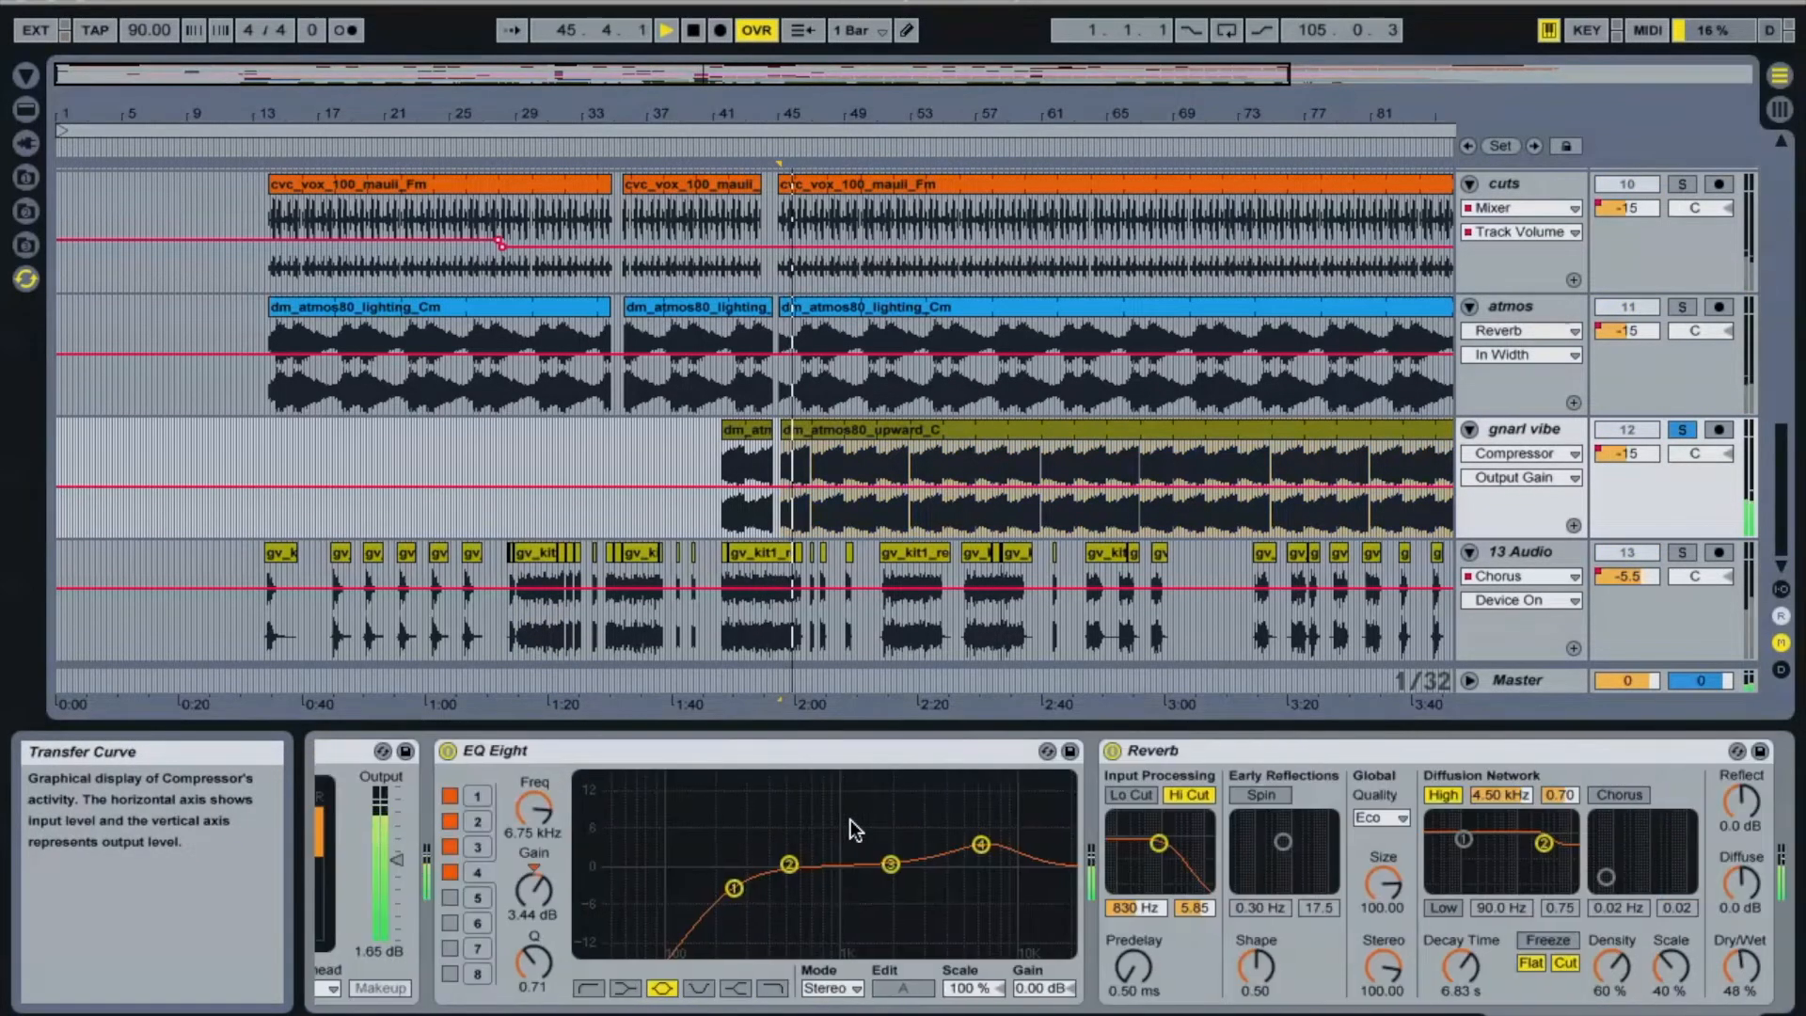
Step: Show the long gnarl vibe clip's sample settings, locate its source file in the browser and hide the browser
left_click(1331, 1014)
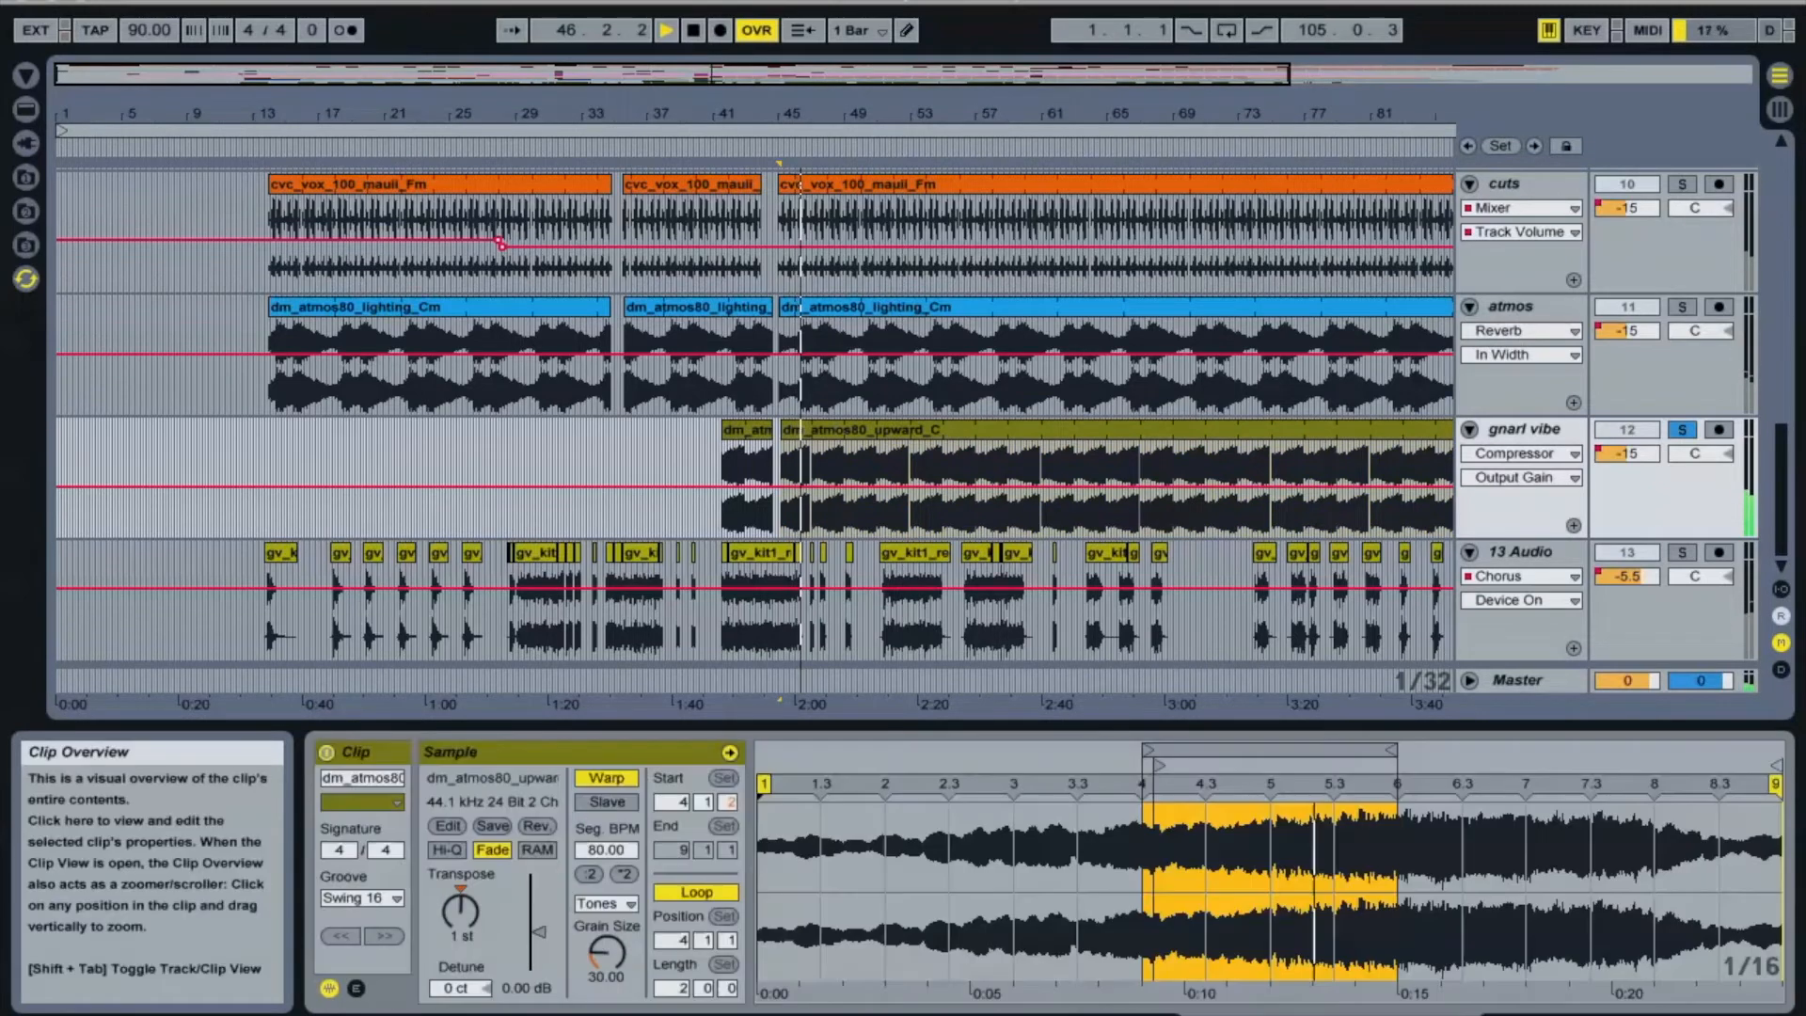
left_click(529, 780)
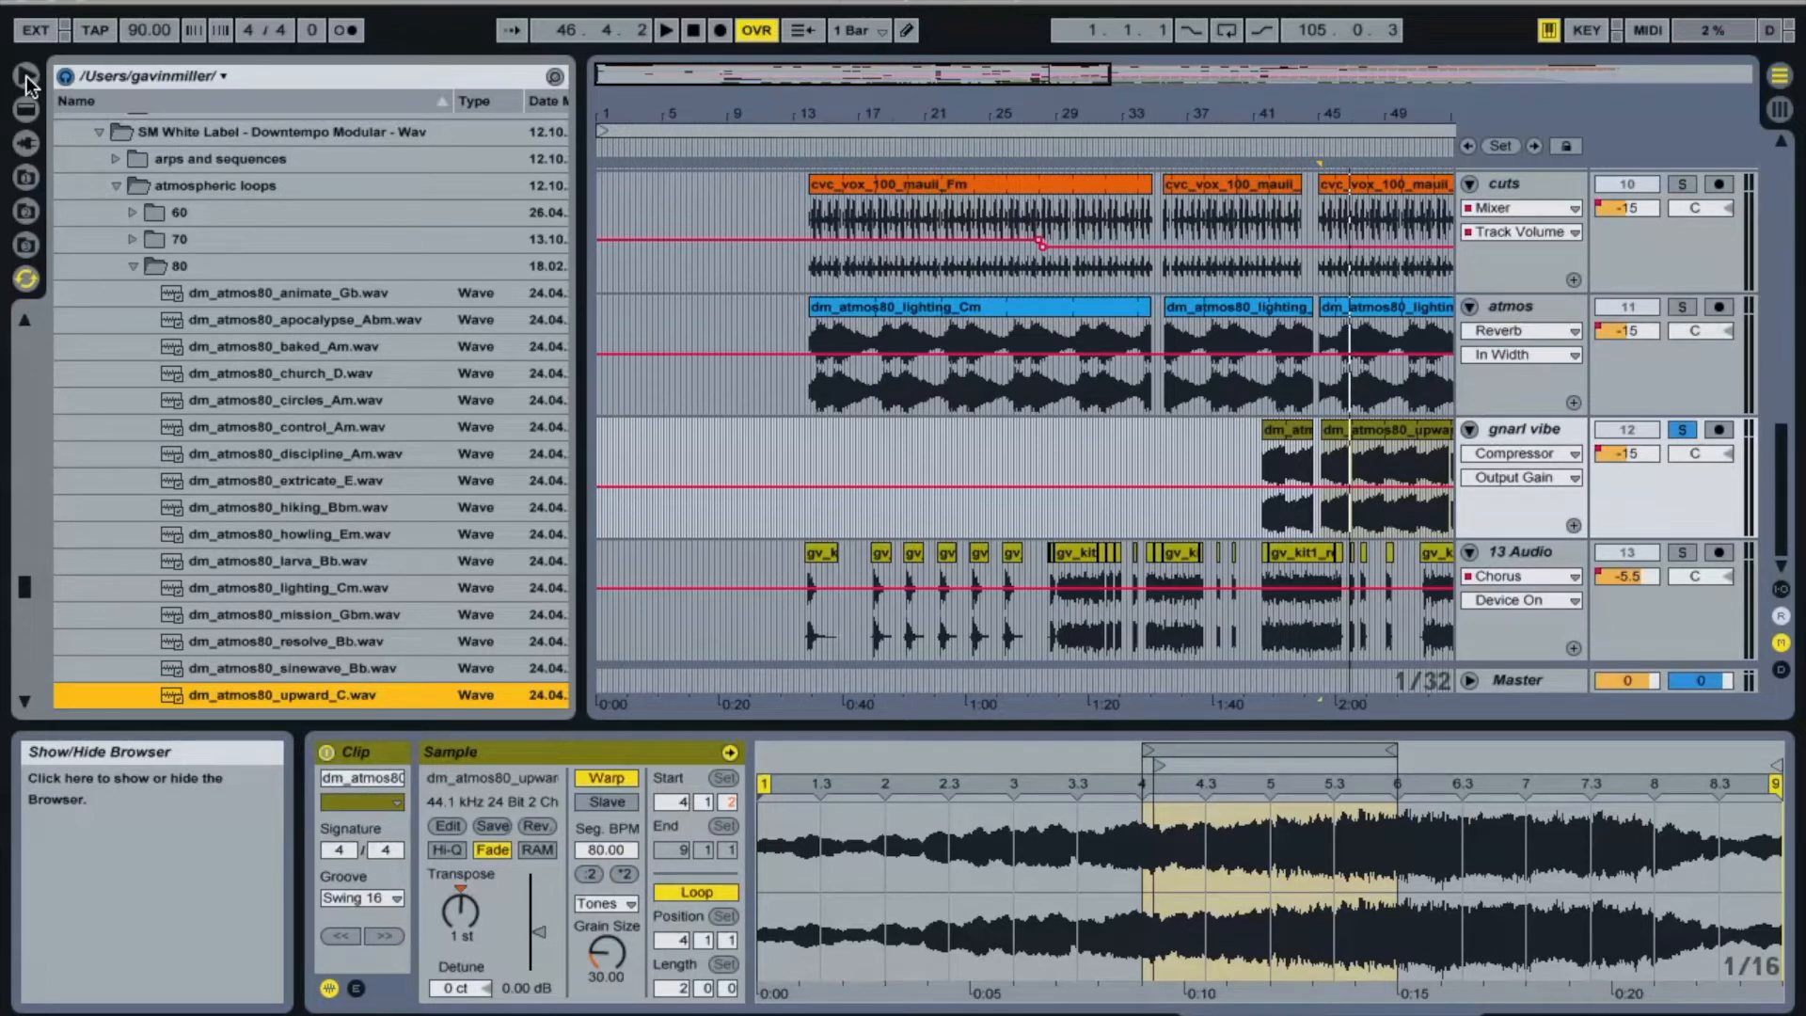
left_click(27, 77)
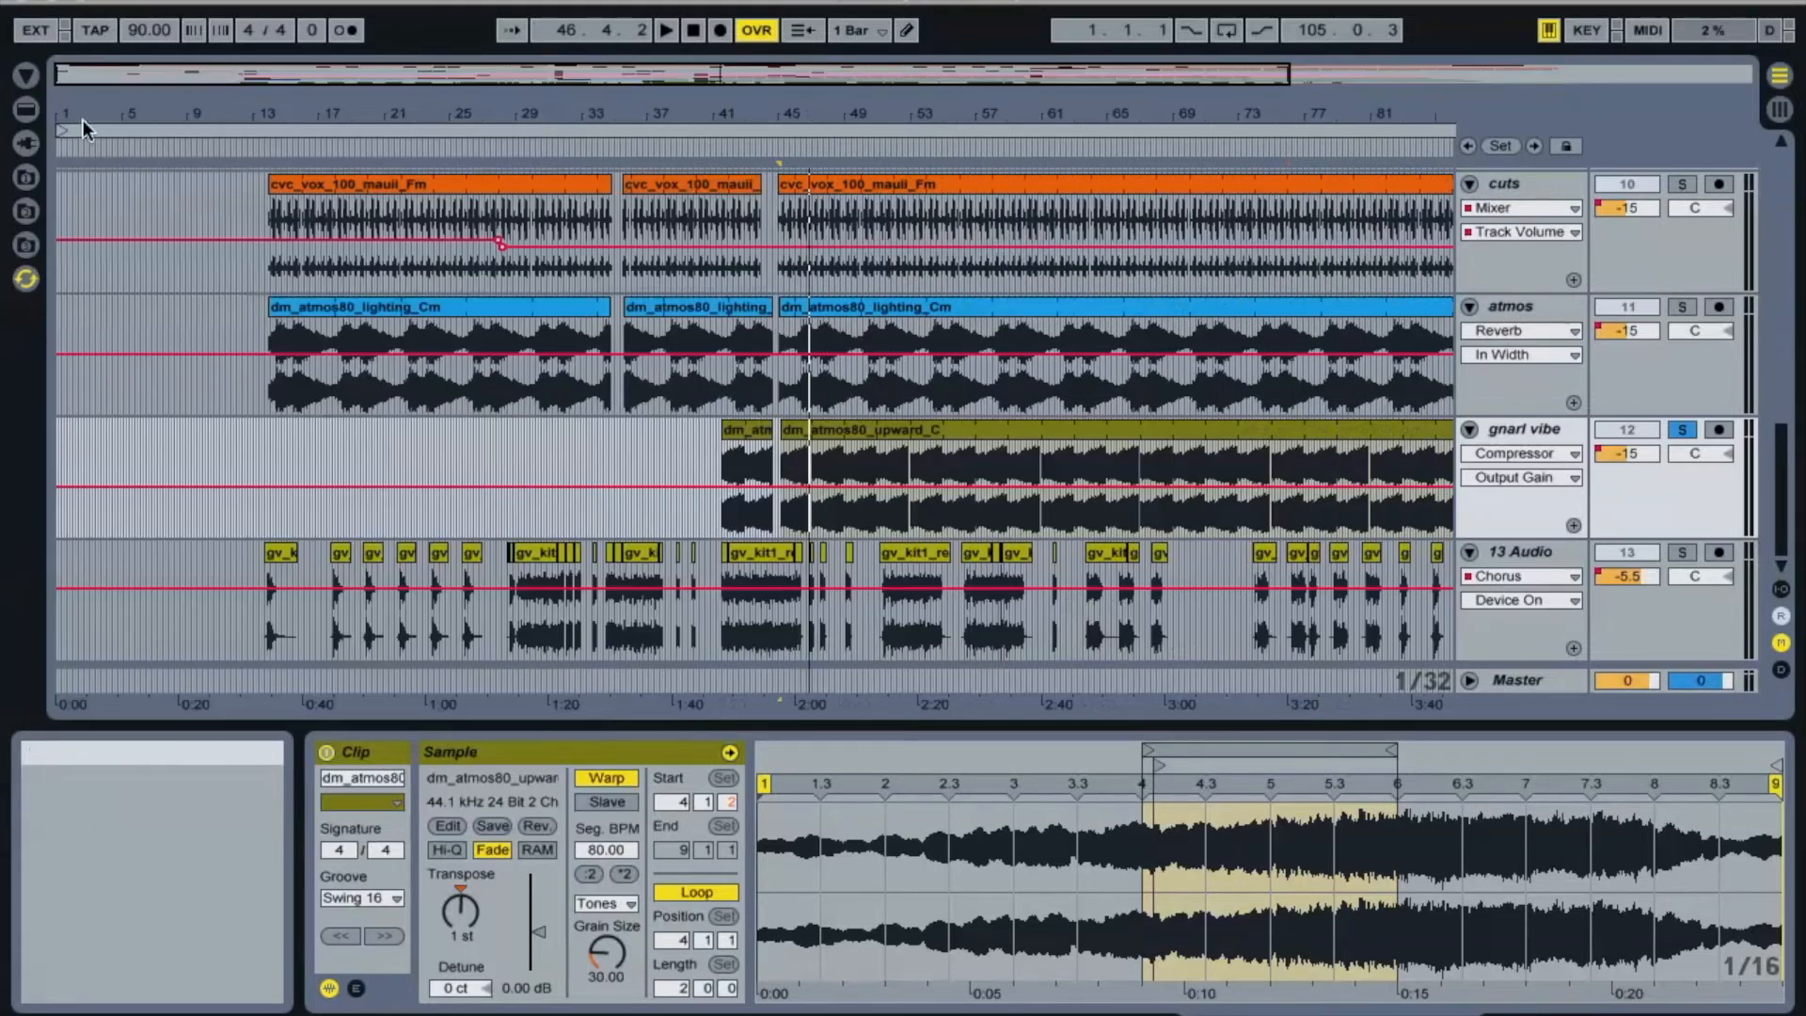
Step: Play the soloed gnarl vibe part from the vocal clip near bar 42, select its long clip and examine its device chain
left_click(777, 553)
key("space")
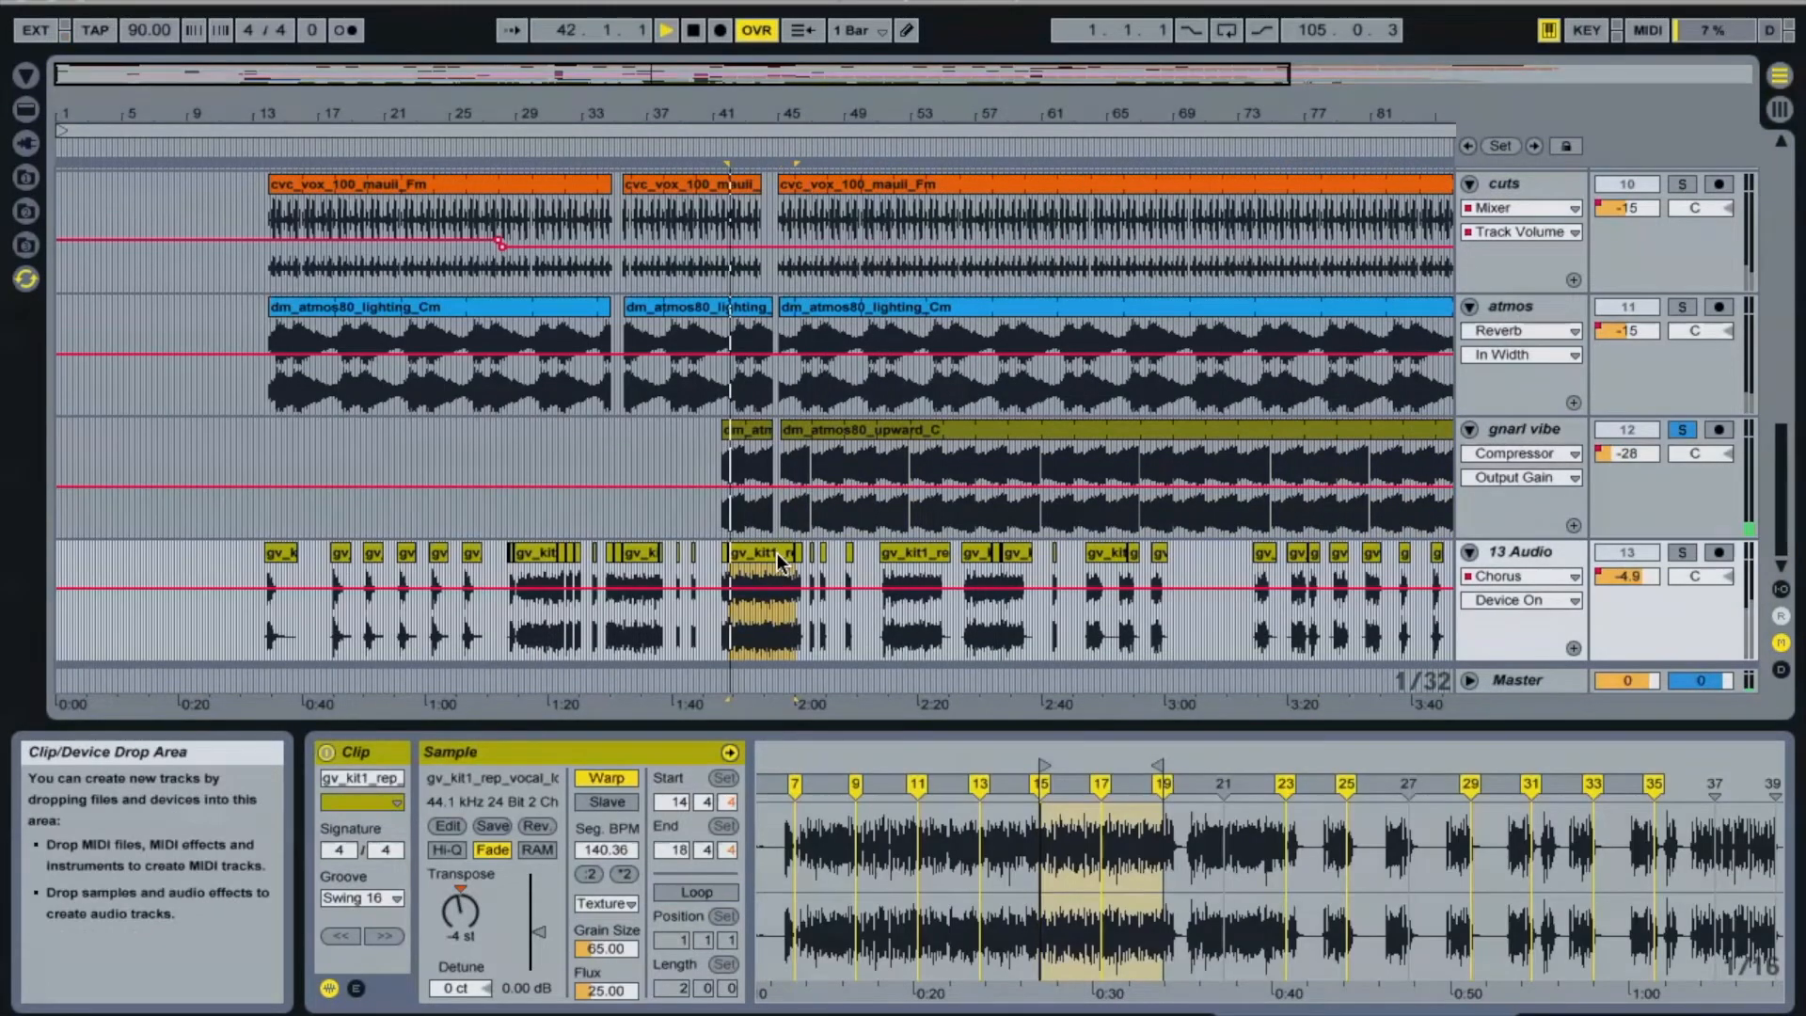
left_click(1019, 435)
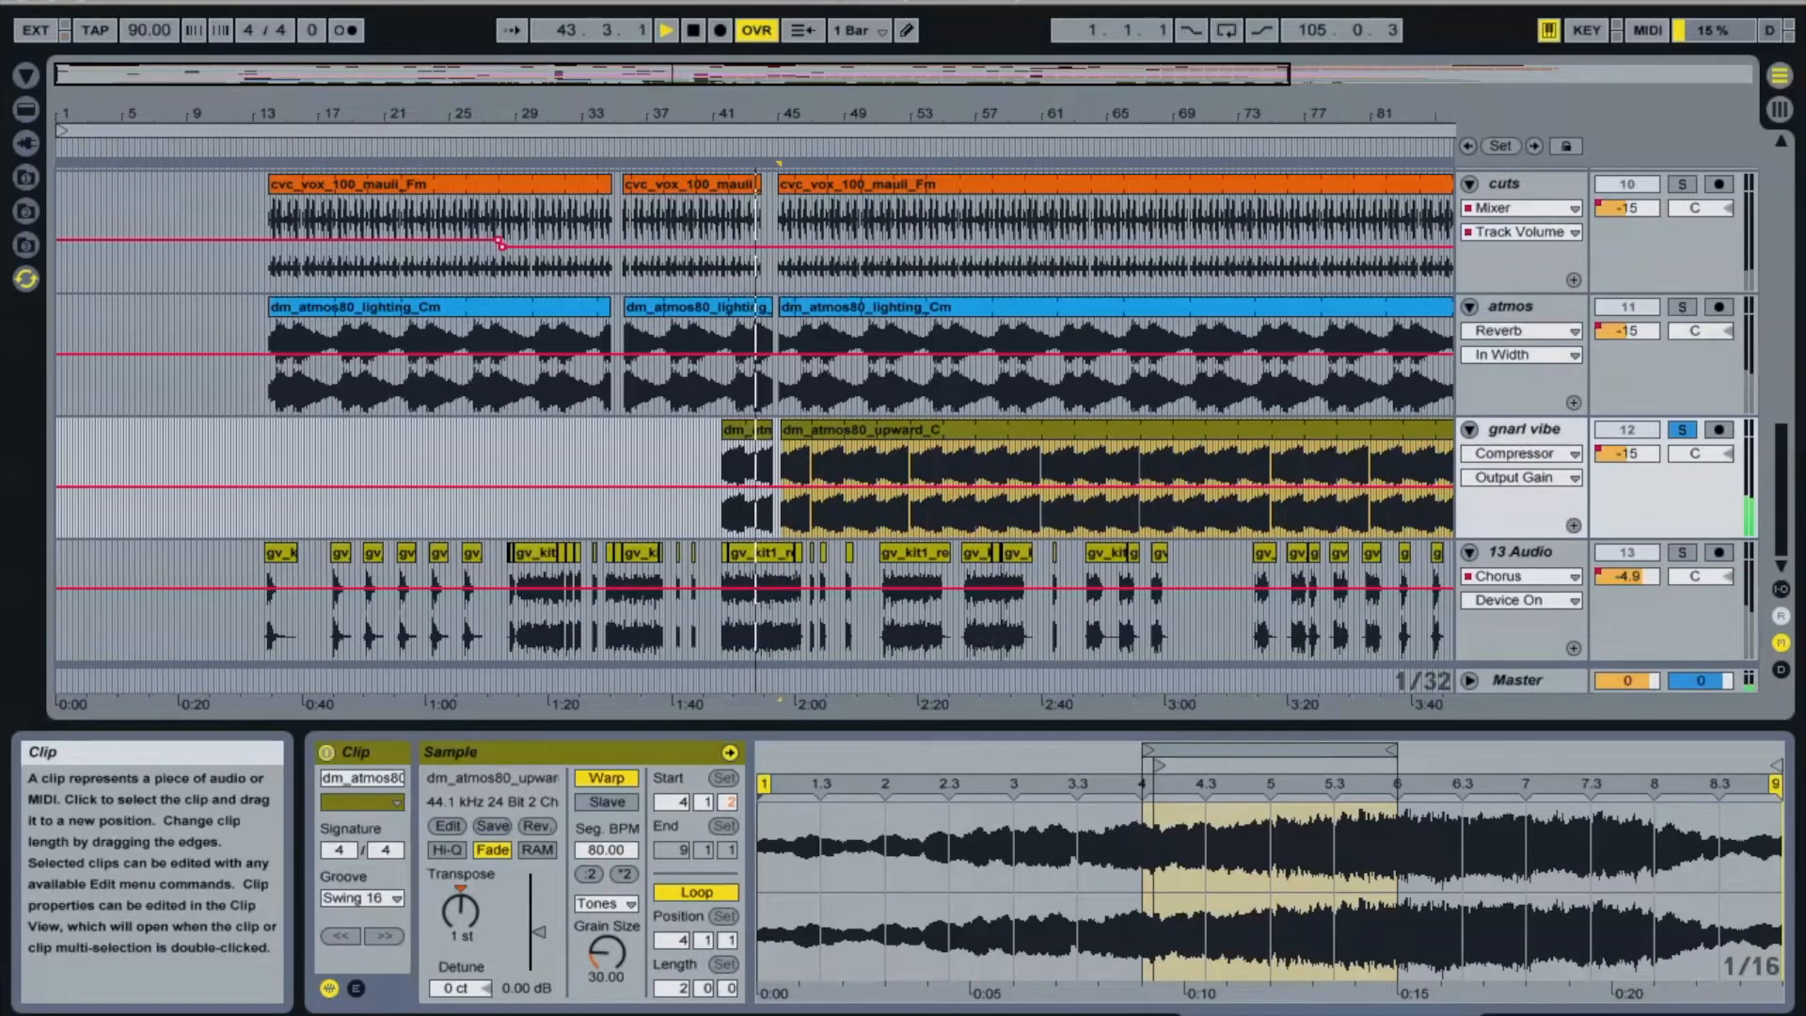
key("shift+Tab")
scroll(1155, 849, "right", 5)
scroll(1155, 849, "left", 5)
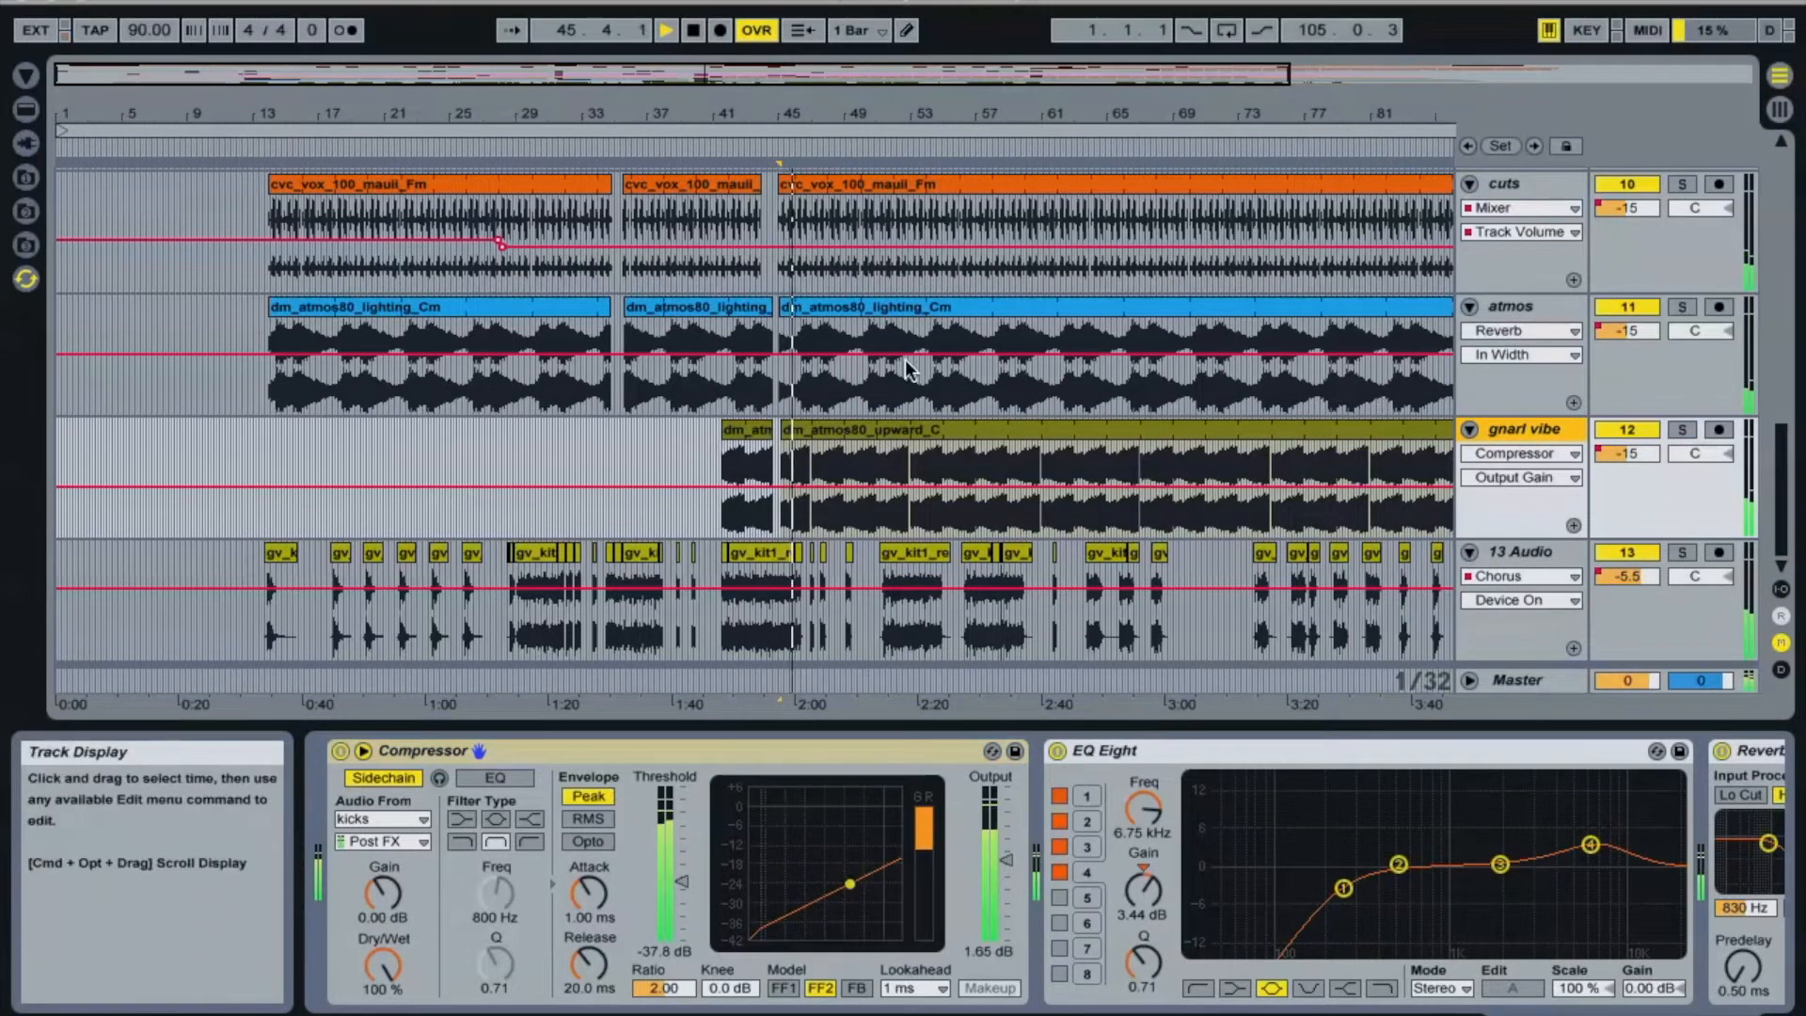
Step: Solo the one shots track, play its clips near bars 46 and 21 and show the clip's sample settings
scroll(904, 360, "up", 10)
left_click(1682, 302)
key("space")
left_click(805, 315)
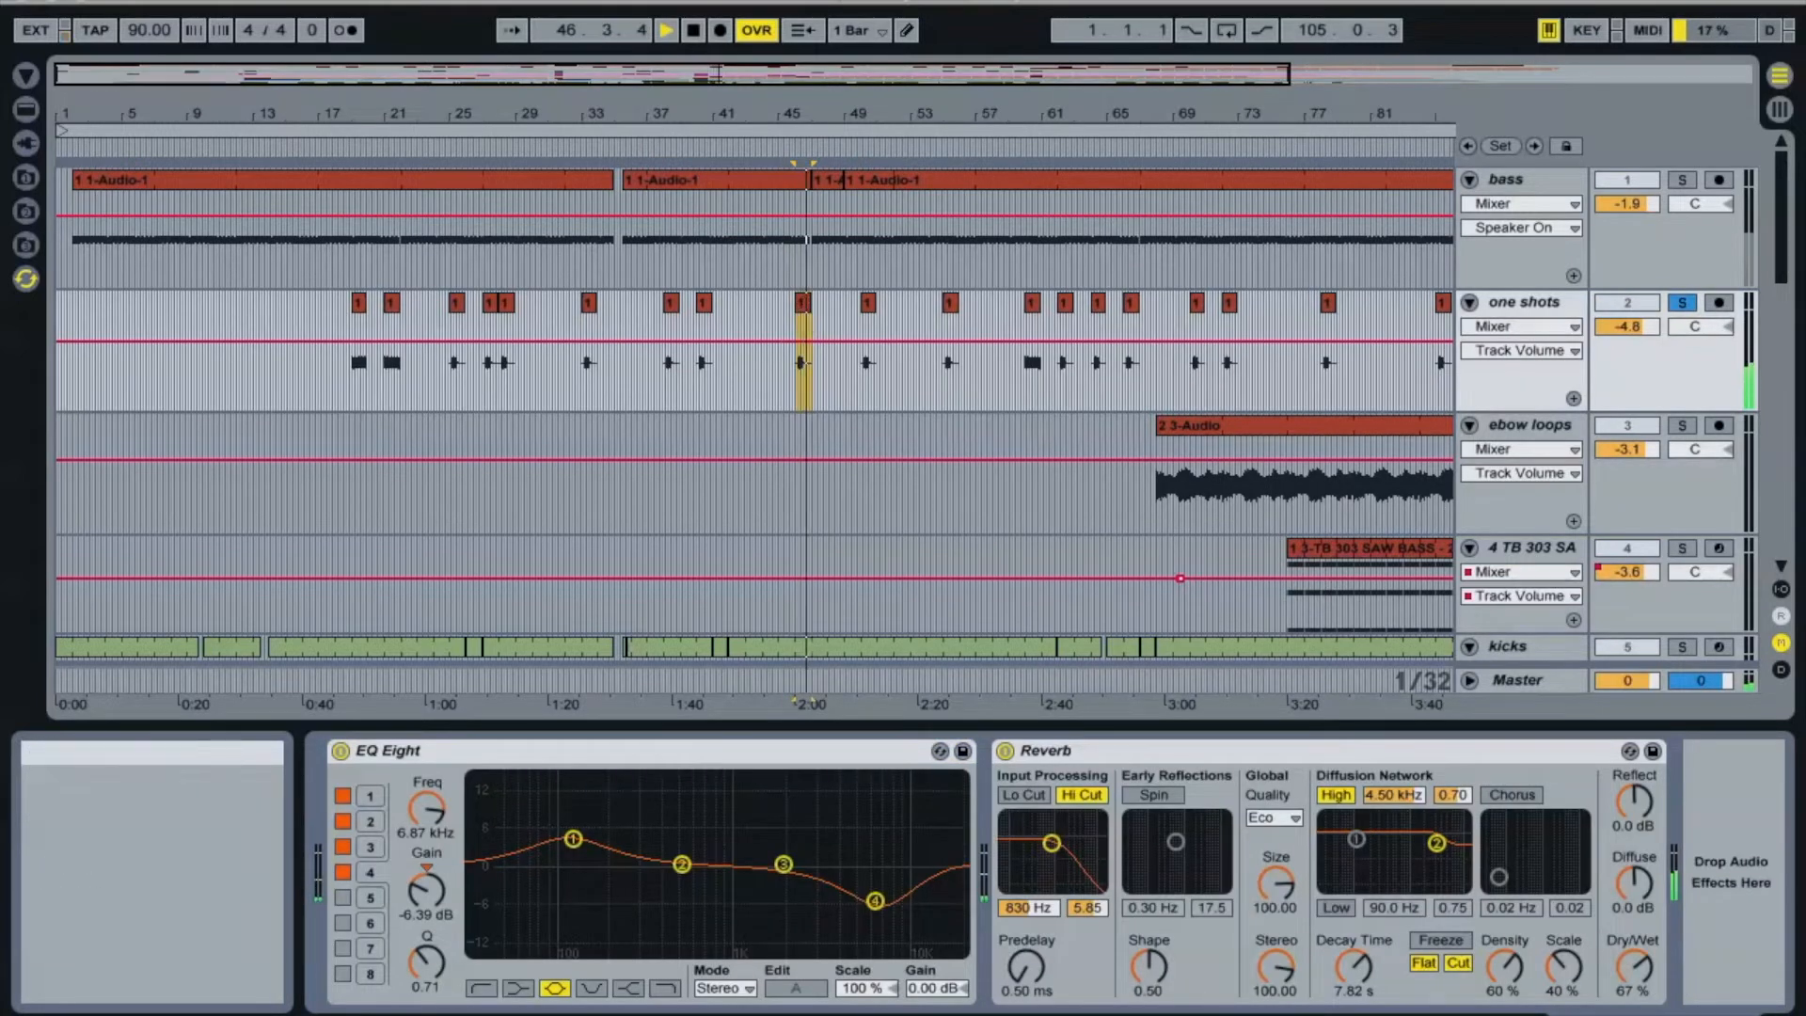
double_click(804, 315)
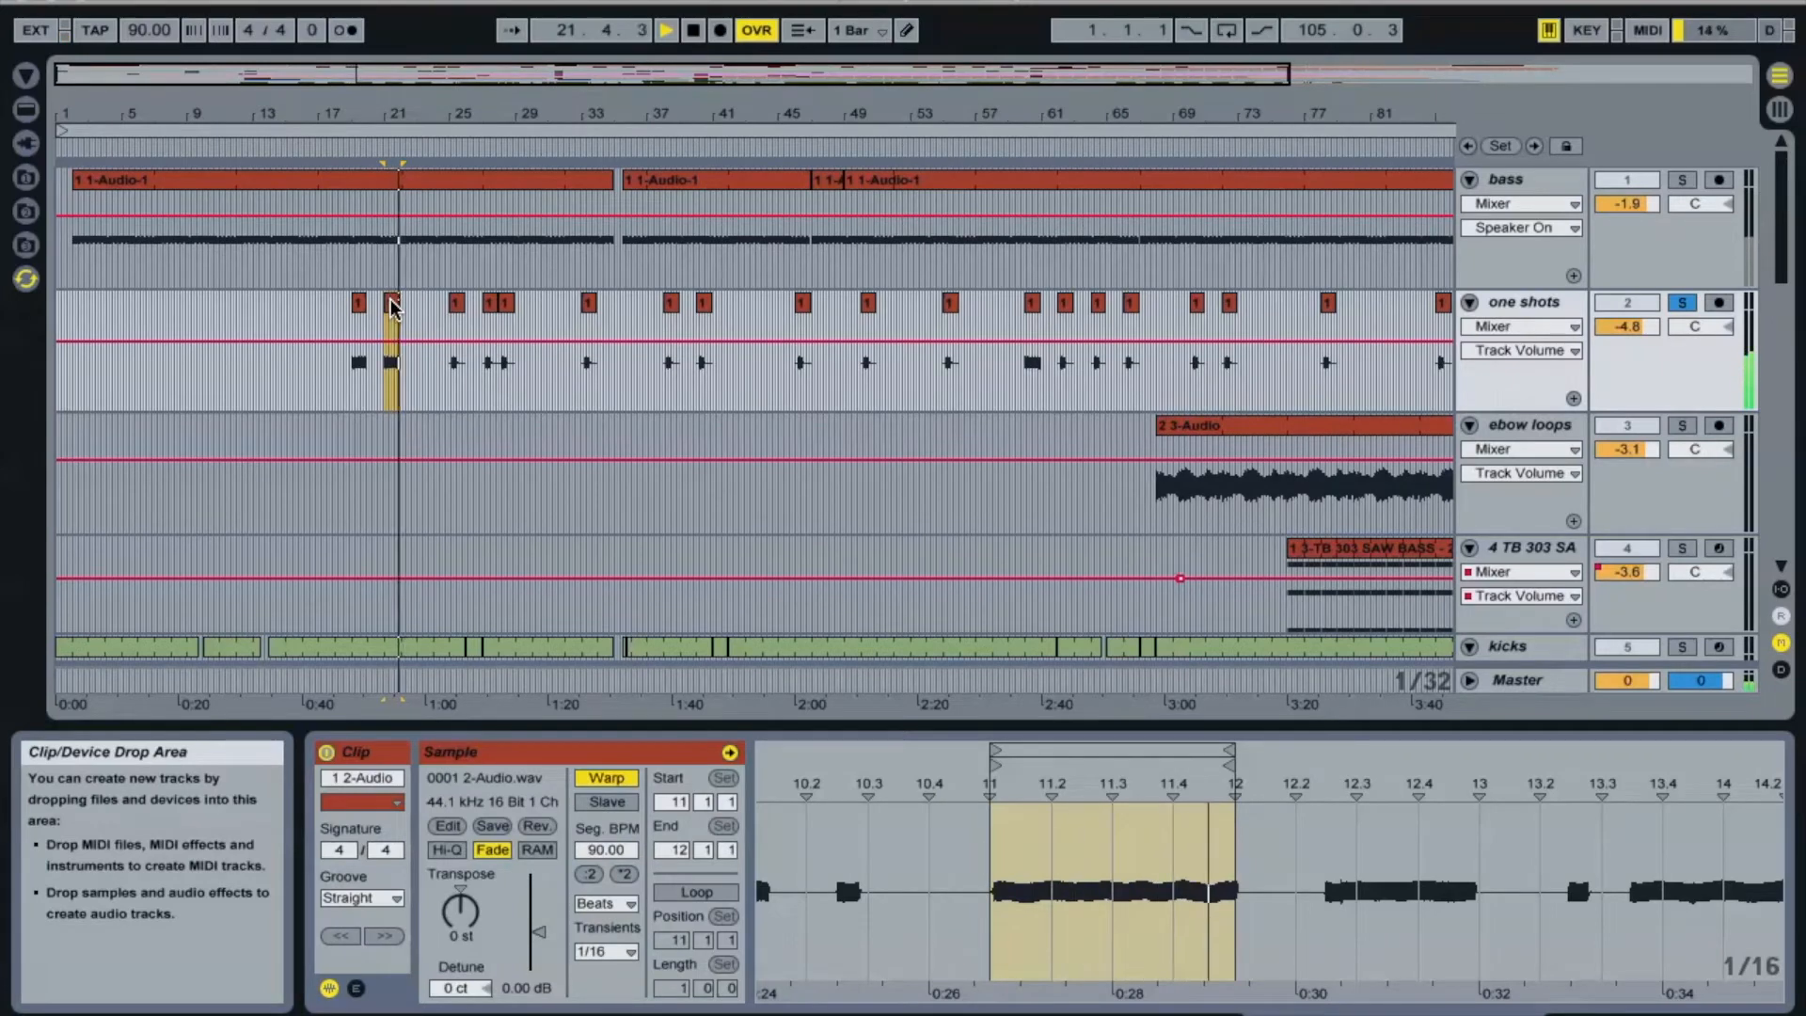
key("space")
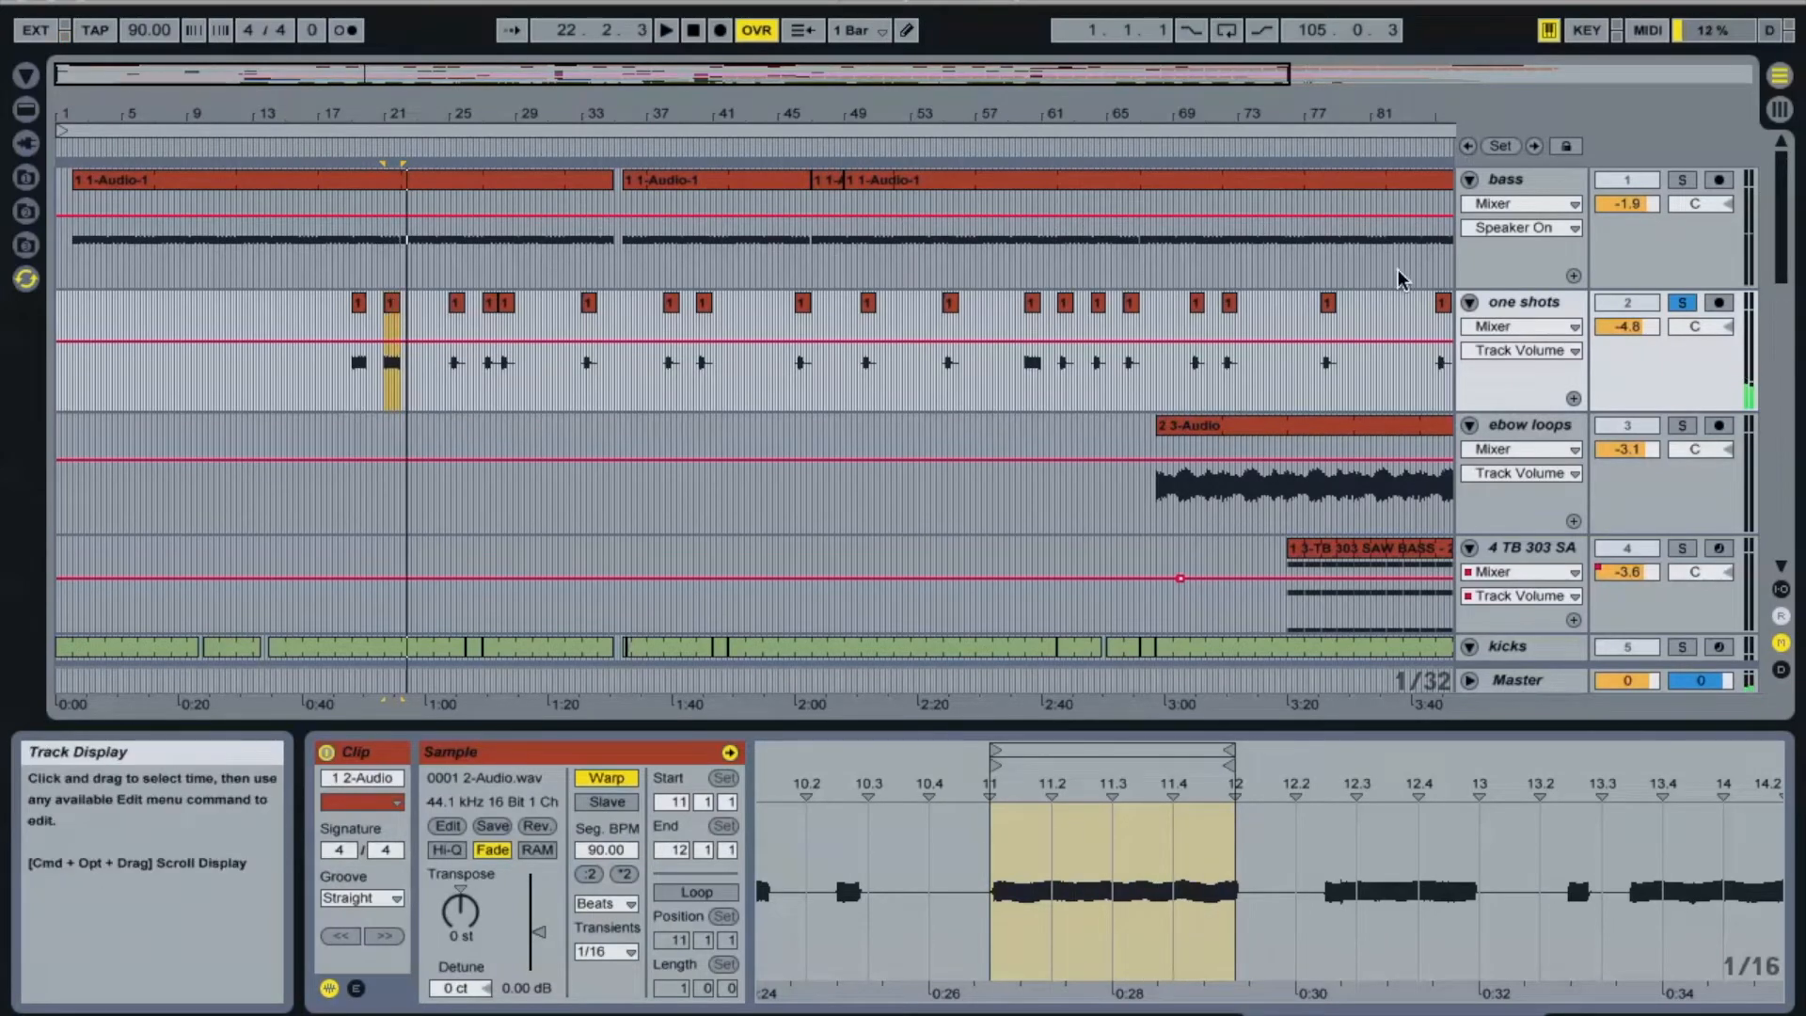
Step: Show the one shots track's devices, release its solo and play the full mix from its clip at bar 60
key("shift+Tab")
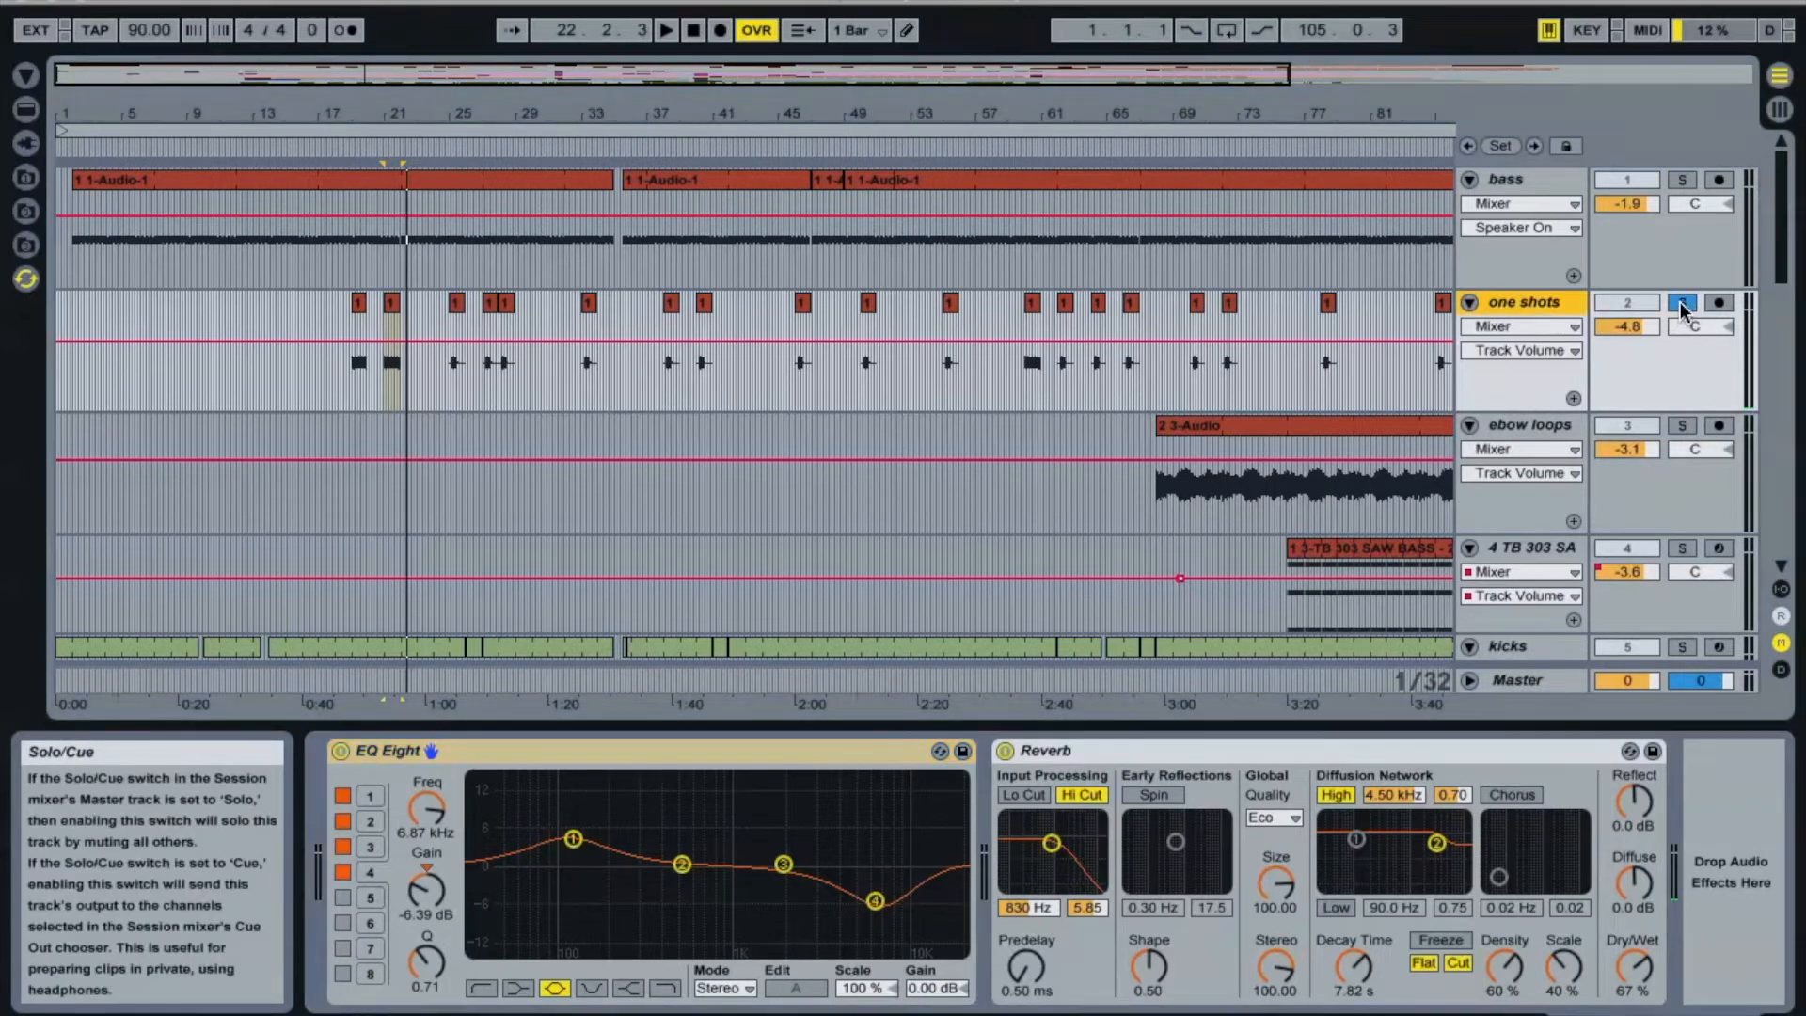
left_click(1030, 298)
key("space")
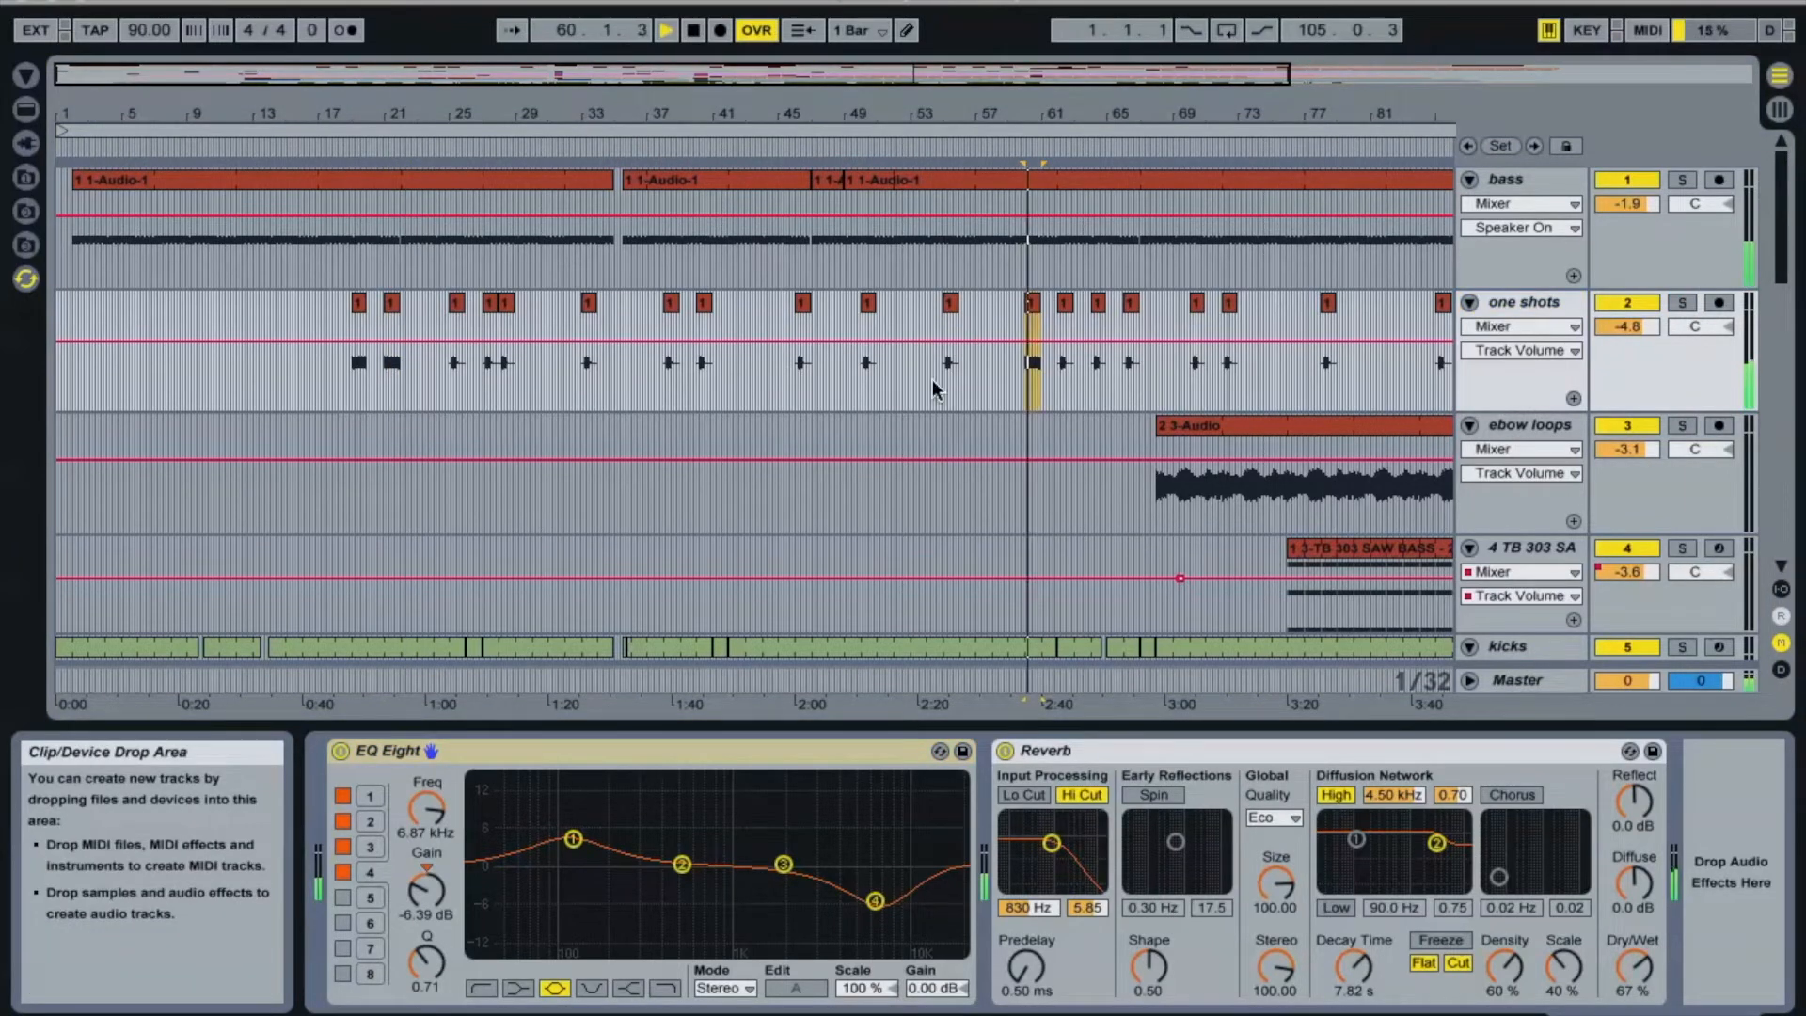
Step: Review the later part of the arrangement down to the 13 Audio track and select that track to show its effects
scroll(1099, 444, "down", 5)
scroll(1099, 444, "up", 3)
scroll(1098, 444, "right", 5)
scroll(1099, 444, "down", 5)
scroll(1099, 444, "down", 5)
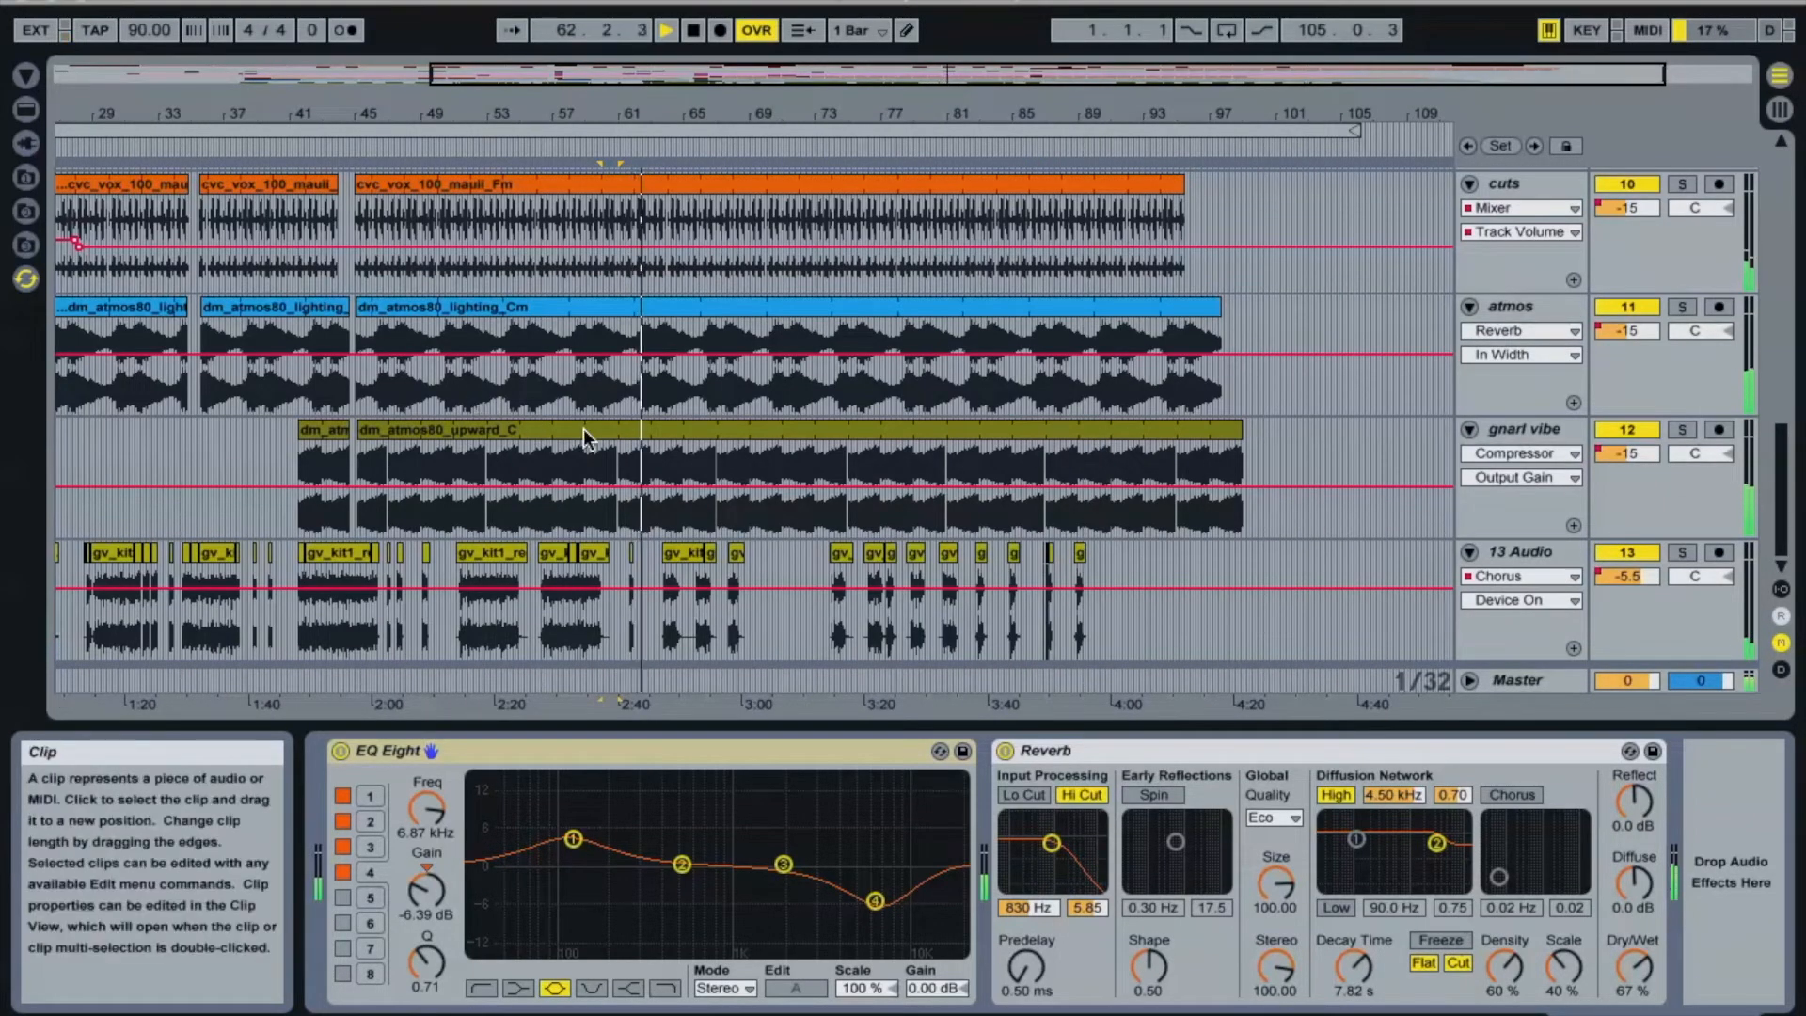
left_click(1528, 555)
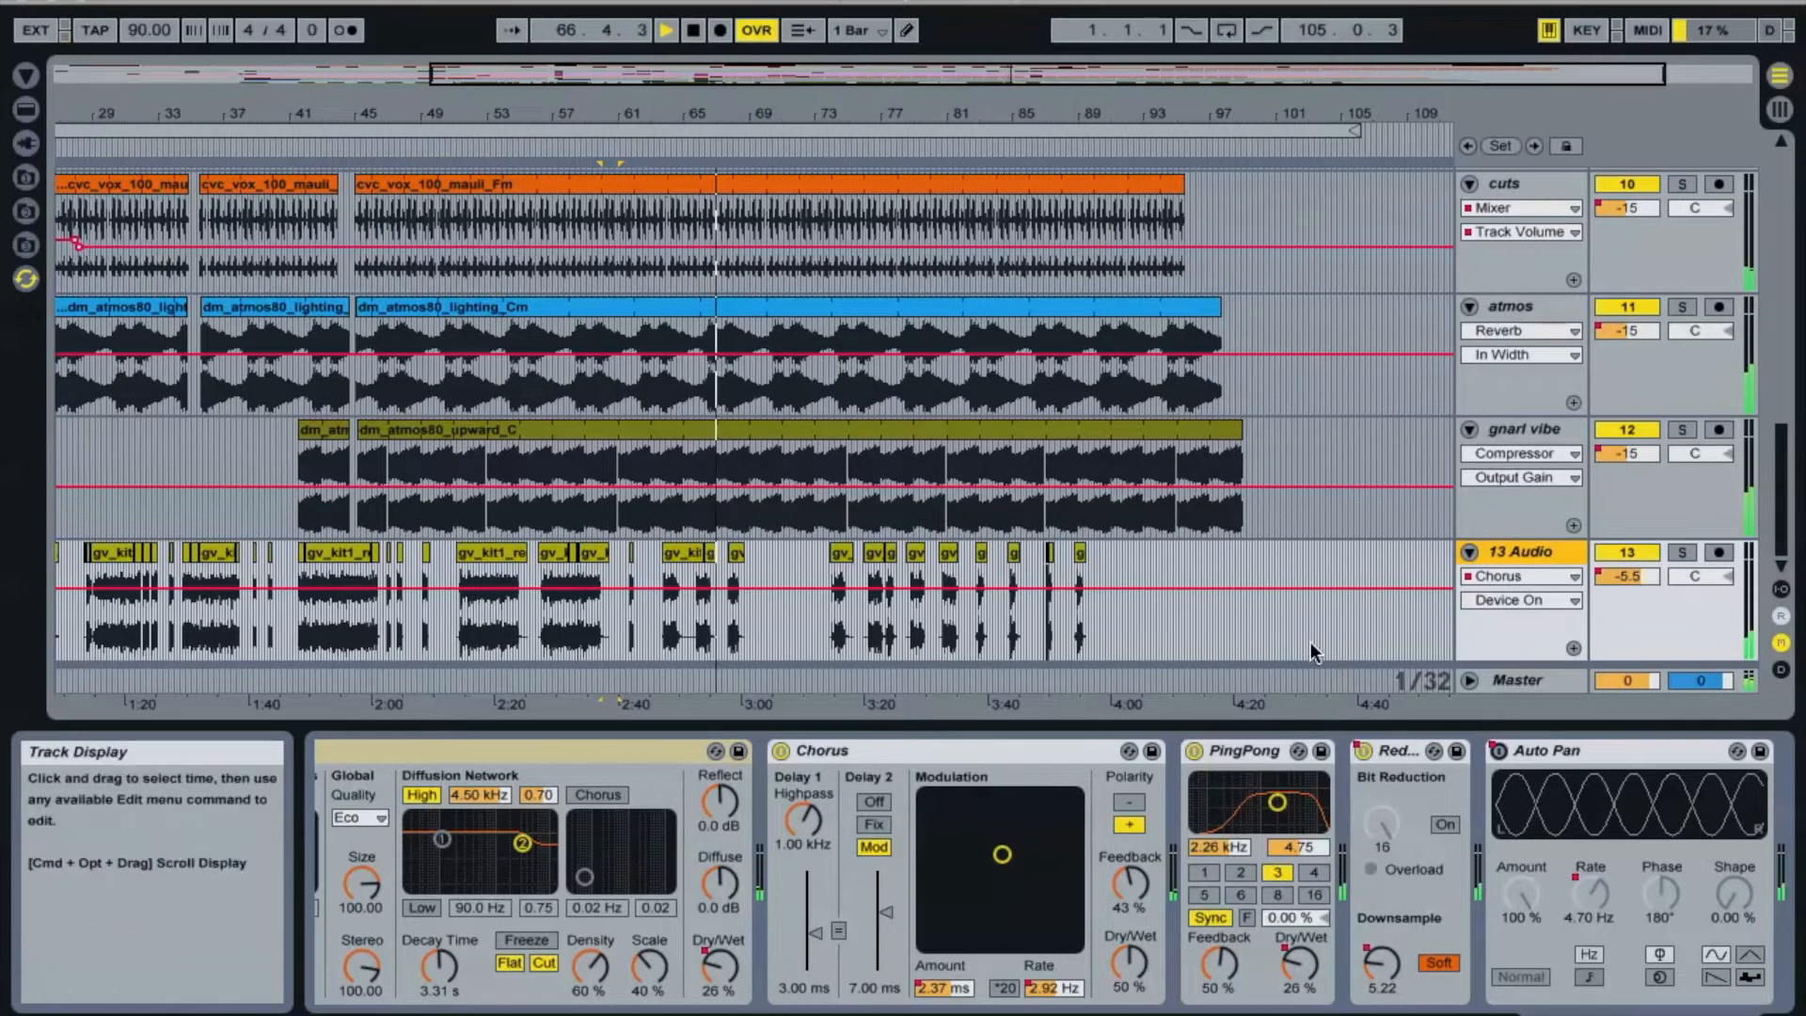
Step: Select the ebow loops track to show its devices and solo it during playback
scroll(1289, 601, "up", 5)
scroll(1288, 601, "up", 6)
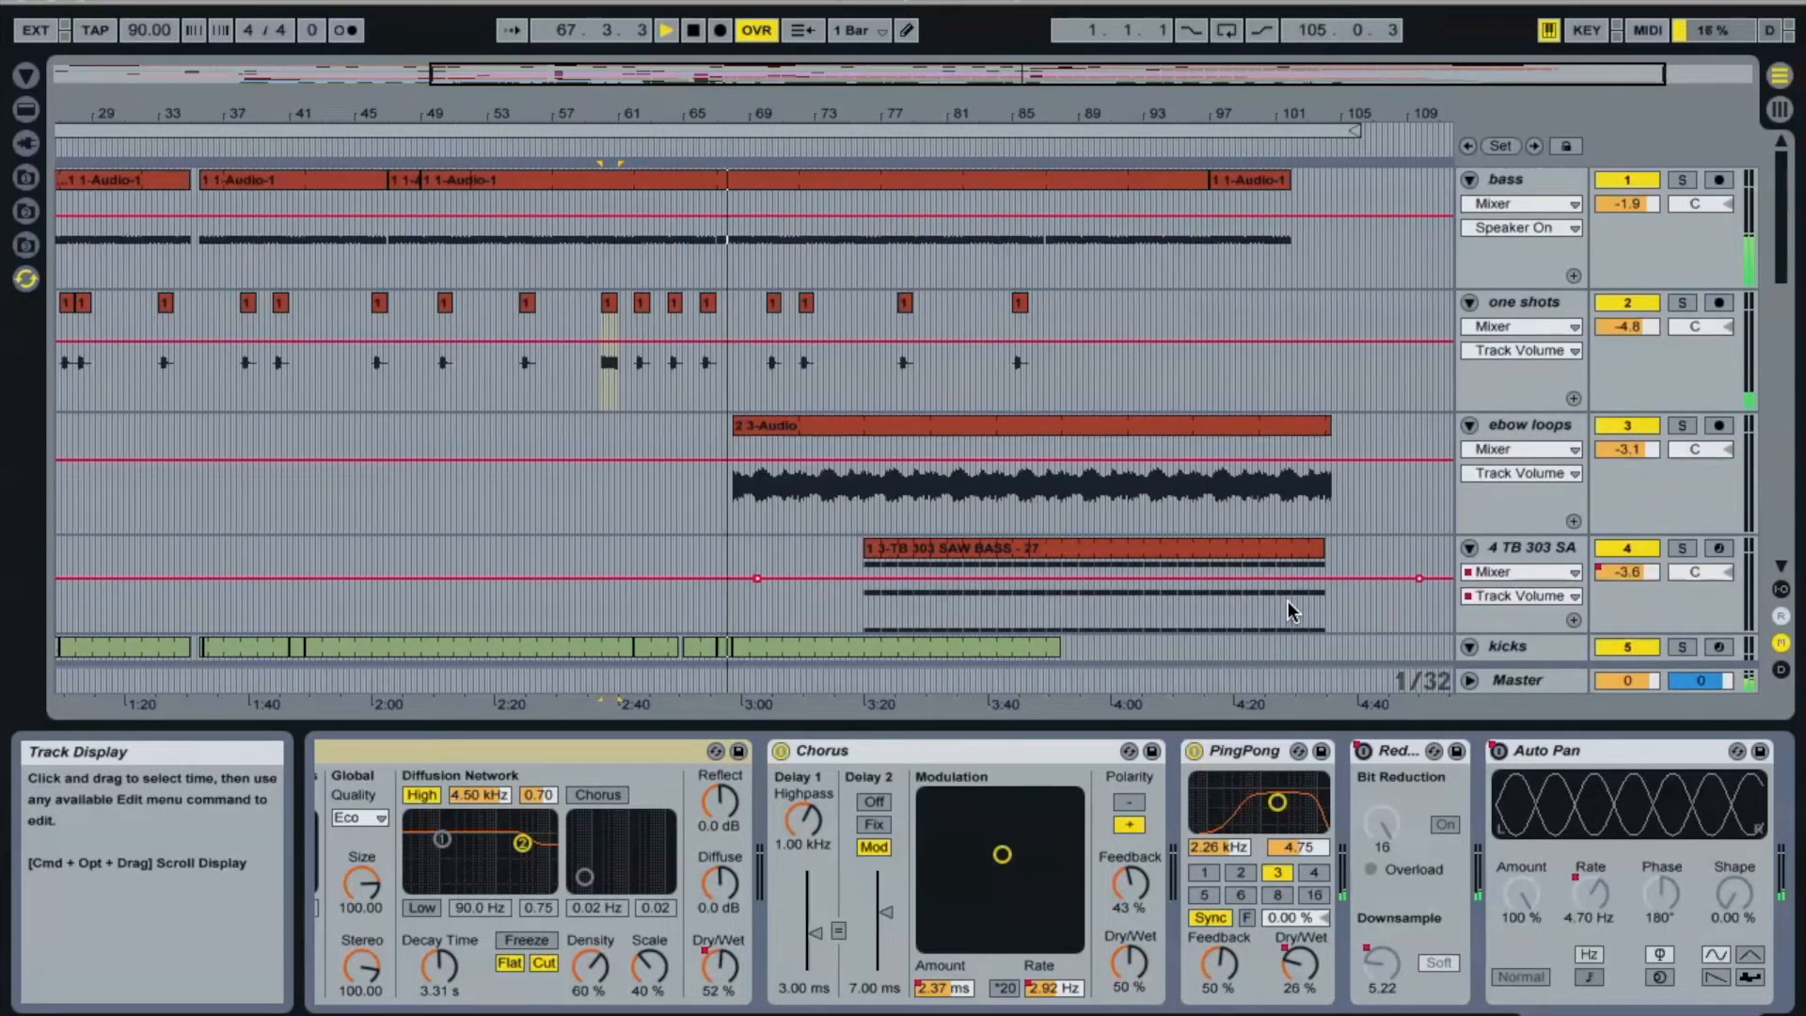
scroll(1170, 545, "down", 2)
scroll(1170, 546, "up", 1)
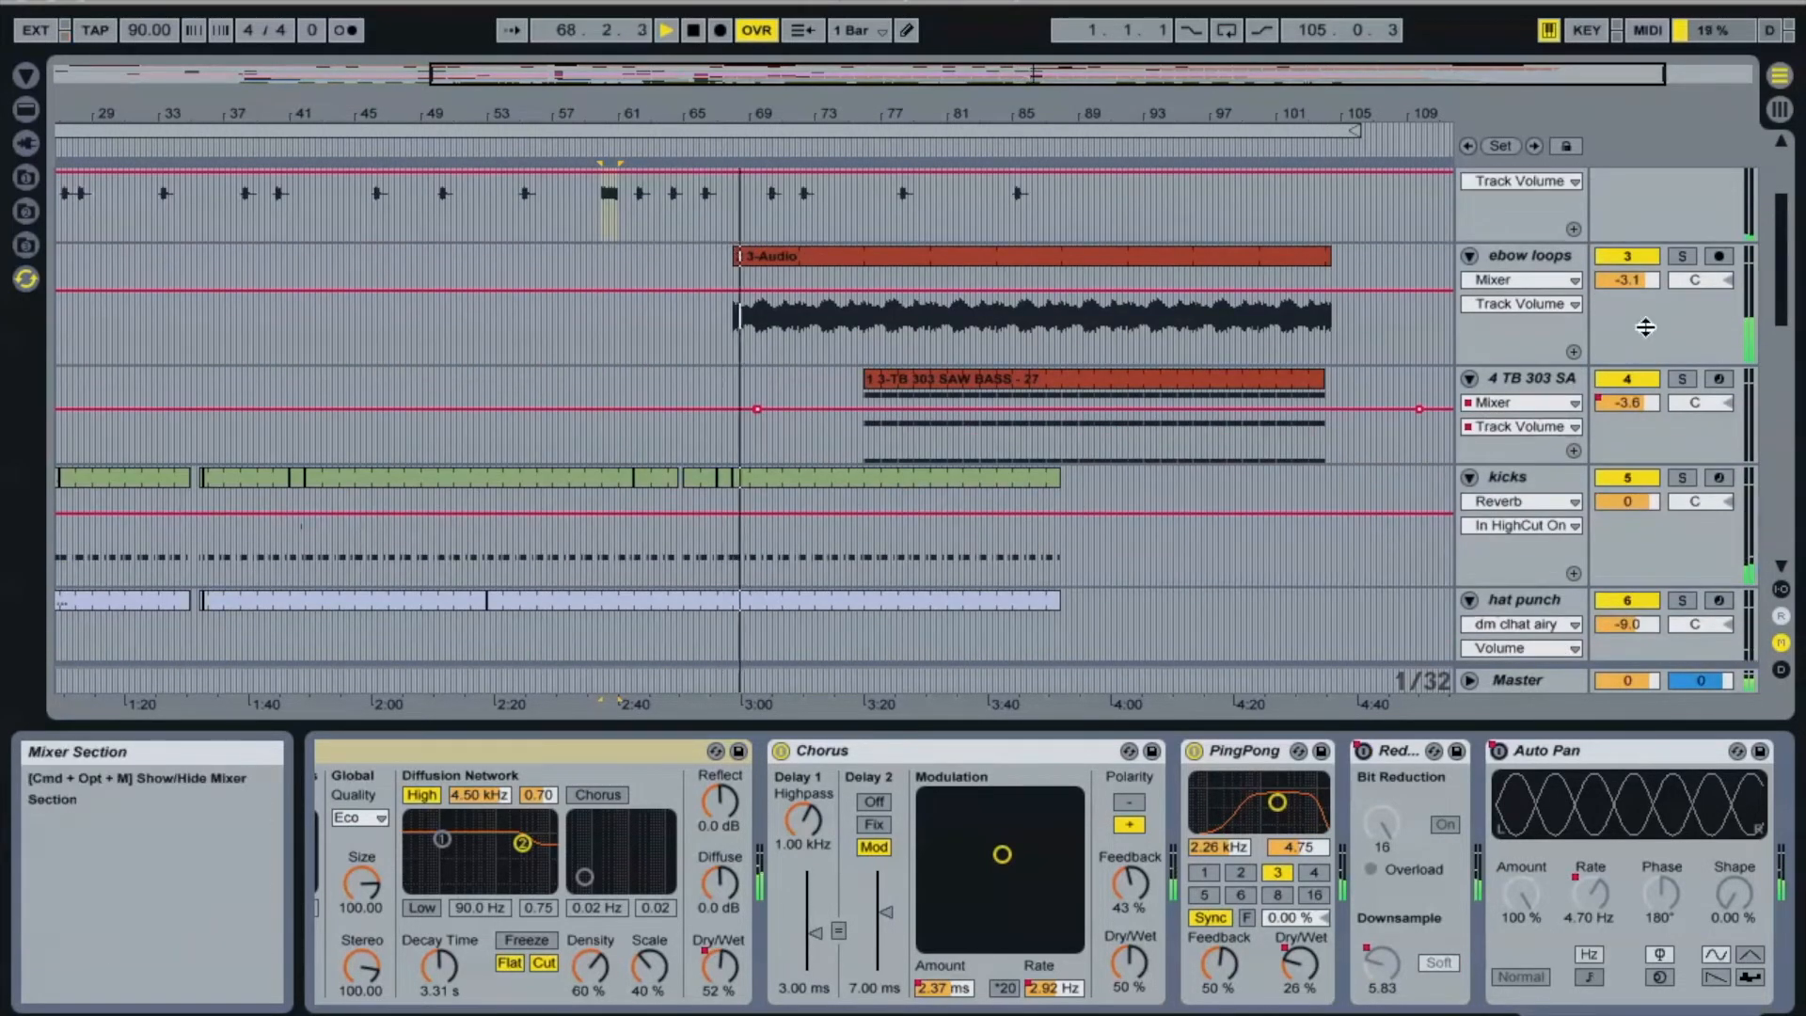
left_click(1557, 259)
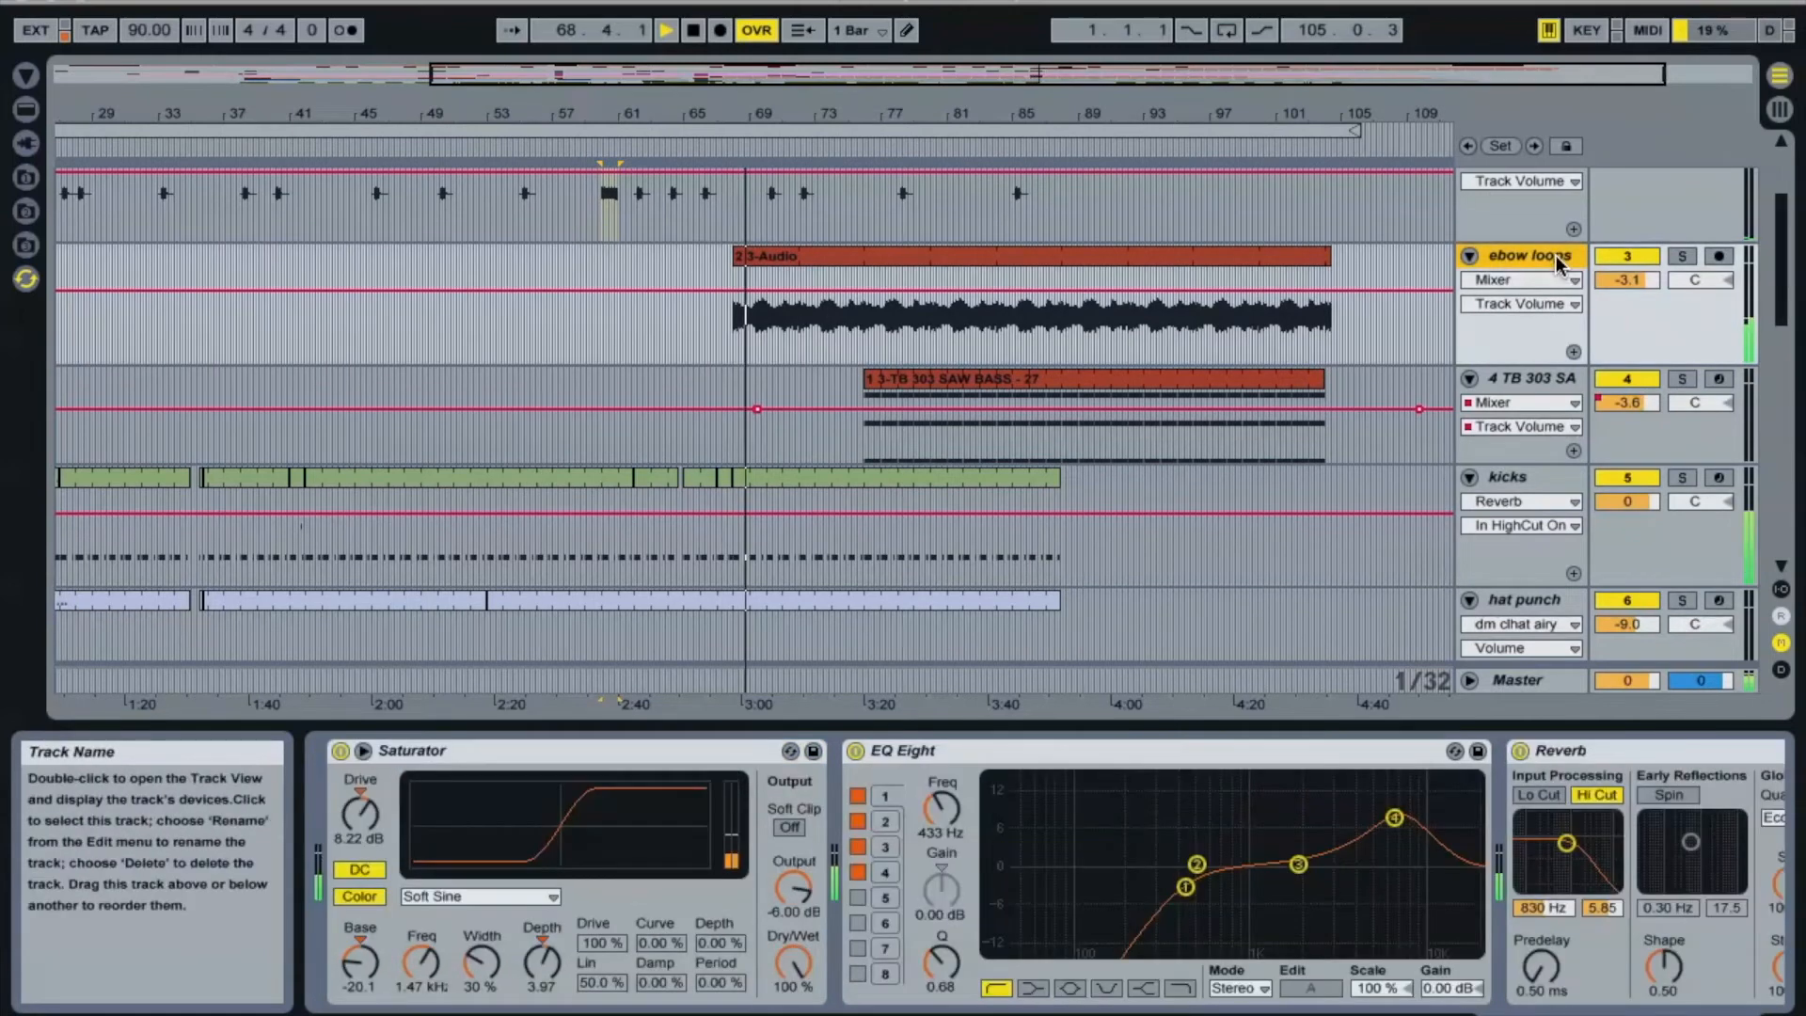
left_click(1681, 256)
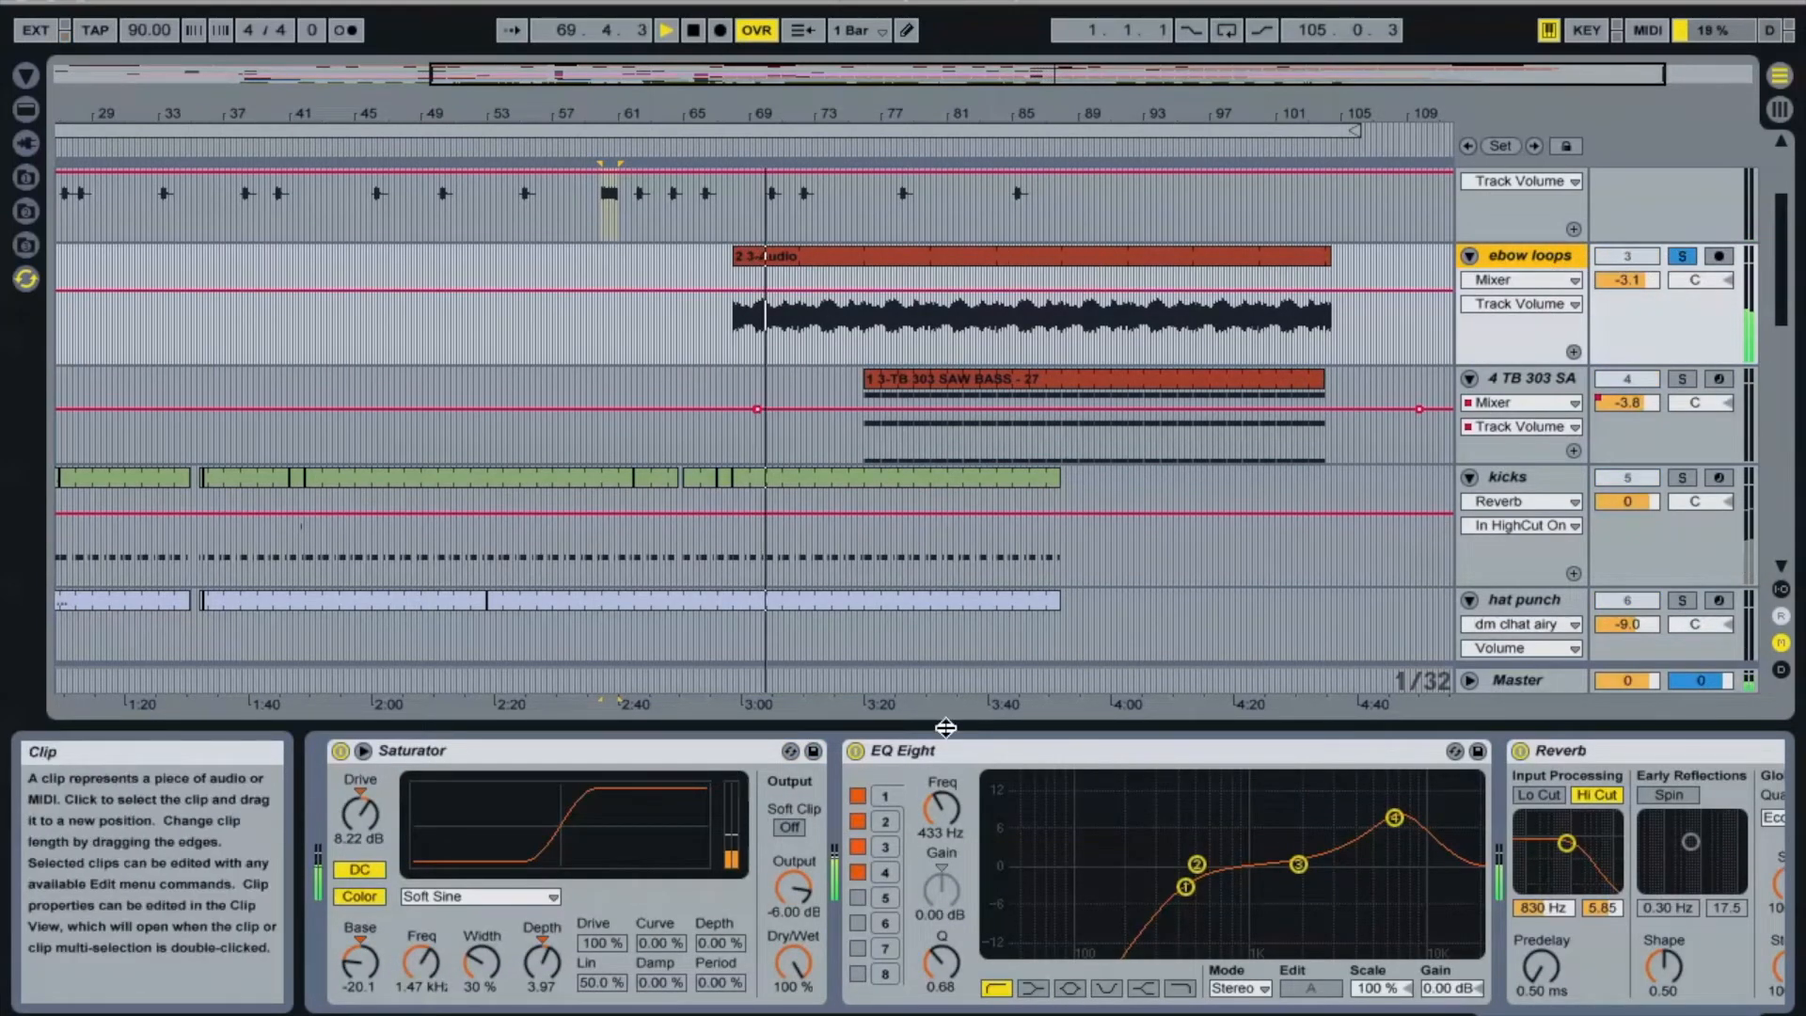
Step: Bypass the Reverb and PingPong on the ebow loops track and toggle its EQ Eight to compare the sound
left_click(1520, 751)
left_click(1632, 750)
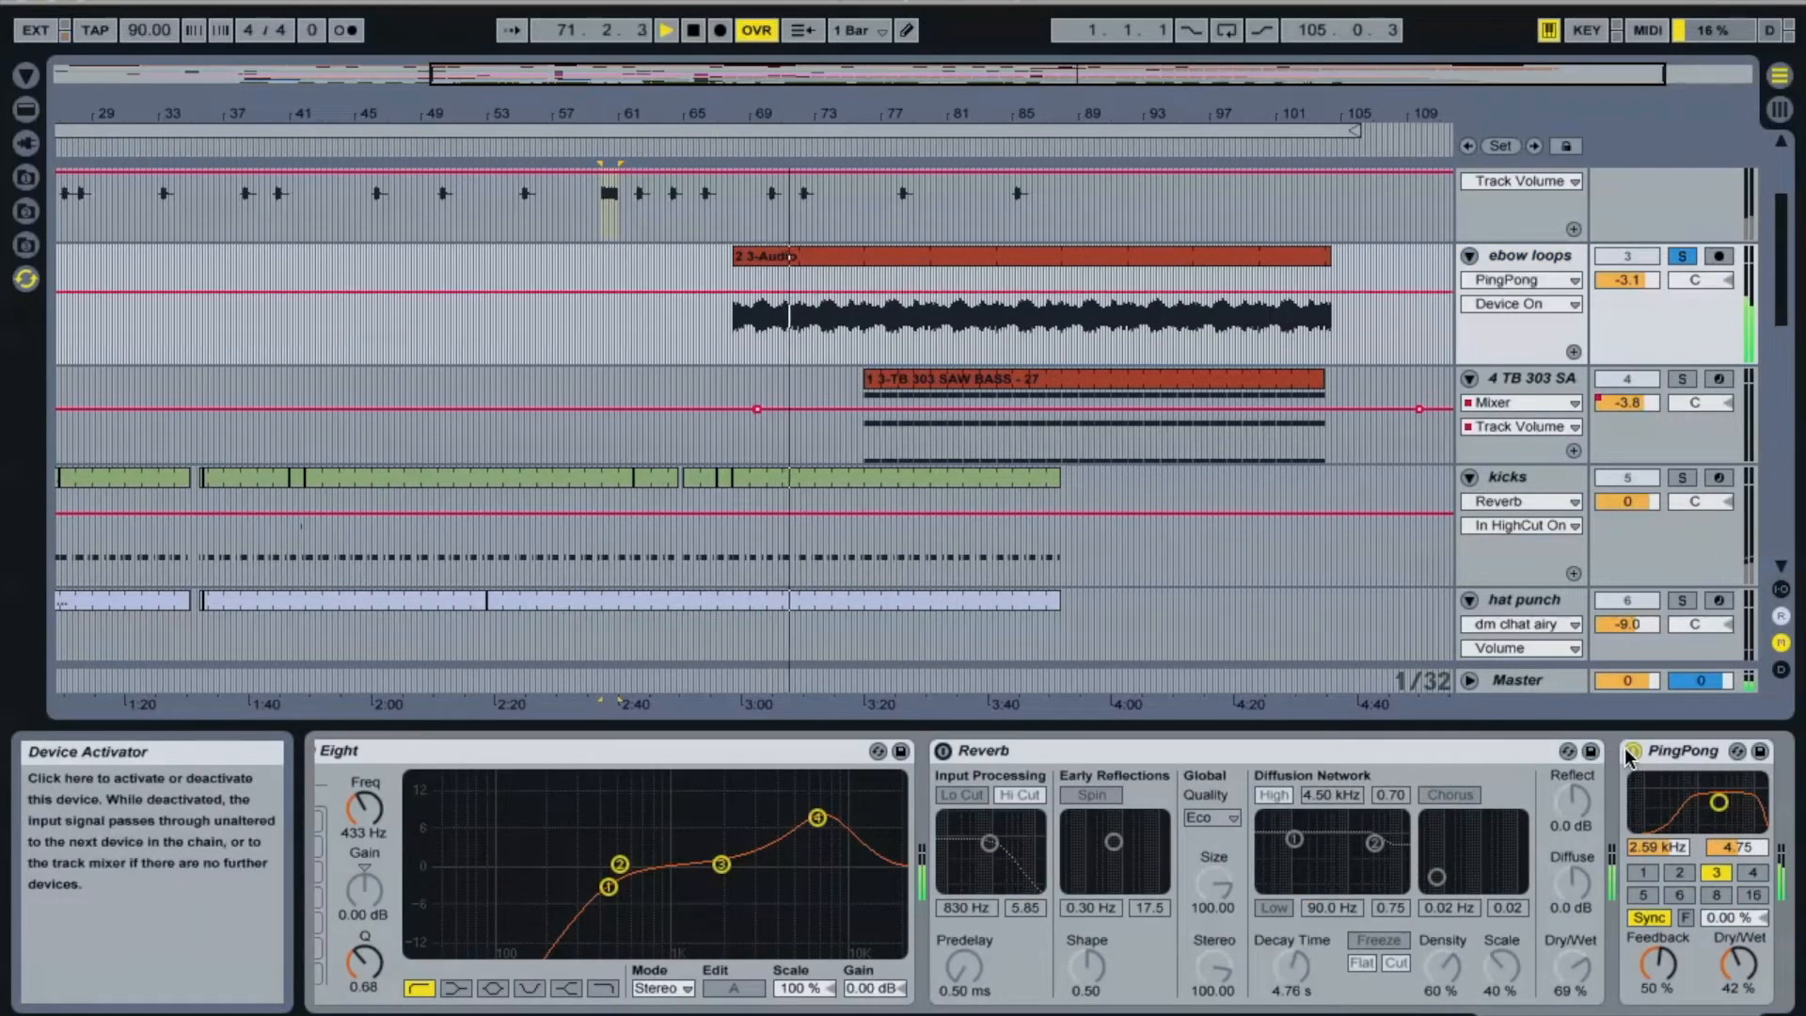
scroll(532, 767, "left", 4)
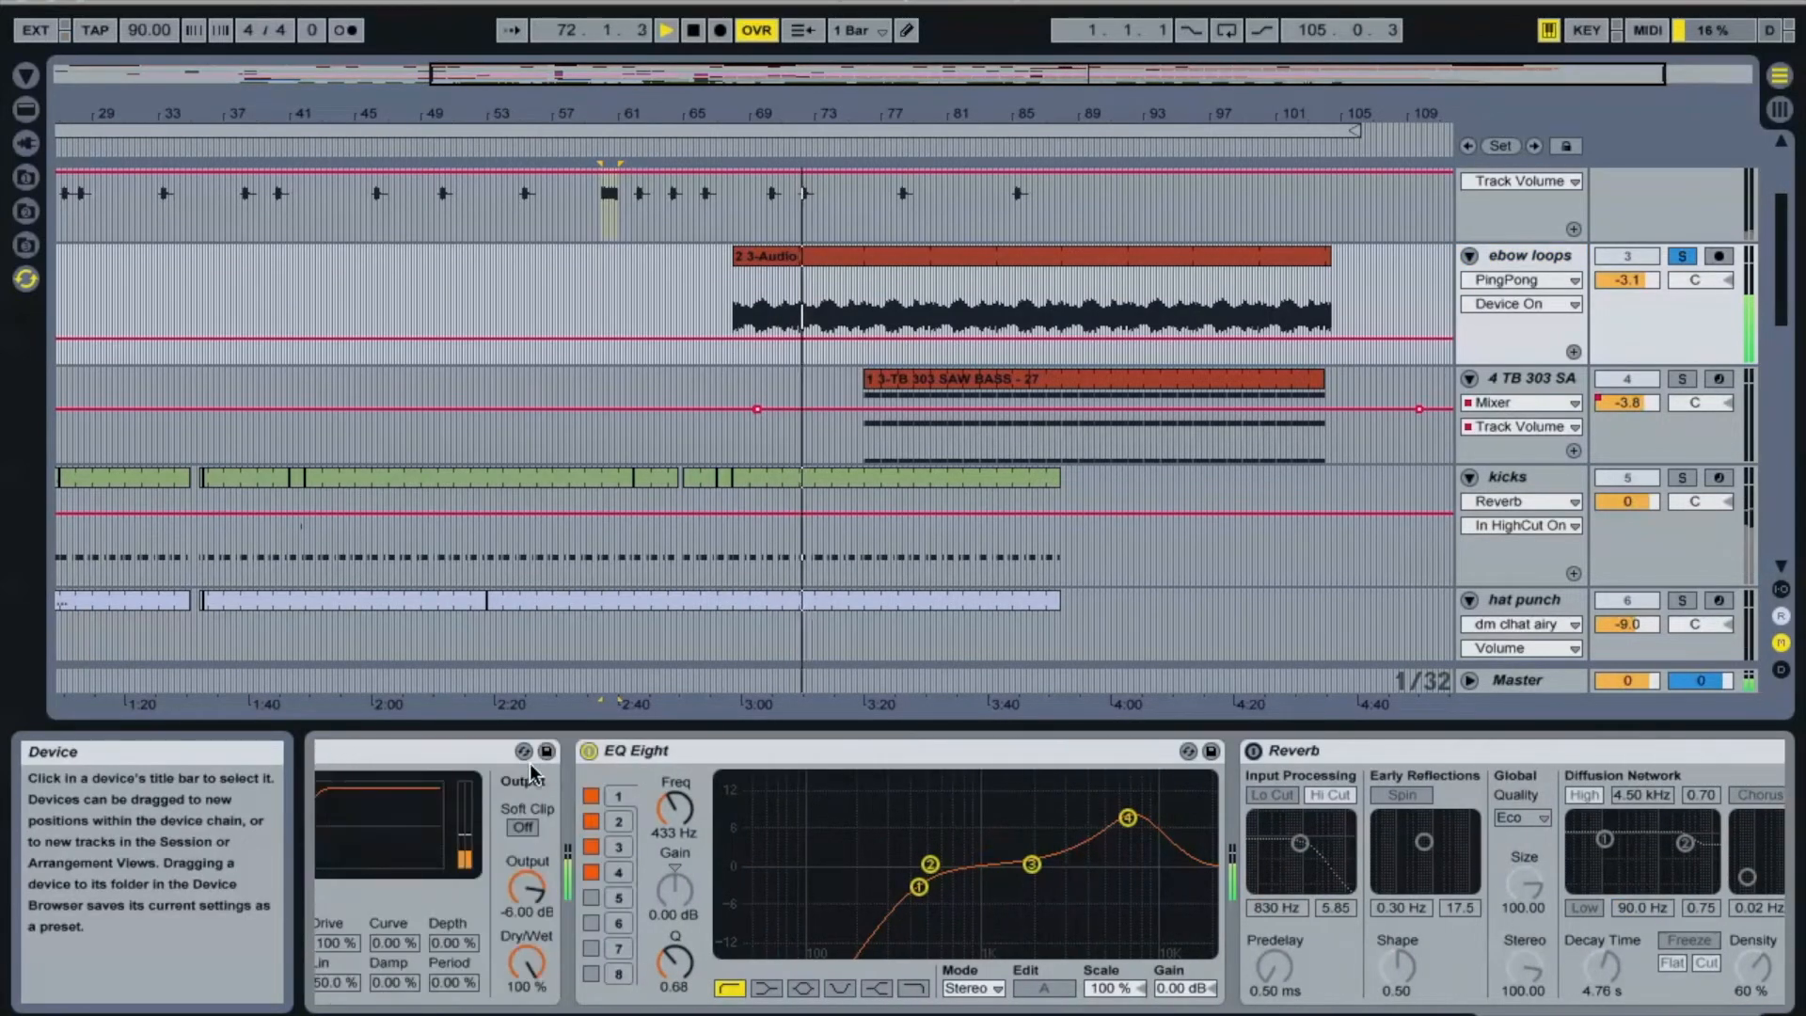
left_click(590, 752)
left_click(590, 752)
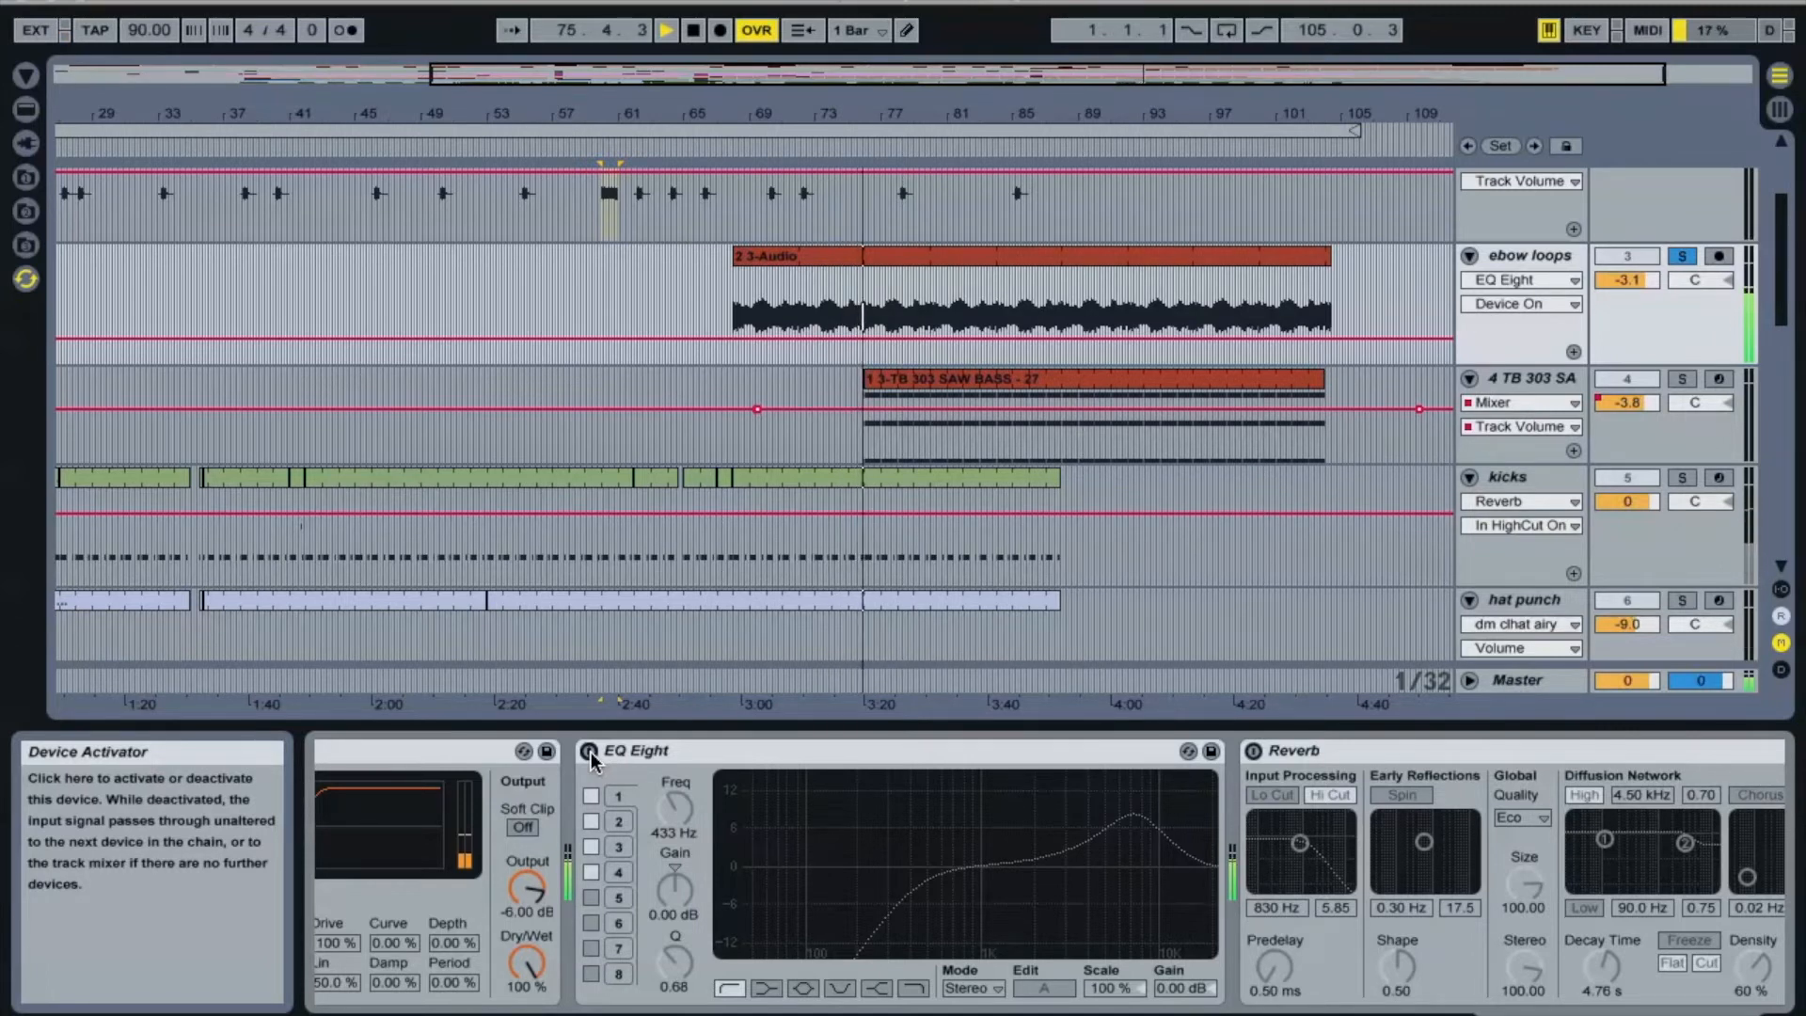
left_click(591, 752)
Step: Re-enable the Reverb and PingPong on the ebow loops track and release its solo
left_click(1254, 751)
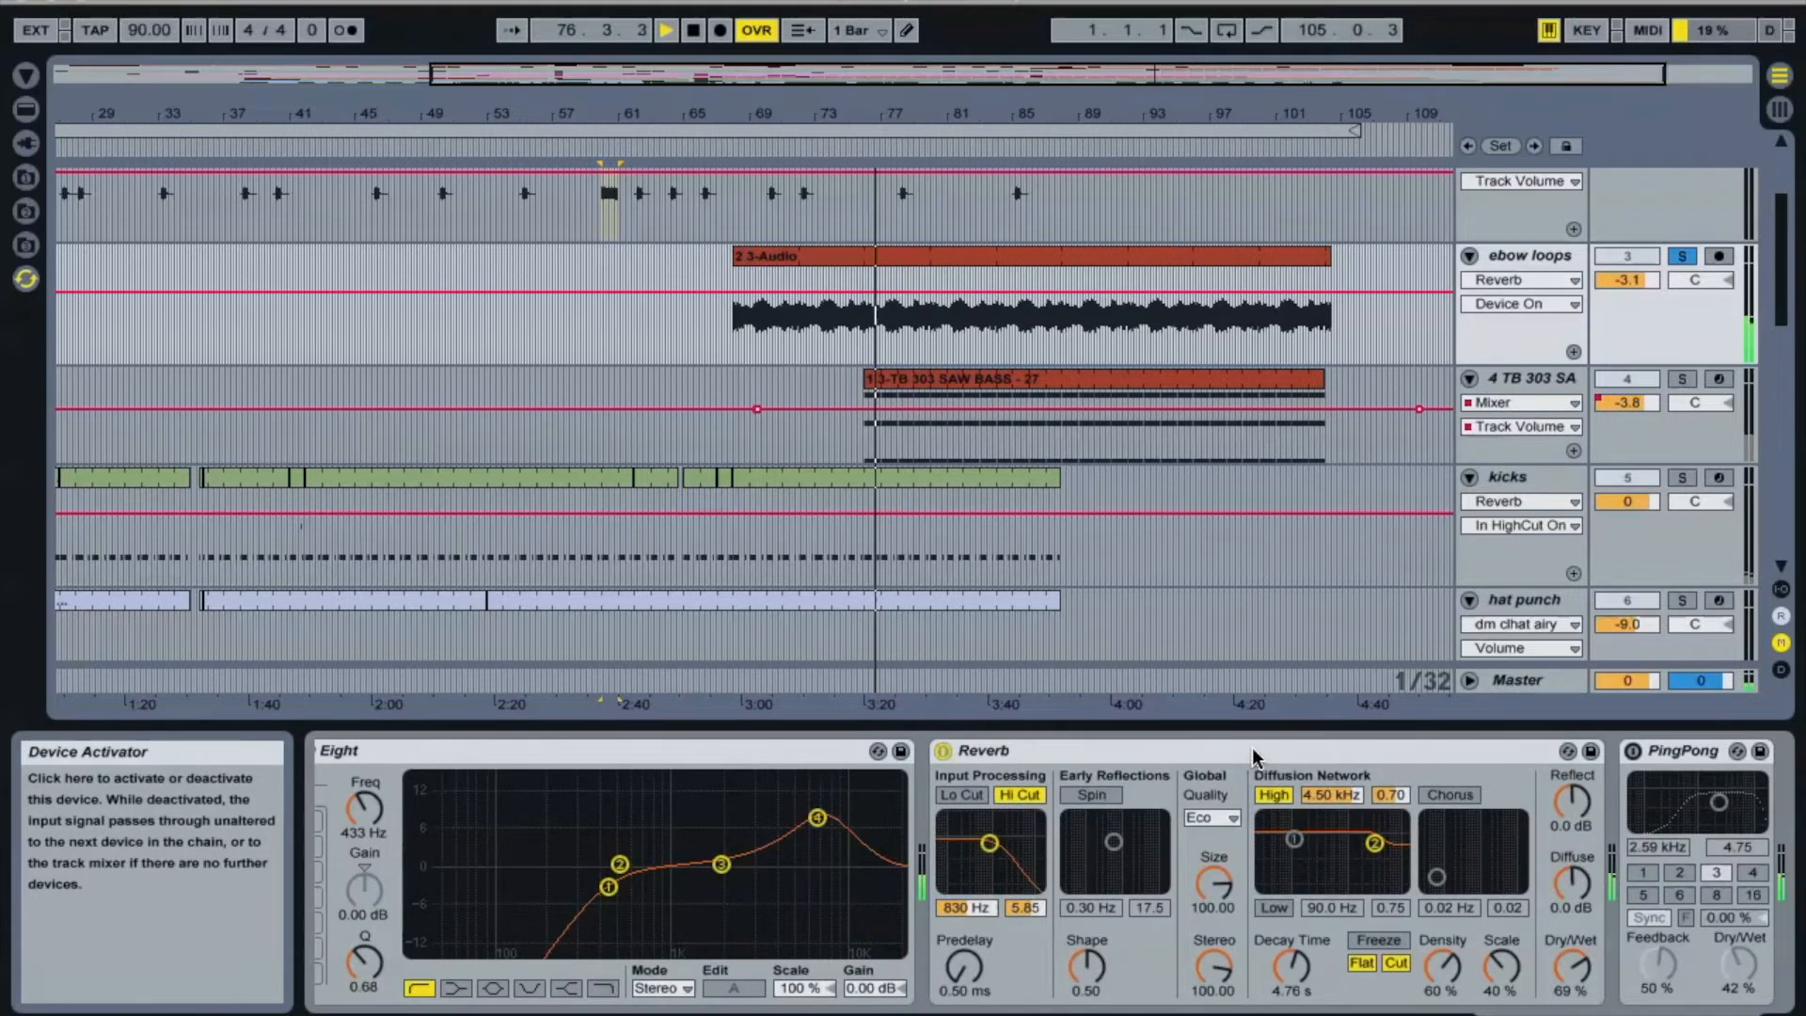
left_click(1633, 751)
scroll(1455, 818, "left", 5)
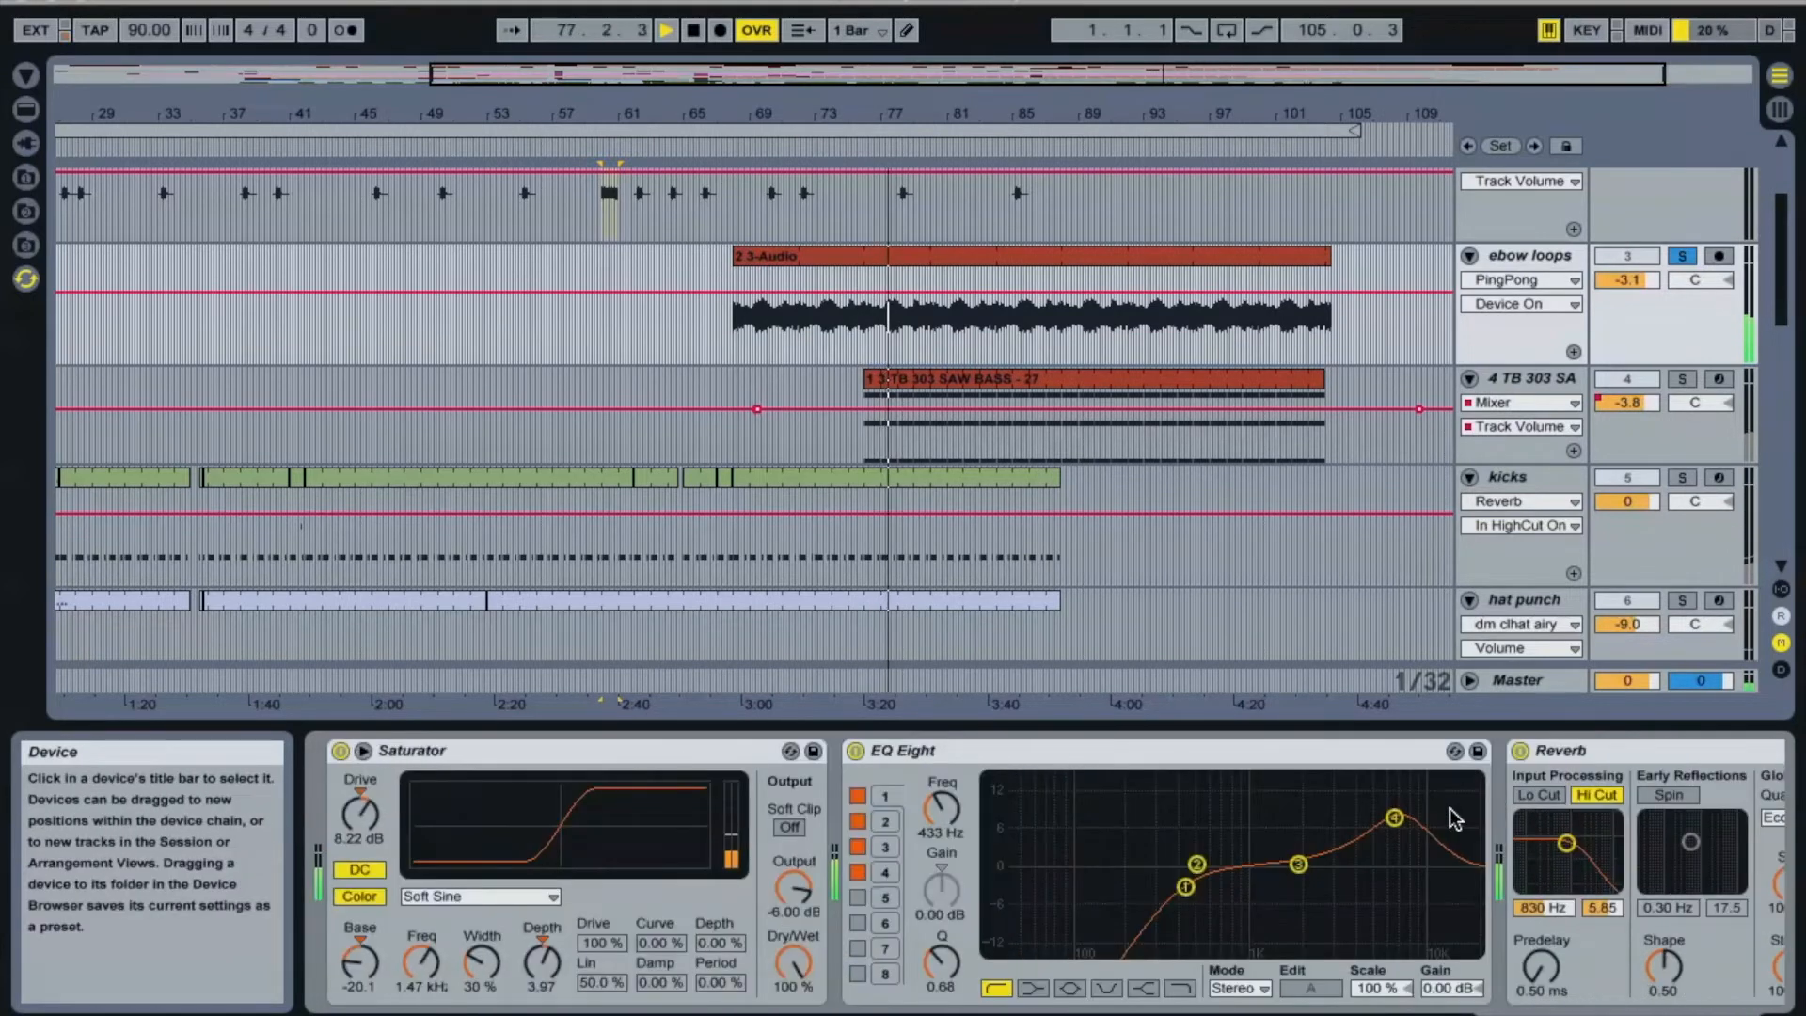
left_click(1681, 256)
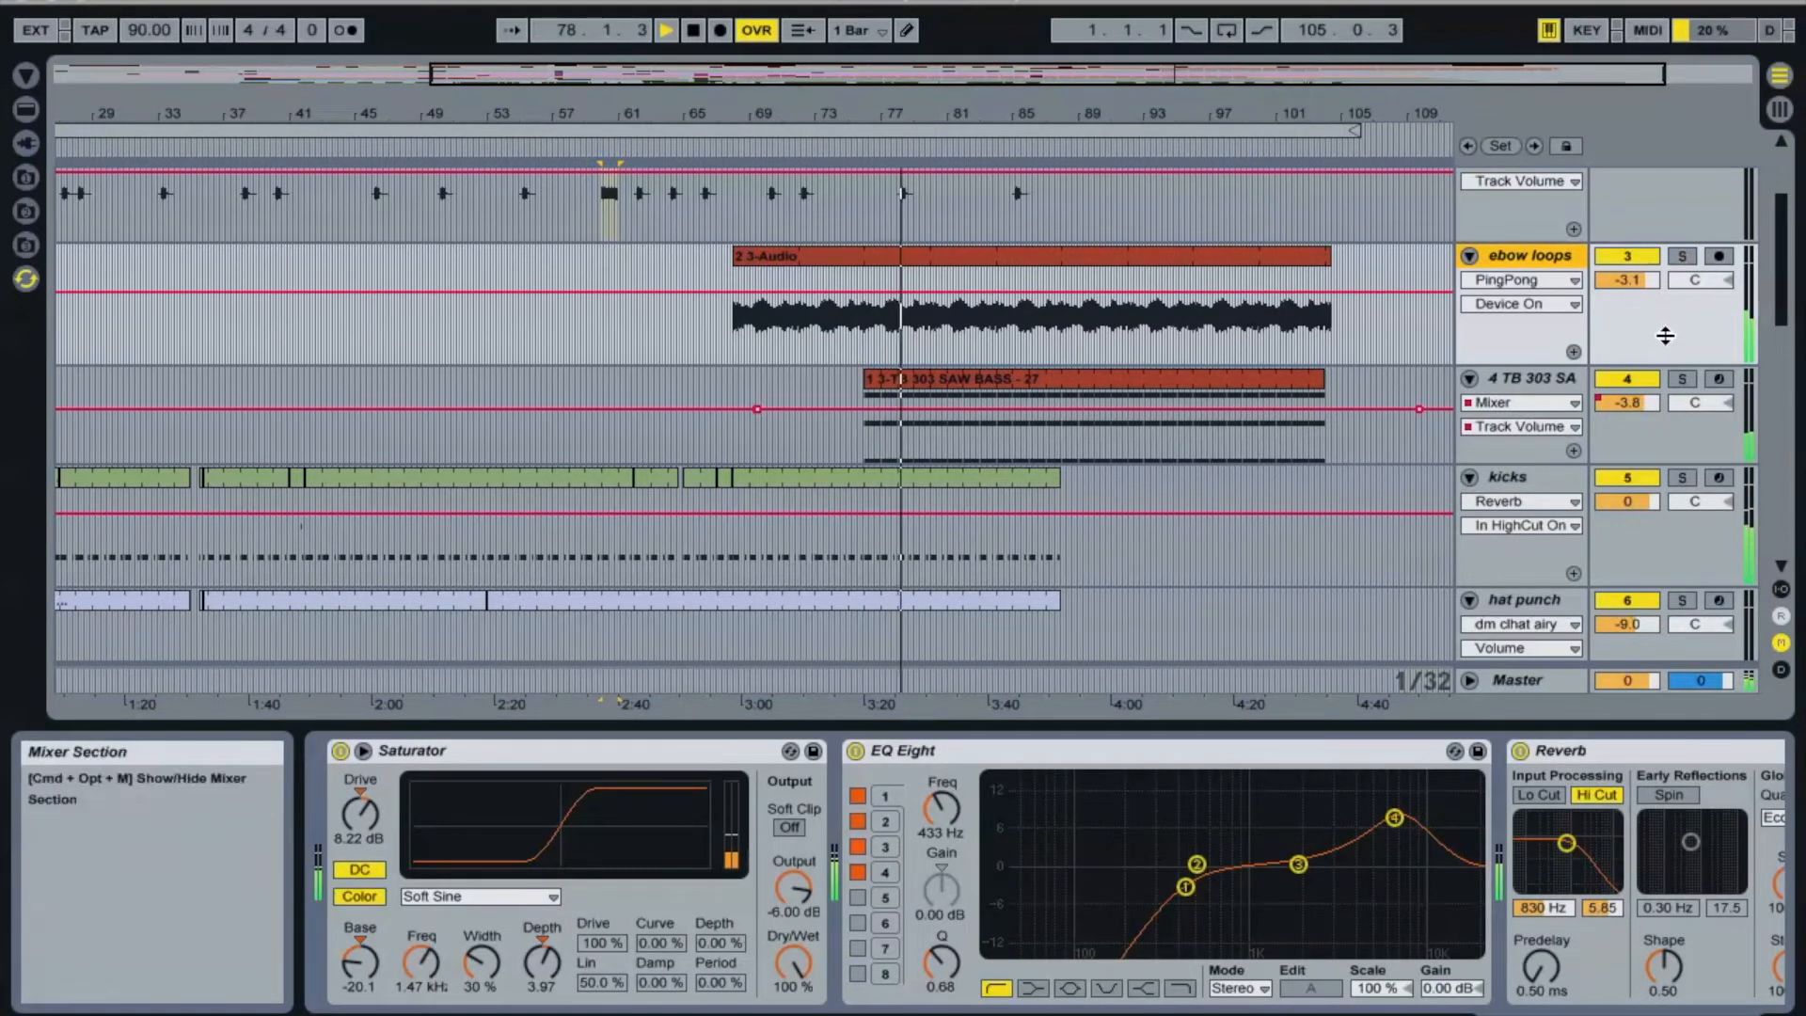
Step: Solo the TB 303 saw bass track, select its clip, examine the Arpeggiator and instrument, and release the solo
left_click(1682, 378)
left_click(1532, 379)
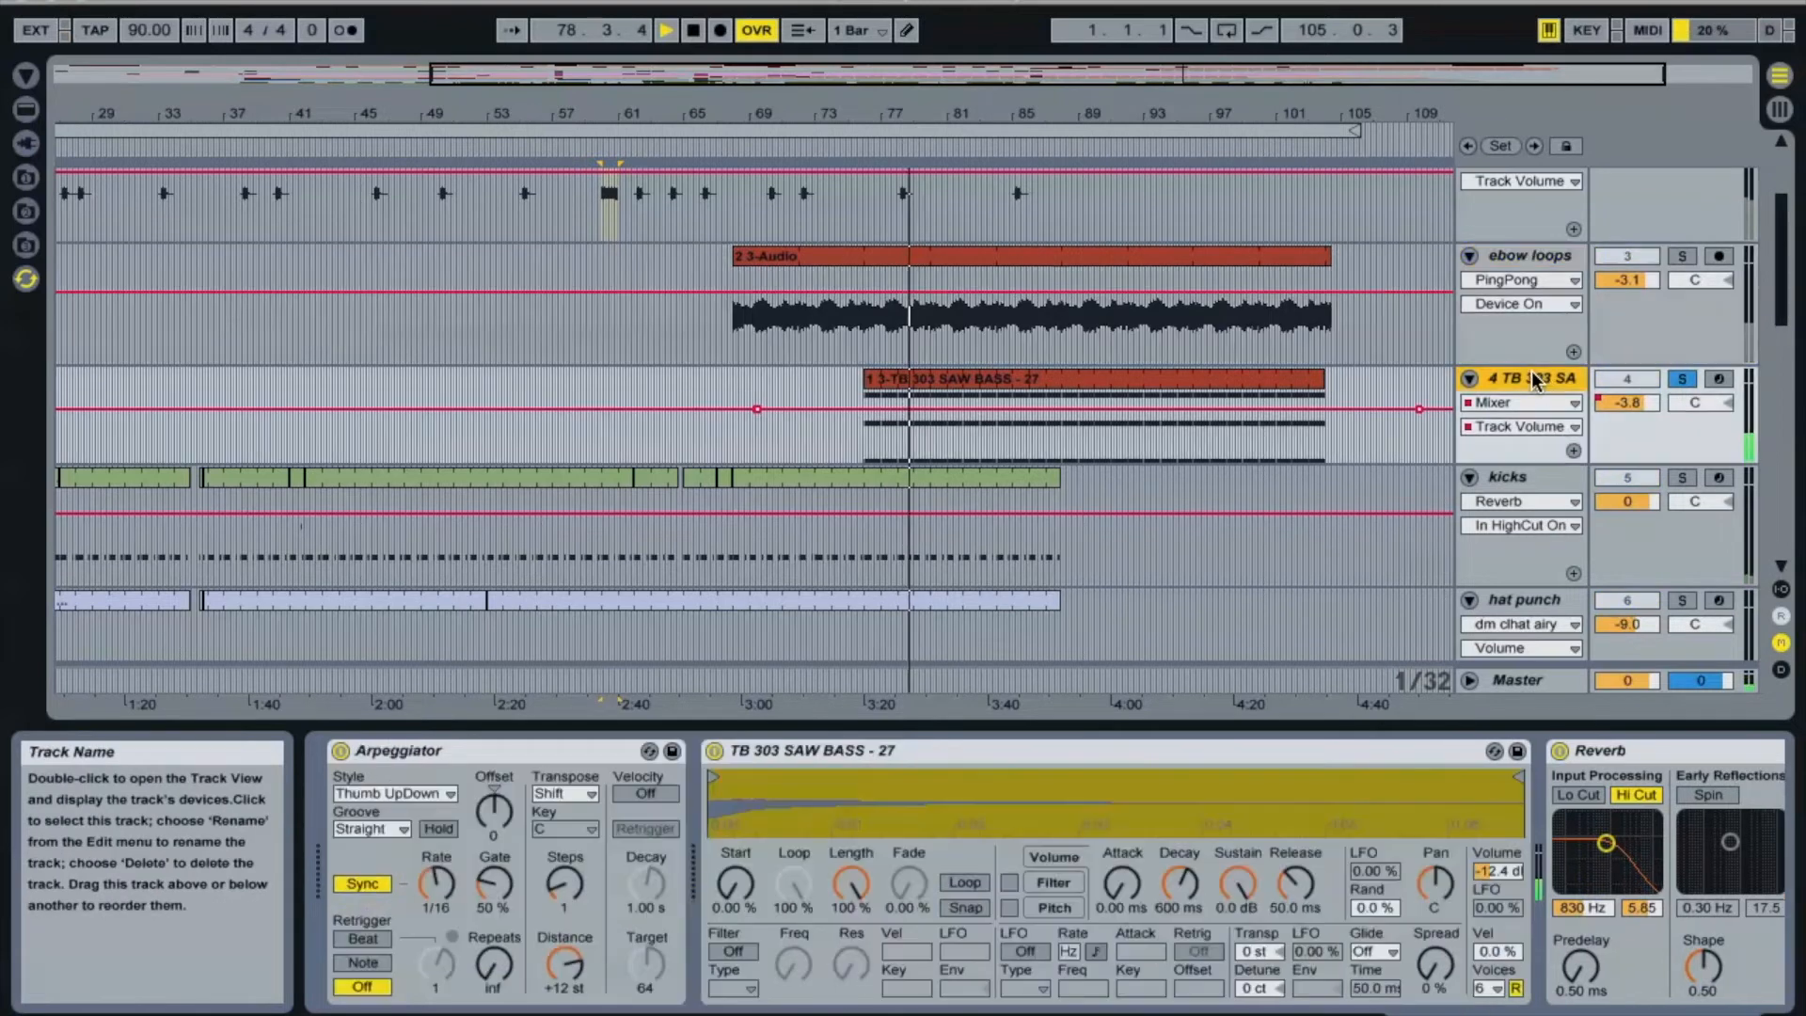
left_click(1221, 369)
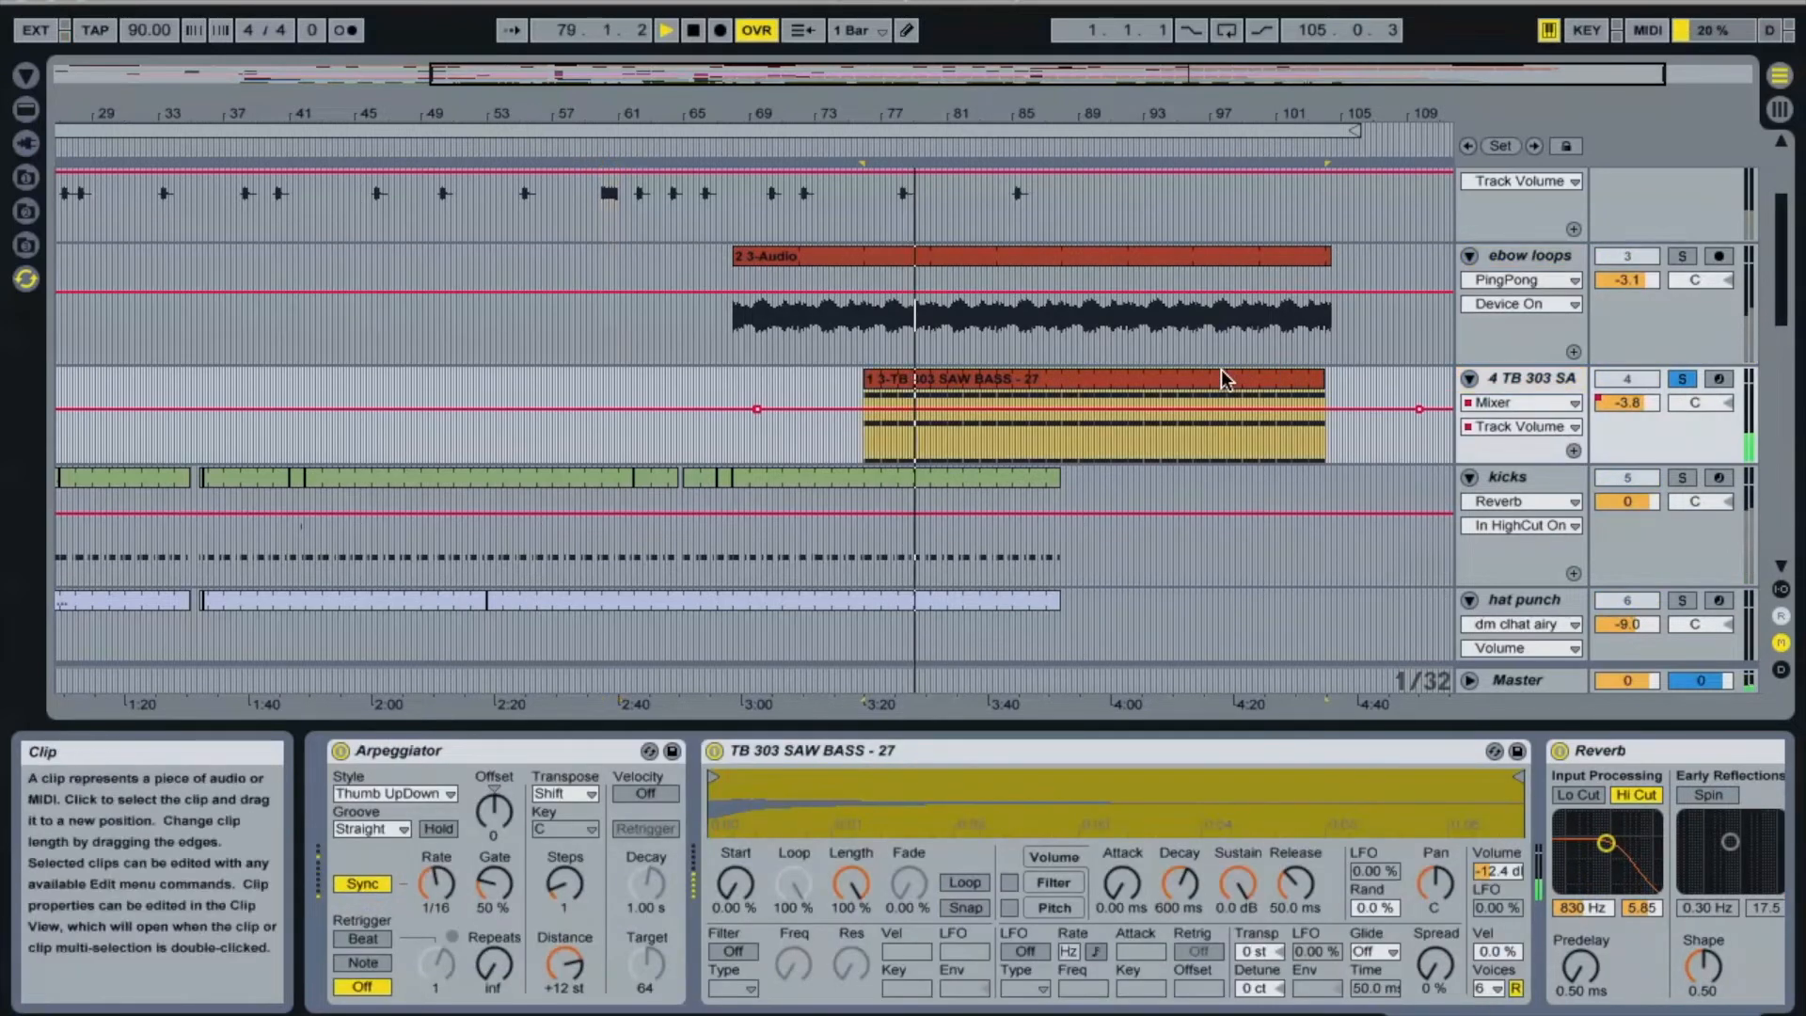
left_click(766, 849)
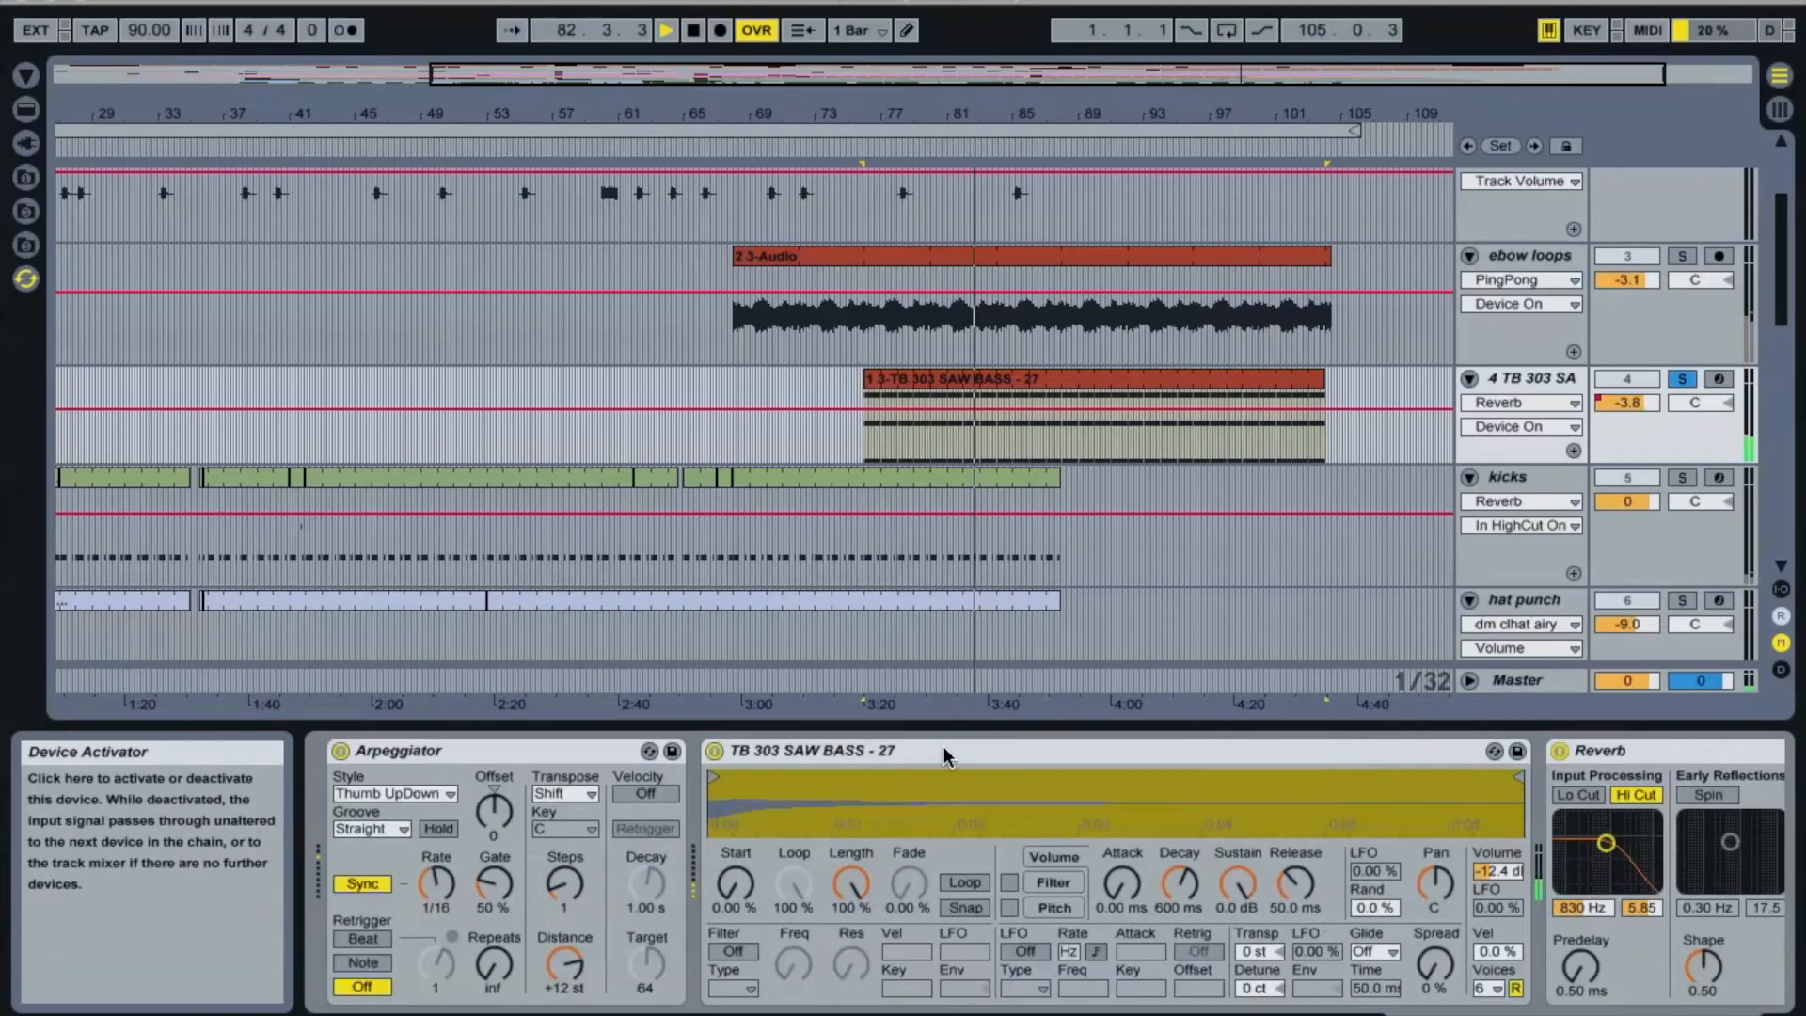
left_click(1682, 378)
Step: Examine at closer zoom how the clips of each track drop out towards the end of the arrangement
scroll(1144, 358, "down", 1)
scroll(1144, 358, "down", 10)
scroll(1144, 359, "down", 2)
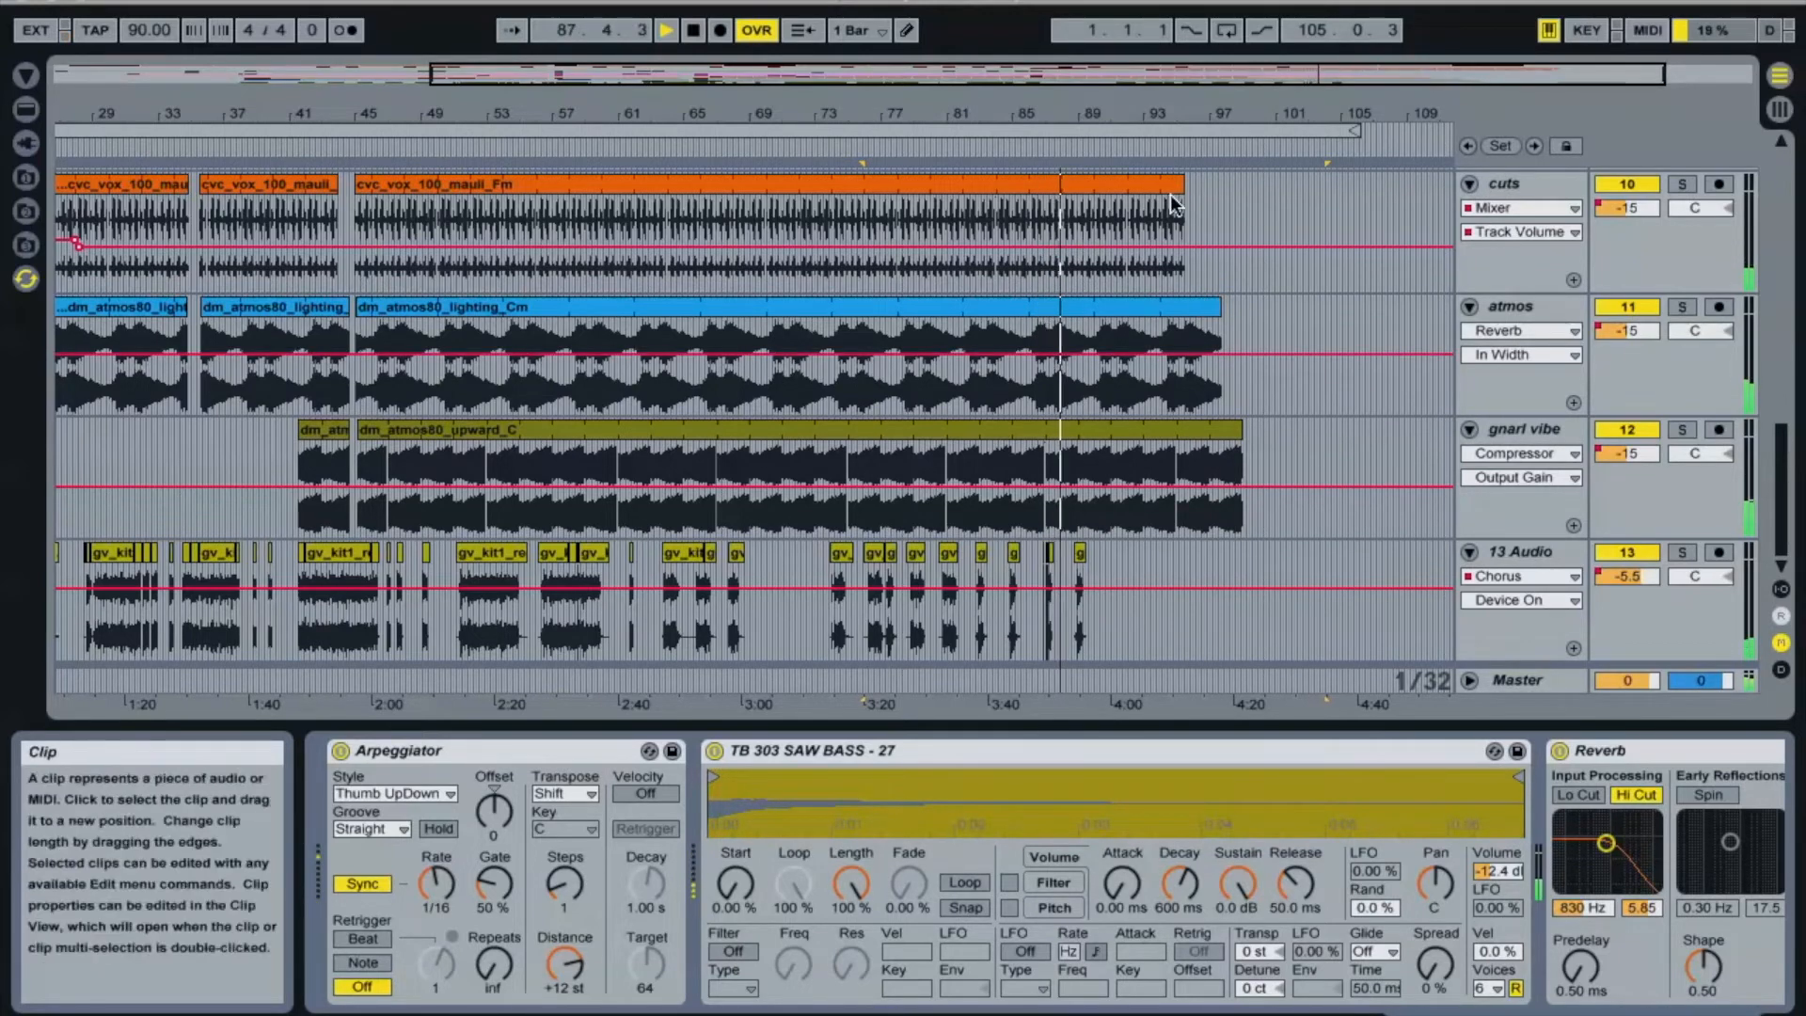
left_click_drag(1144, 80, 1144, 273)
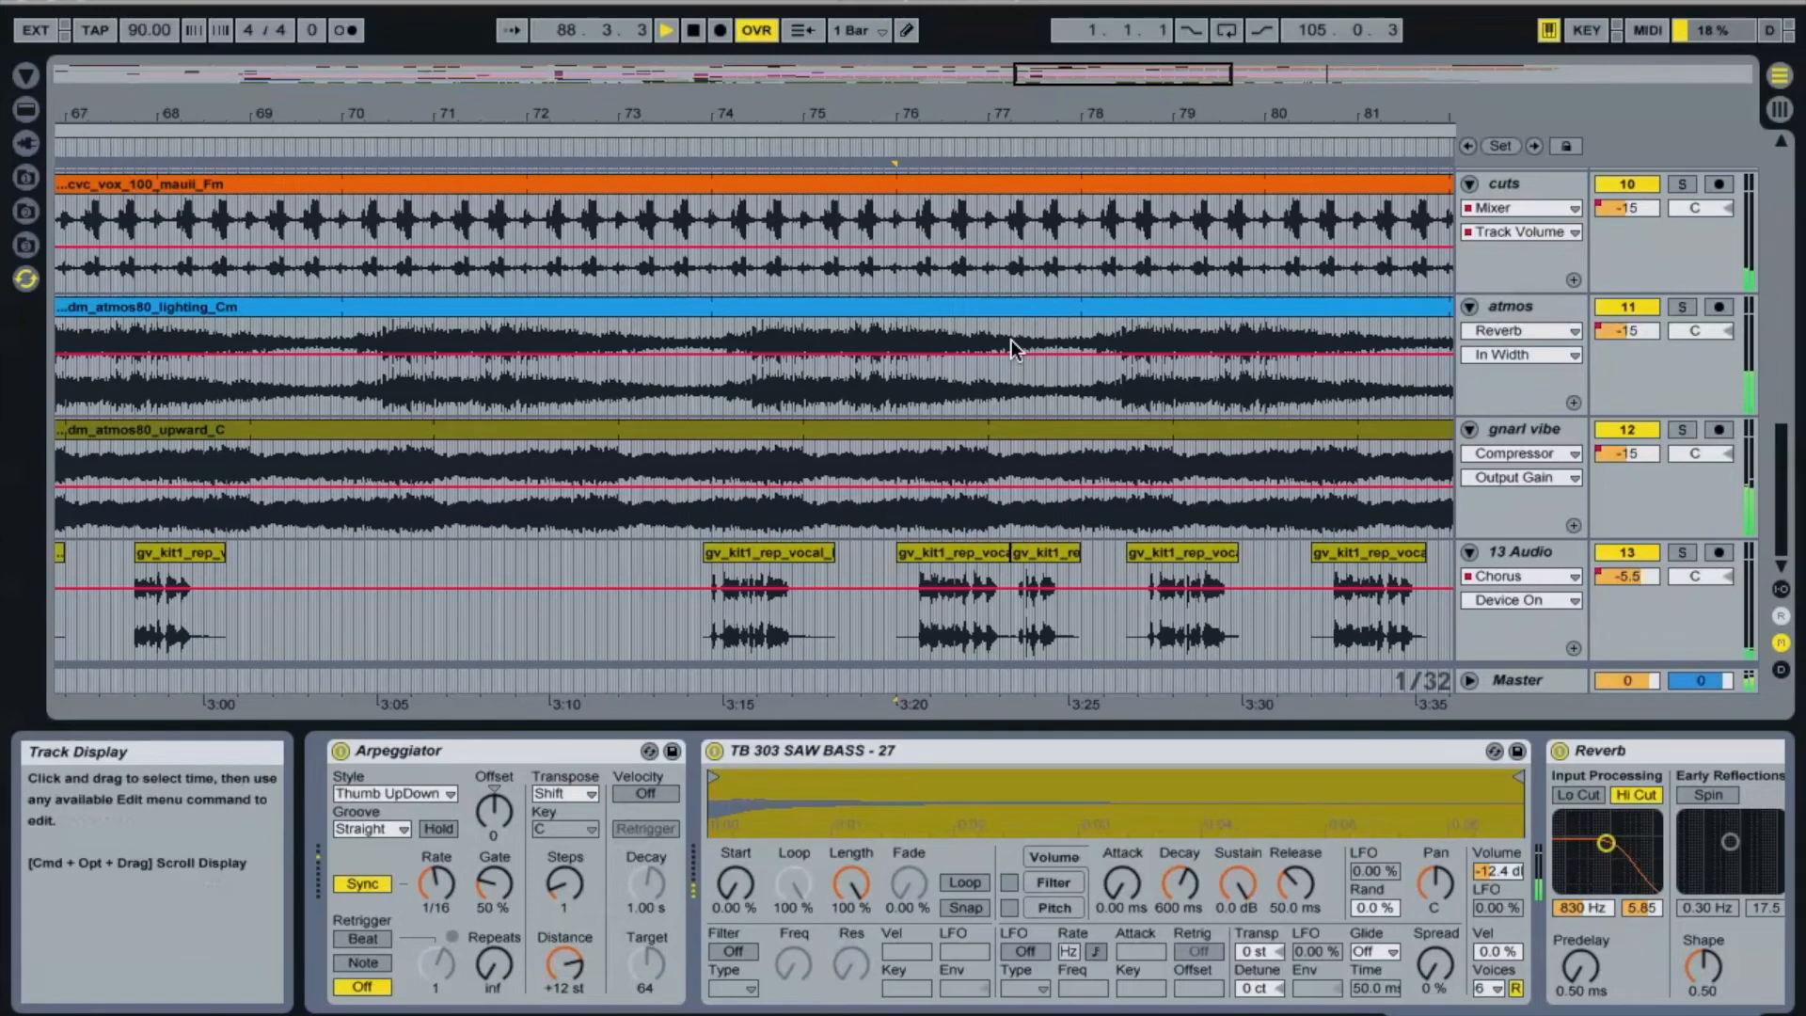
scroll(896, 580, "right", 10)
scroll(896, 580, "right", 10)
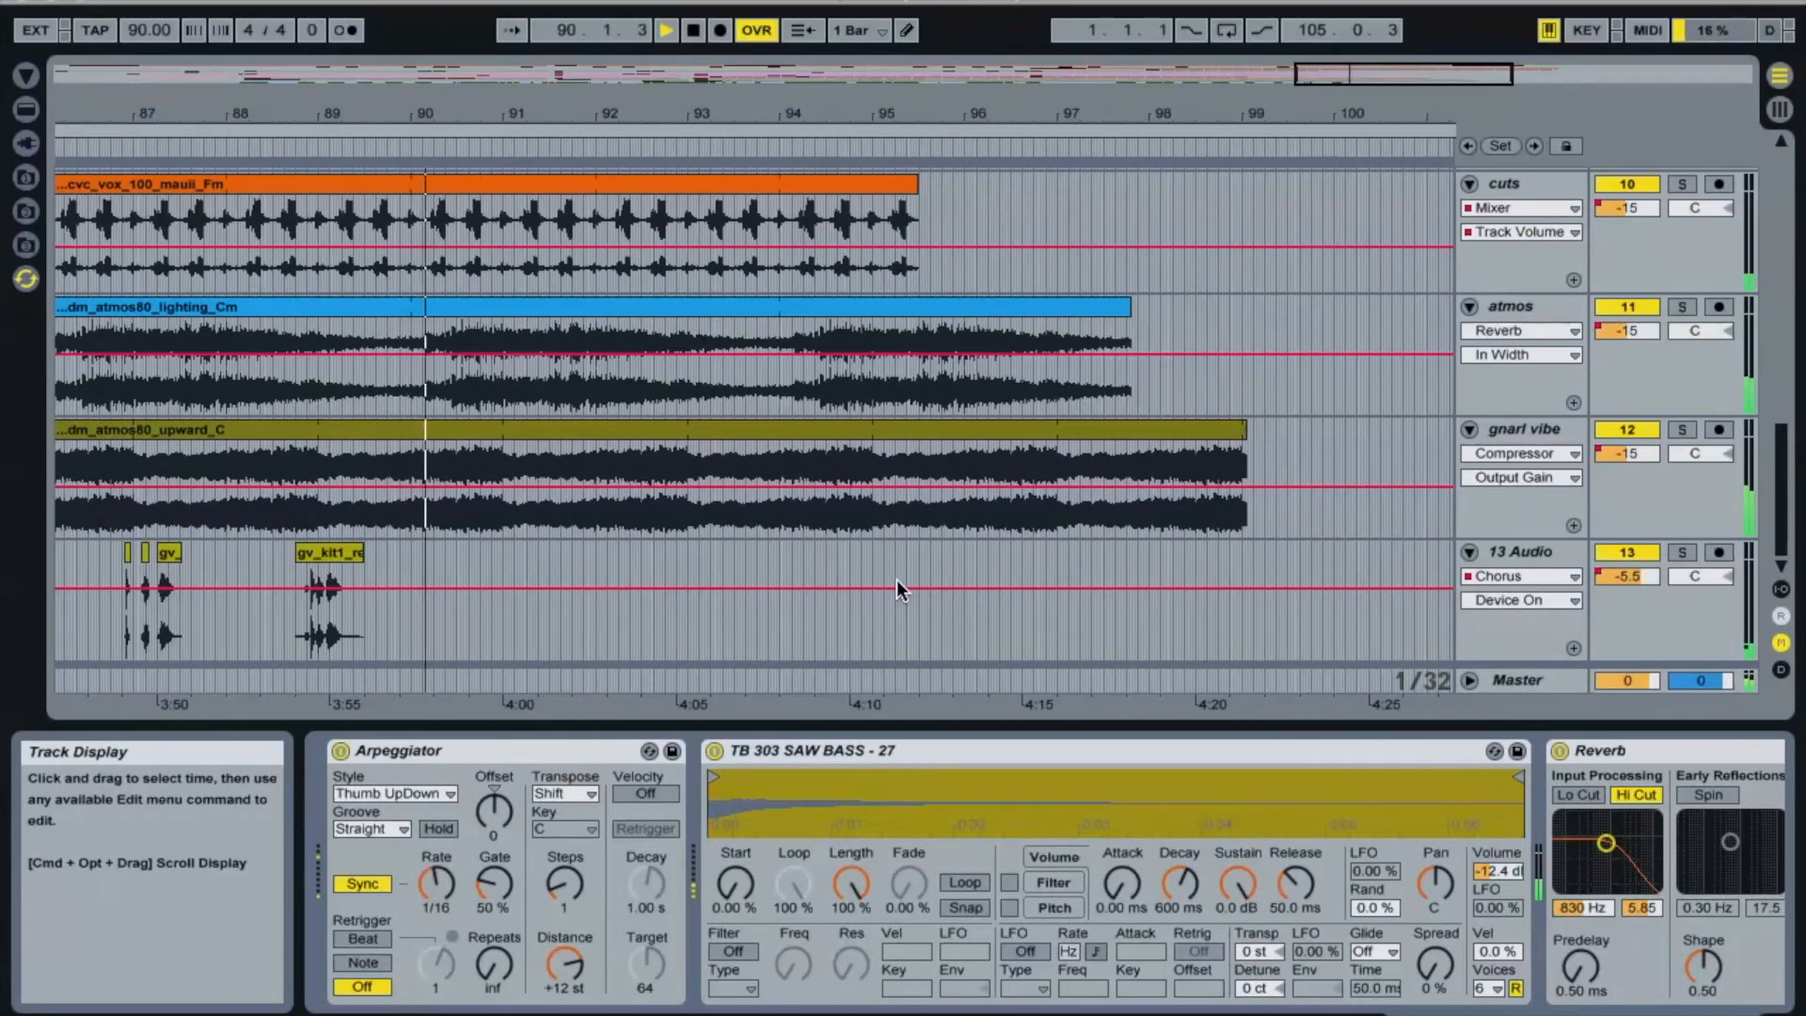
scroll(896, 580, "up", 10)
scroll(895, 579, "left", 2)
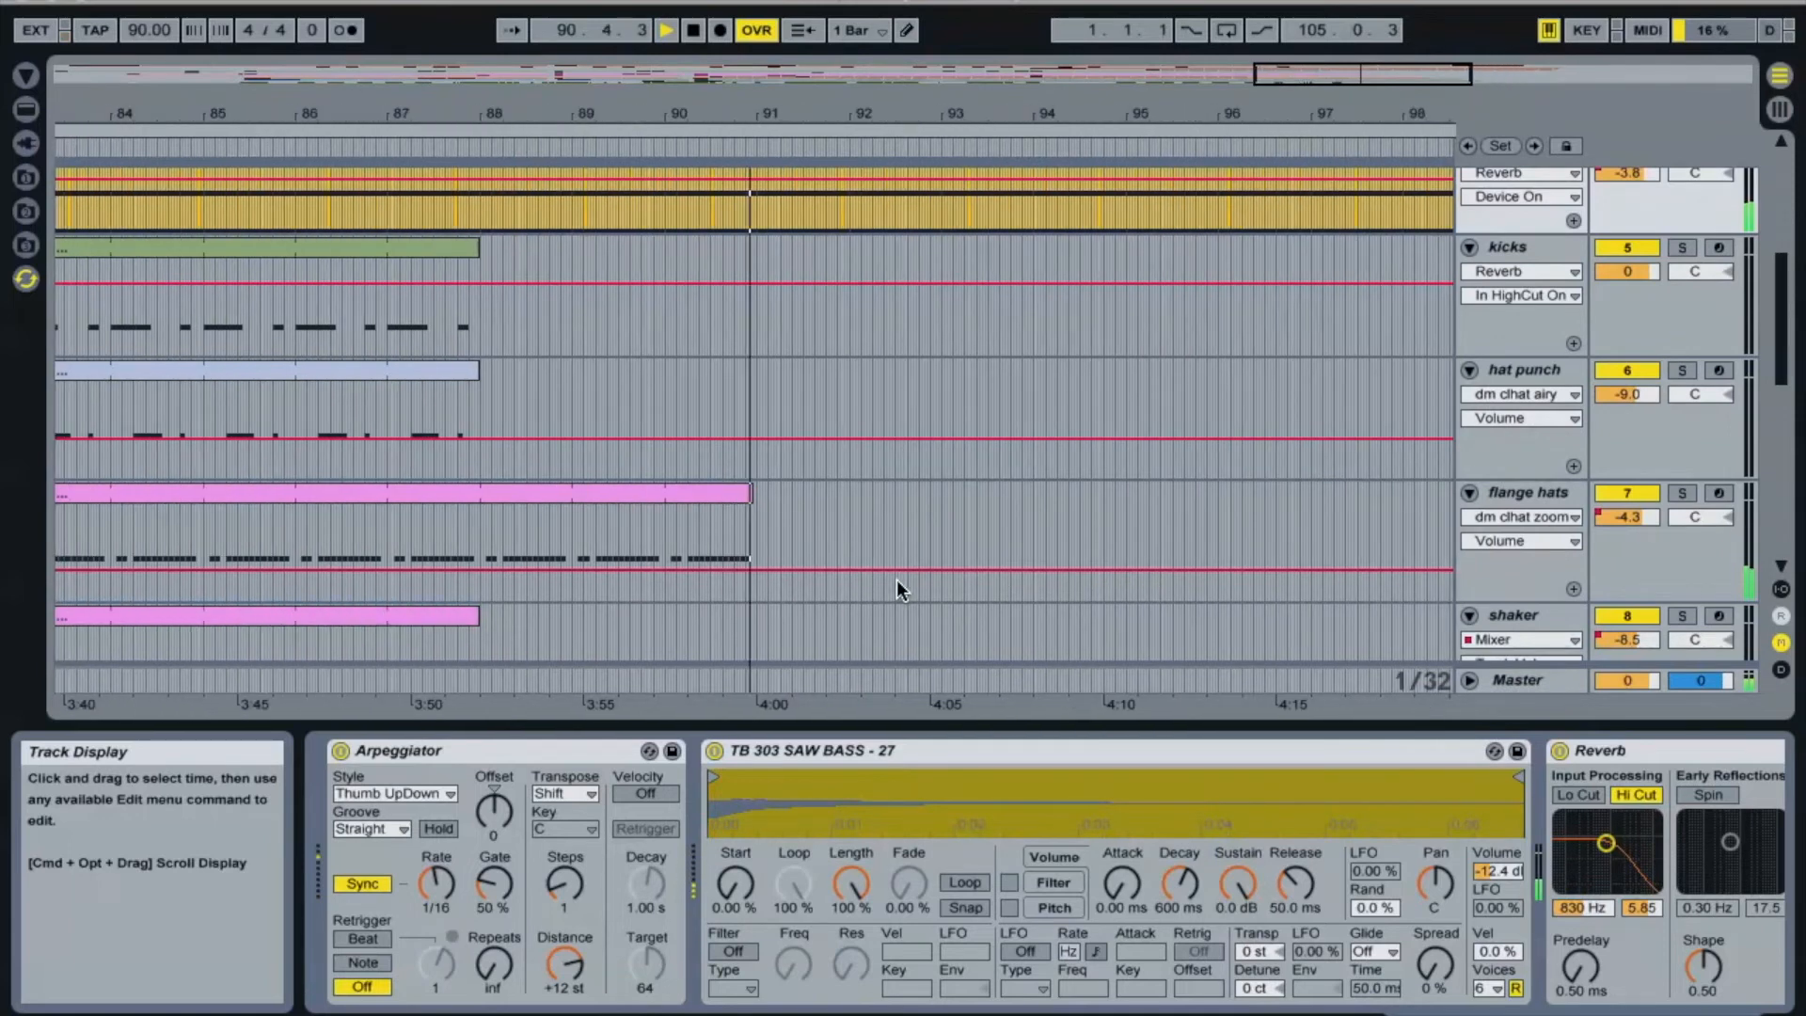
scroll(896, 579, "up", 10)
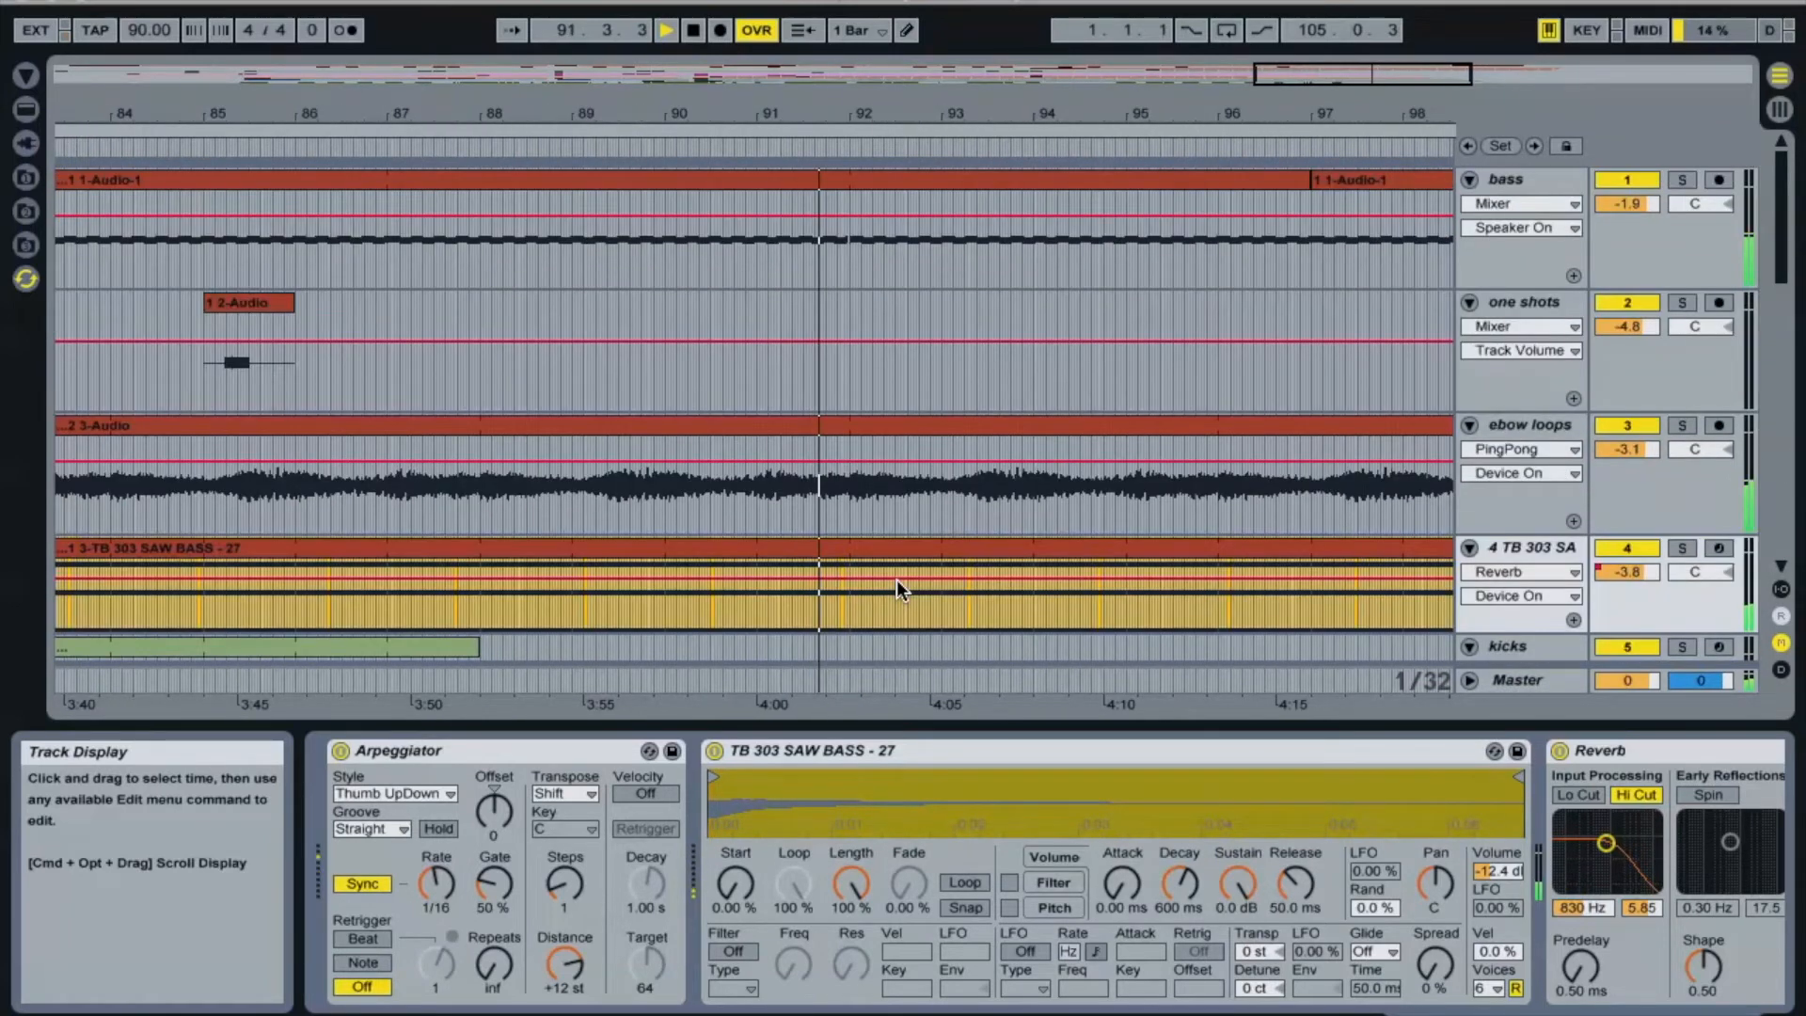
scroll(896, 579, "right", 3)
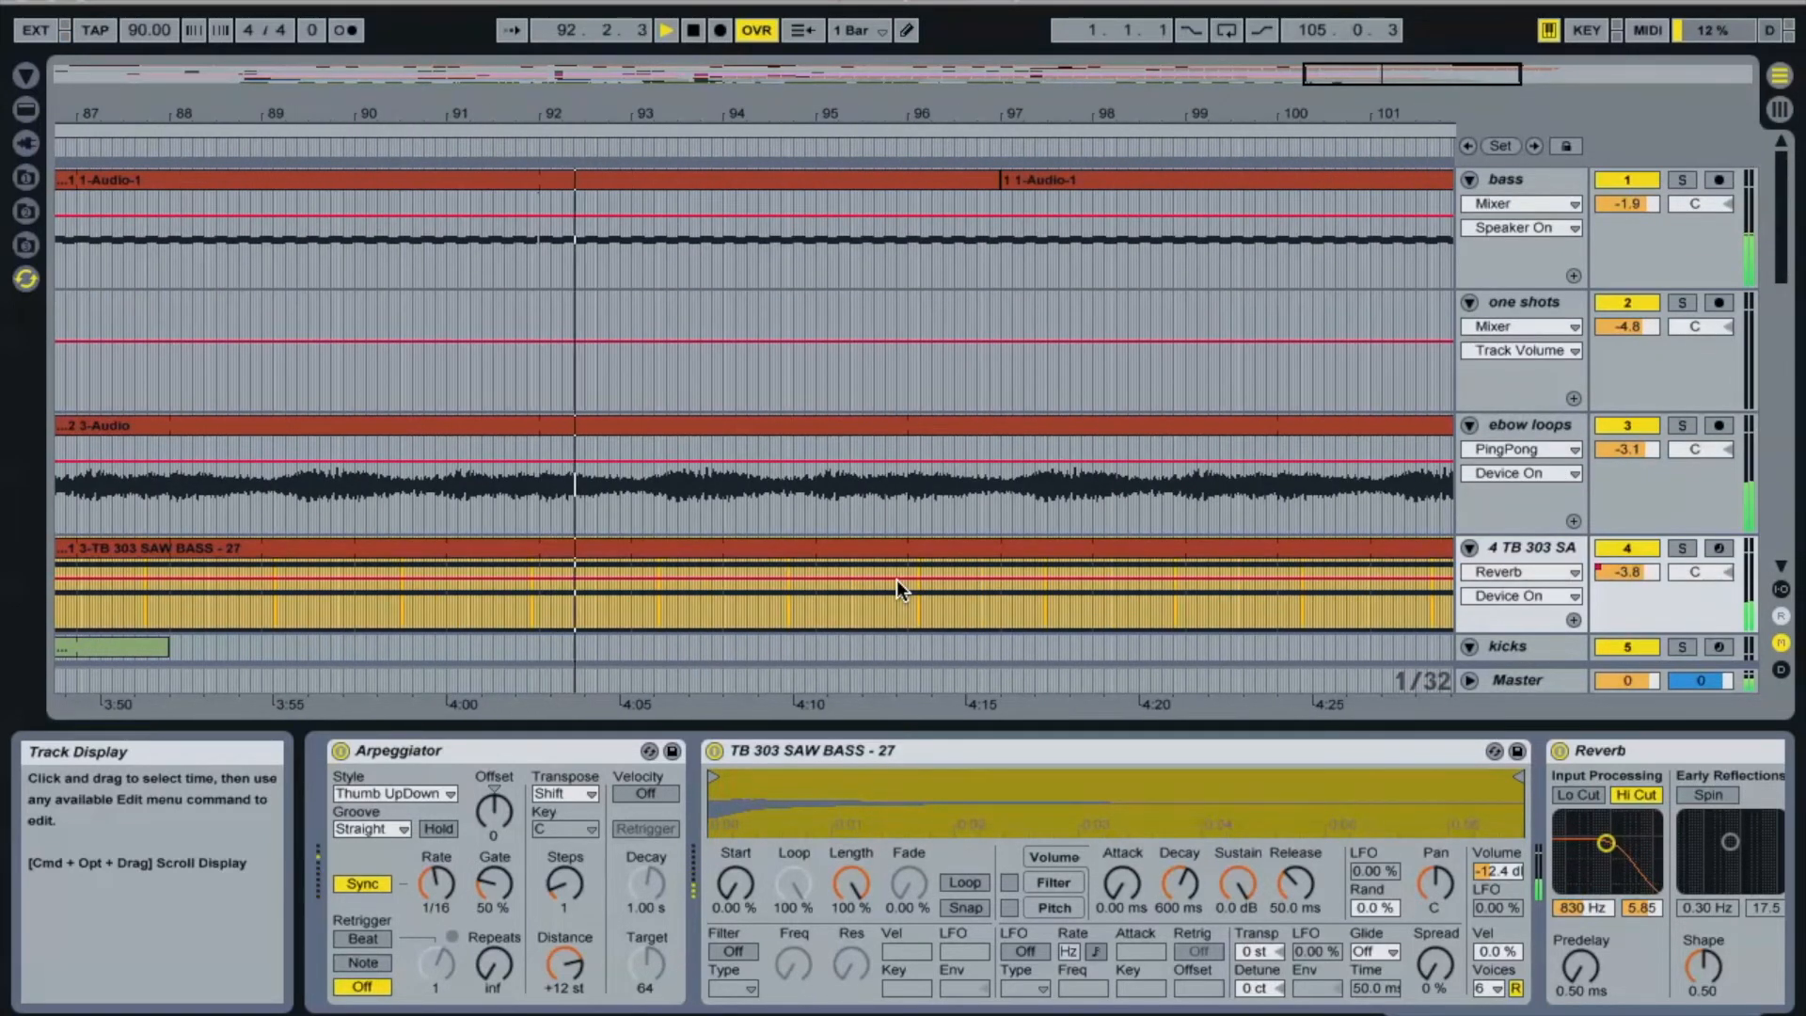
scroll(895, 580, "right", 5)
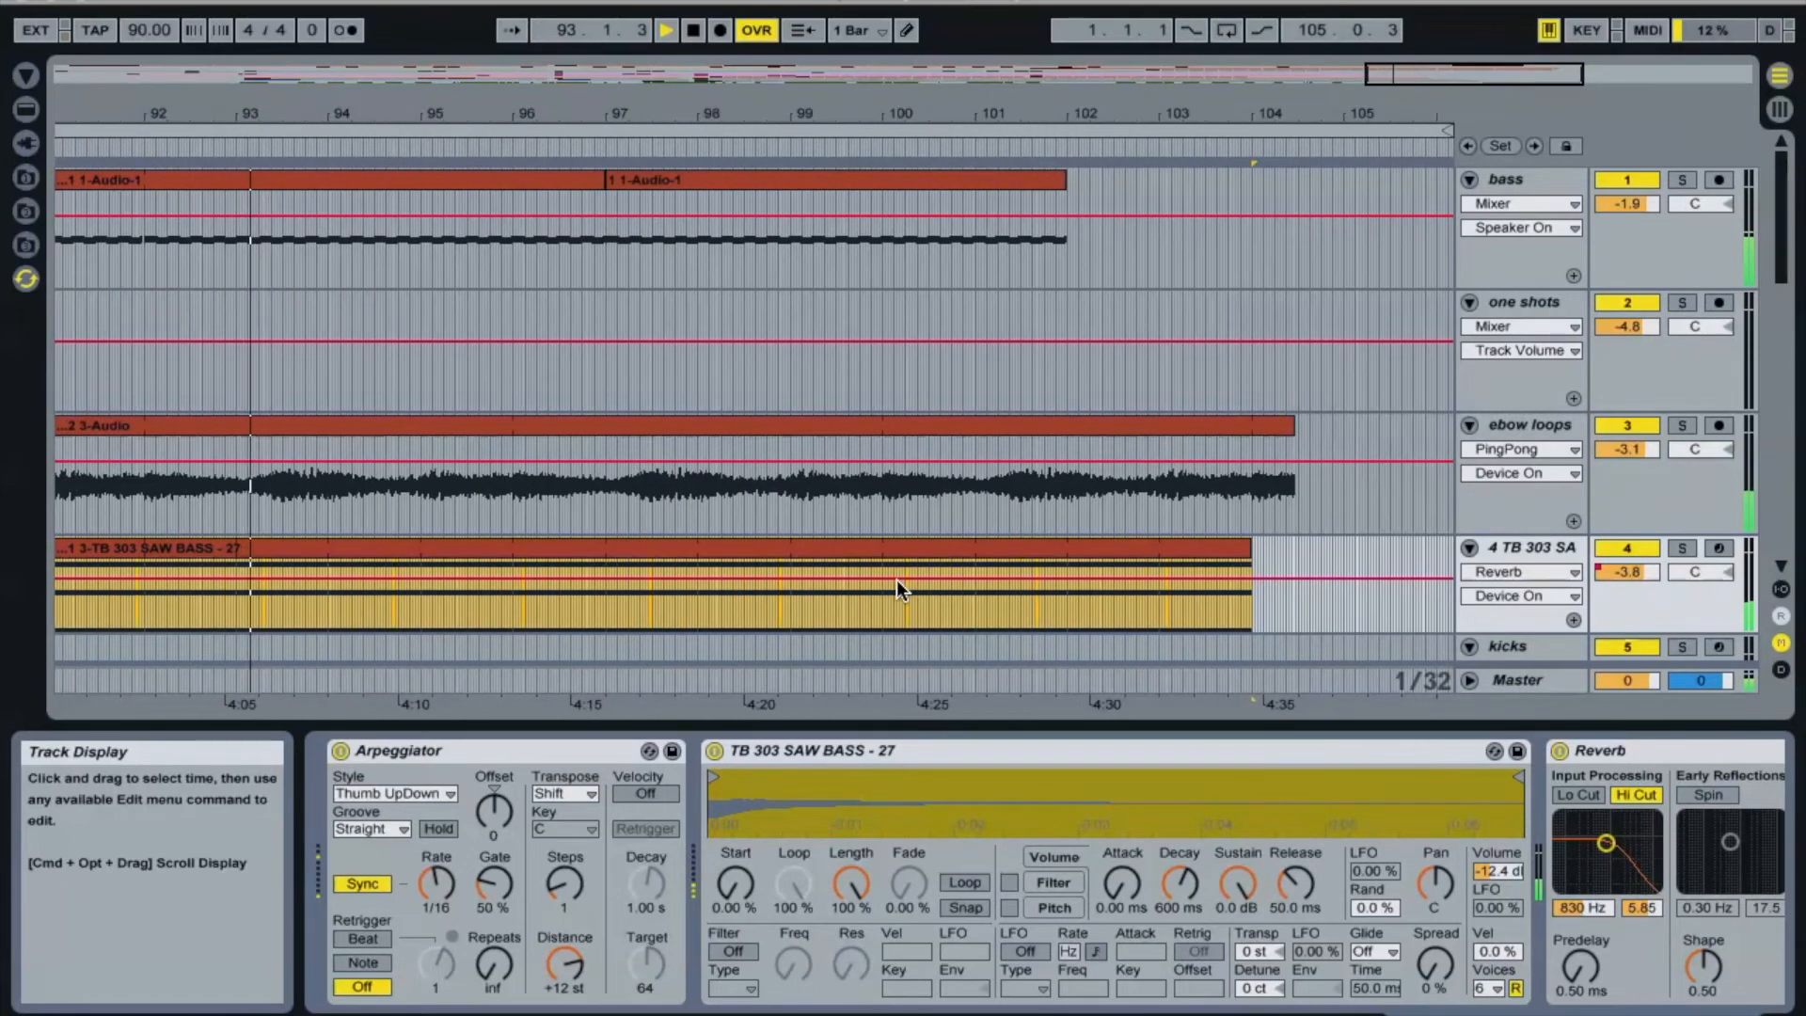
Step: Show the whole arrangement, select the long bass clip starting near bar 48 and open its sample settings
double_click(1467, 73)
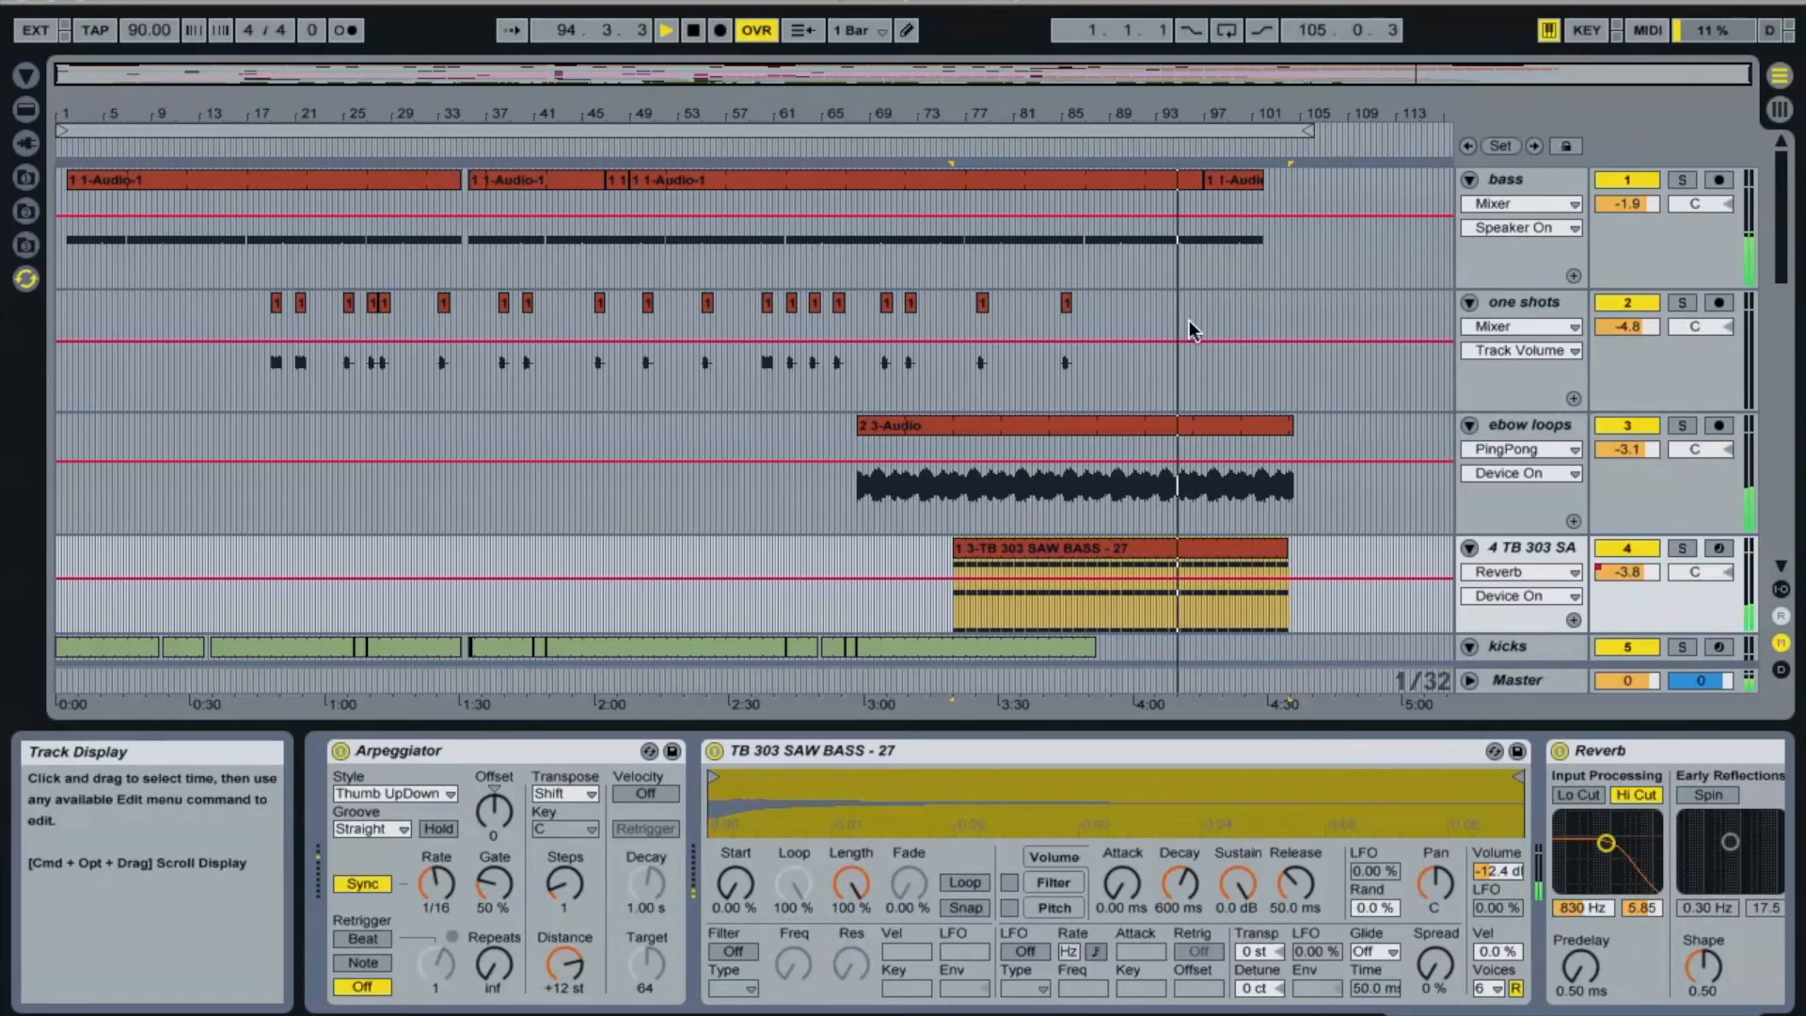
left_click(1132, 179)
left_click(1378, 1014)
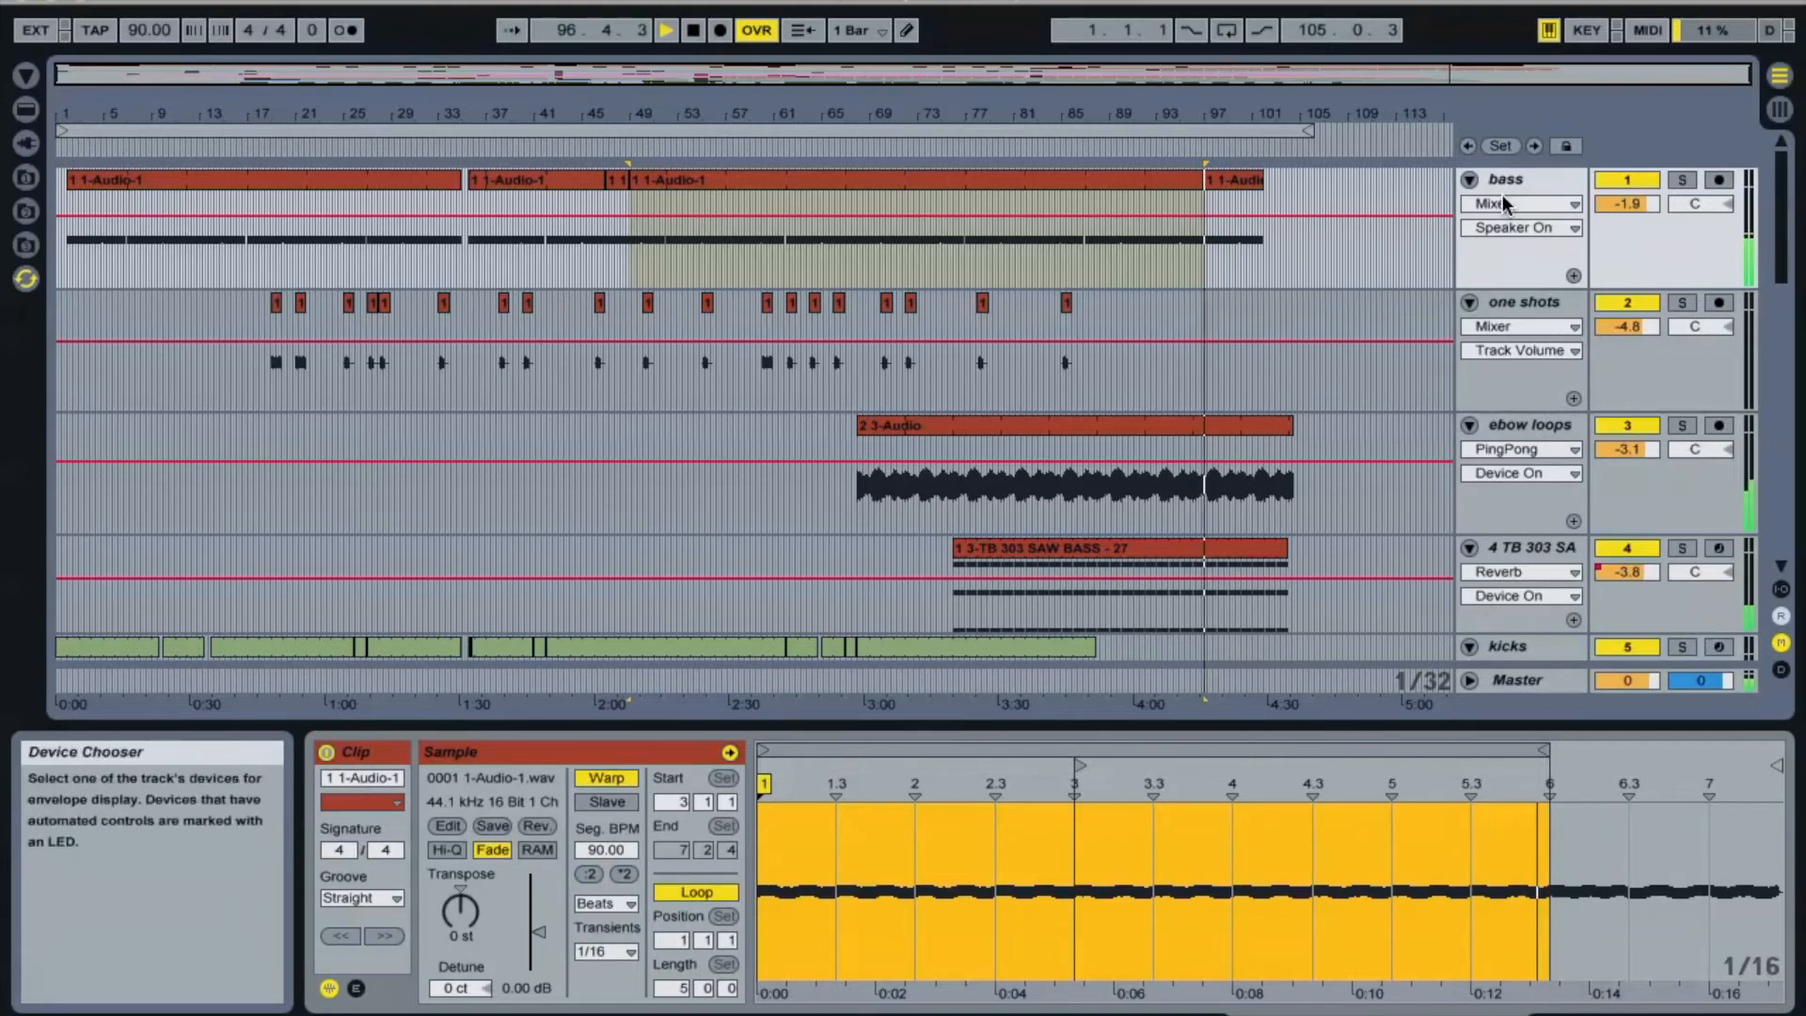
Step: Select the ebow loops clip and the TB 303 saw bass clip in turn, and examine where the clips of all tracks end
scroll(1390, 202, "down", 4)
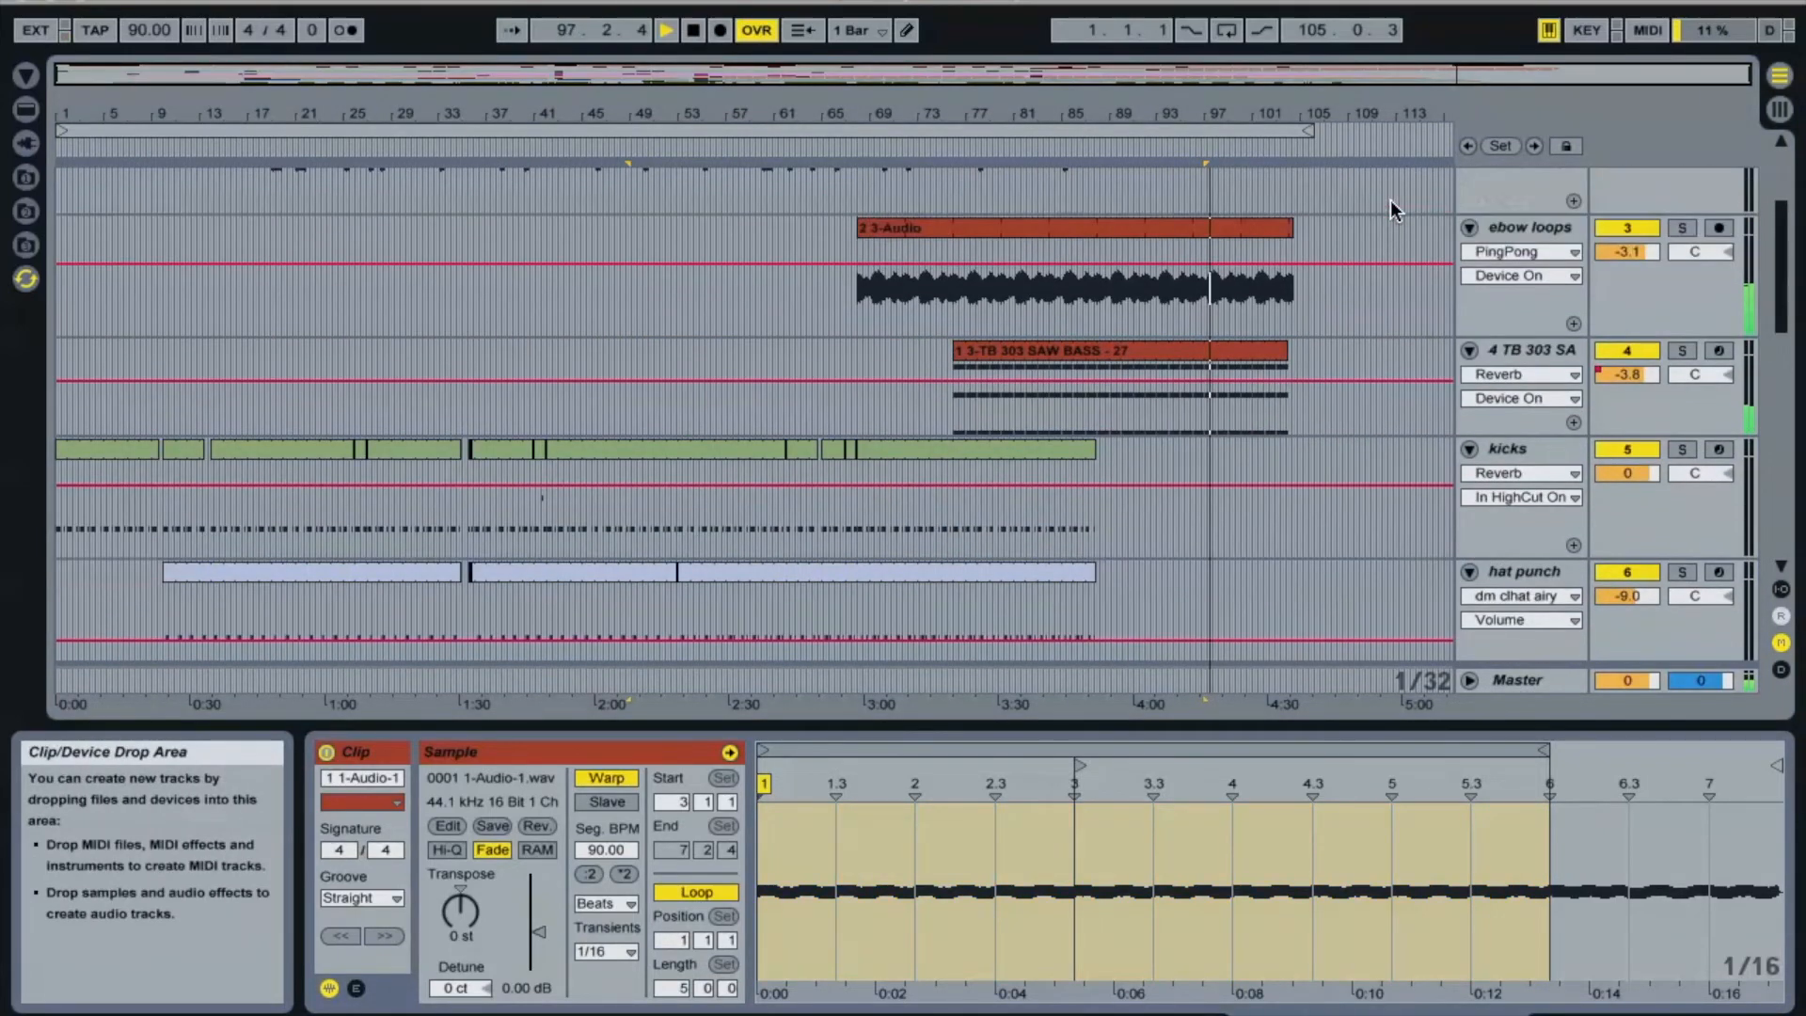
left_click(1227, 229)
left_click(1209, 345)
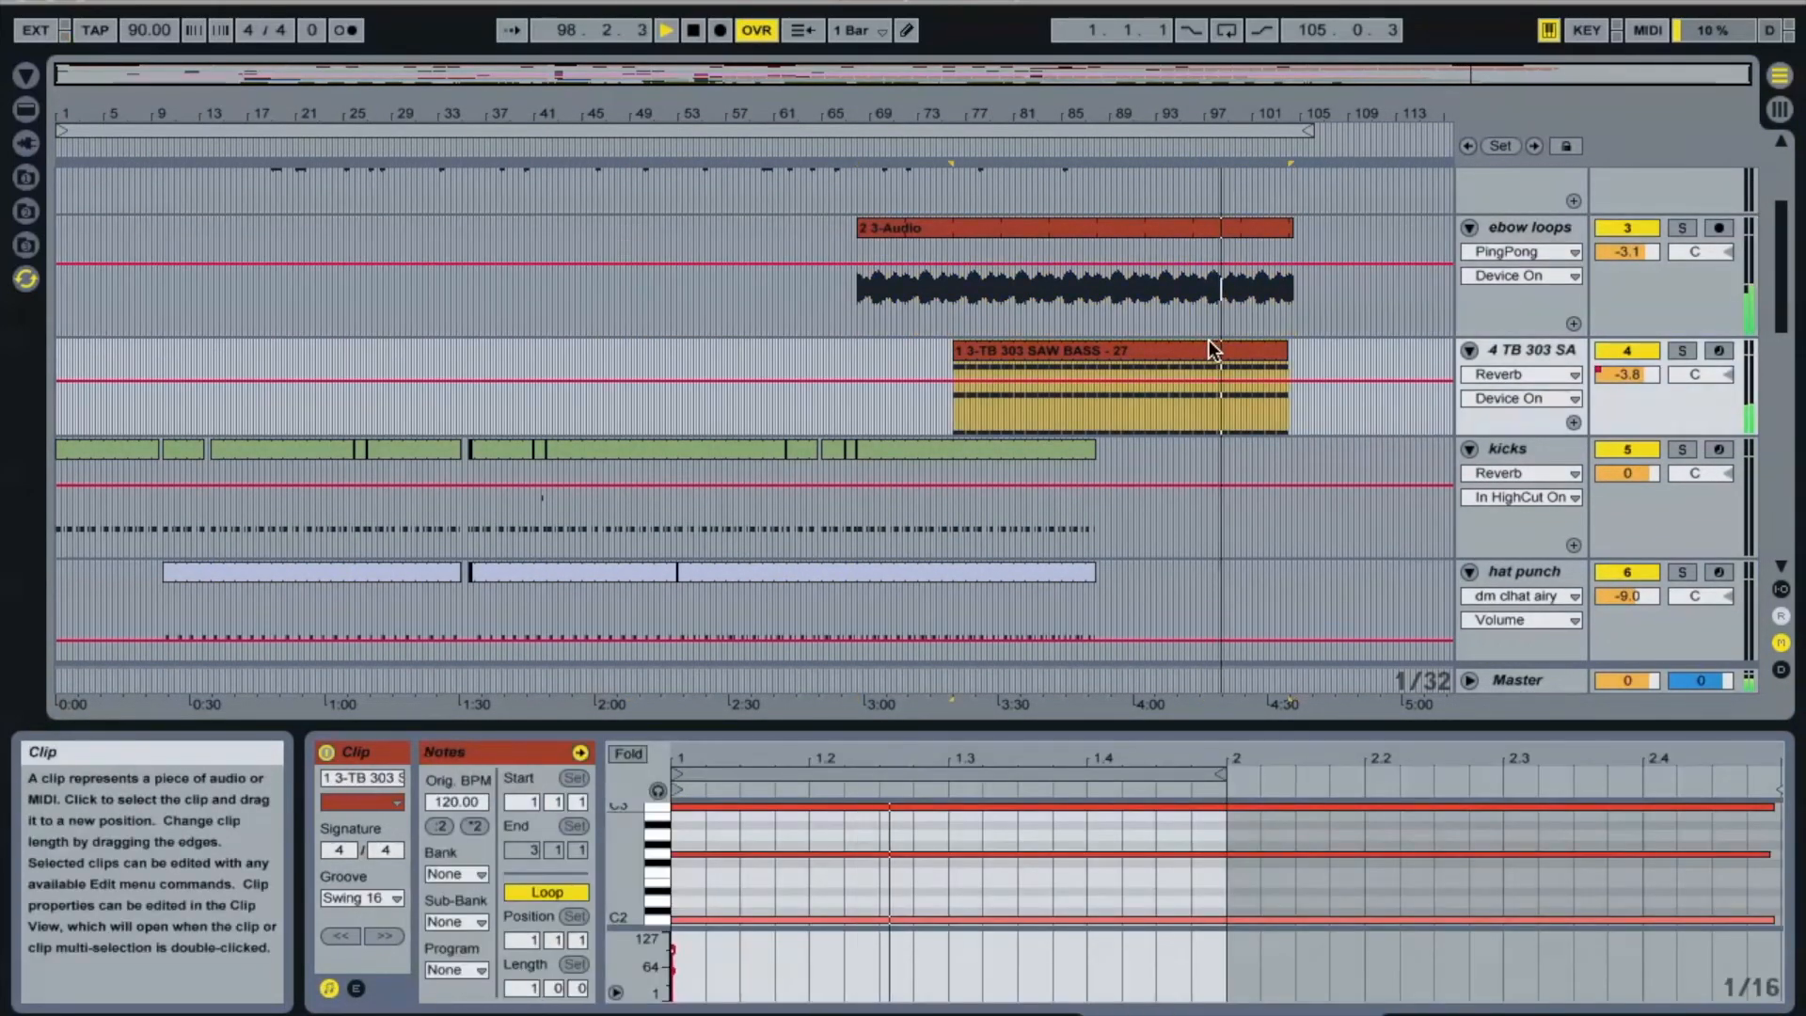
scroll(1210, 343, "down", 10)
scroll(1210, 345, "down", 2)
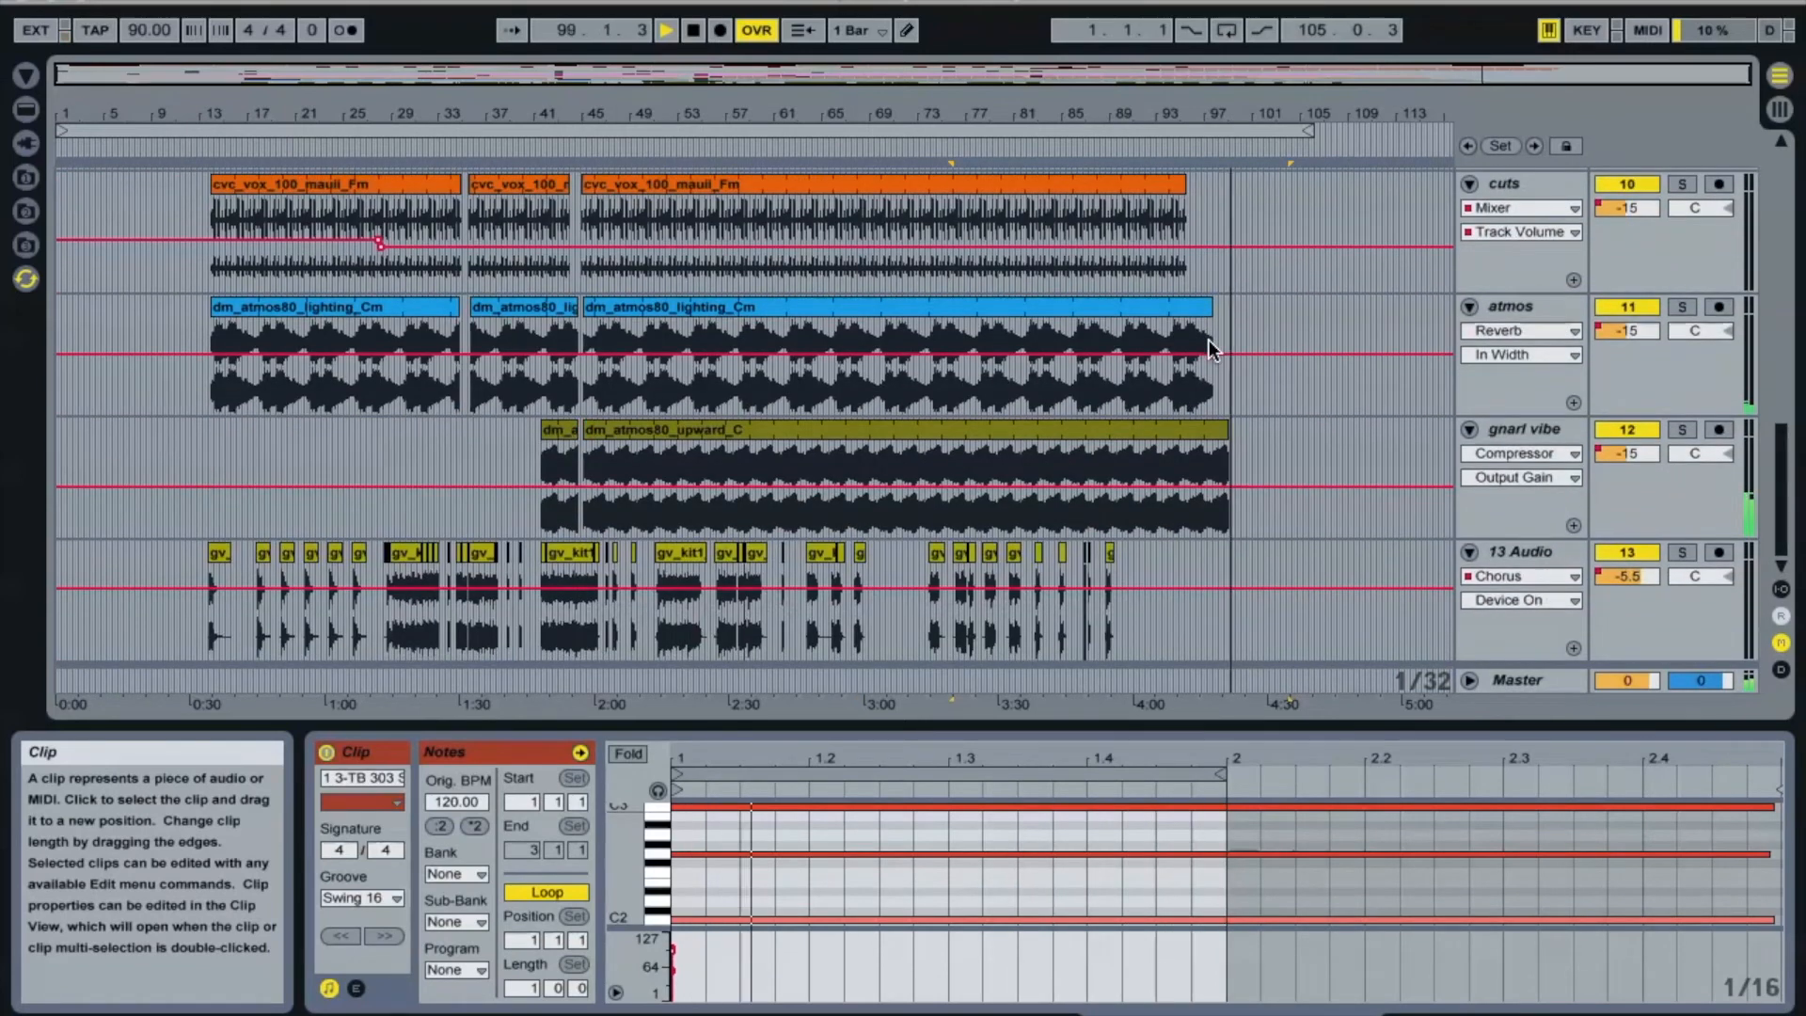
scroll(1210, 346, "up", 8)
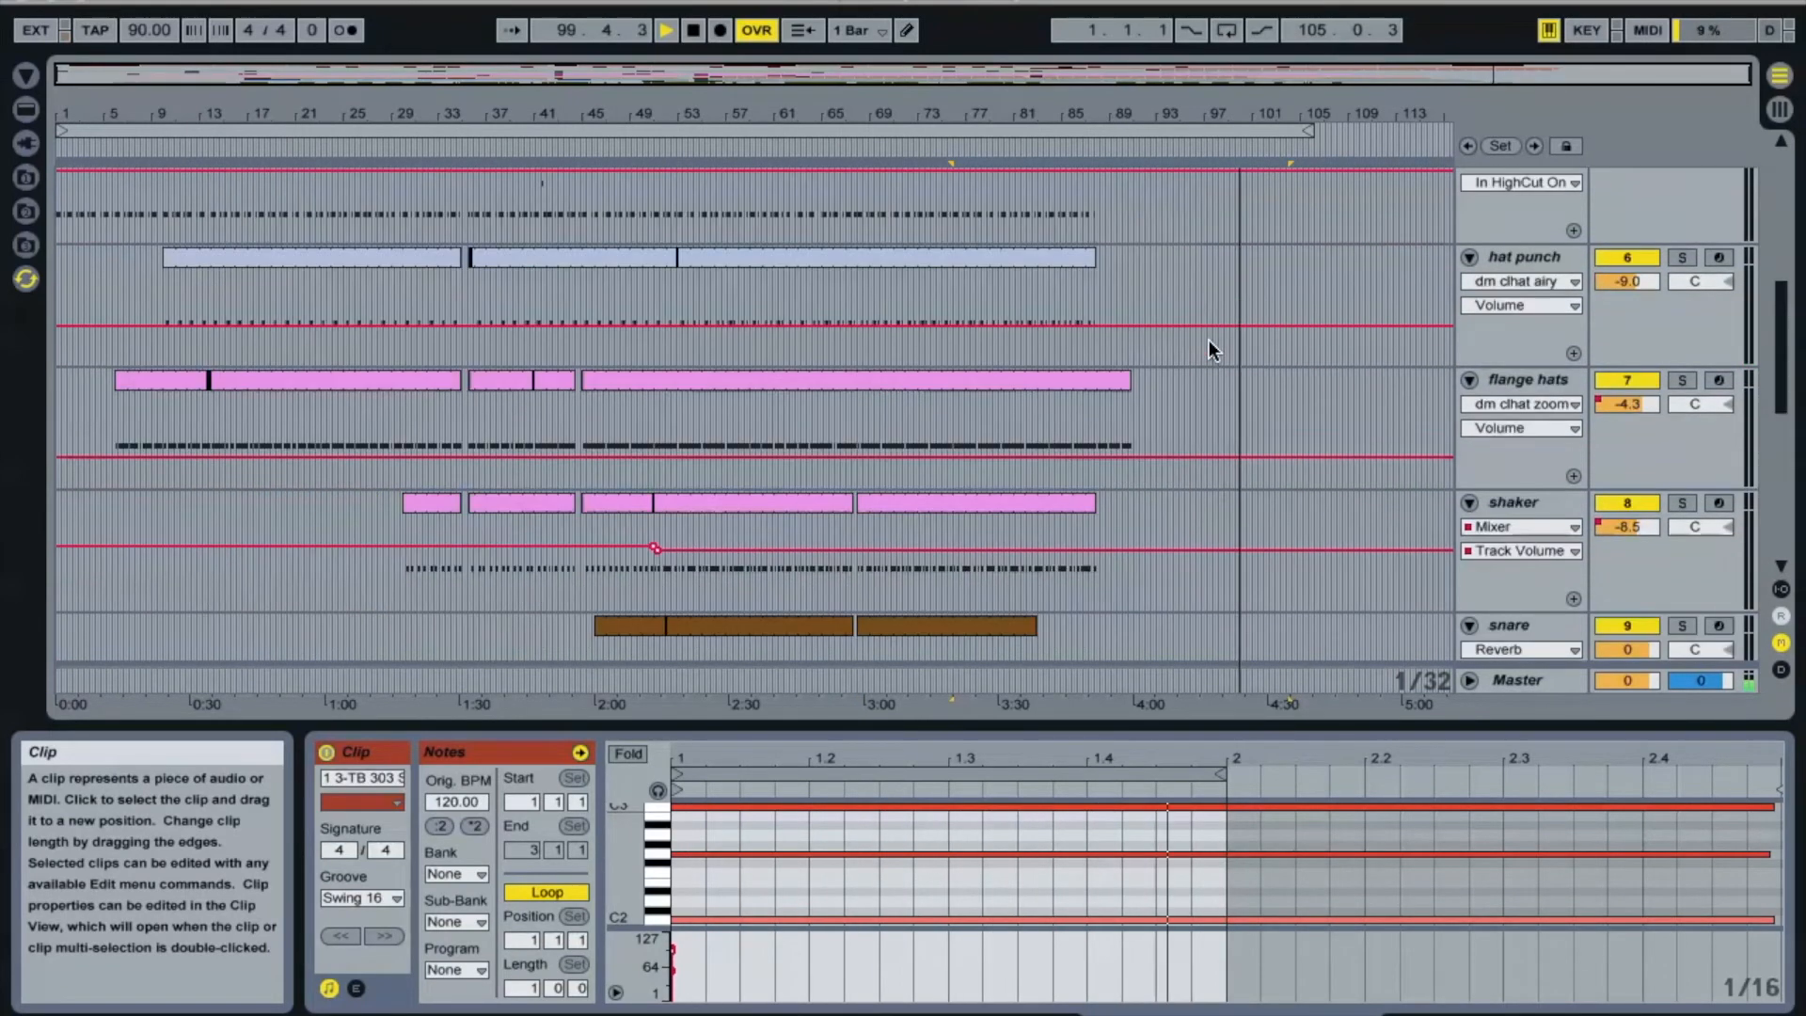
scroll(1209, 346, "up", 10)
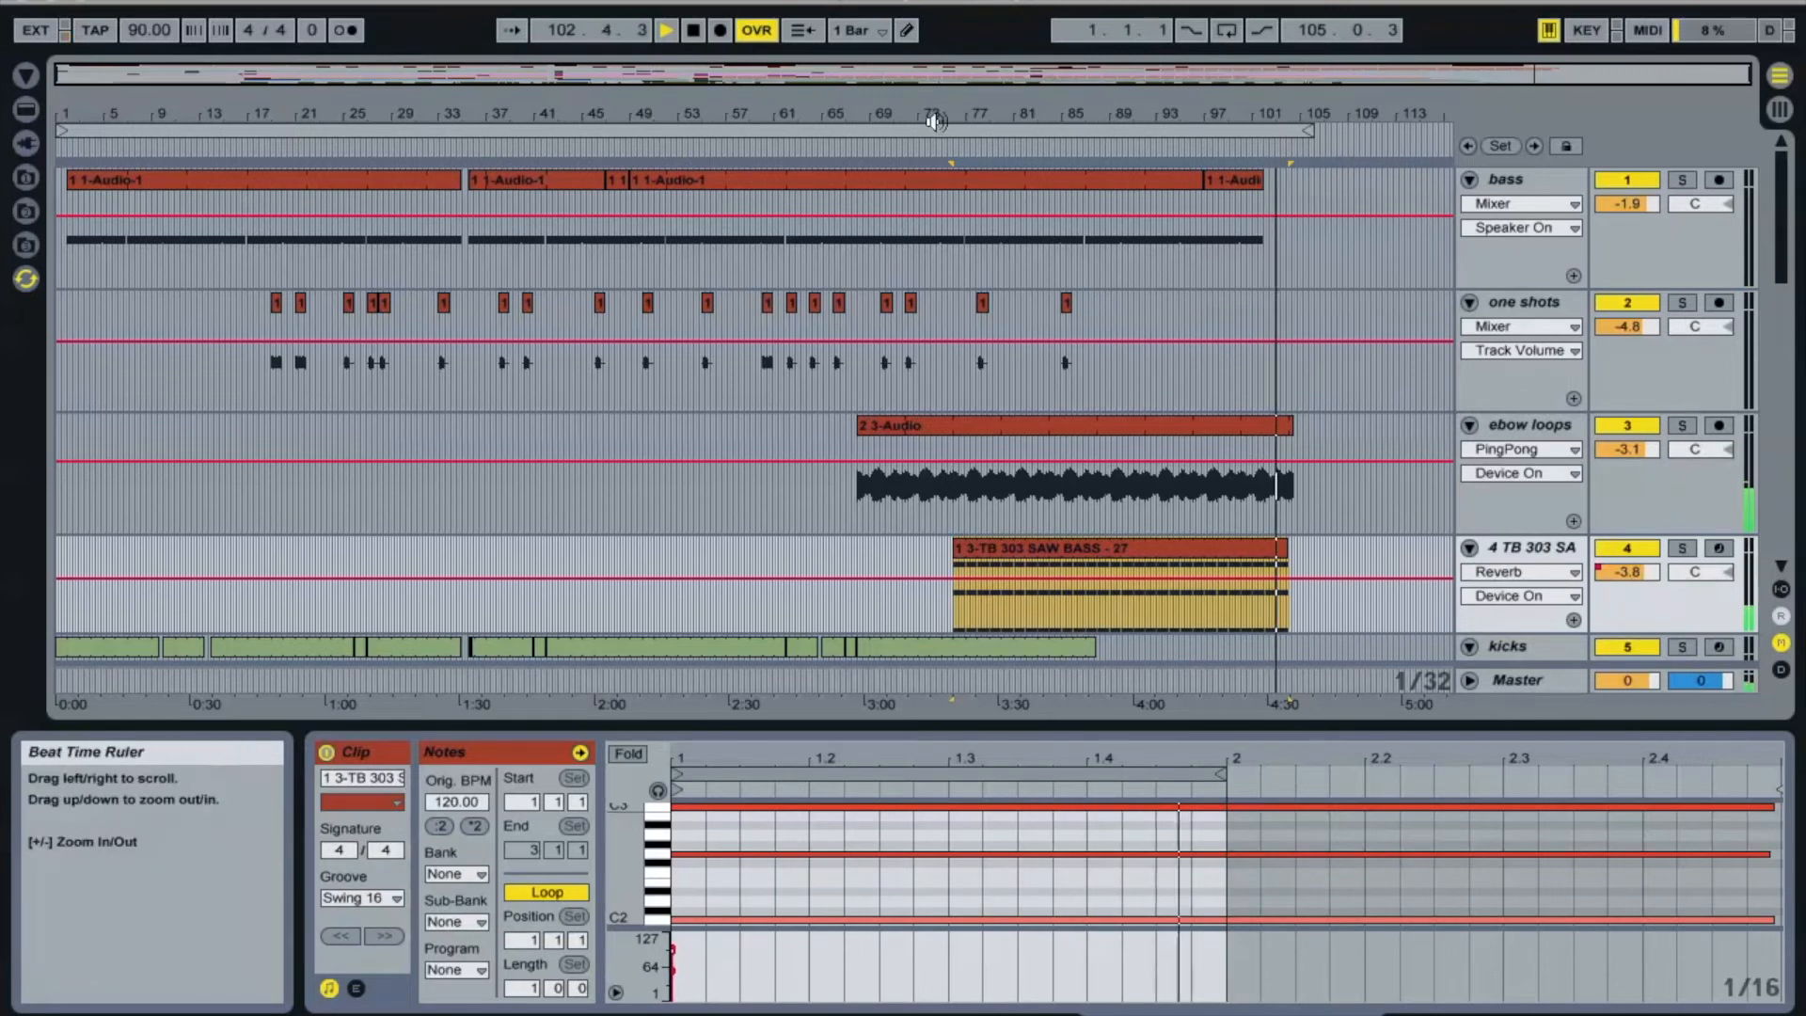
Step: Stop playback, return the playhead to the start of the song at 1.1.1, and look over the tracks once more
left_click(693, 31)
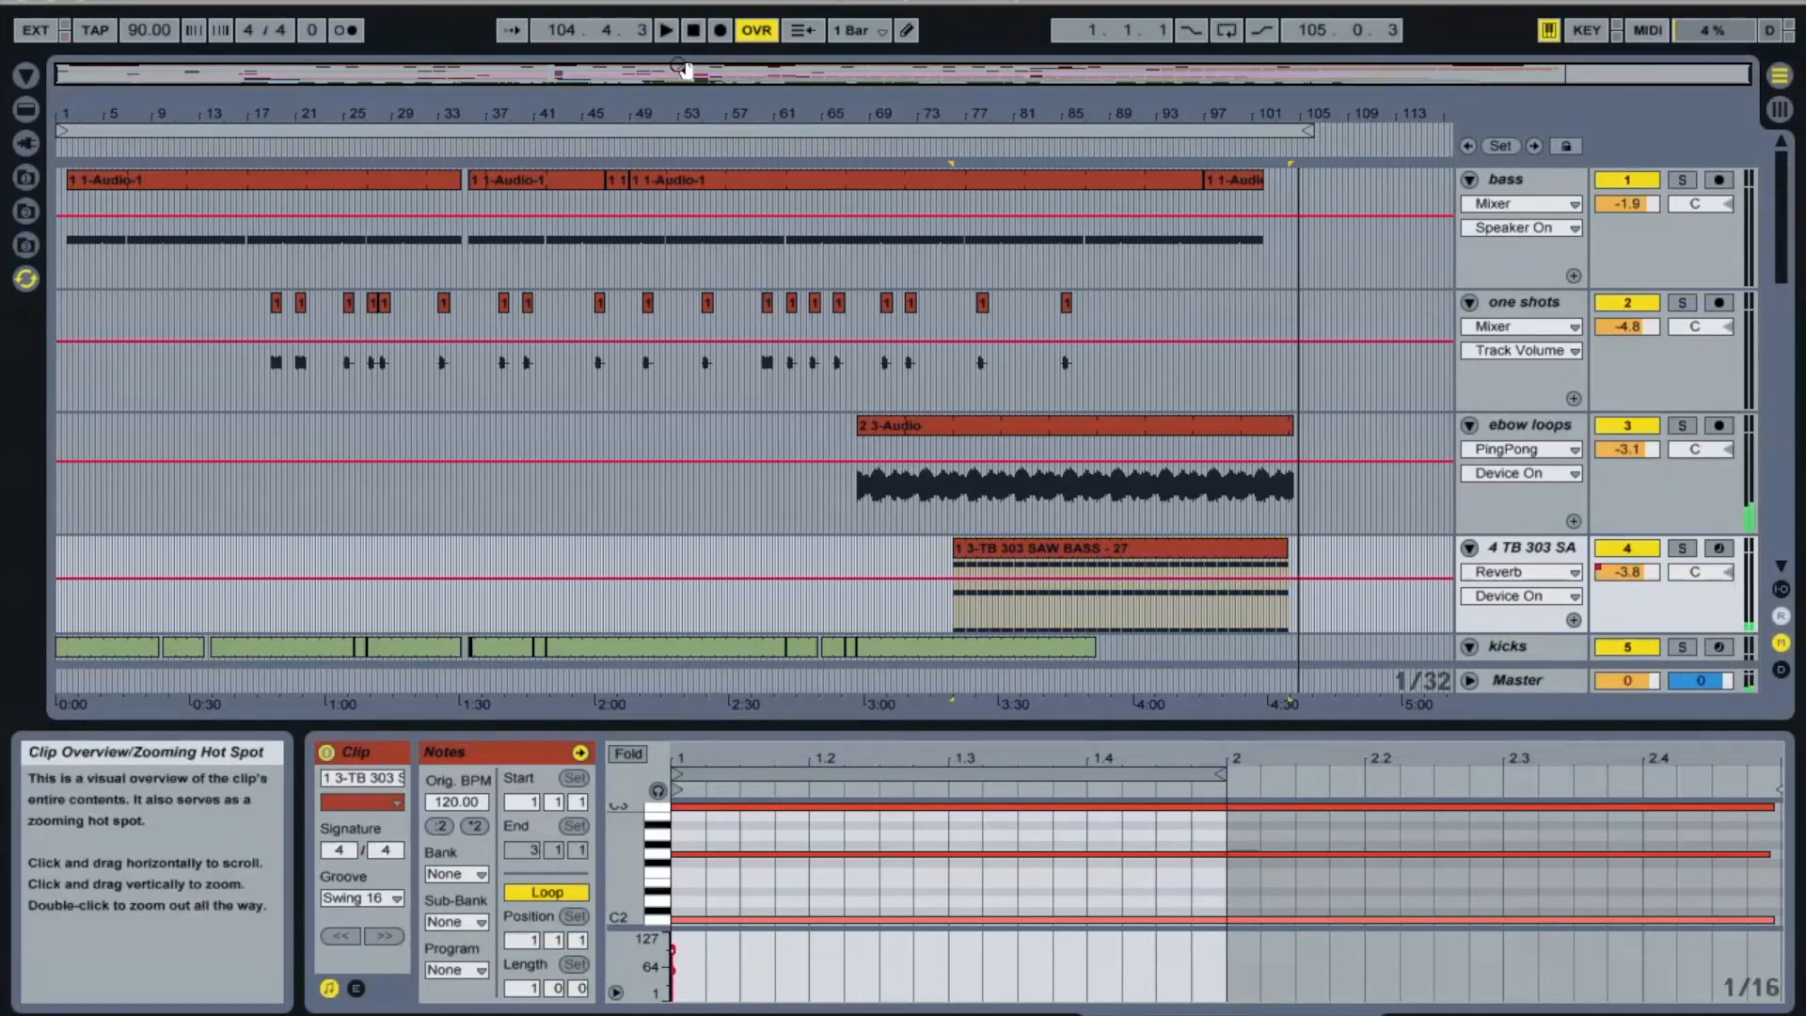
left_click(688, 30)
scroll(588, 190, "down", 8)
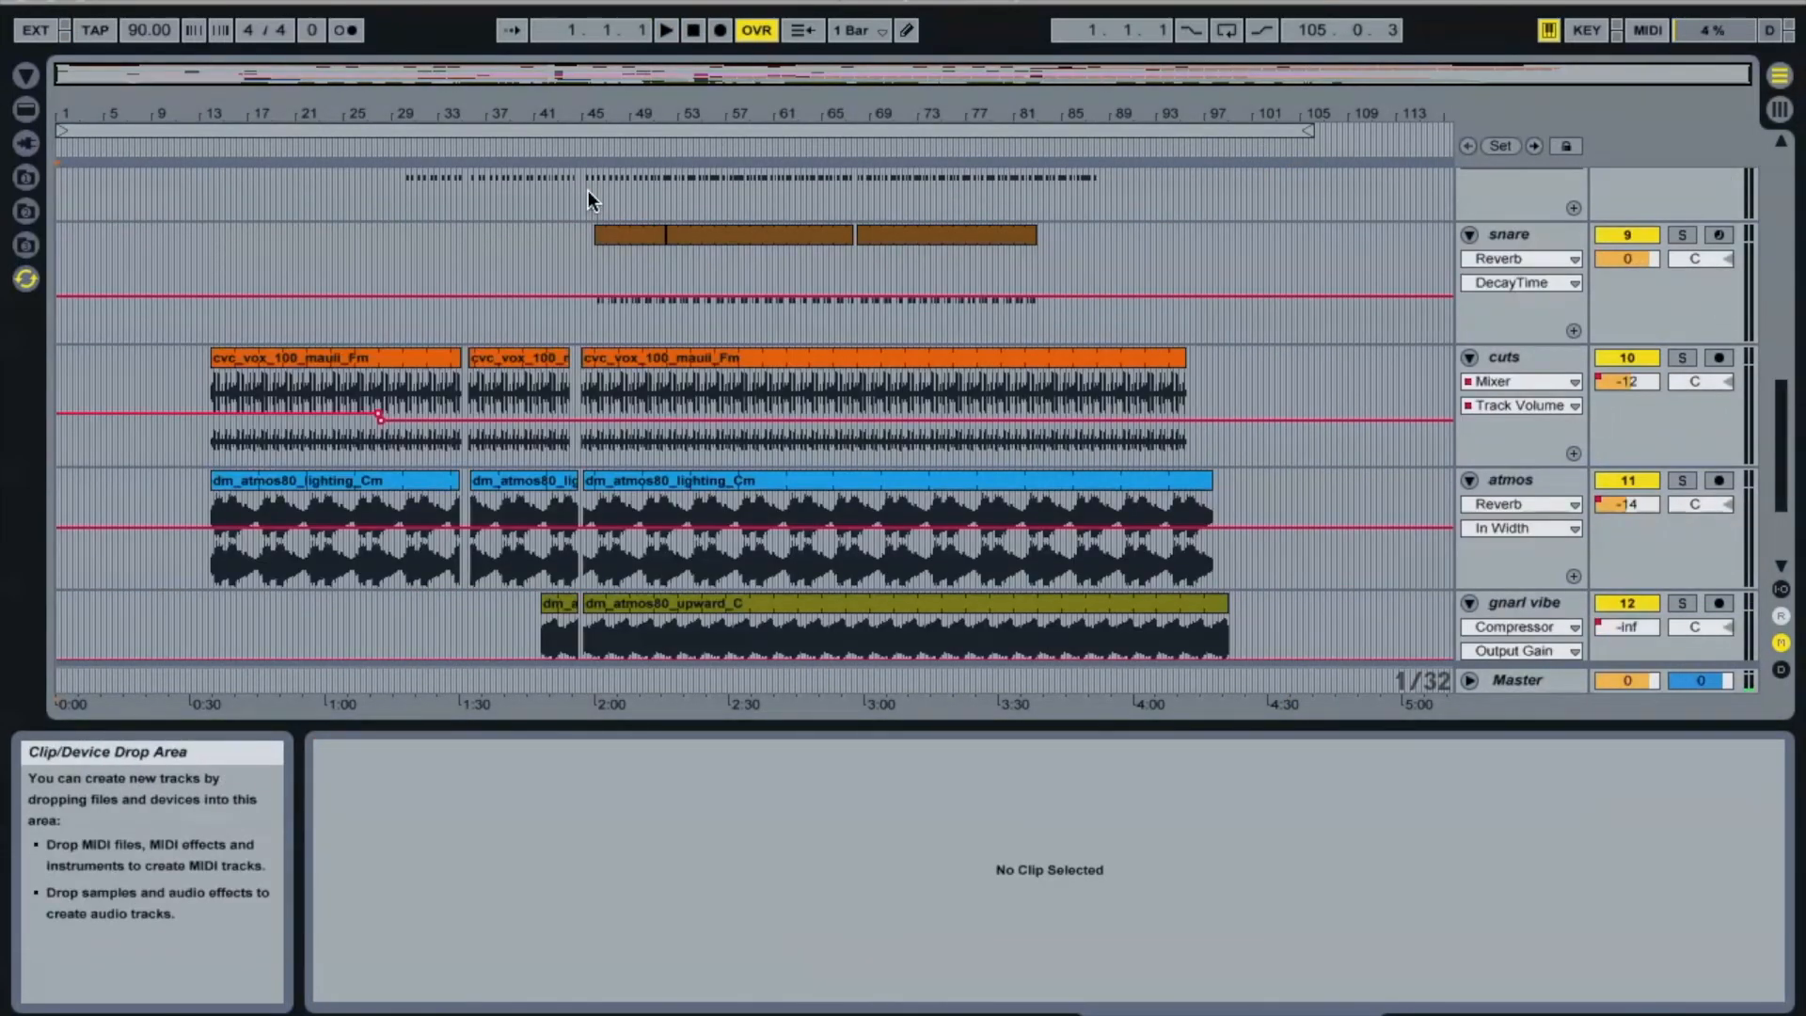
scroll(589, 190, "up", 8)
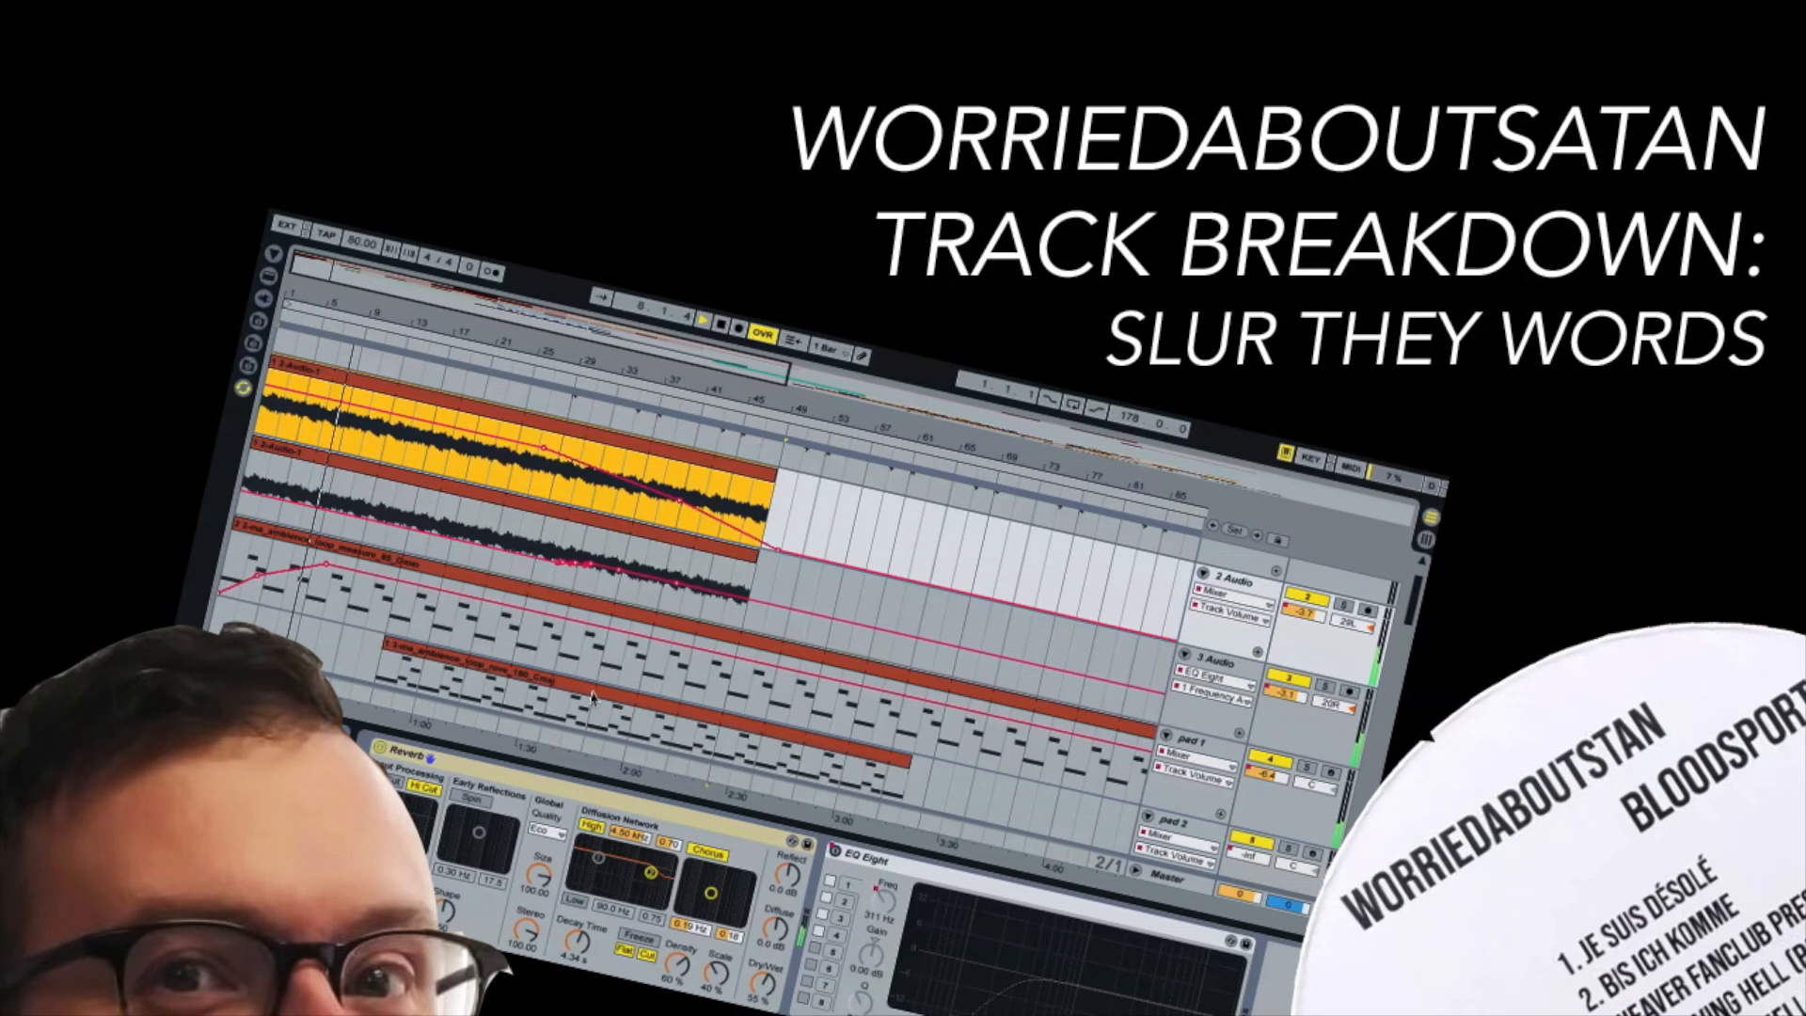